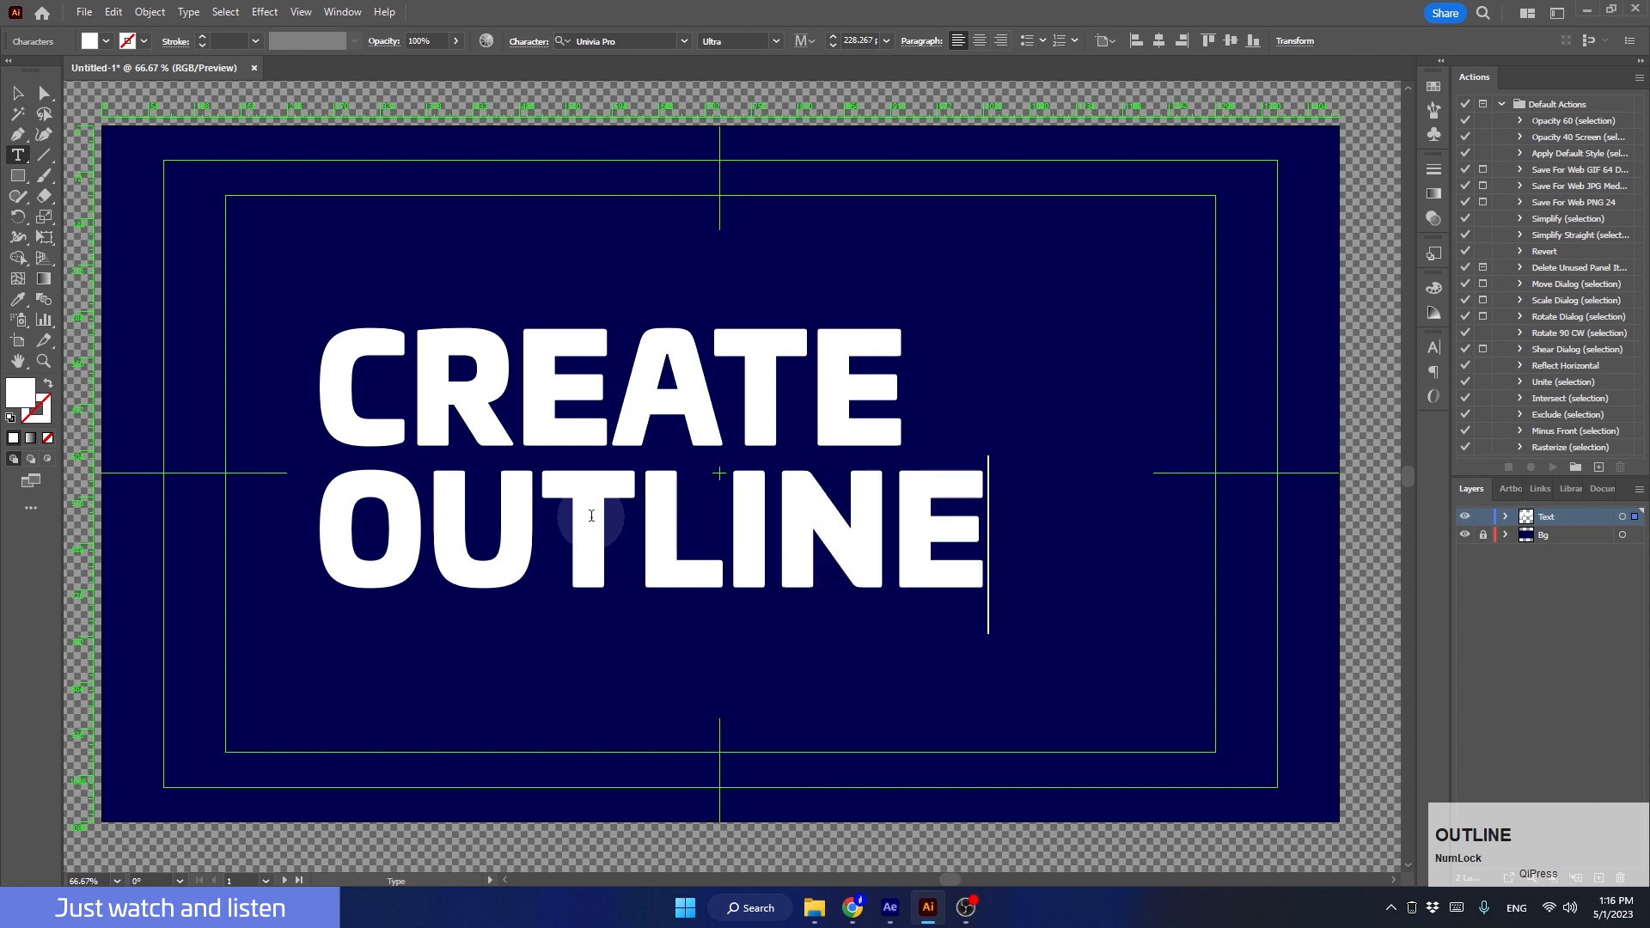
Step: Finish editing the CREATE OUTLINES text and convert it to outlines
click(19, 96)
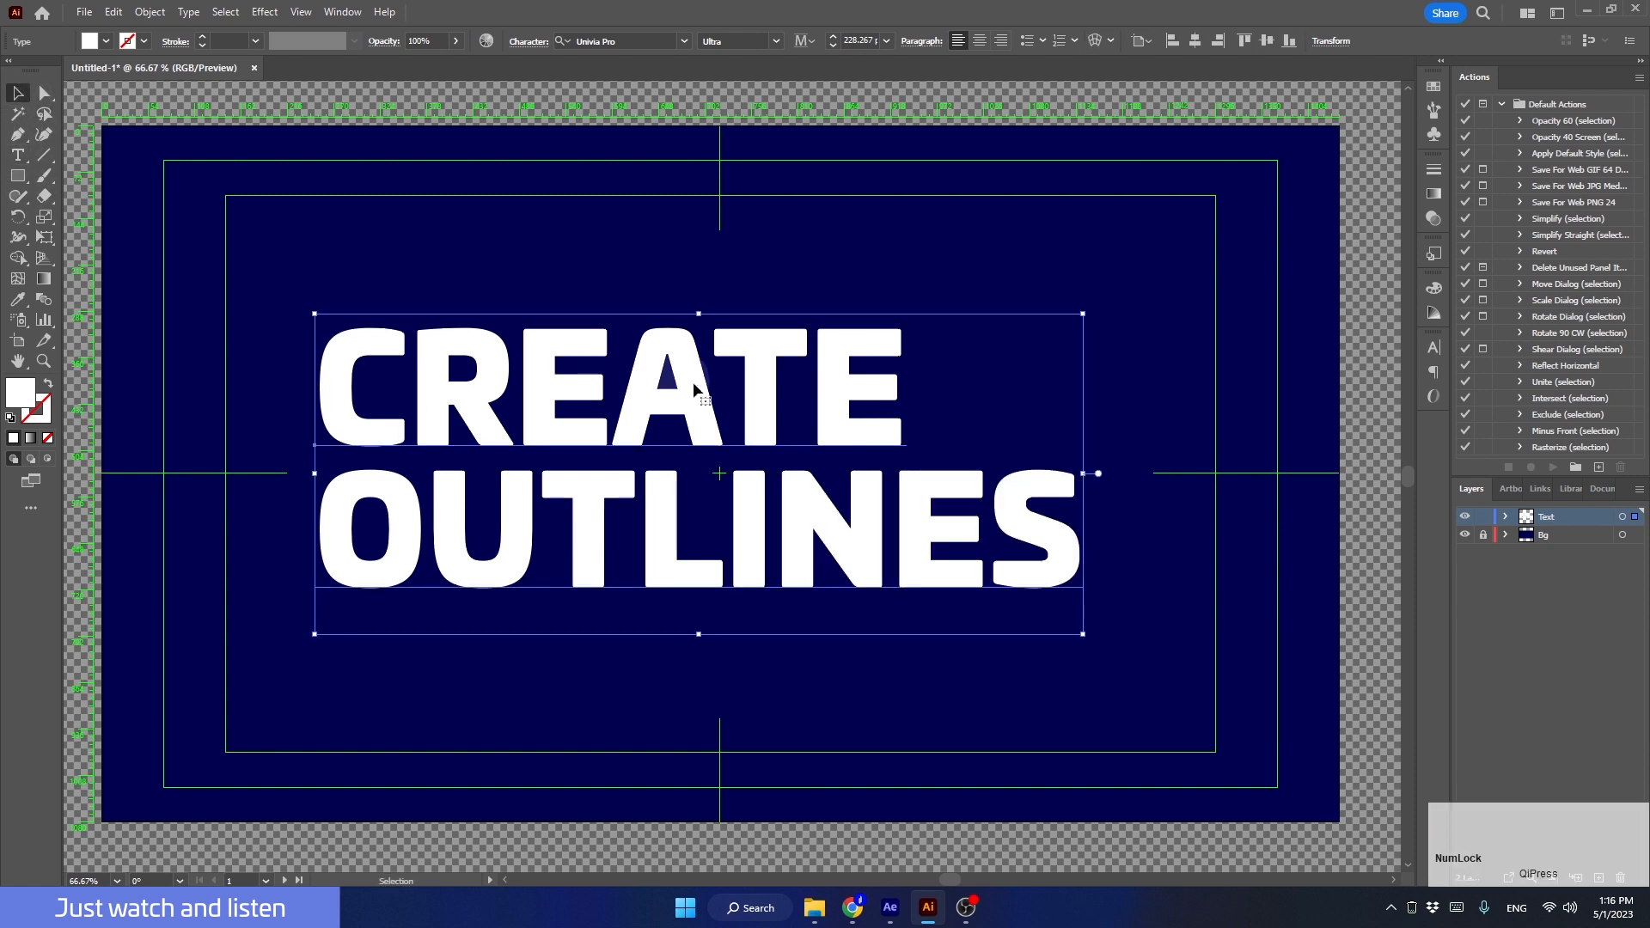
right_click(842, 386)
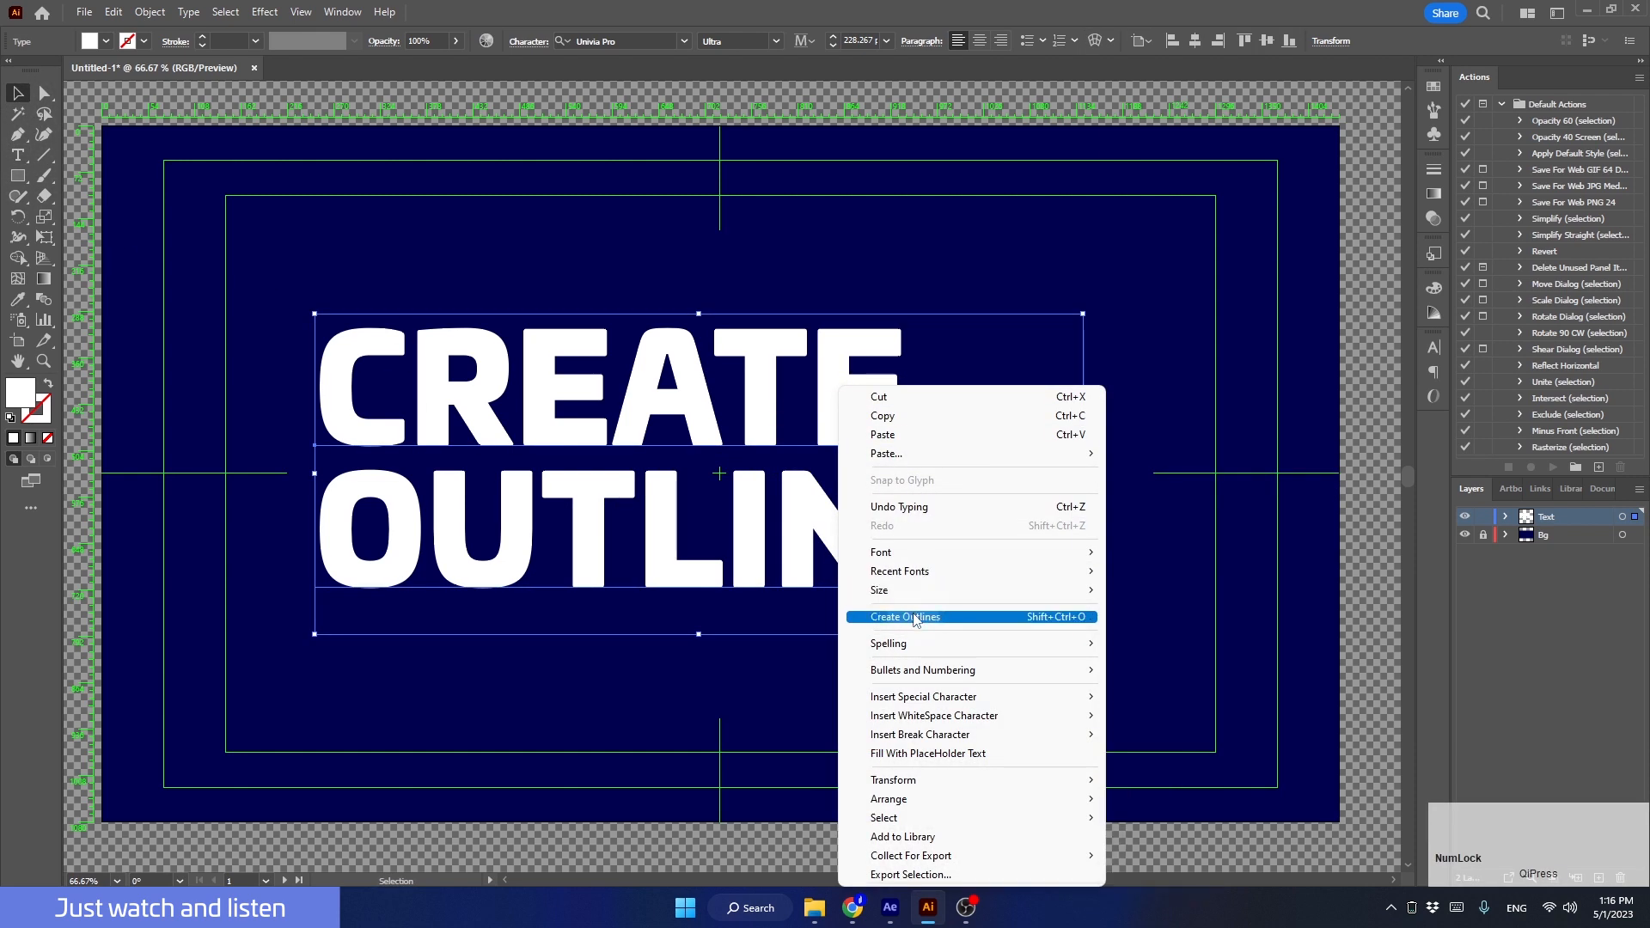
click(914, 611)
Step: Directly select the end points of the final E in CREATE and reshape the length of its three arms
key(a)
drag(937, 322, 1081, 433)
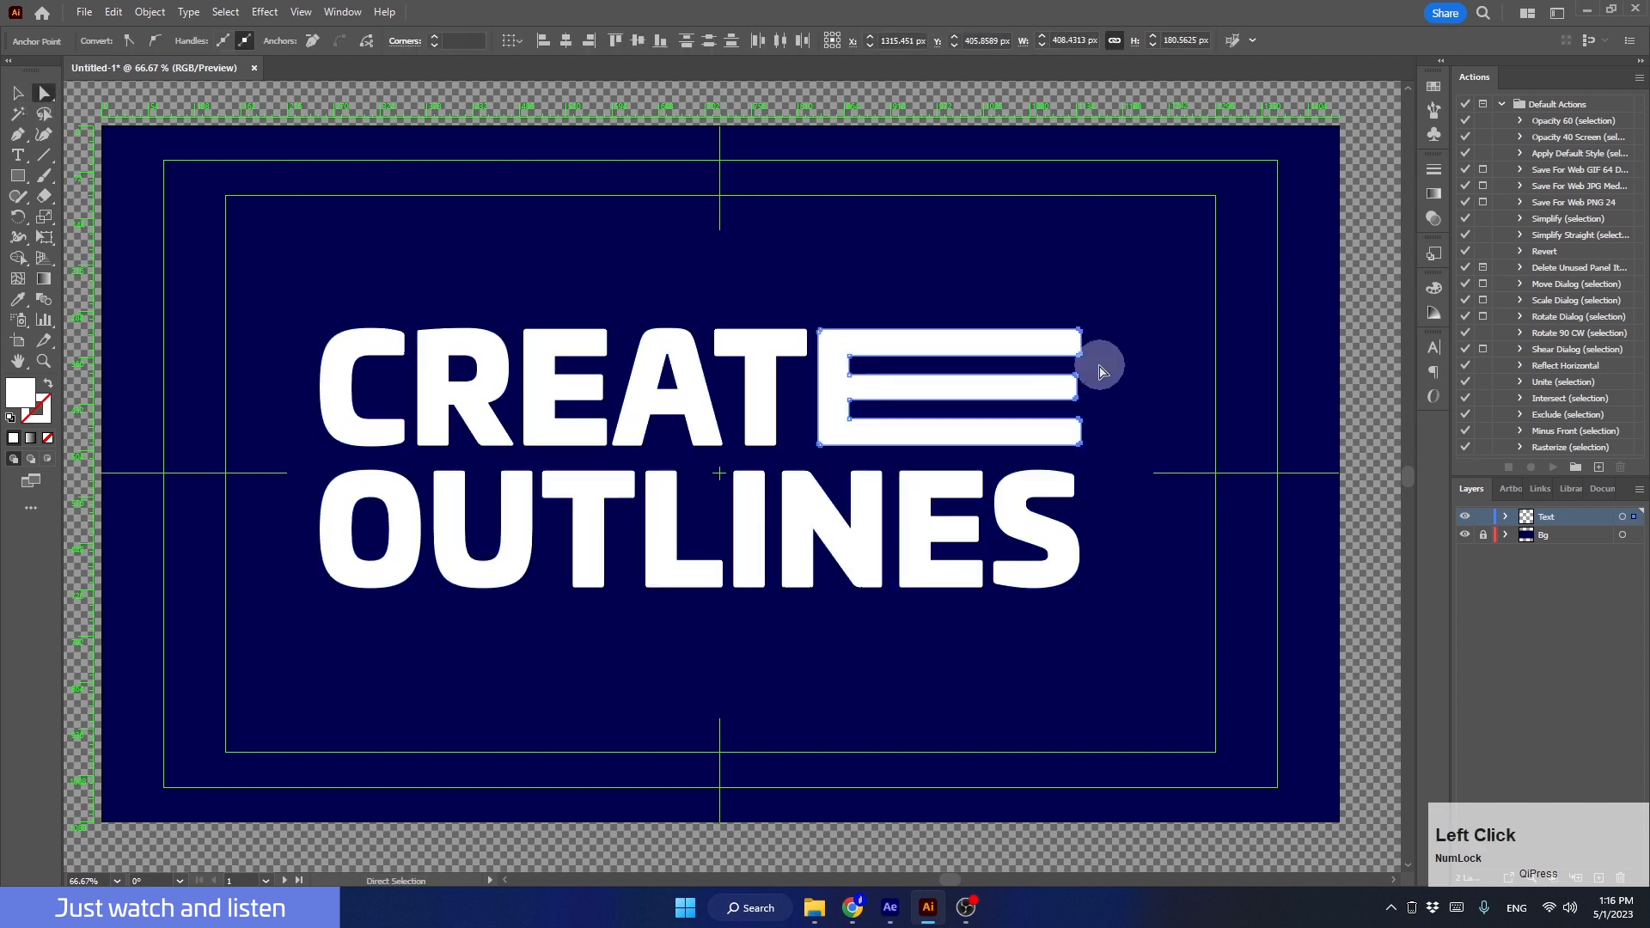
drag(1091, 361, 975, 402)
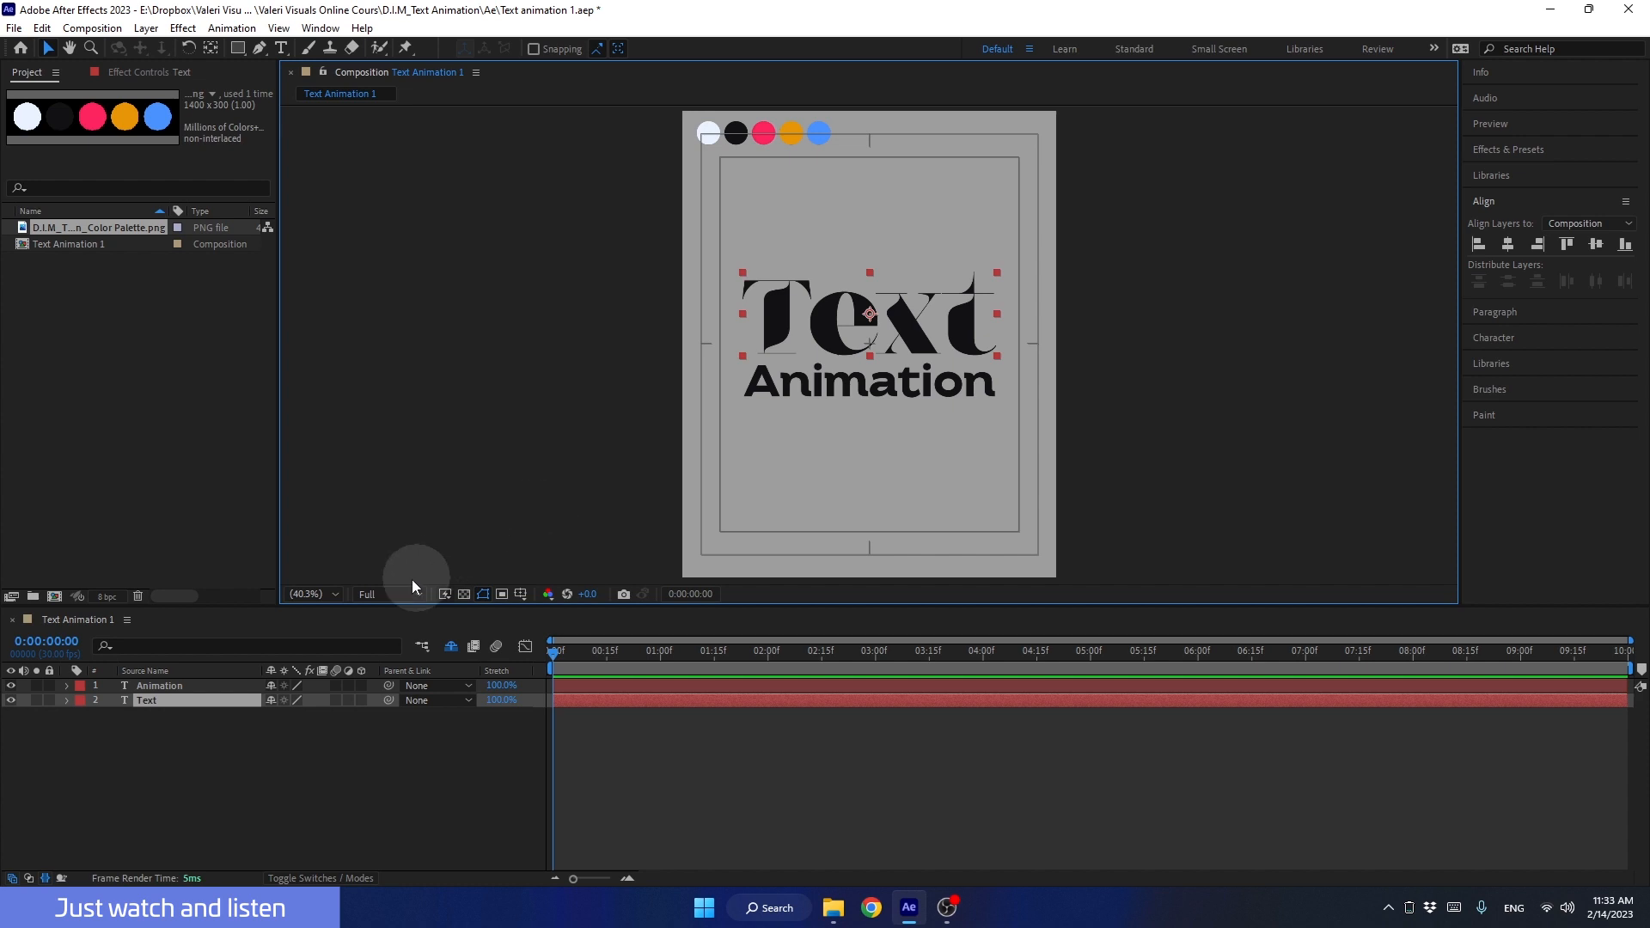
Step: Switch to After Effects and hide the Animation text layer in the Text Animation 1 composition
click(11, 686)
click(767, 213)
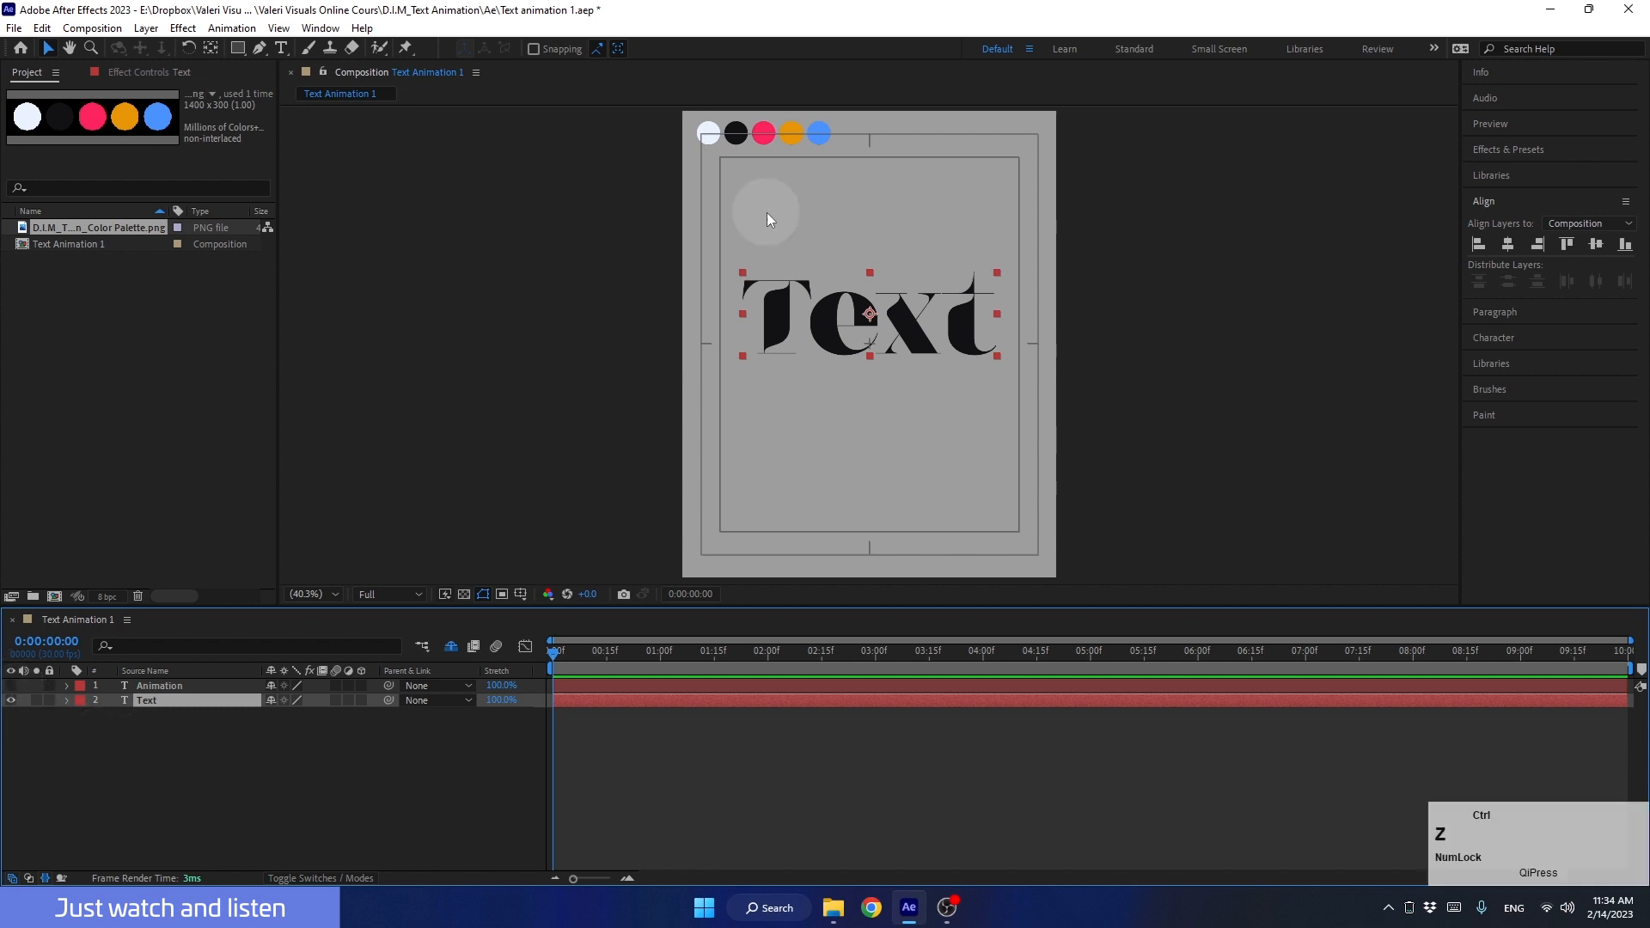
Step: Try a stroke-only look with a 3 px outline on the Text layer and browse its animator properties, then restore the fill
click(1493, 335)
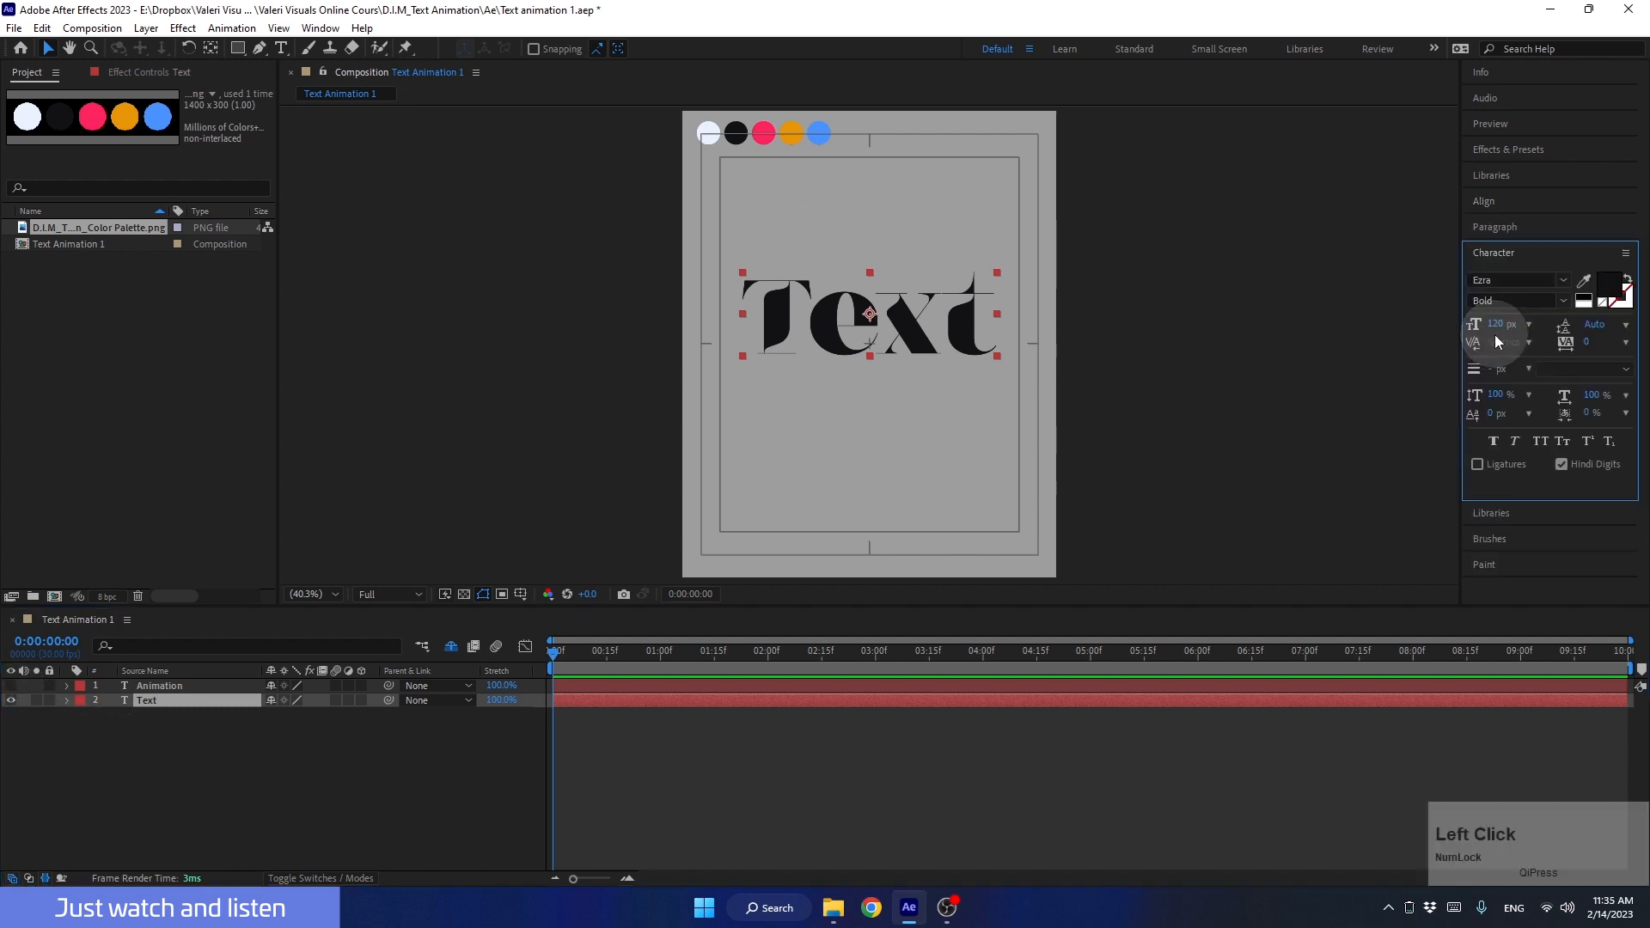
click(1630, 283)
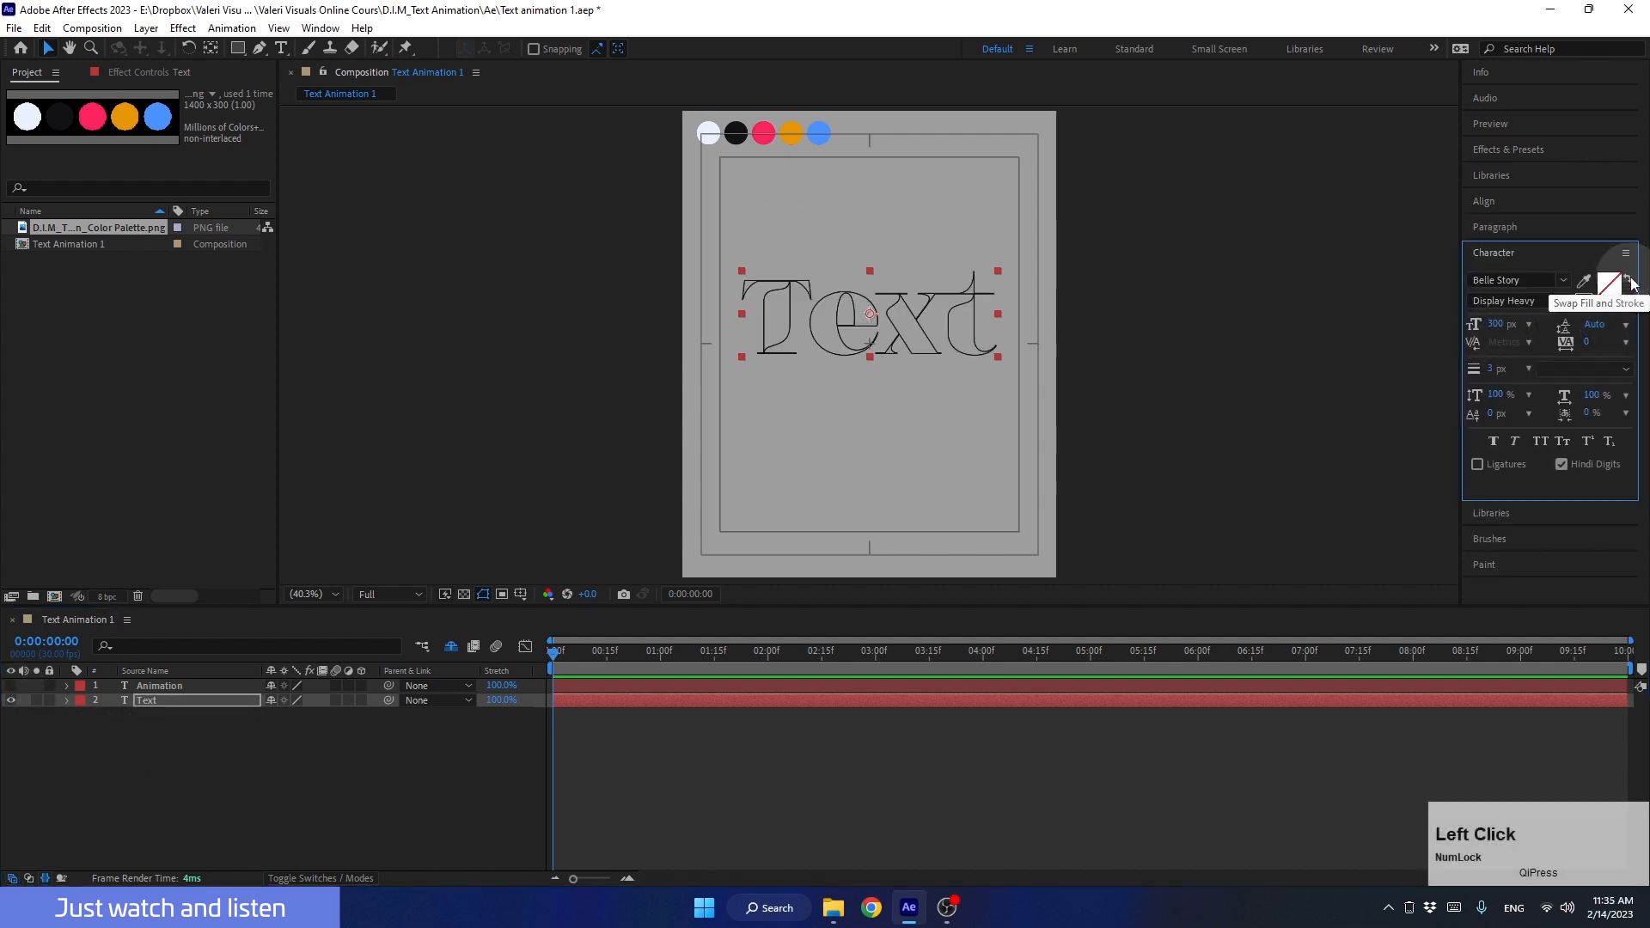
click(63, 699)
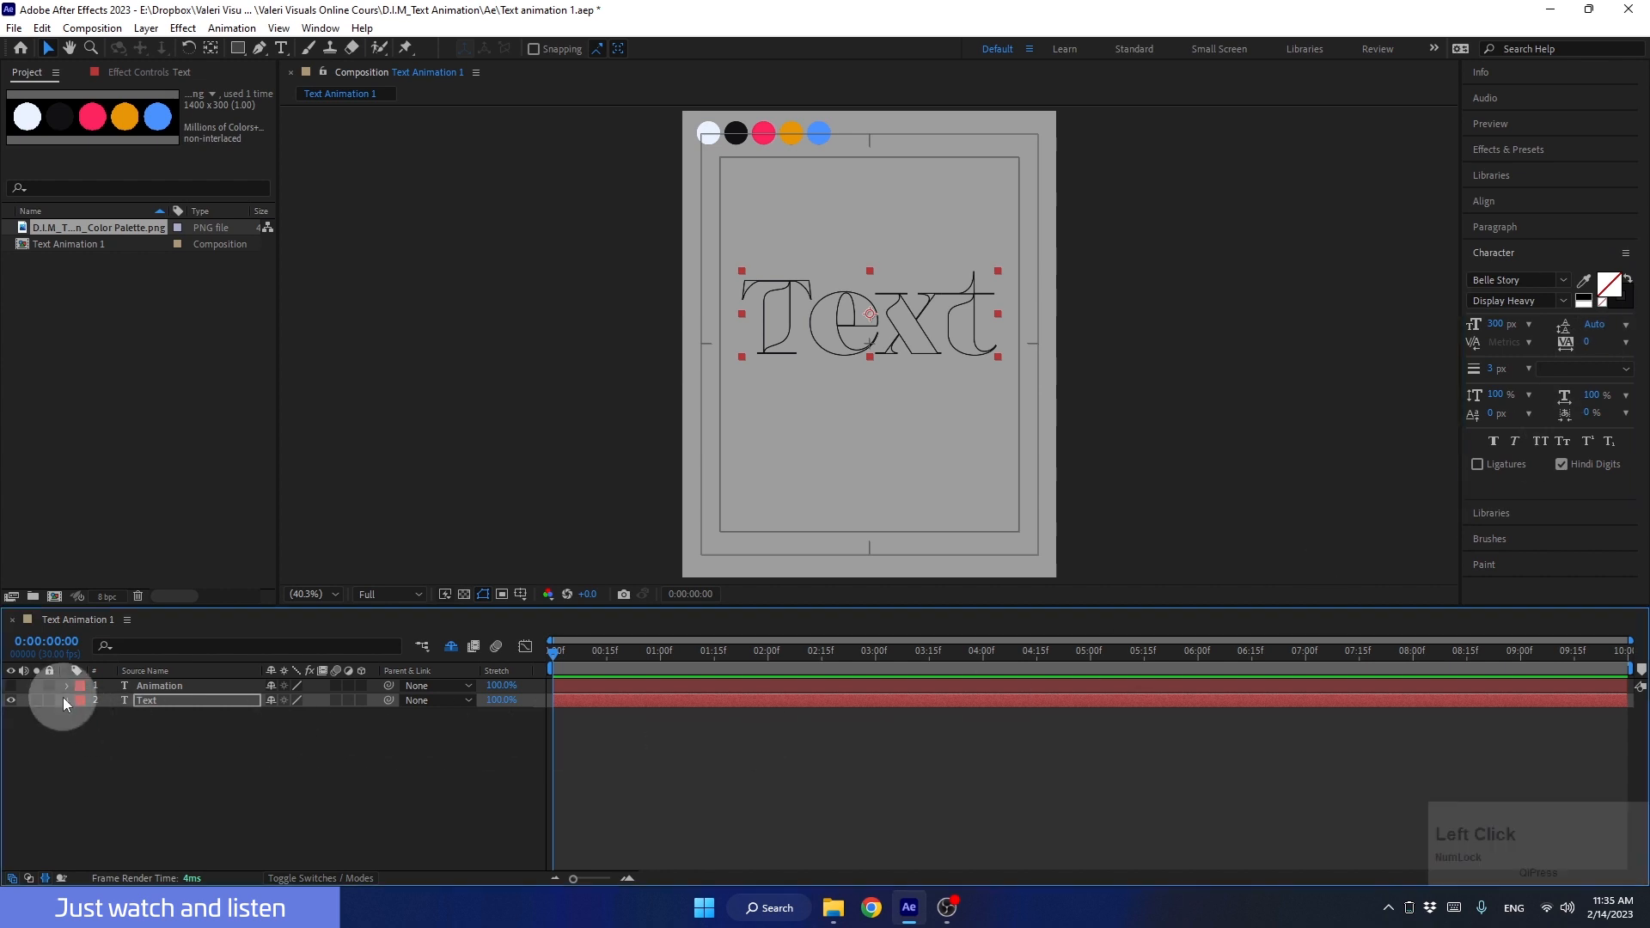
click(369, 715)
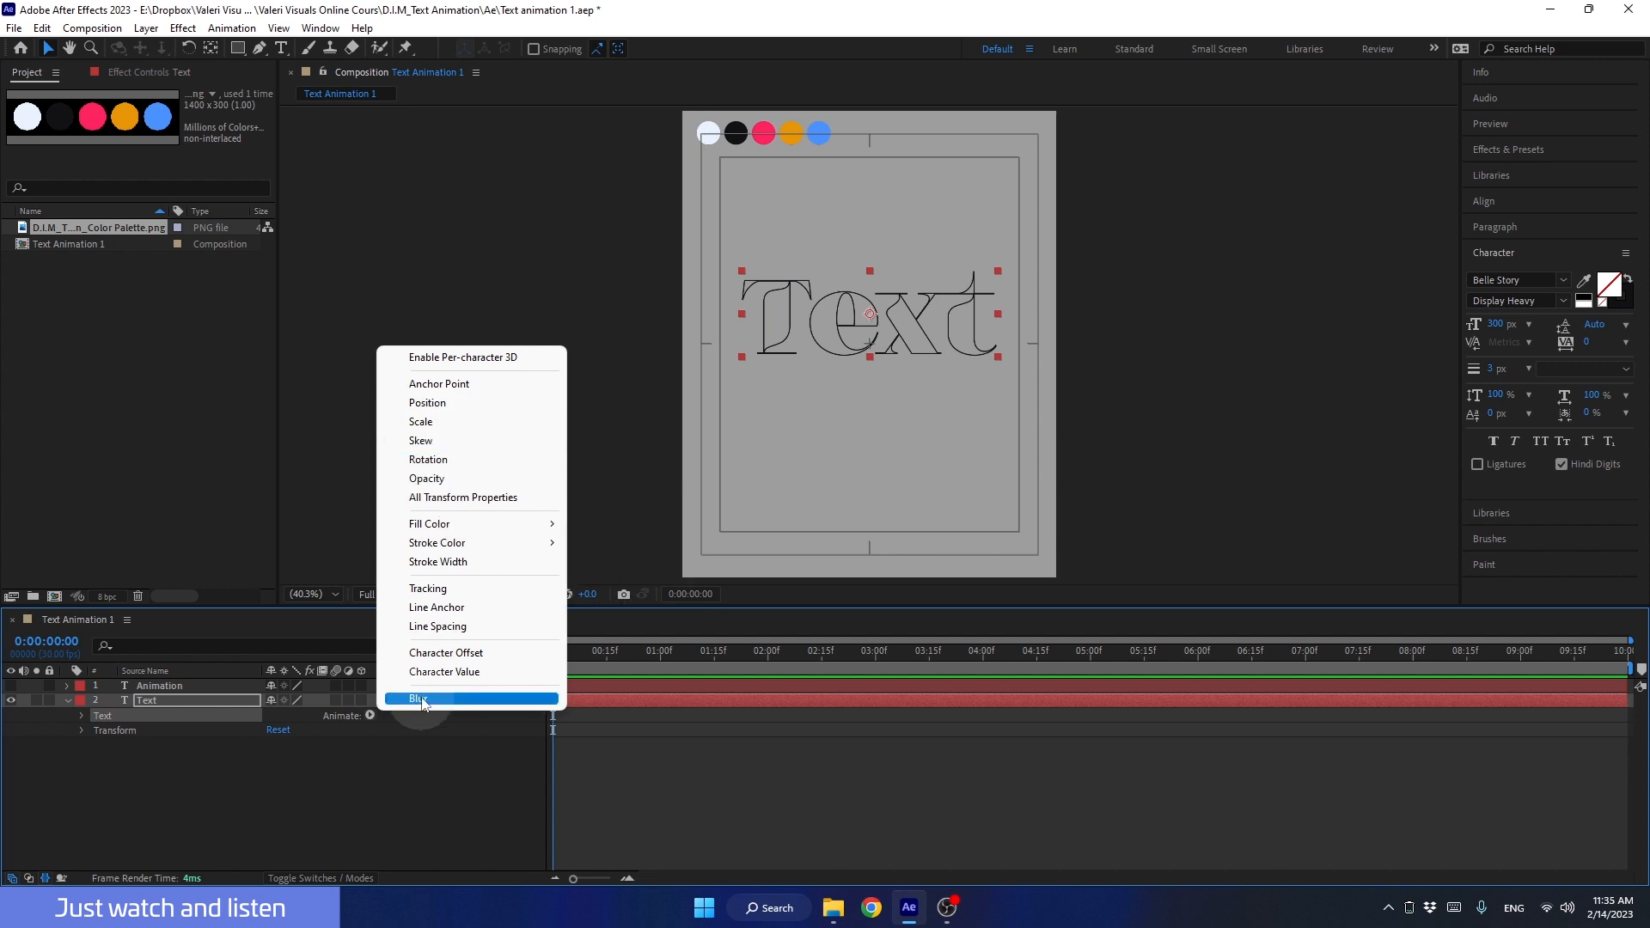
click(187, 700)
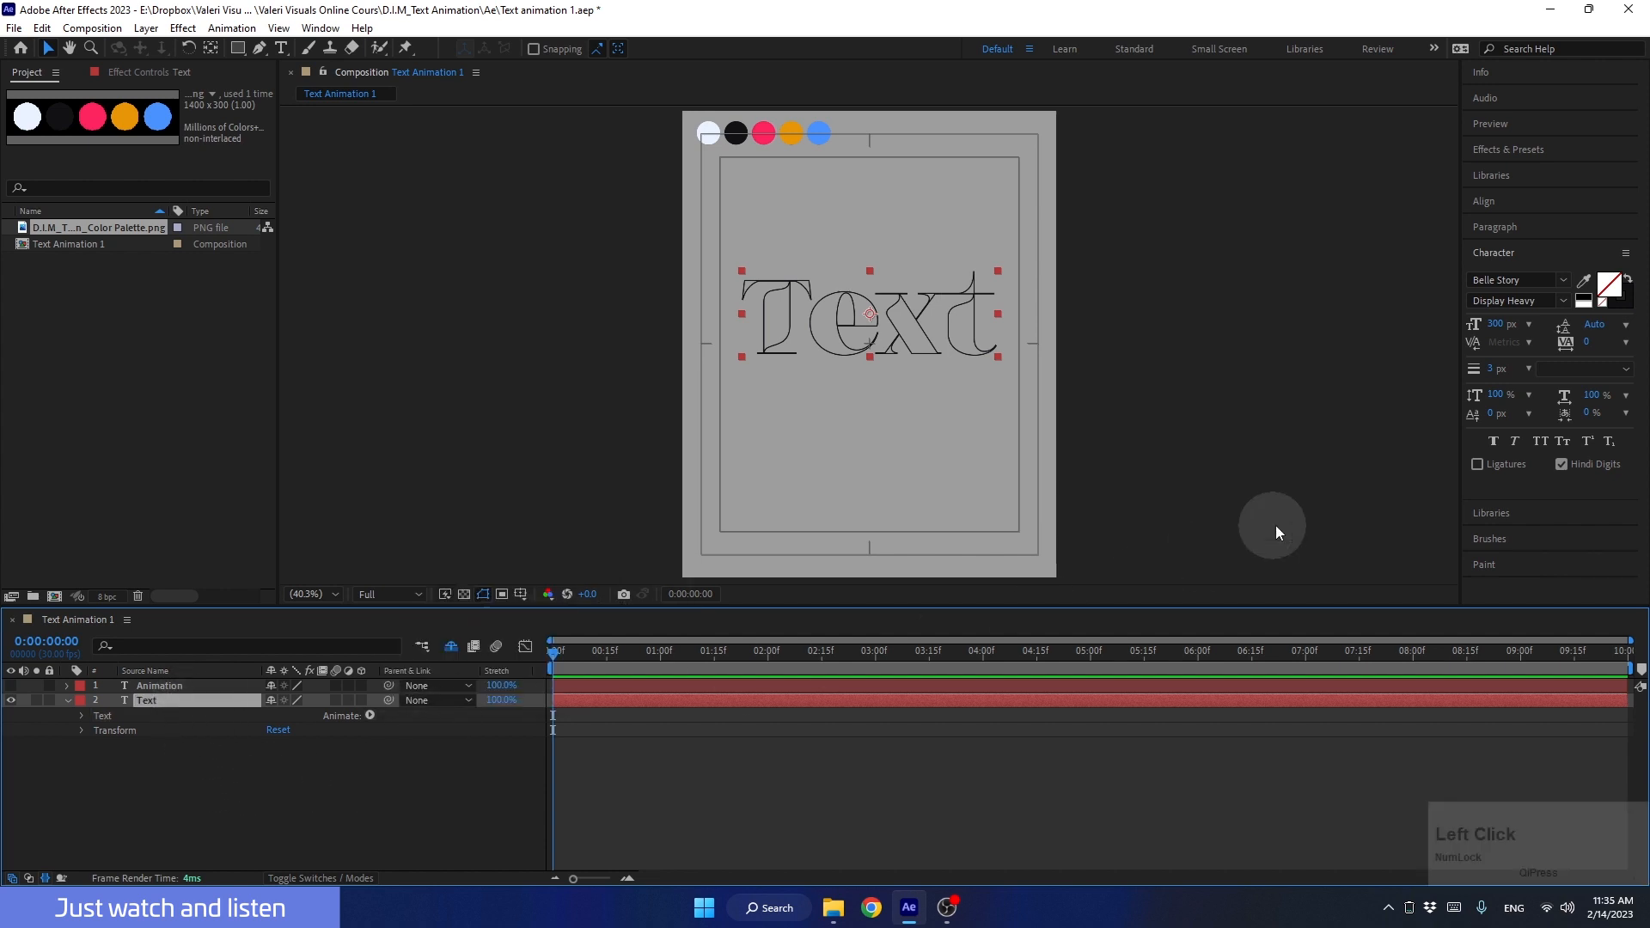
click(1628, 280)
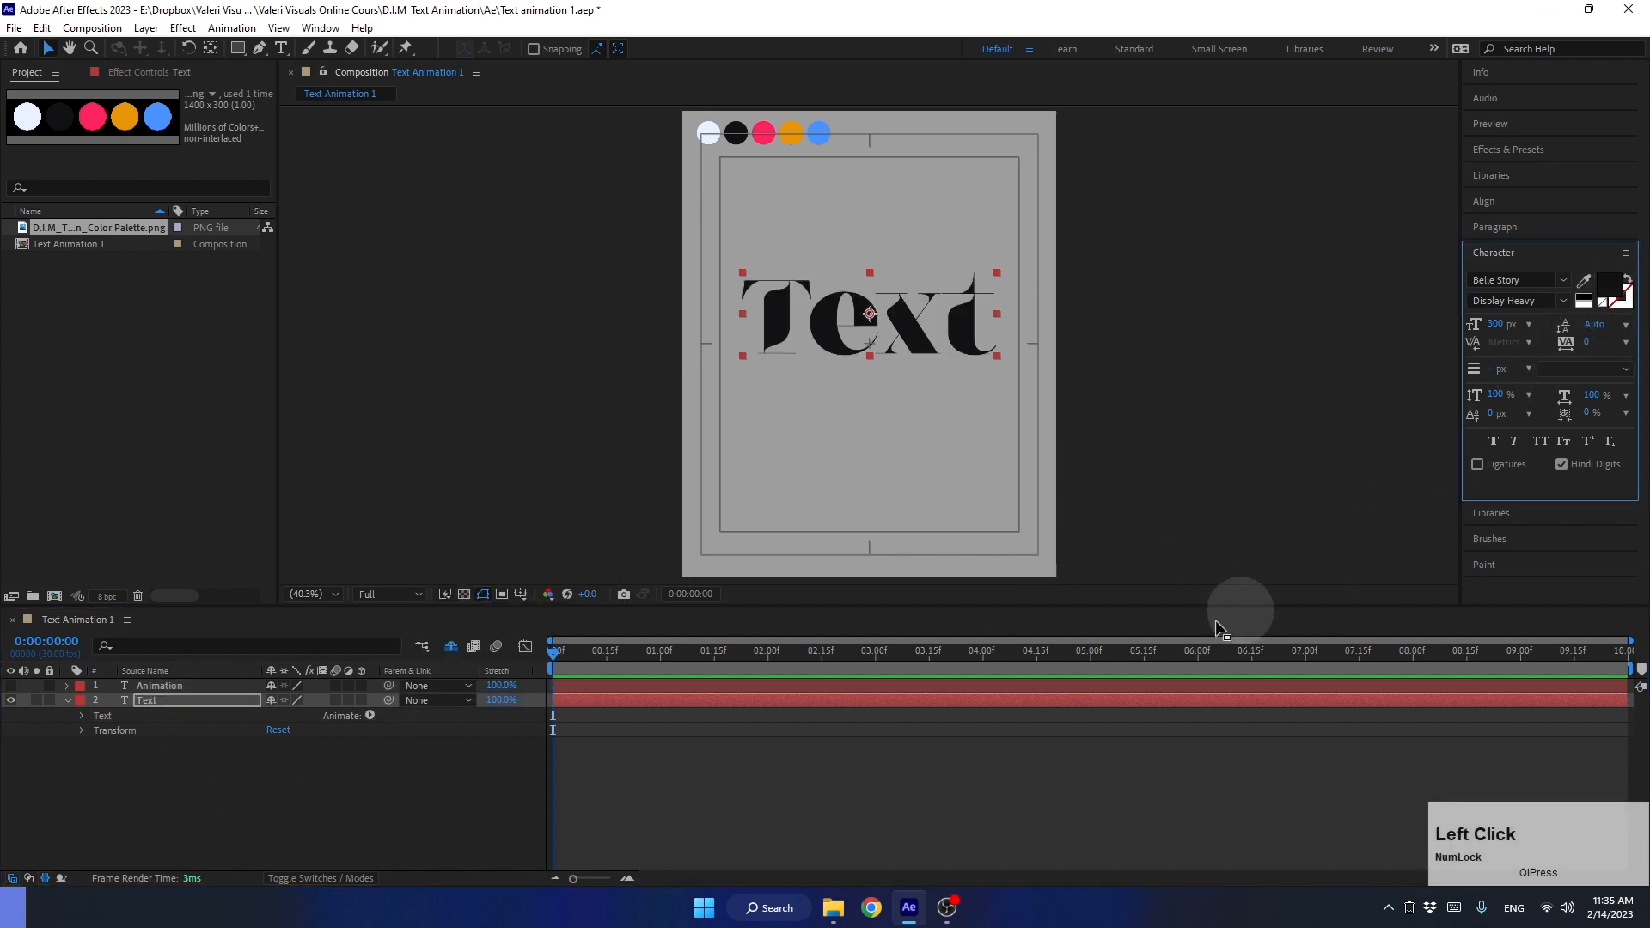
Step: Create shapes from the Text layer and delete the original text layer
right_click(172, 699)
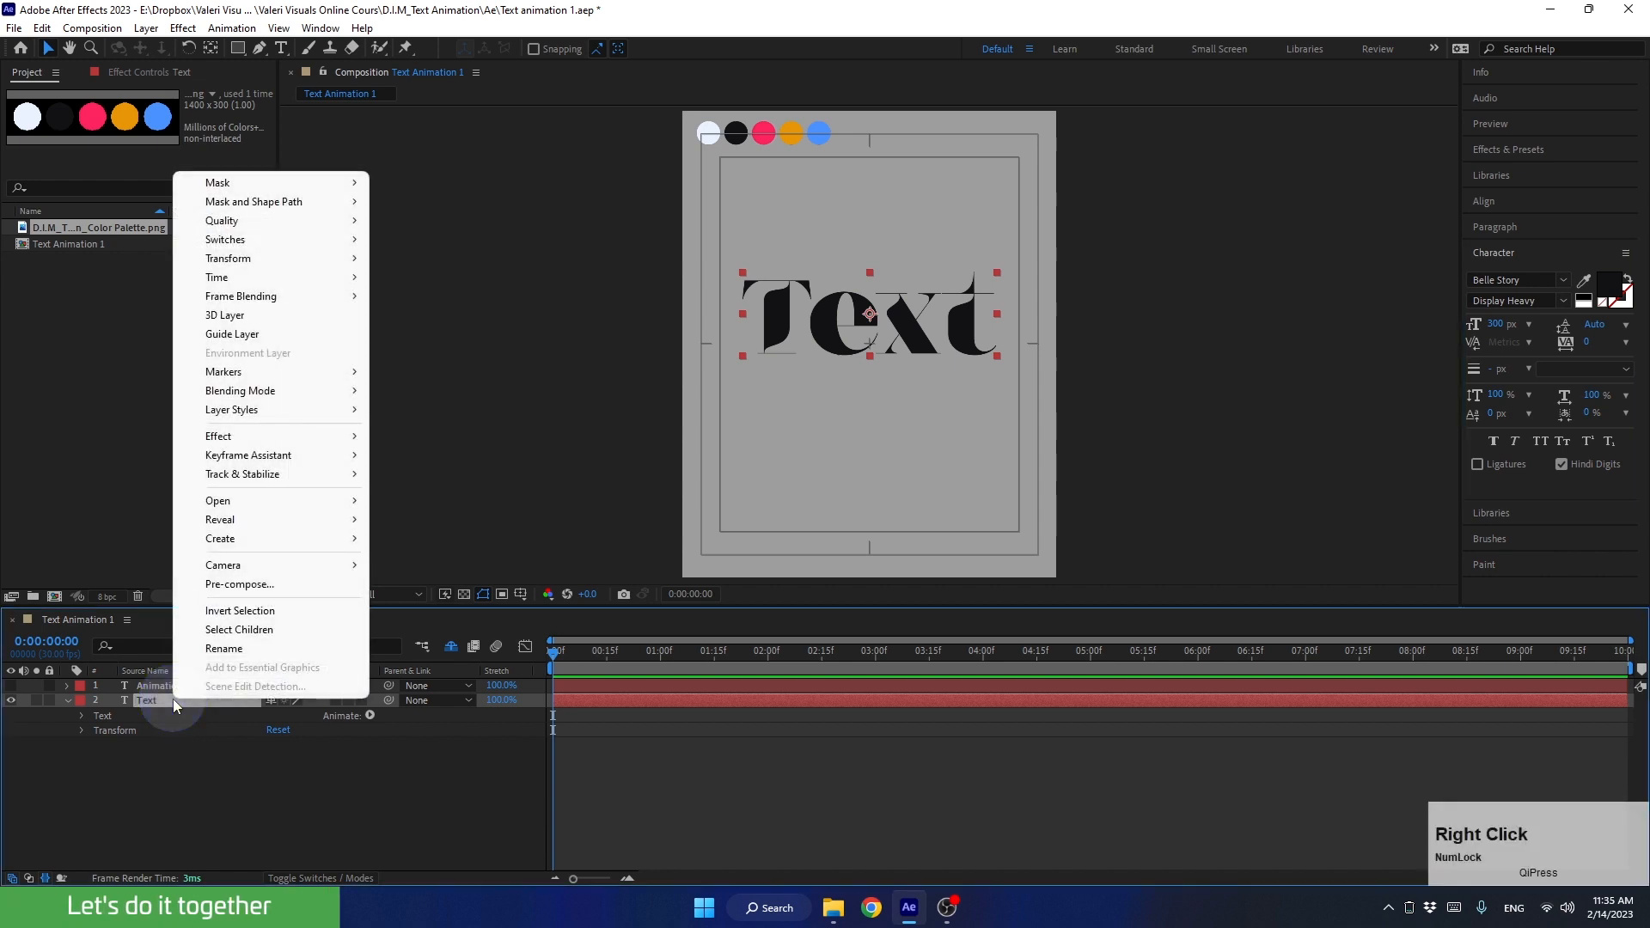
mouse_move(254, 538)
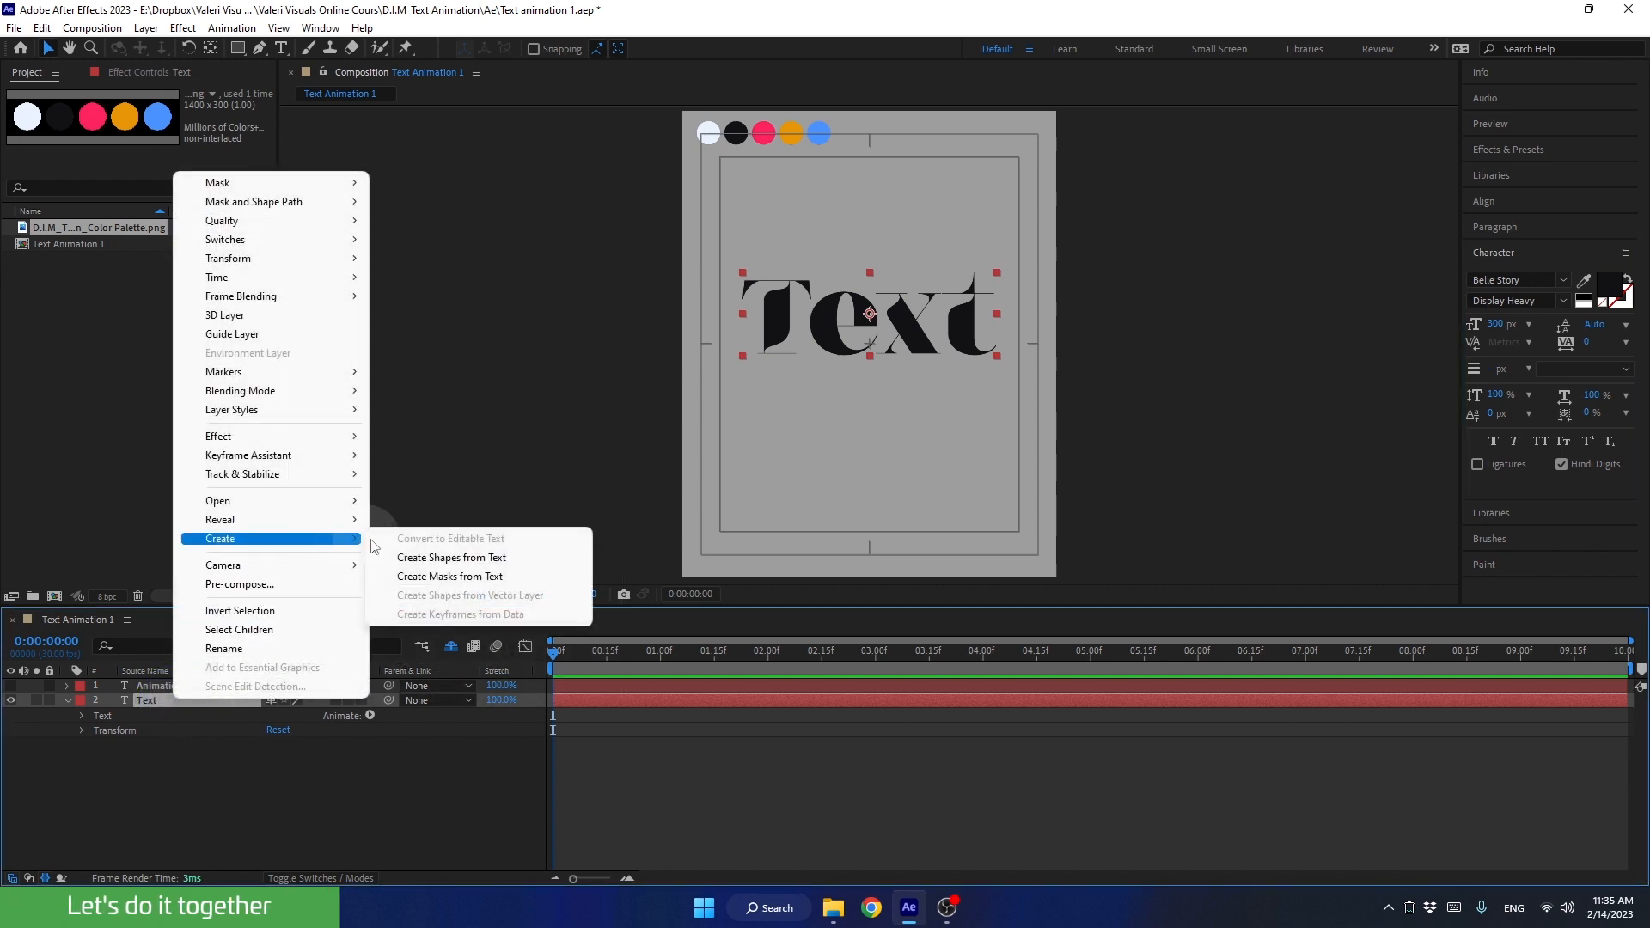
click(420, 561)
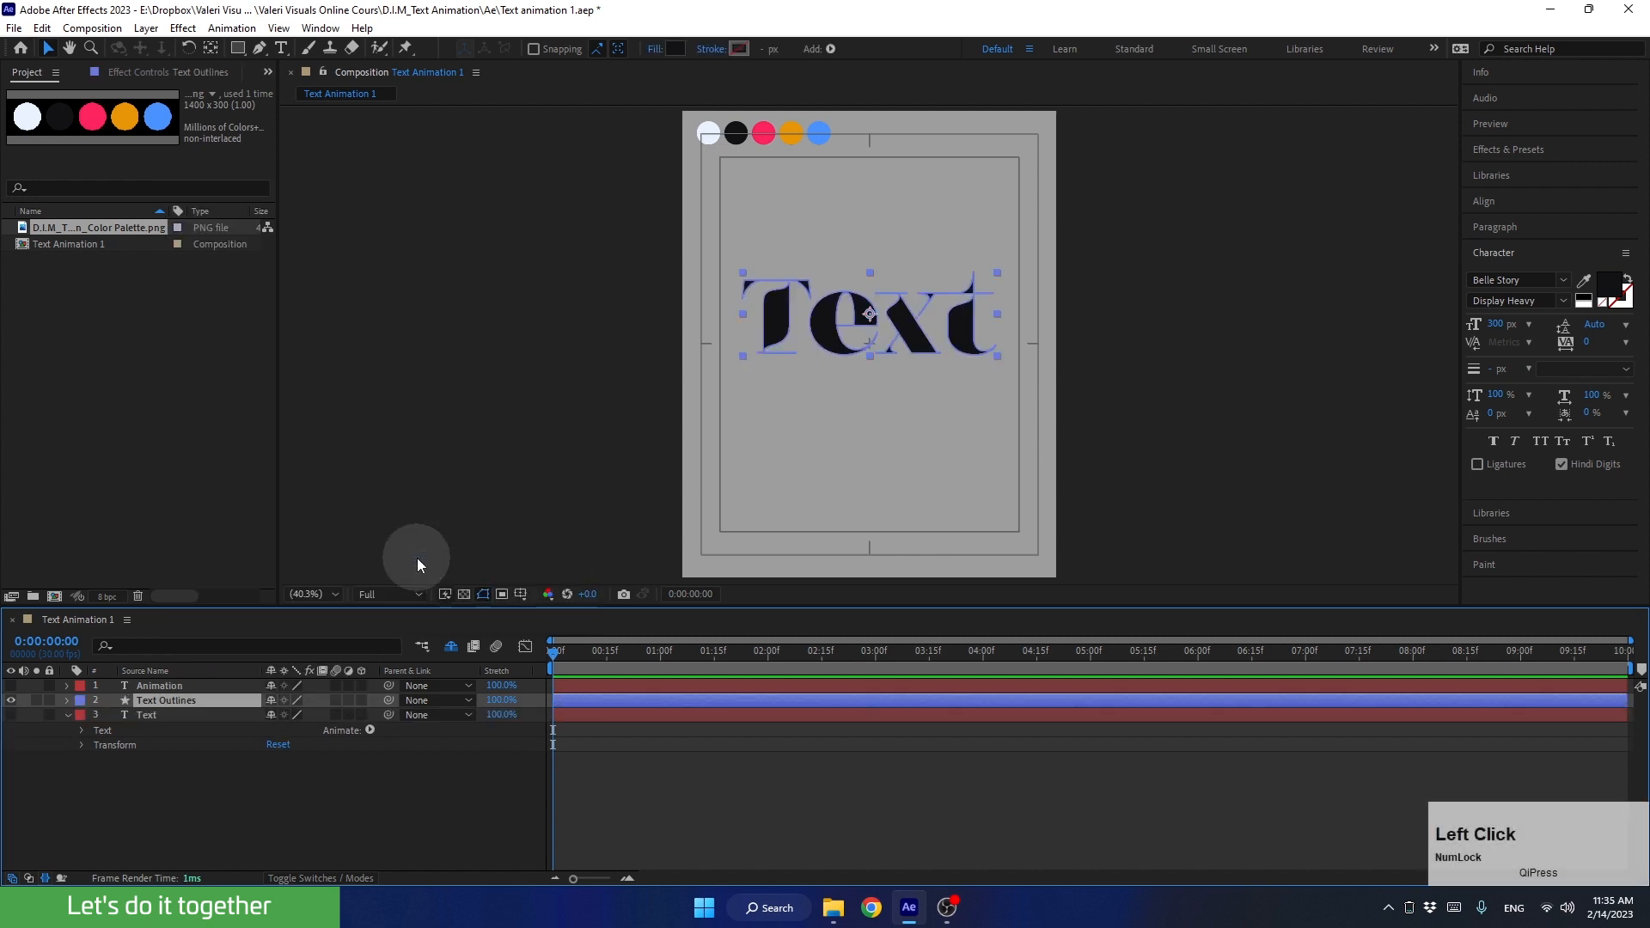
click(67, 714)
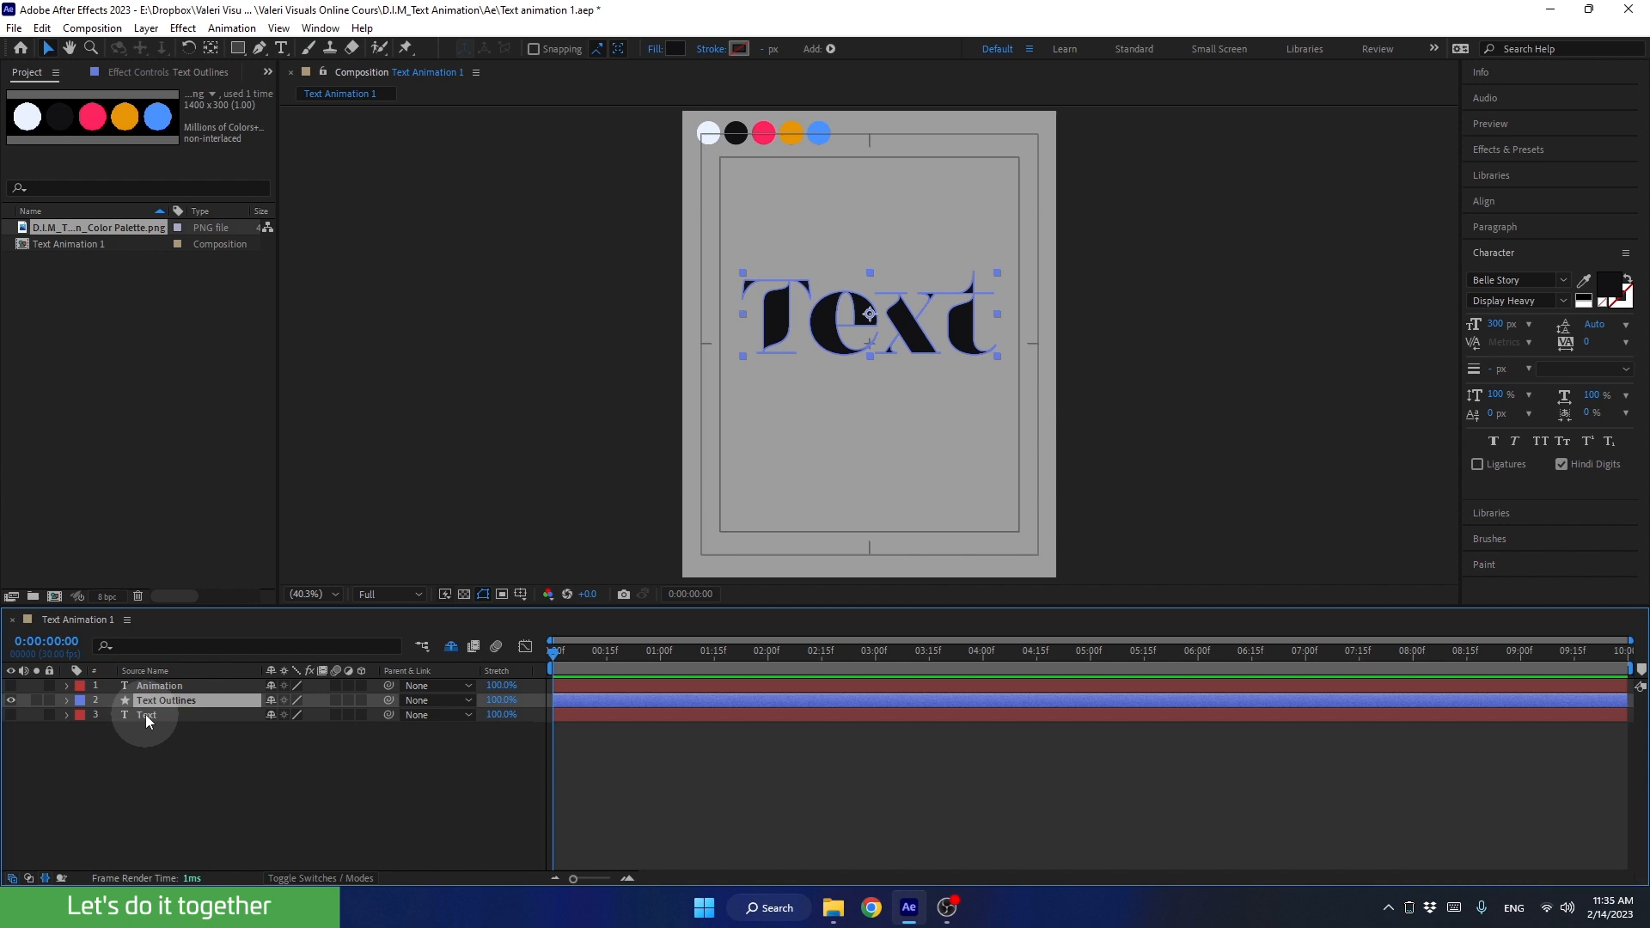
click(146, 714)
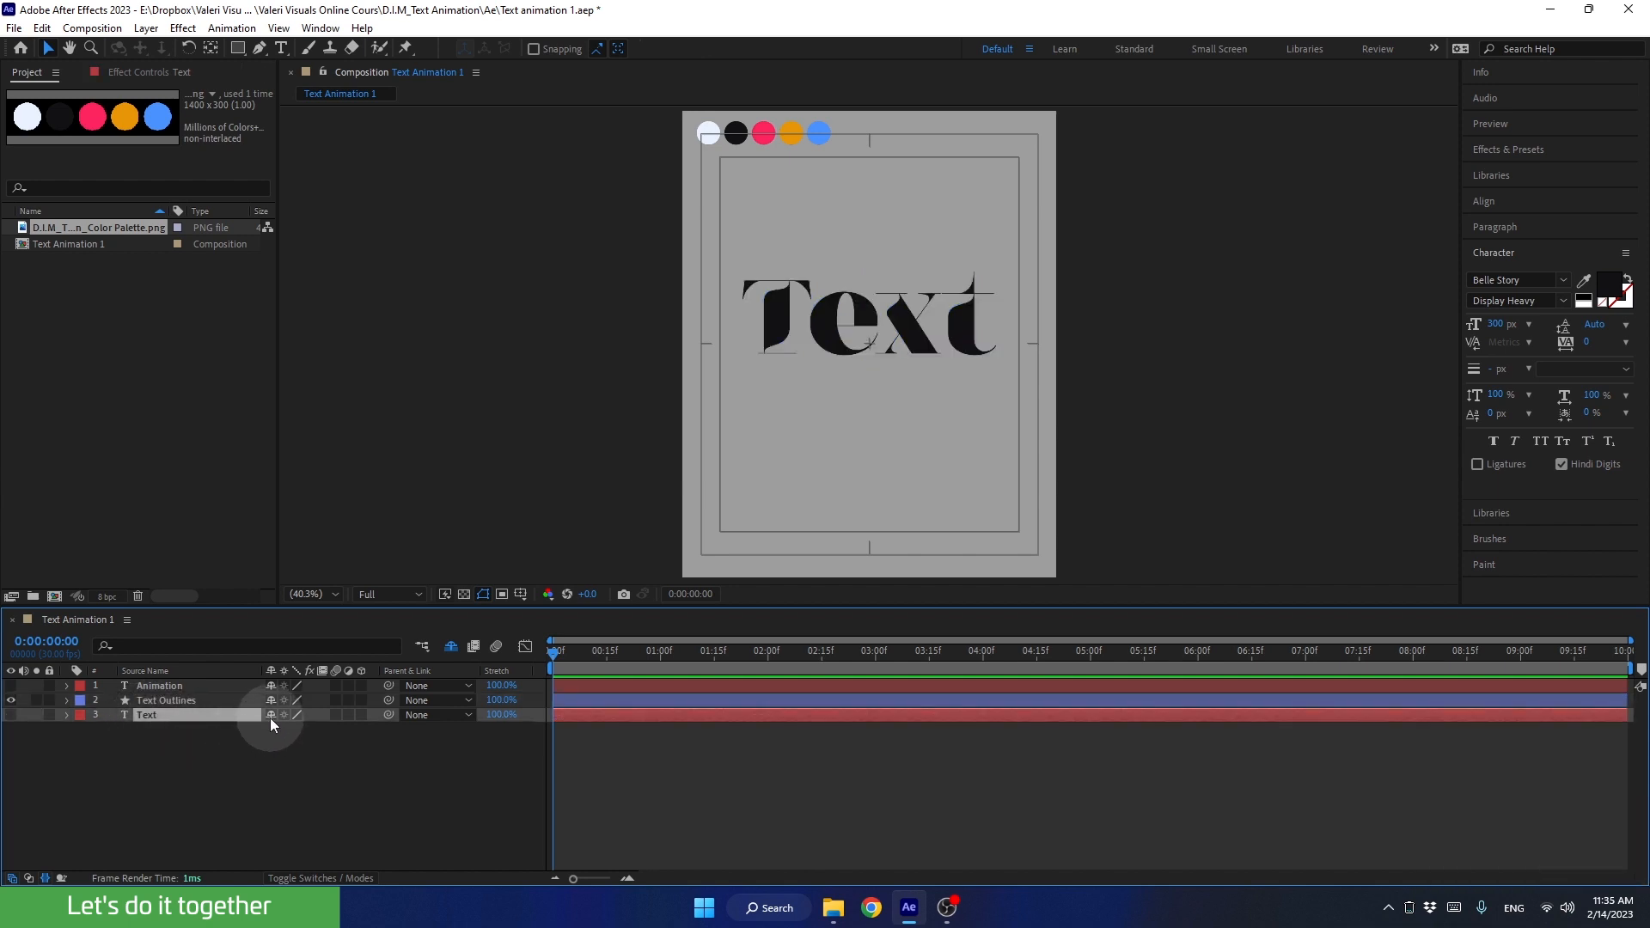
key(Delete)
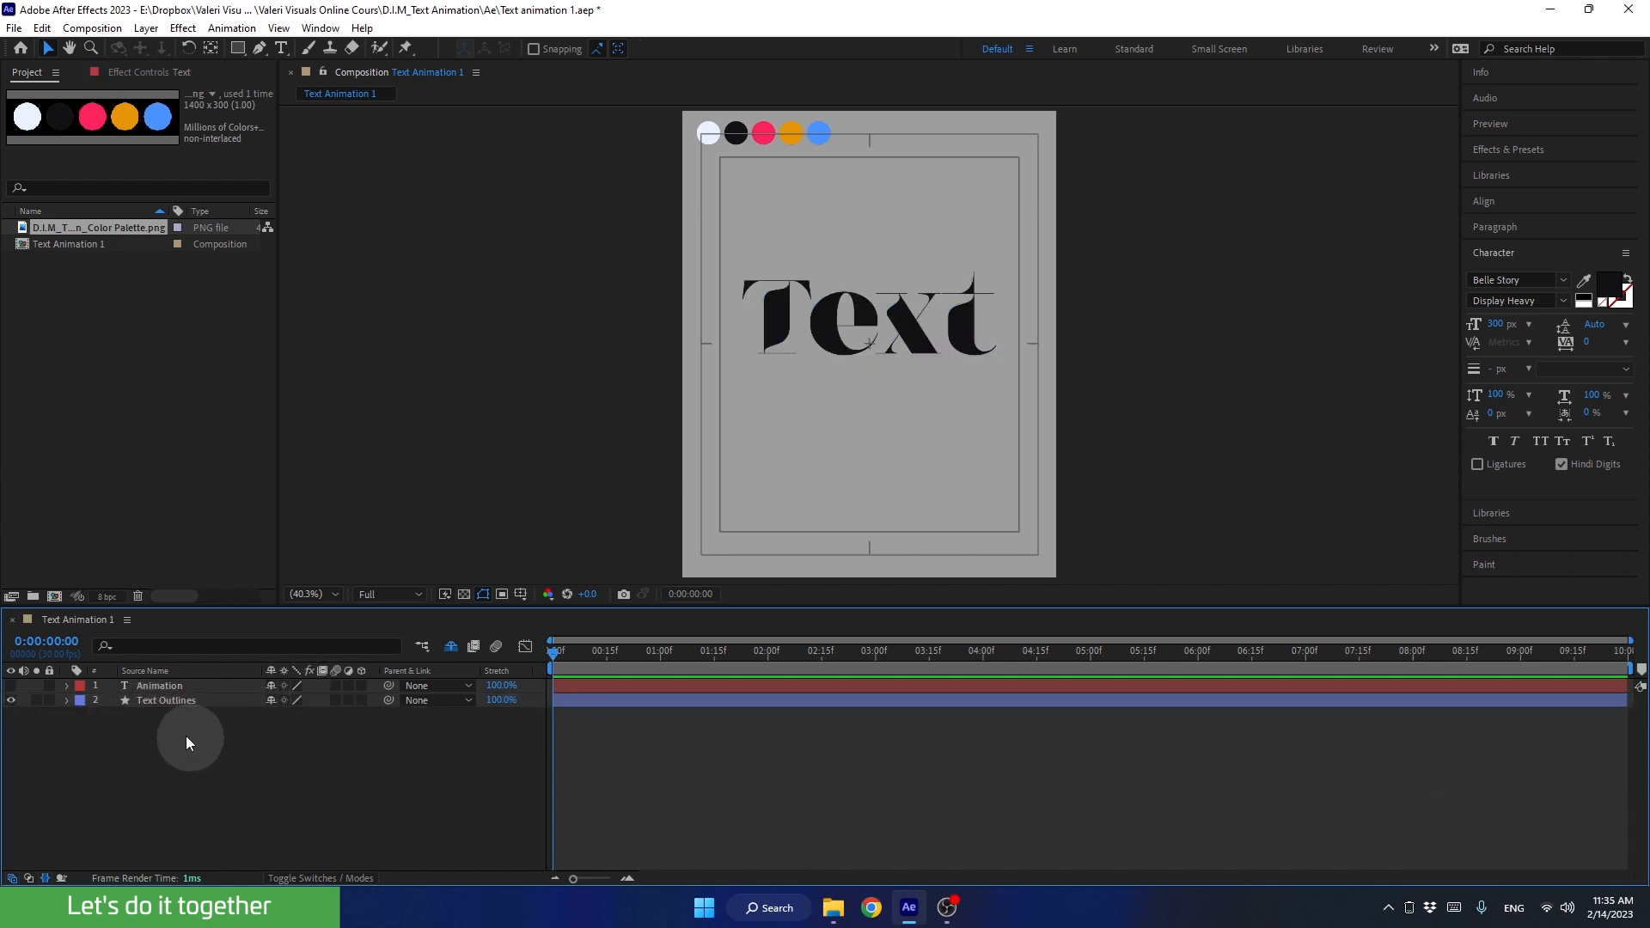
Step: Set the fill of the Text Outlines shape layer to None
click(145, 698)
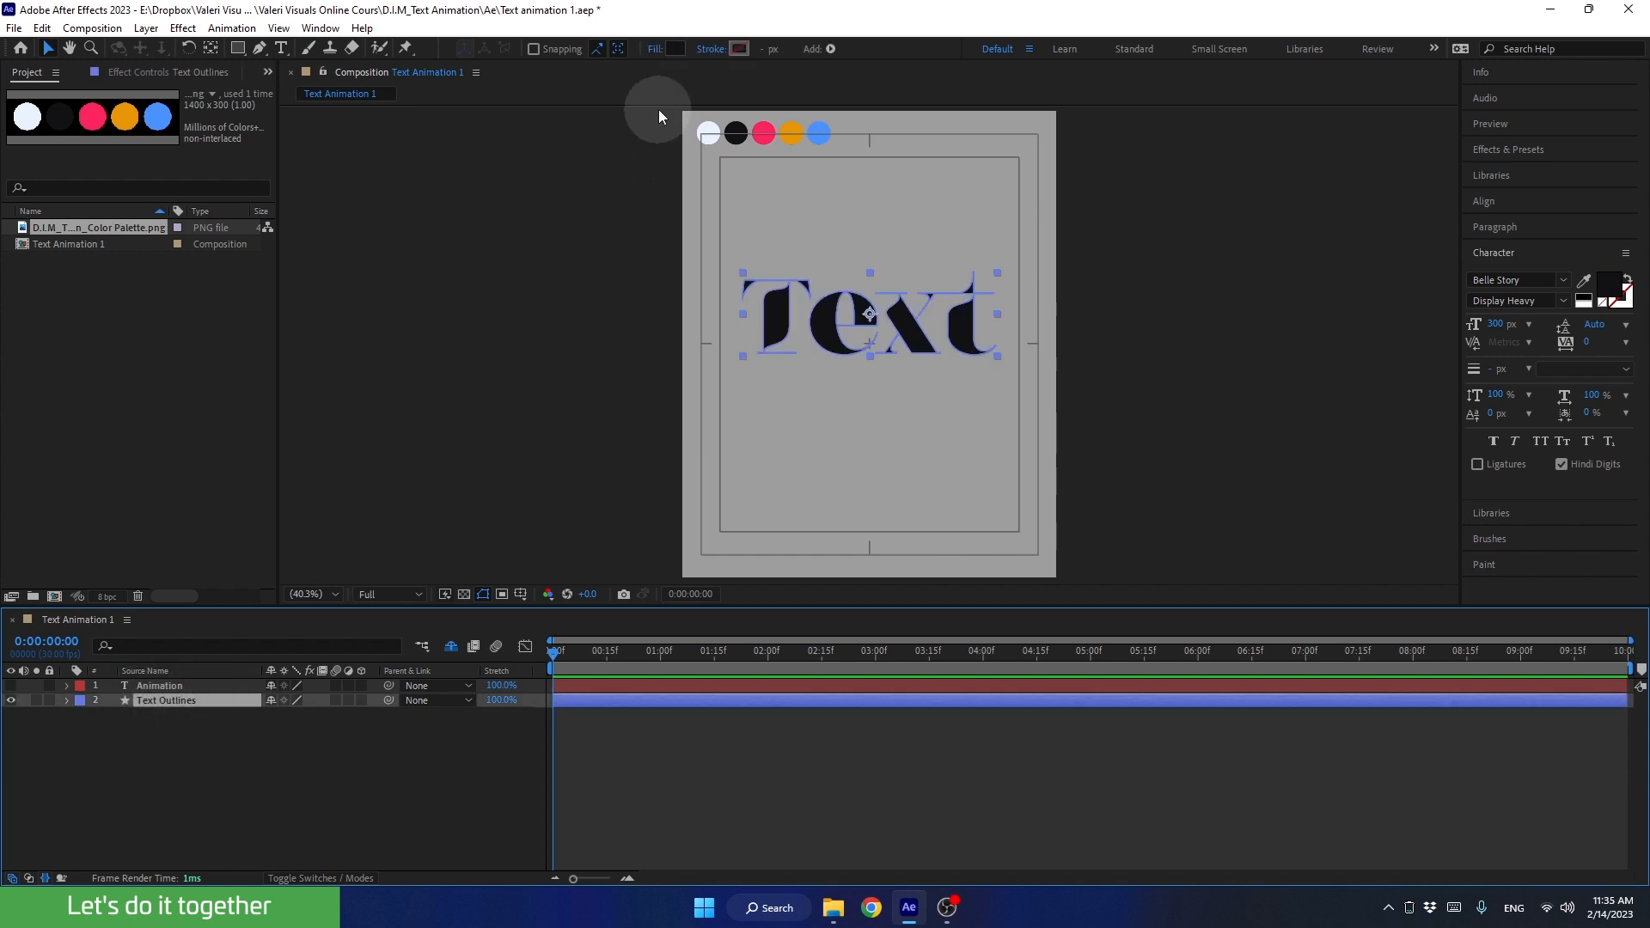
click(651, 52)
click(735, 406)
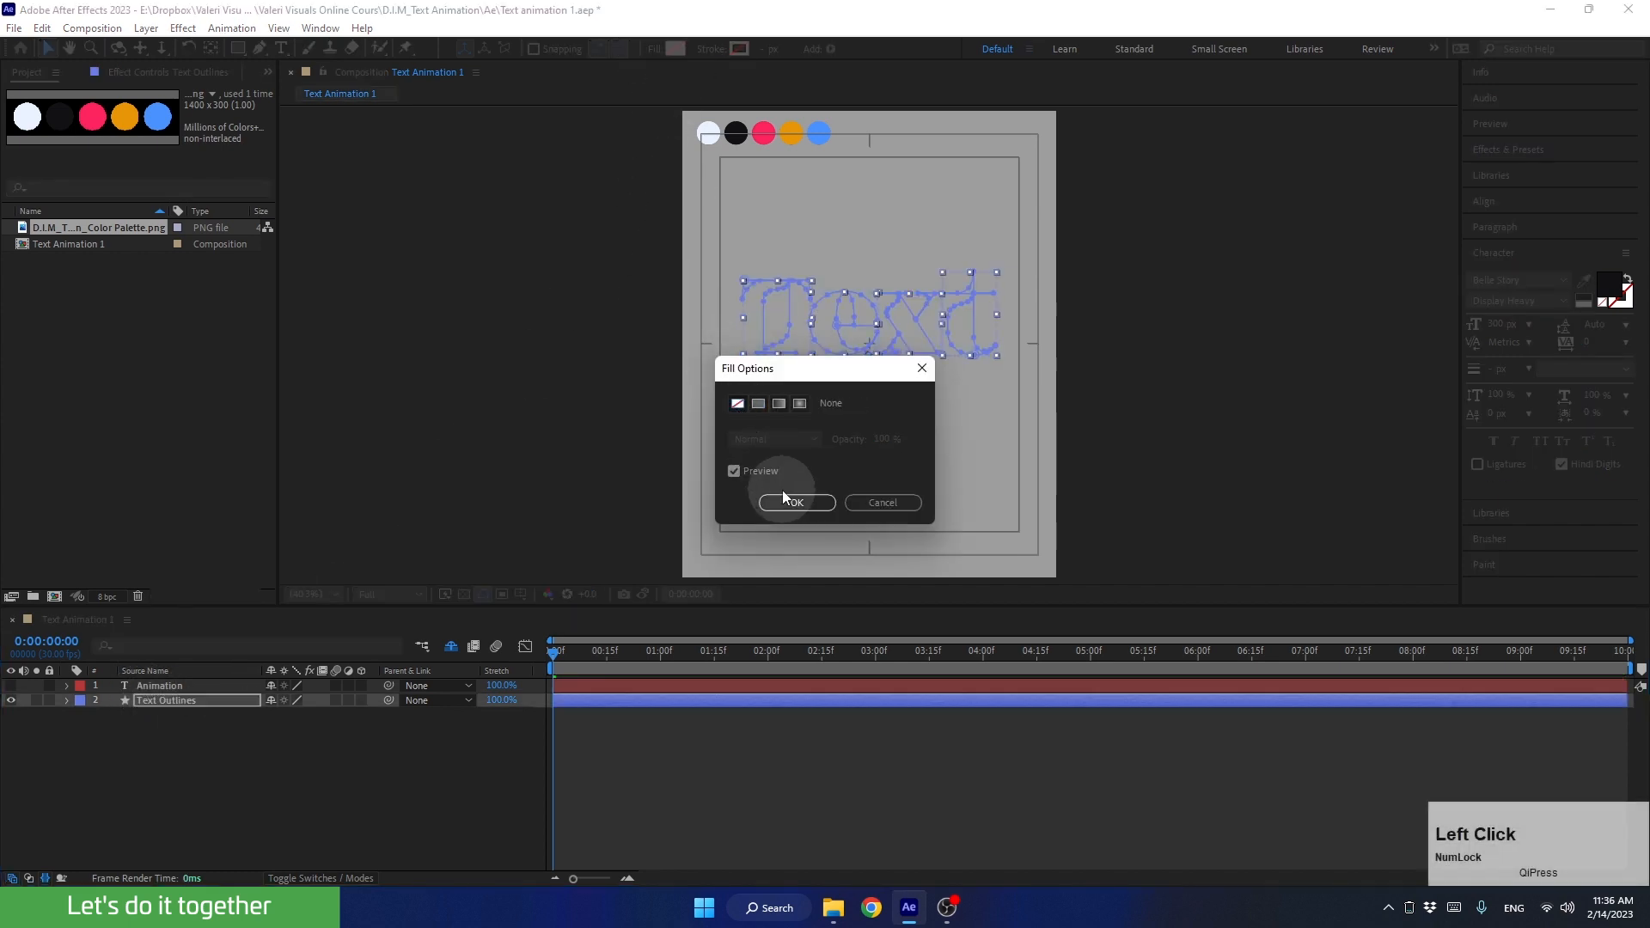
click(785, 498)
Step: Give Text Outlines a 1 px stroke coloured from the black swatch of the palette in the composition
click(739, 48)
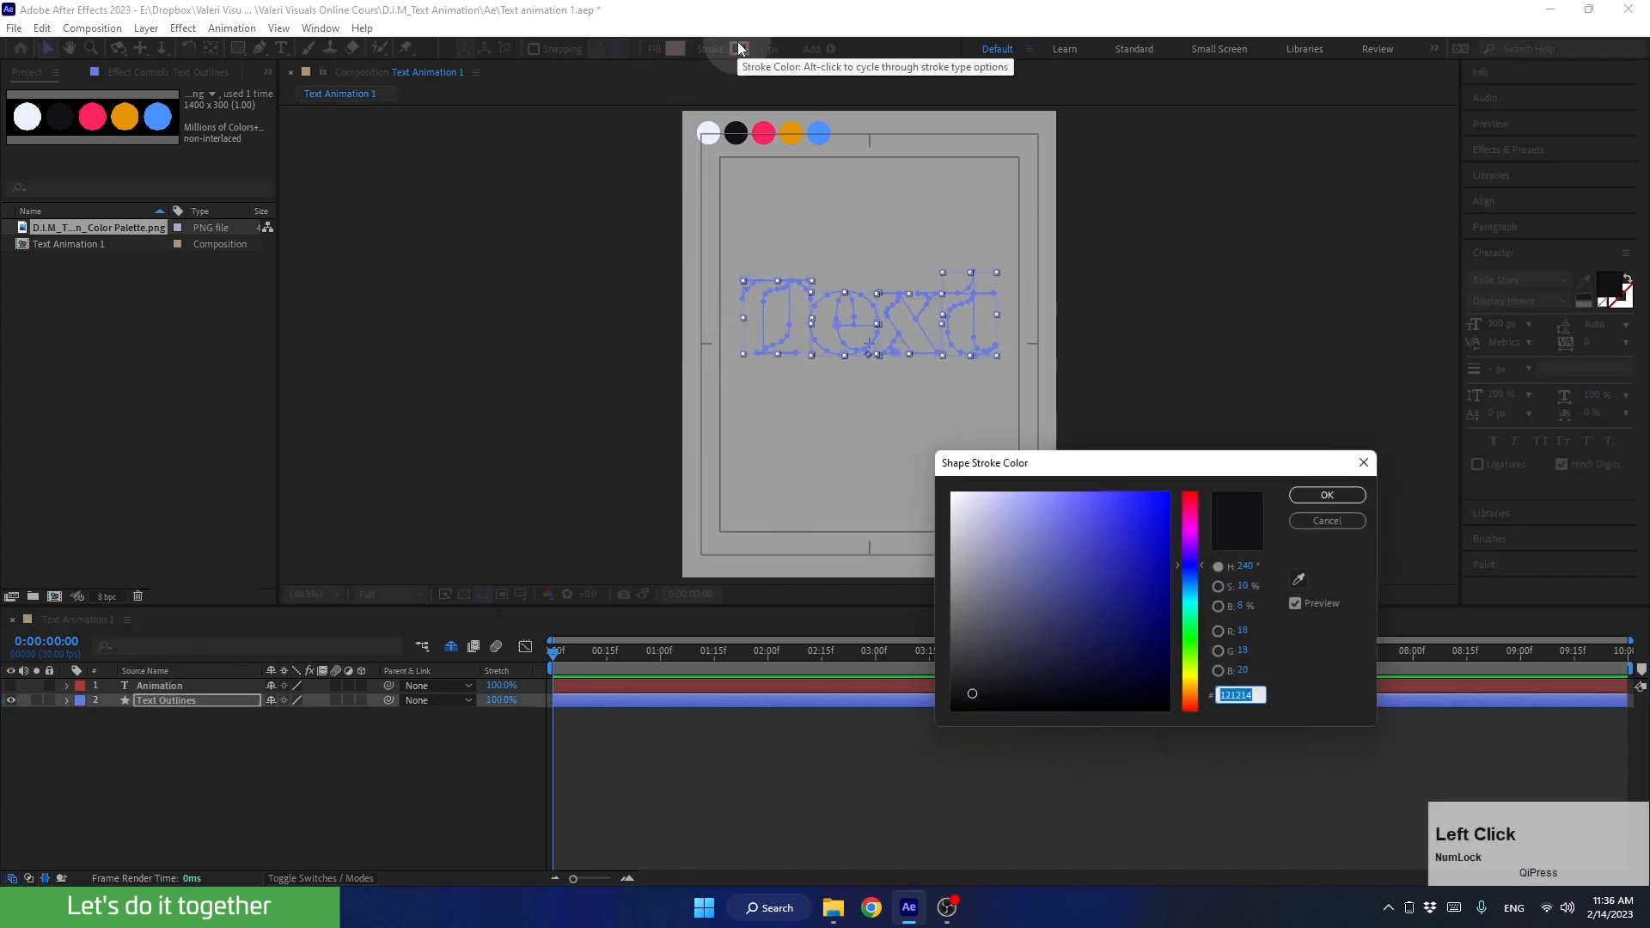
click(1301, 574)
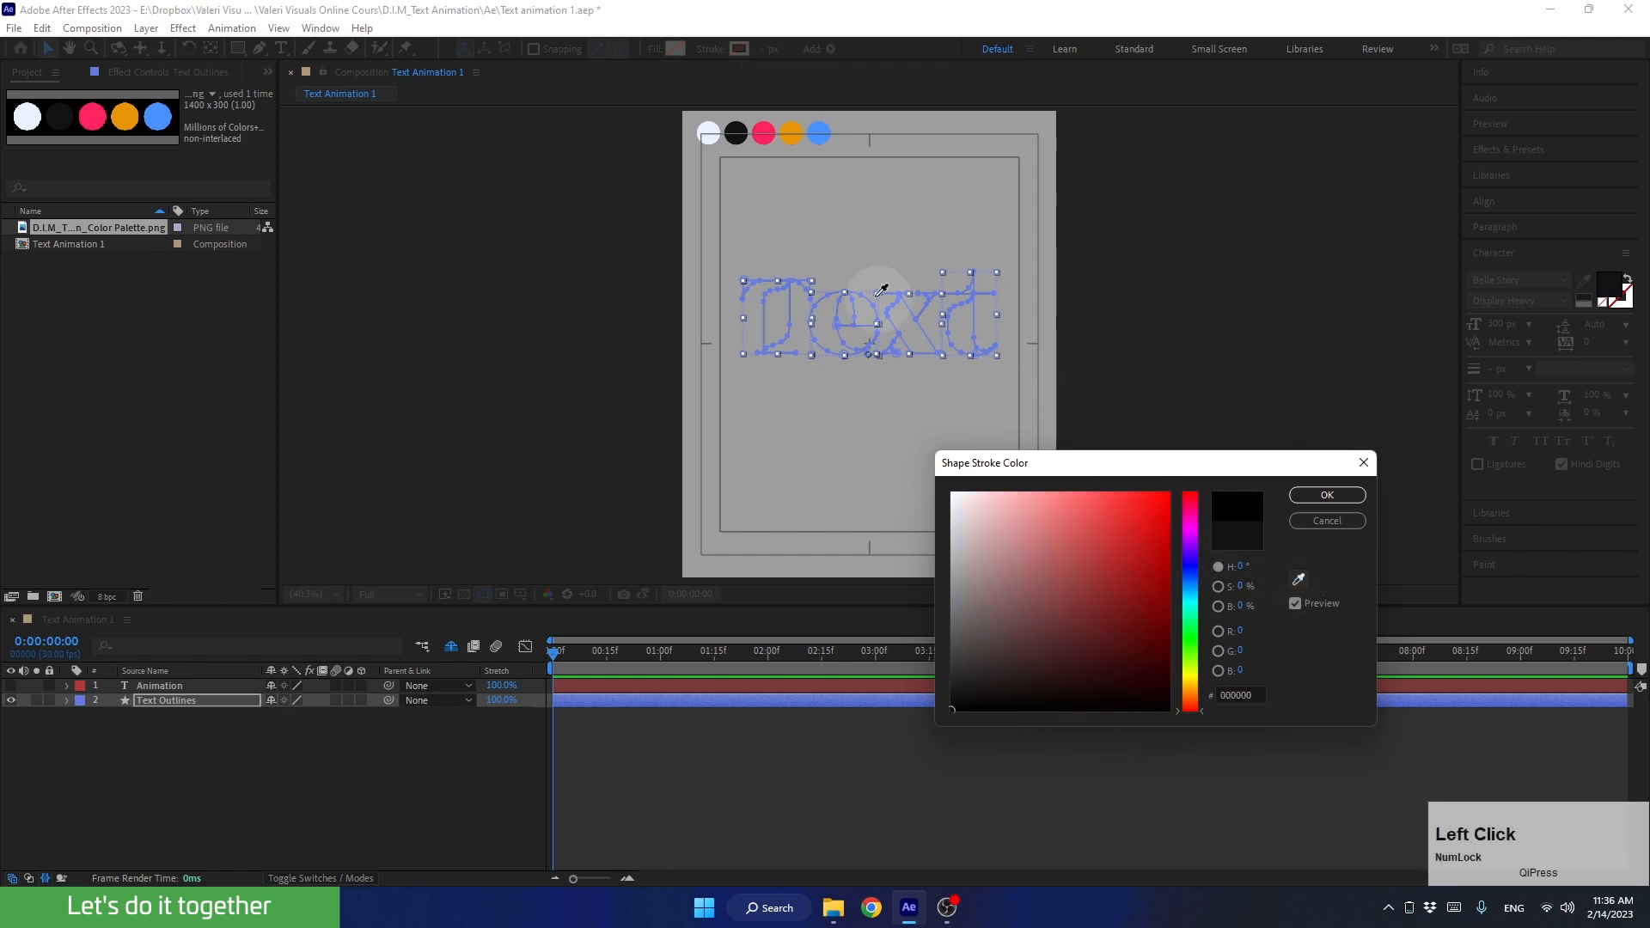
click(735, 130)
click(1307, 497)
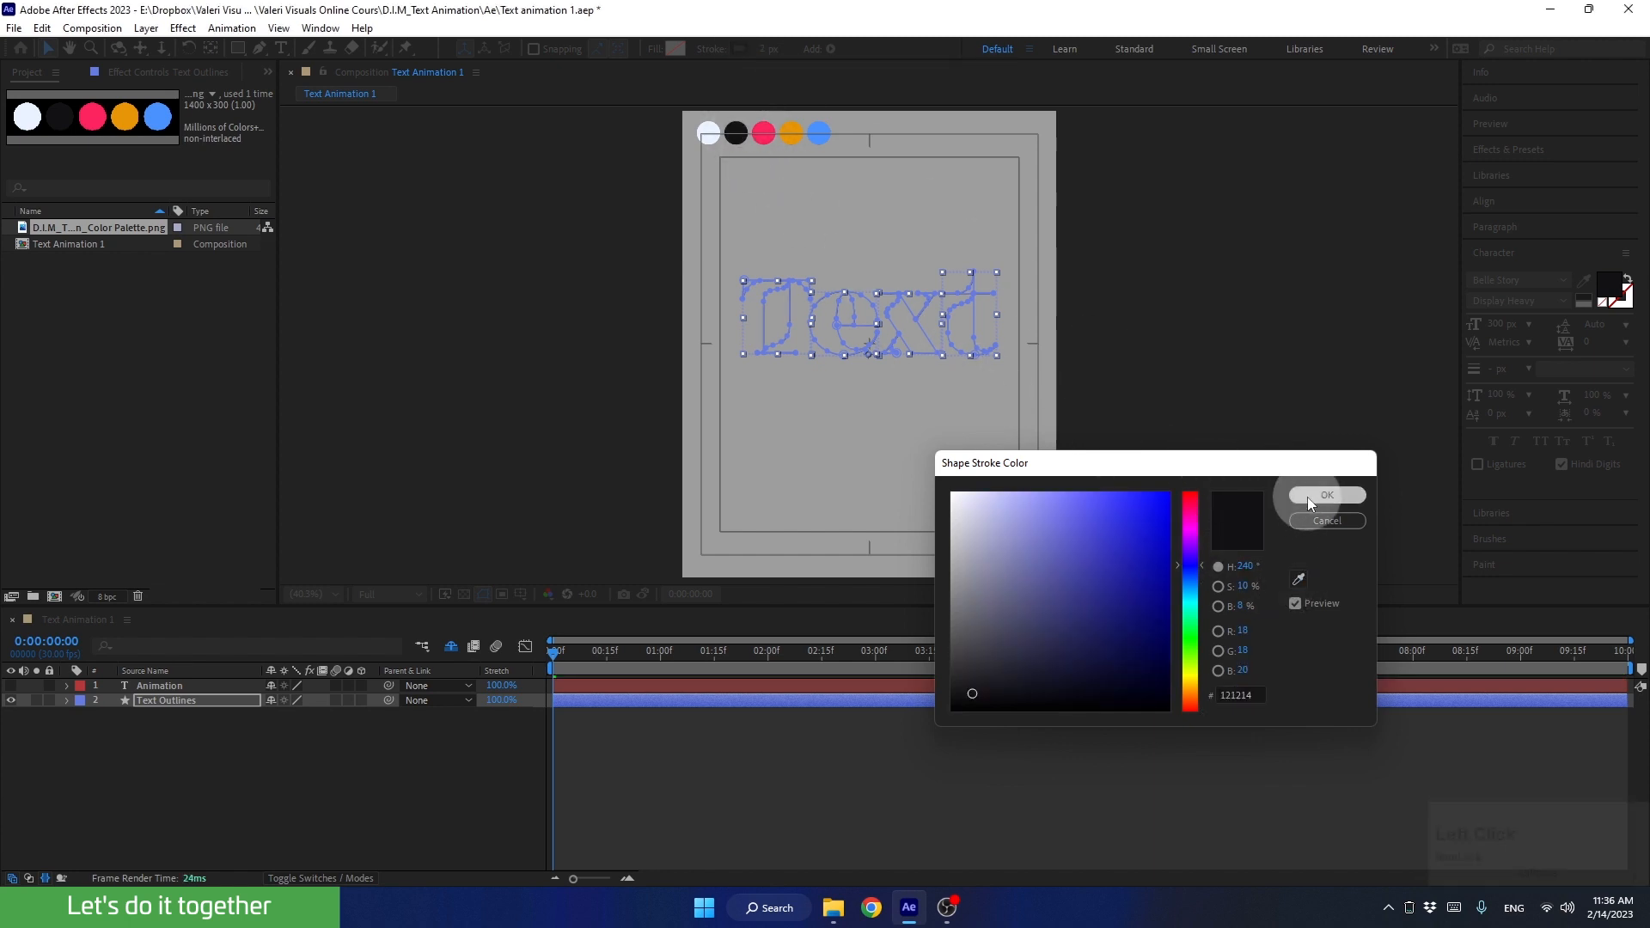
mouse_move(767, 48)
mouse_down()
mouse_move(786, 48)
mouse_move(766, 45)
mouse_move(673, 158)
mouse_move(472, 576)
mouse_up()
click(396, 741)
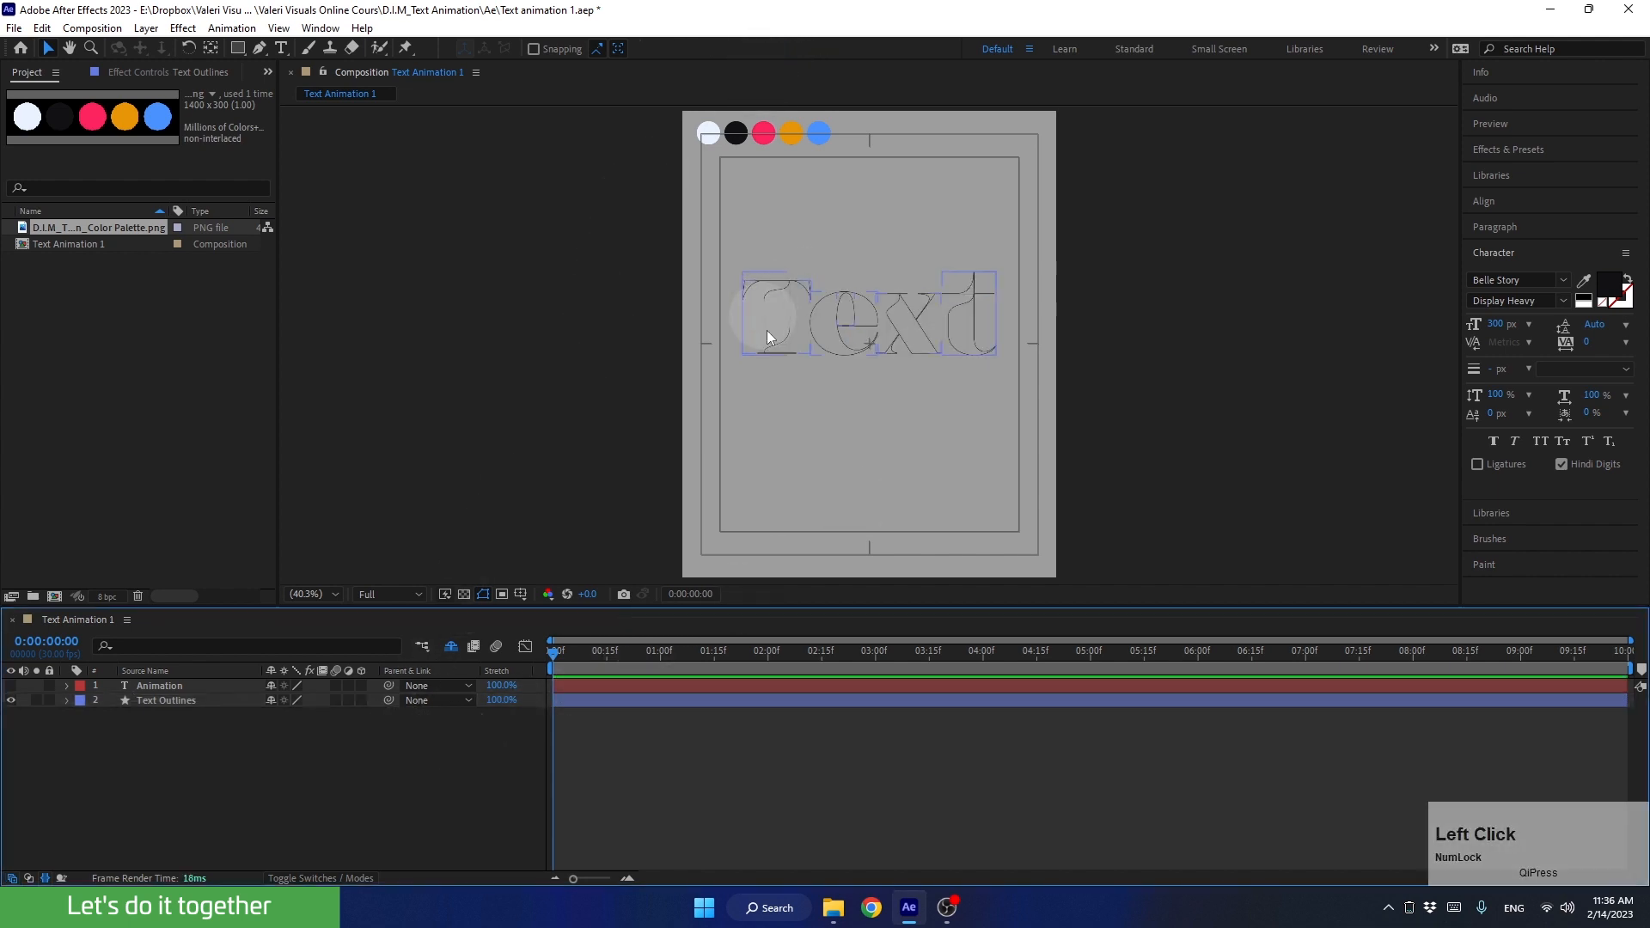
Step: Select the Text Outlines shapes in the composition and set their stroke width to 2 px
click(308, 594)
click(312, 427)
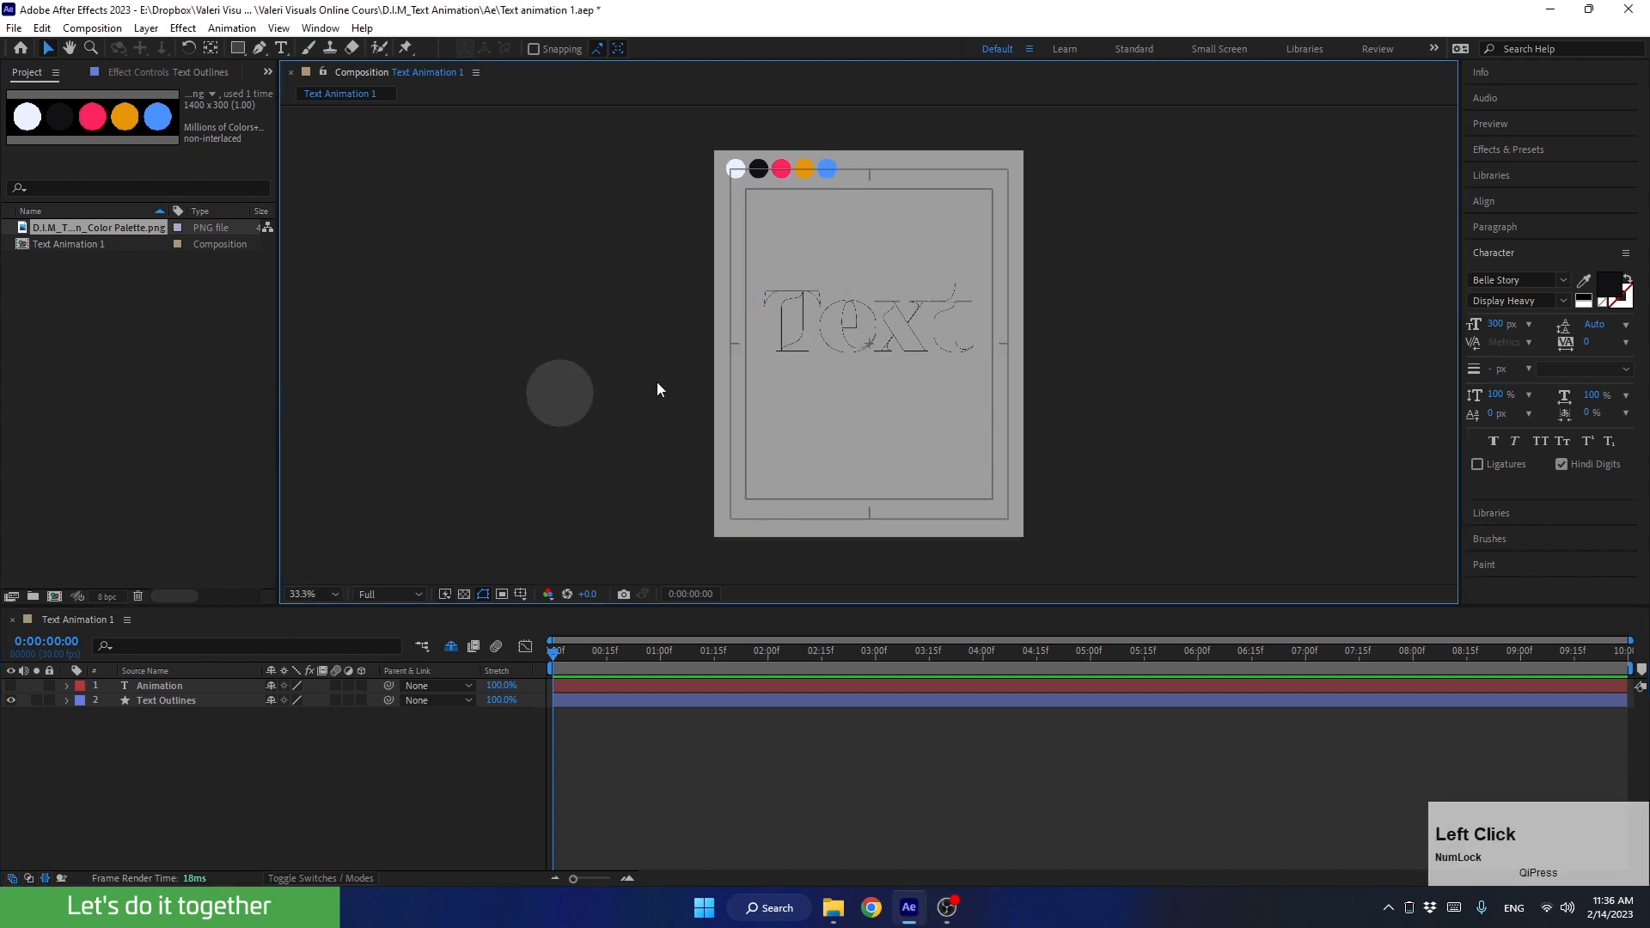
scroll(905, 390, up, 3)
click(885, 317)
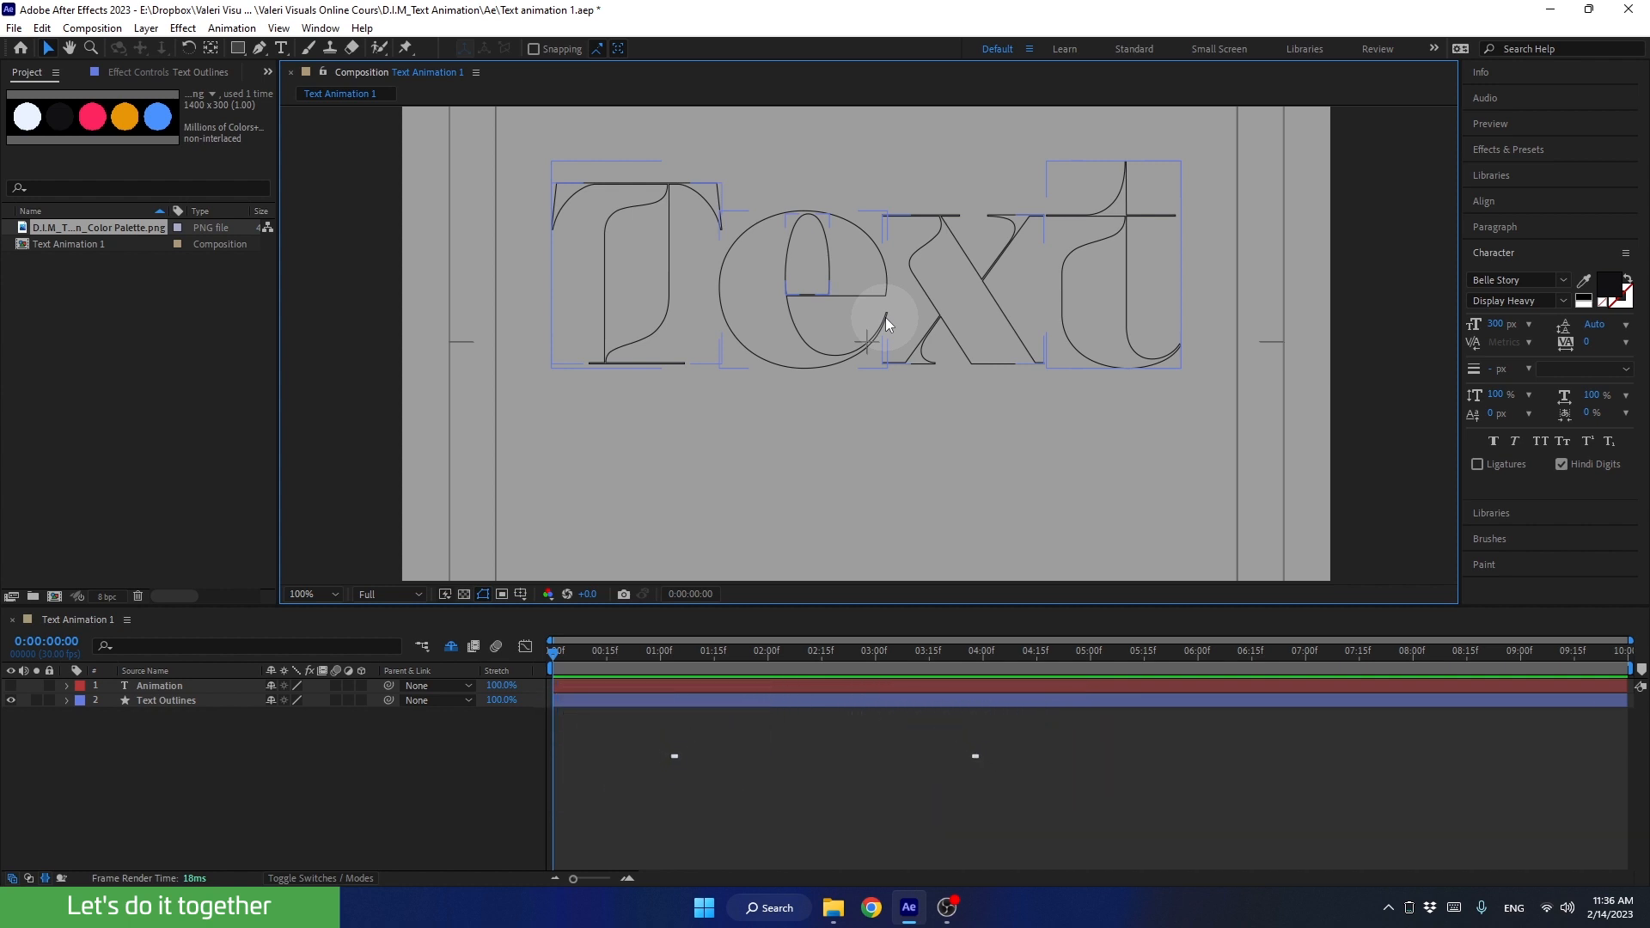
click(785, 239)
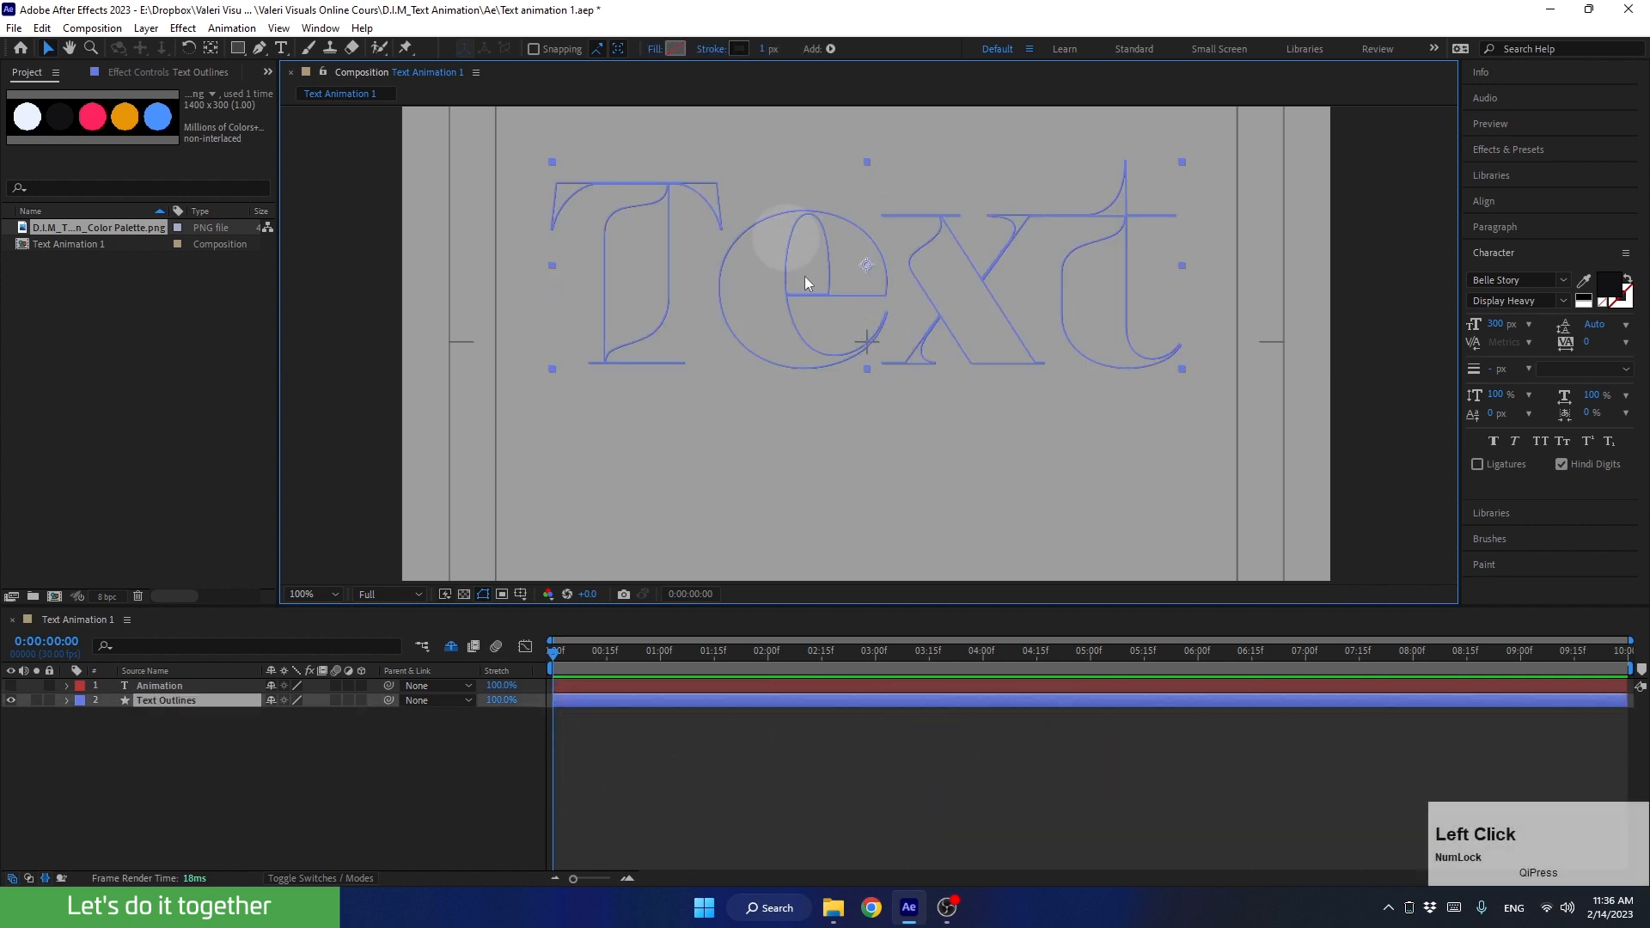
click(765, 49)
text(2)
click(764, 120)
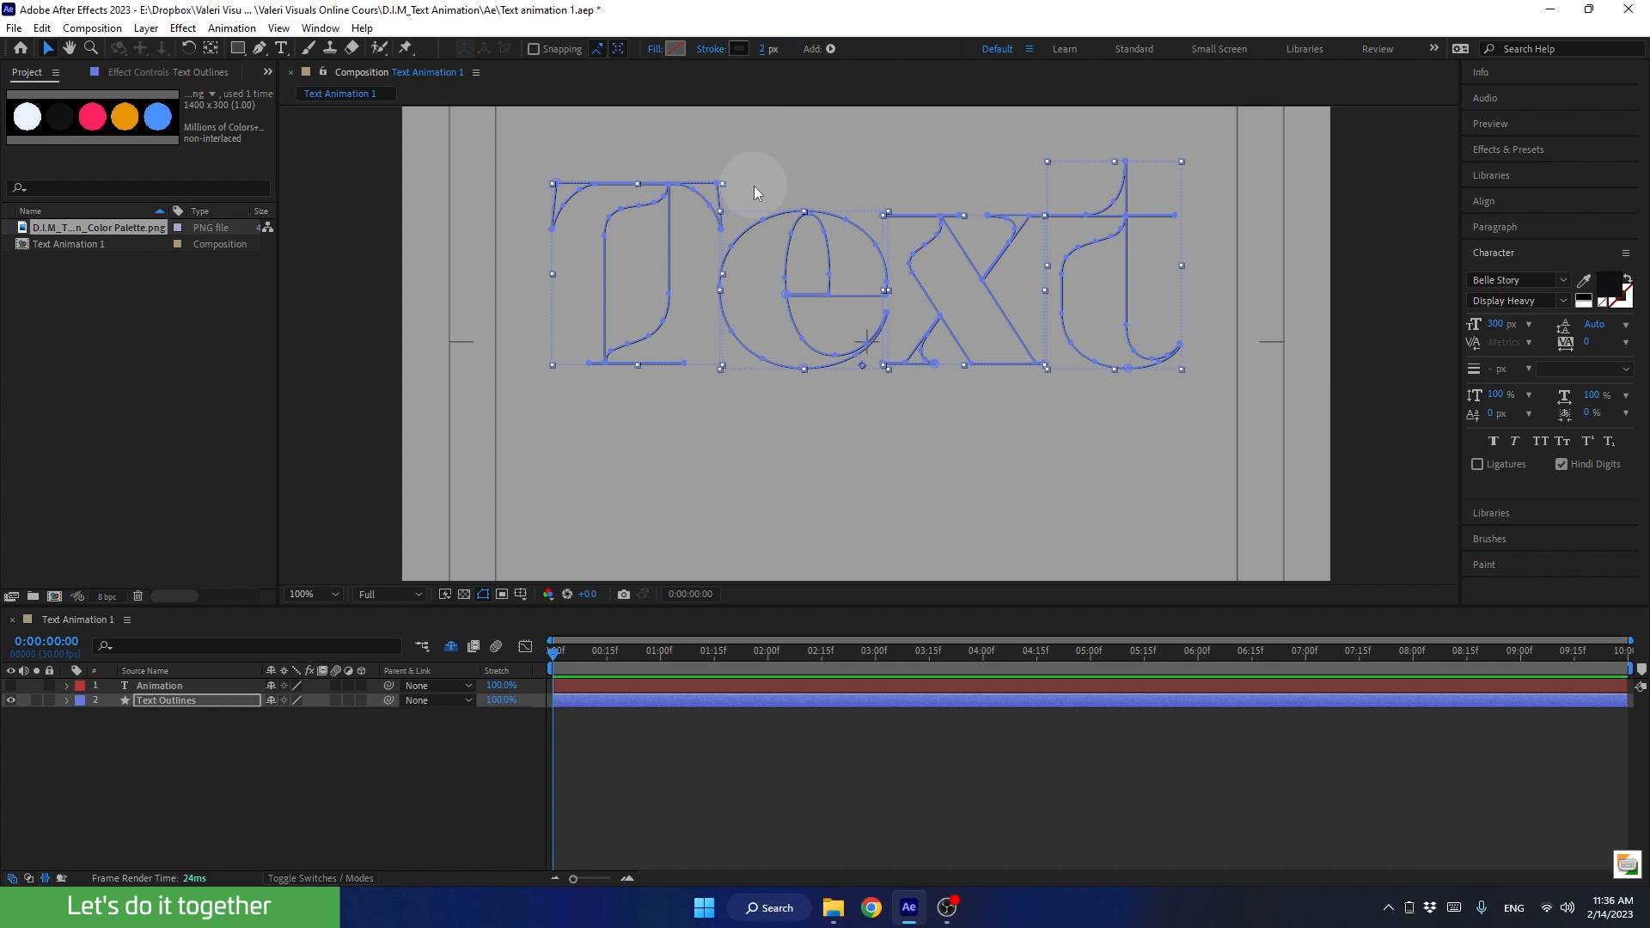
click(374, 778)
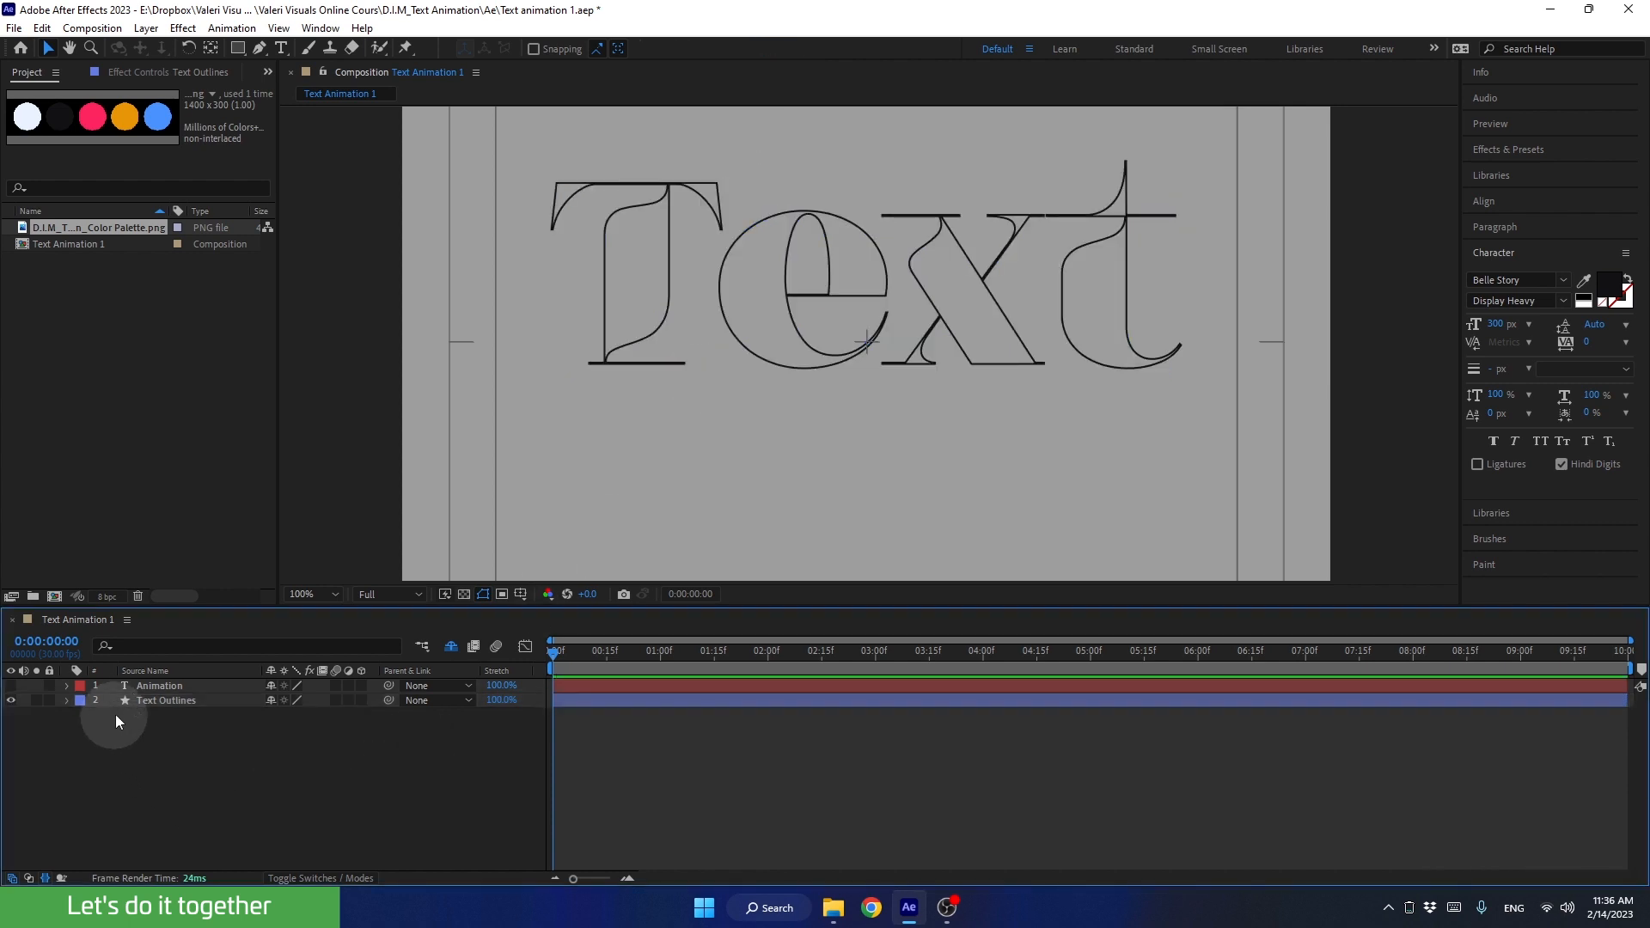
Step: Duplicate the Text Outlines layer and place the copy below the original
click(141, 703)
key(ctrl+d)
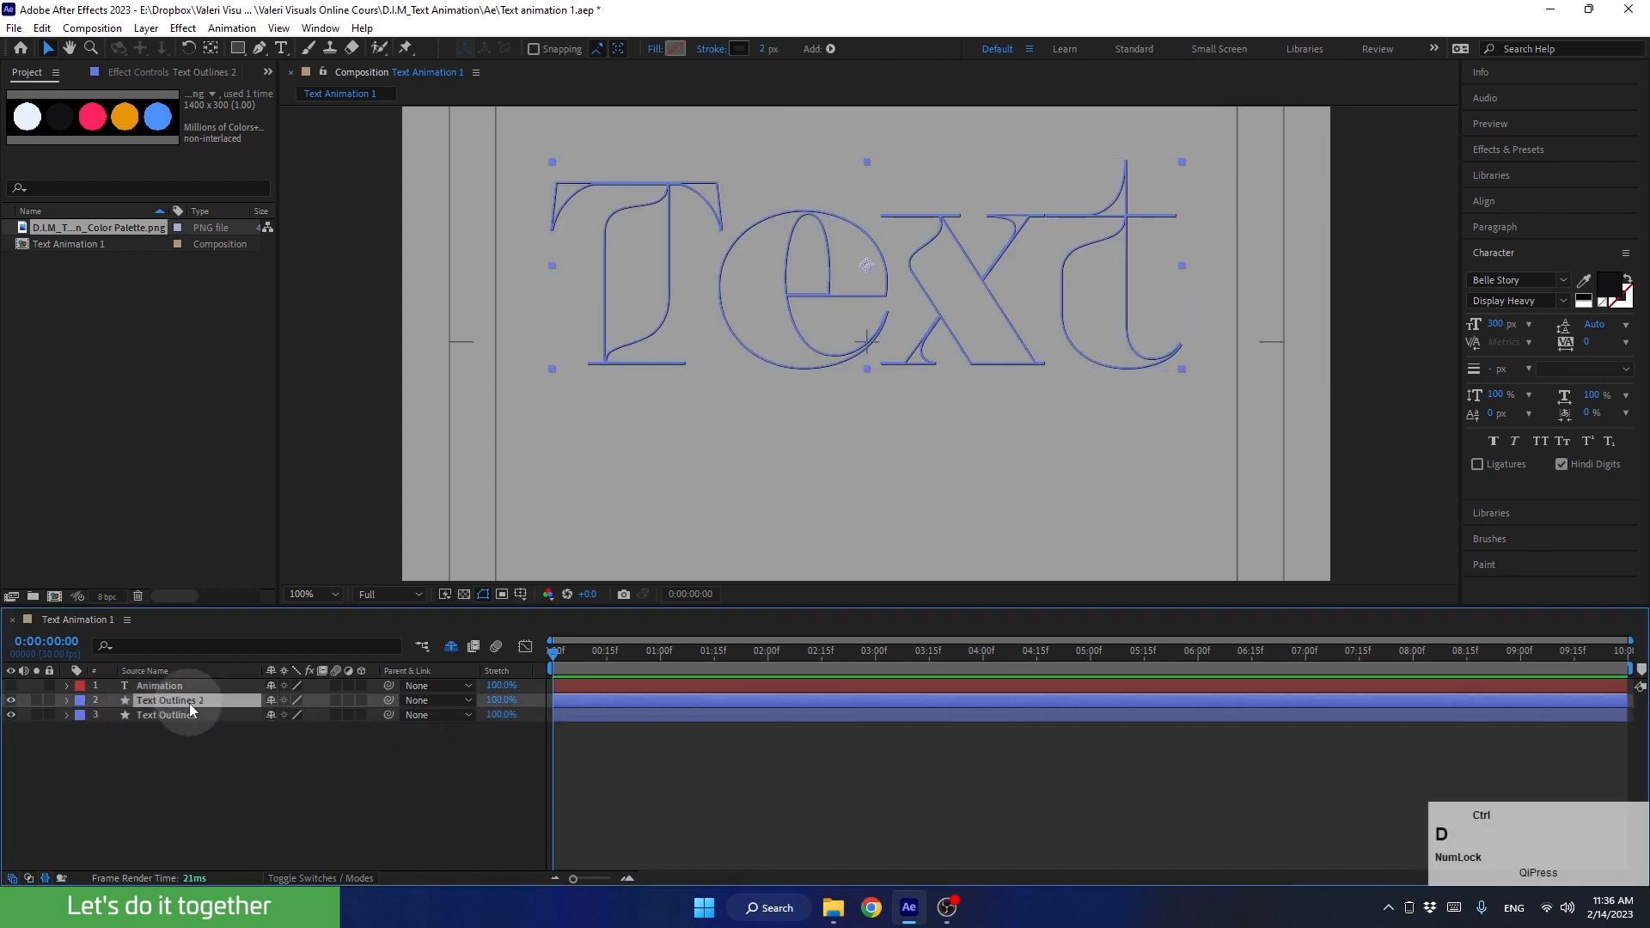
drag(192, 703, 190, 719)
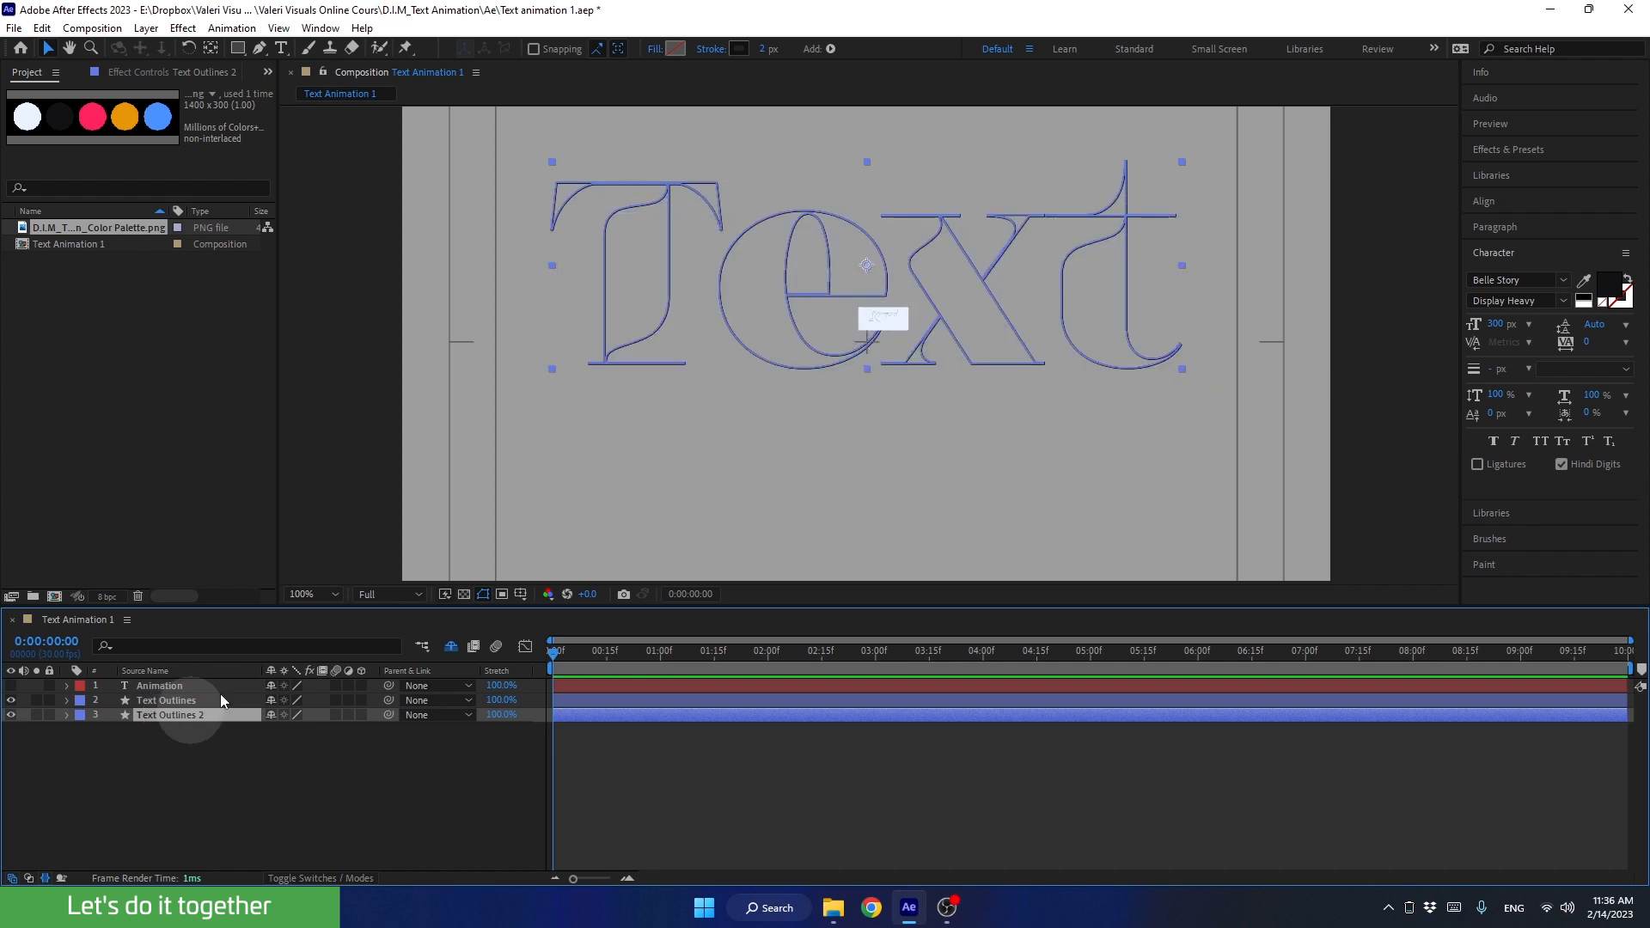
Step: Give Text Outlines 2 a solid 121214 fill with no stroke, and hide the stroked Text Outlines layer
click(676, 48)
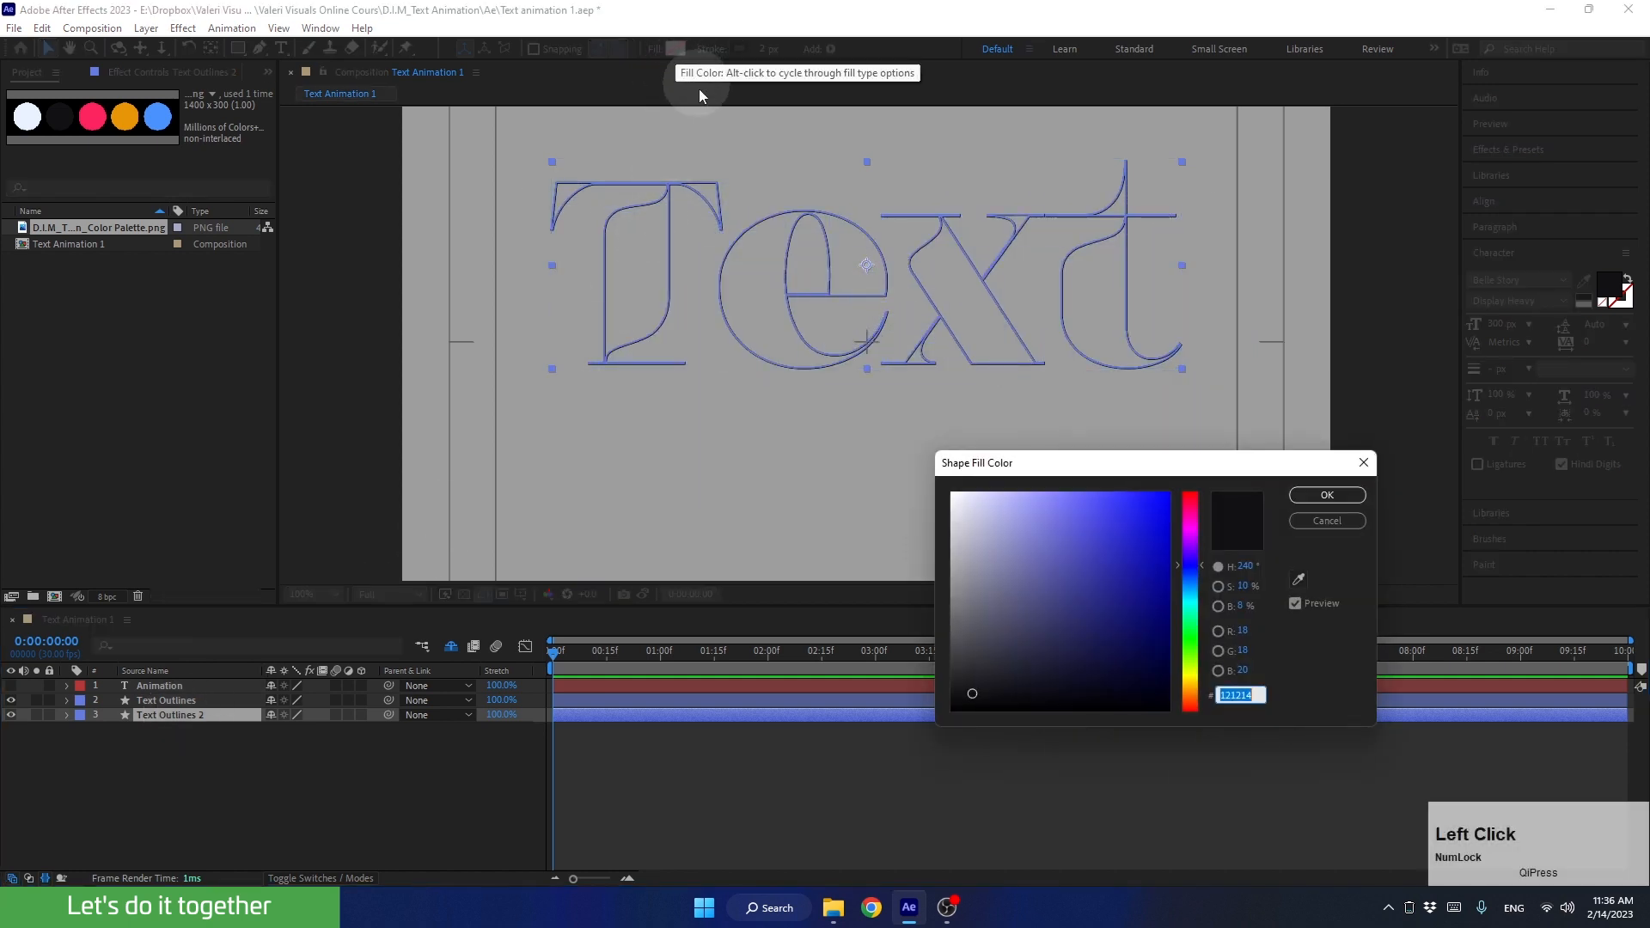
click(1327, 495)
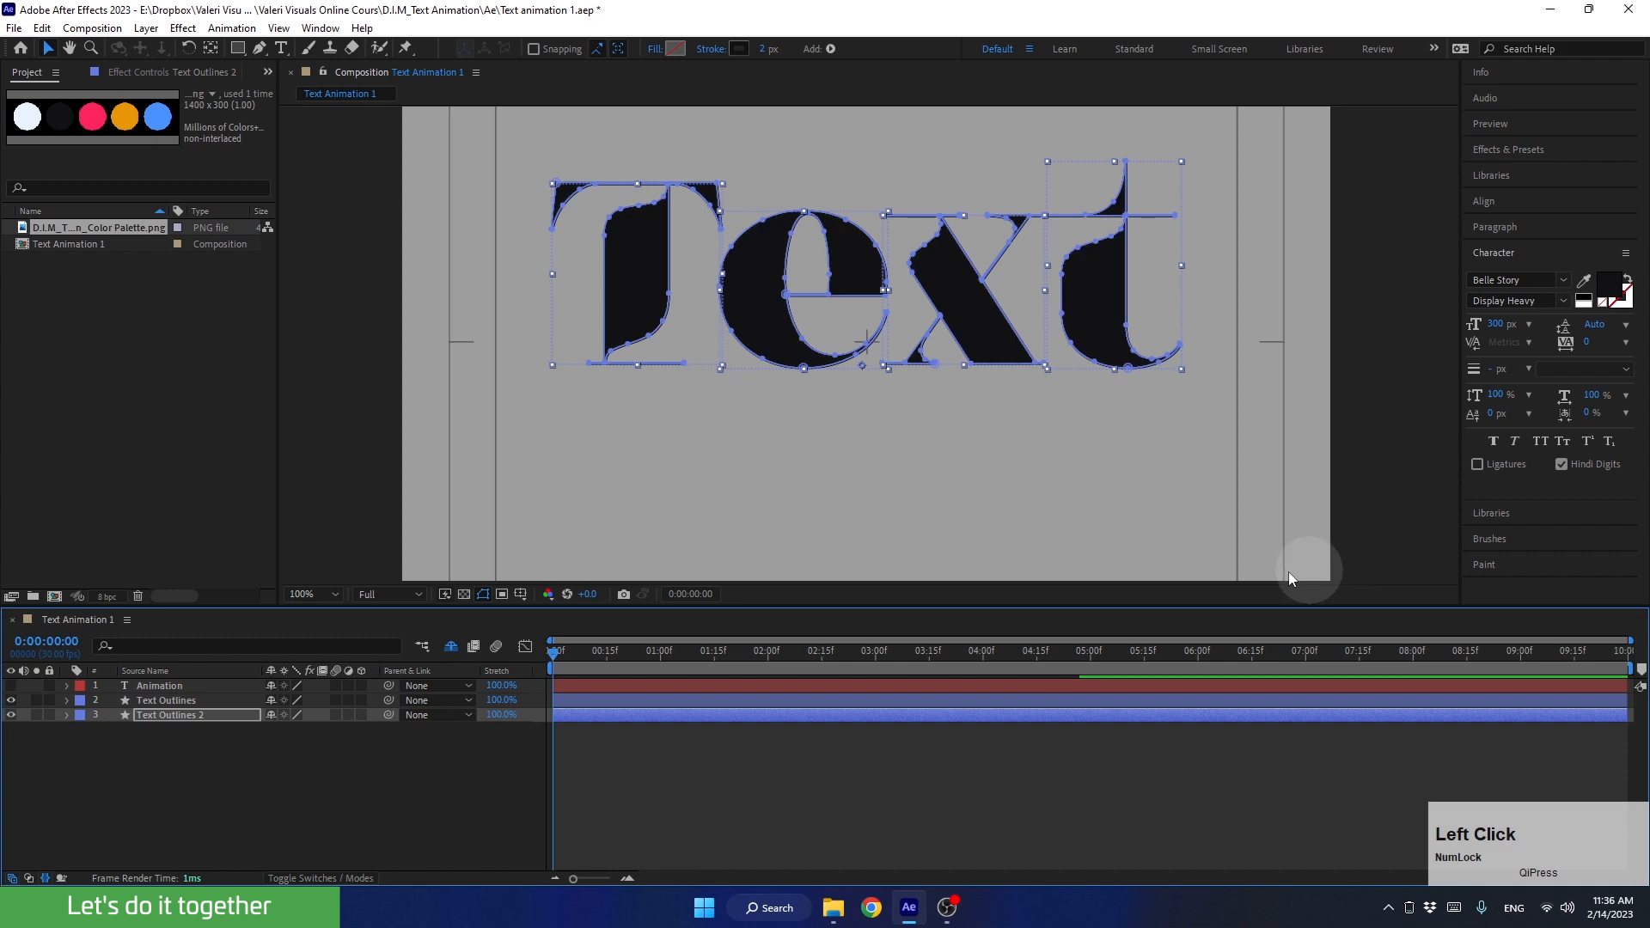
click(710, 47)
click(736, 404)
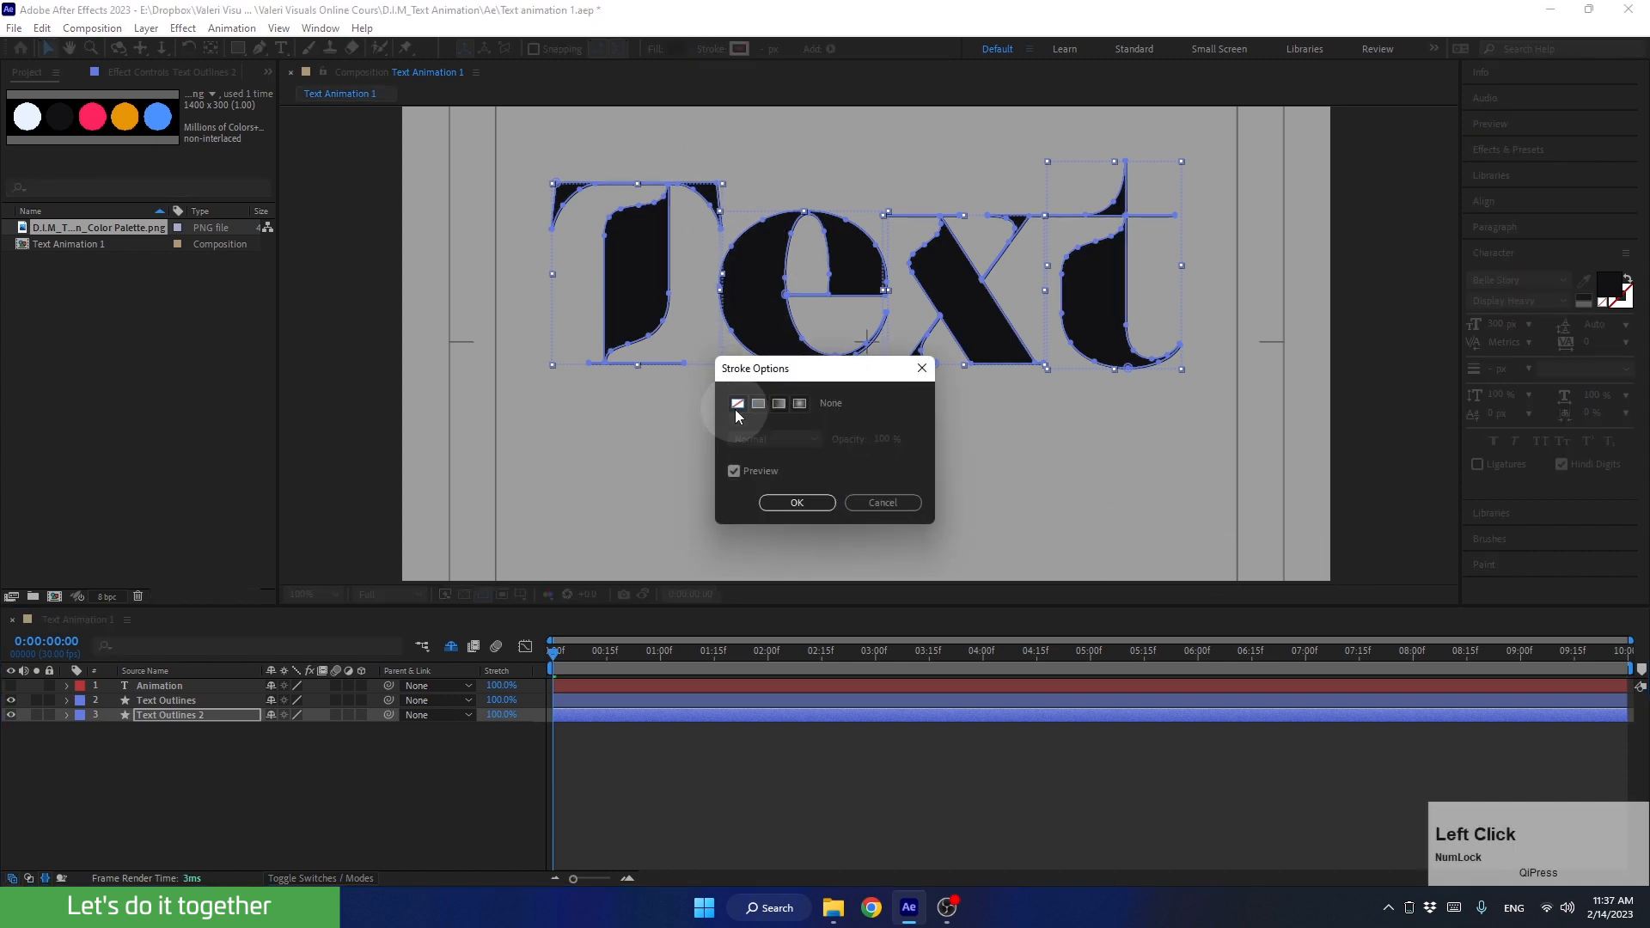
click(789, 497)
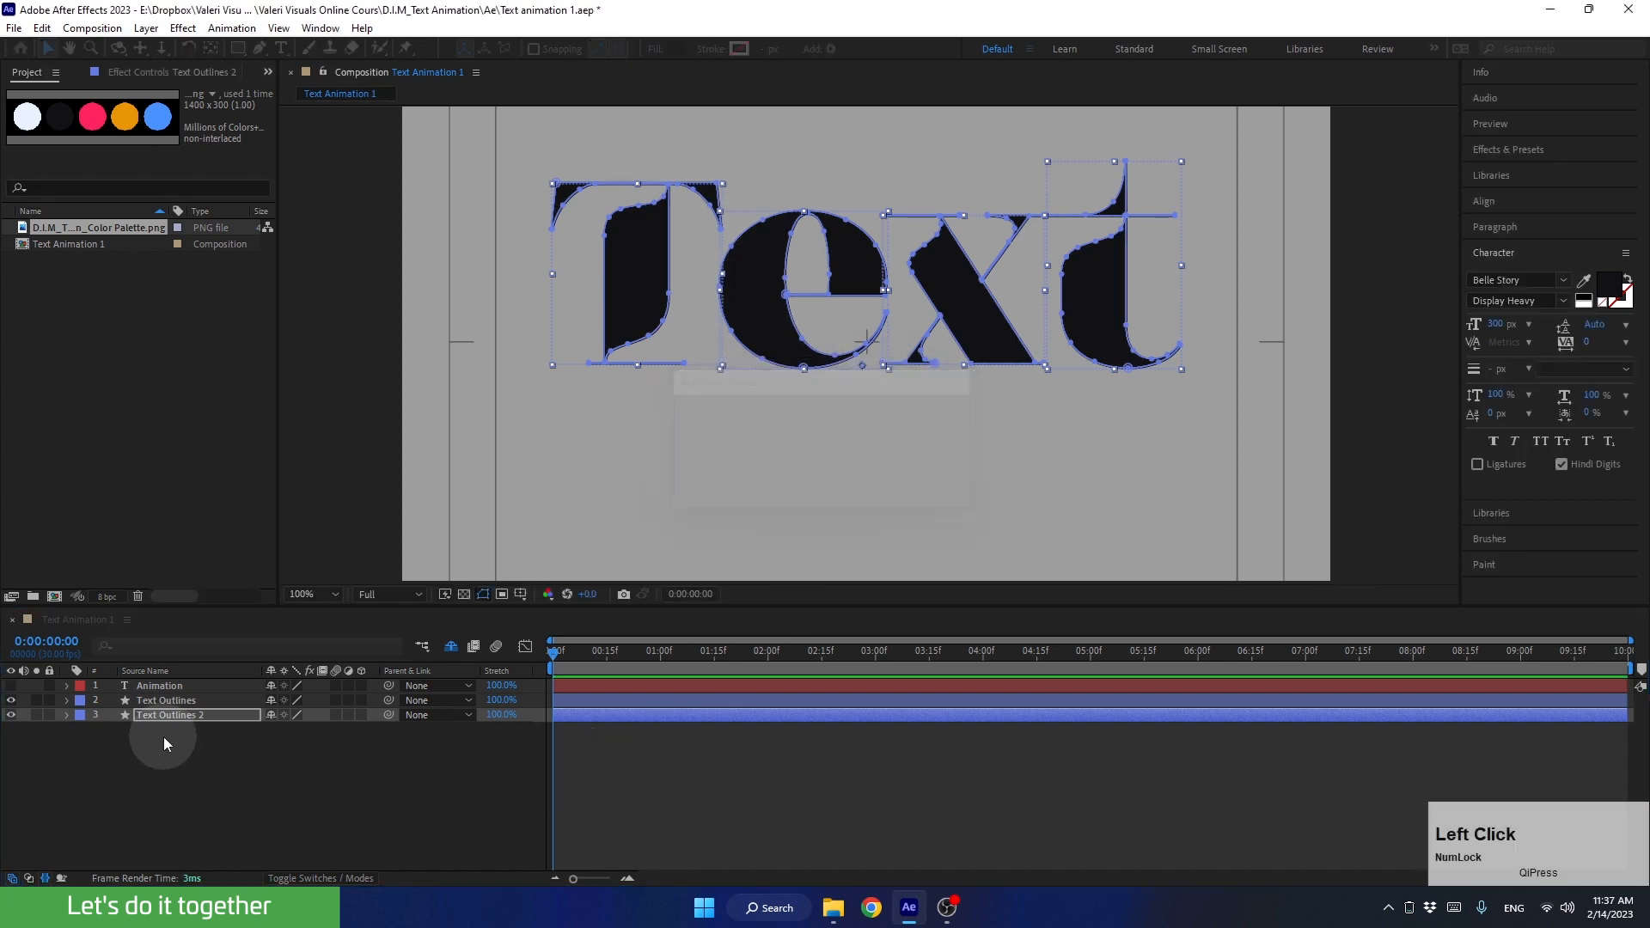
click(12, 729)
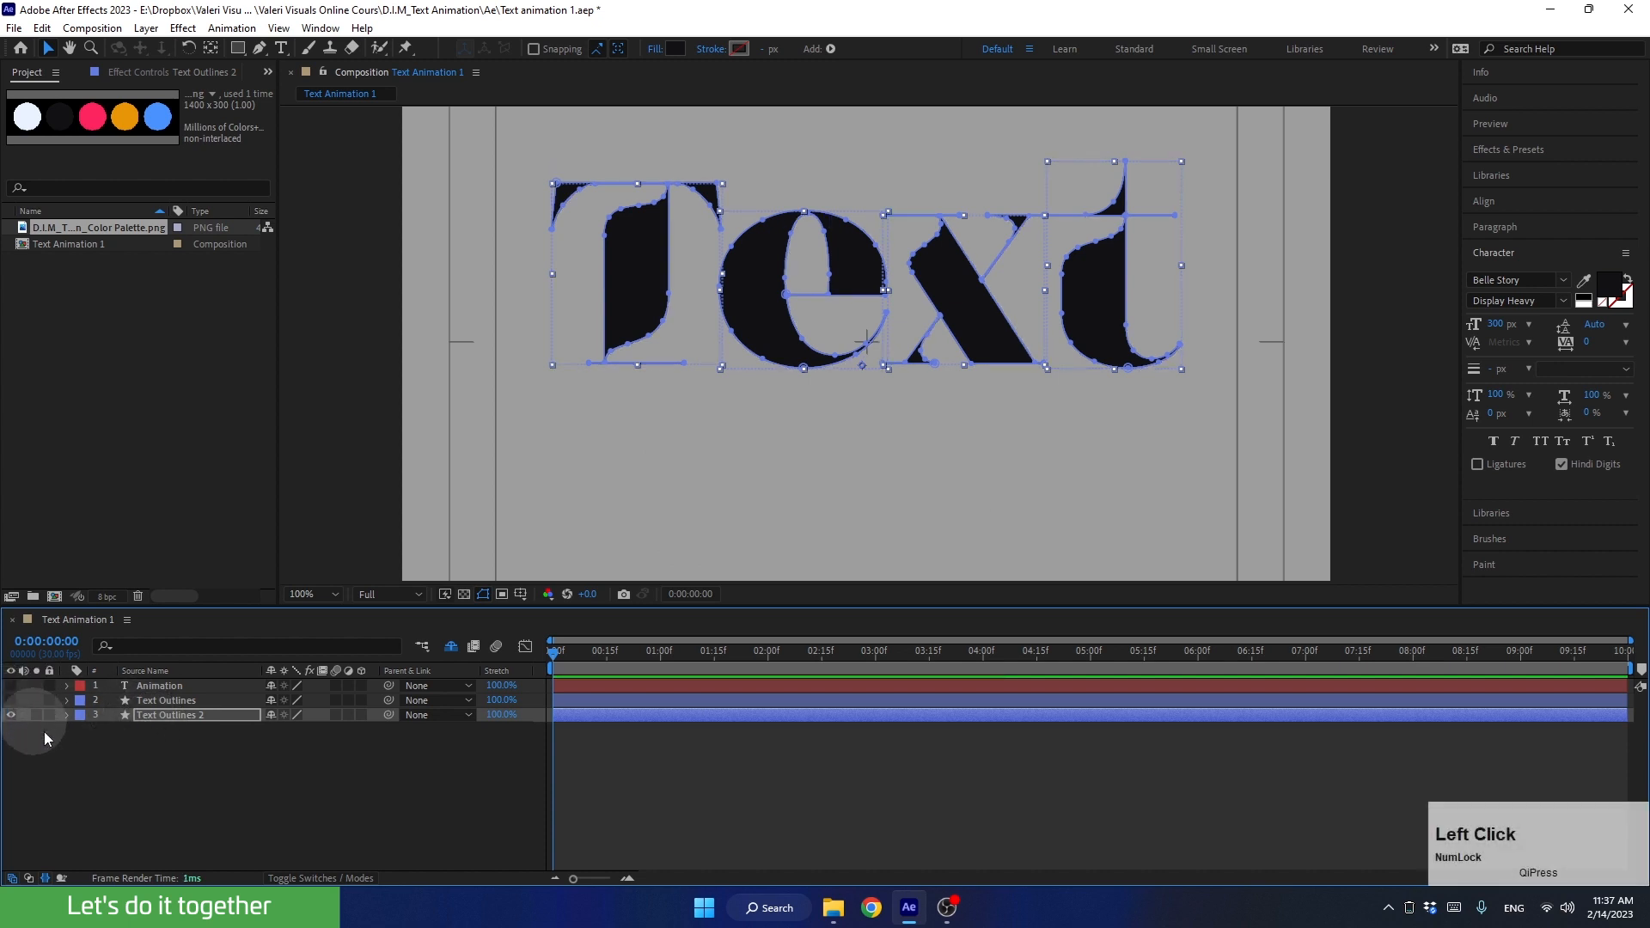
Step: Show the stroked Text Outlines layer and hide the filled Text Outlines 2 layer
click(11, 715)
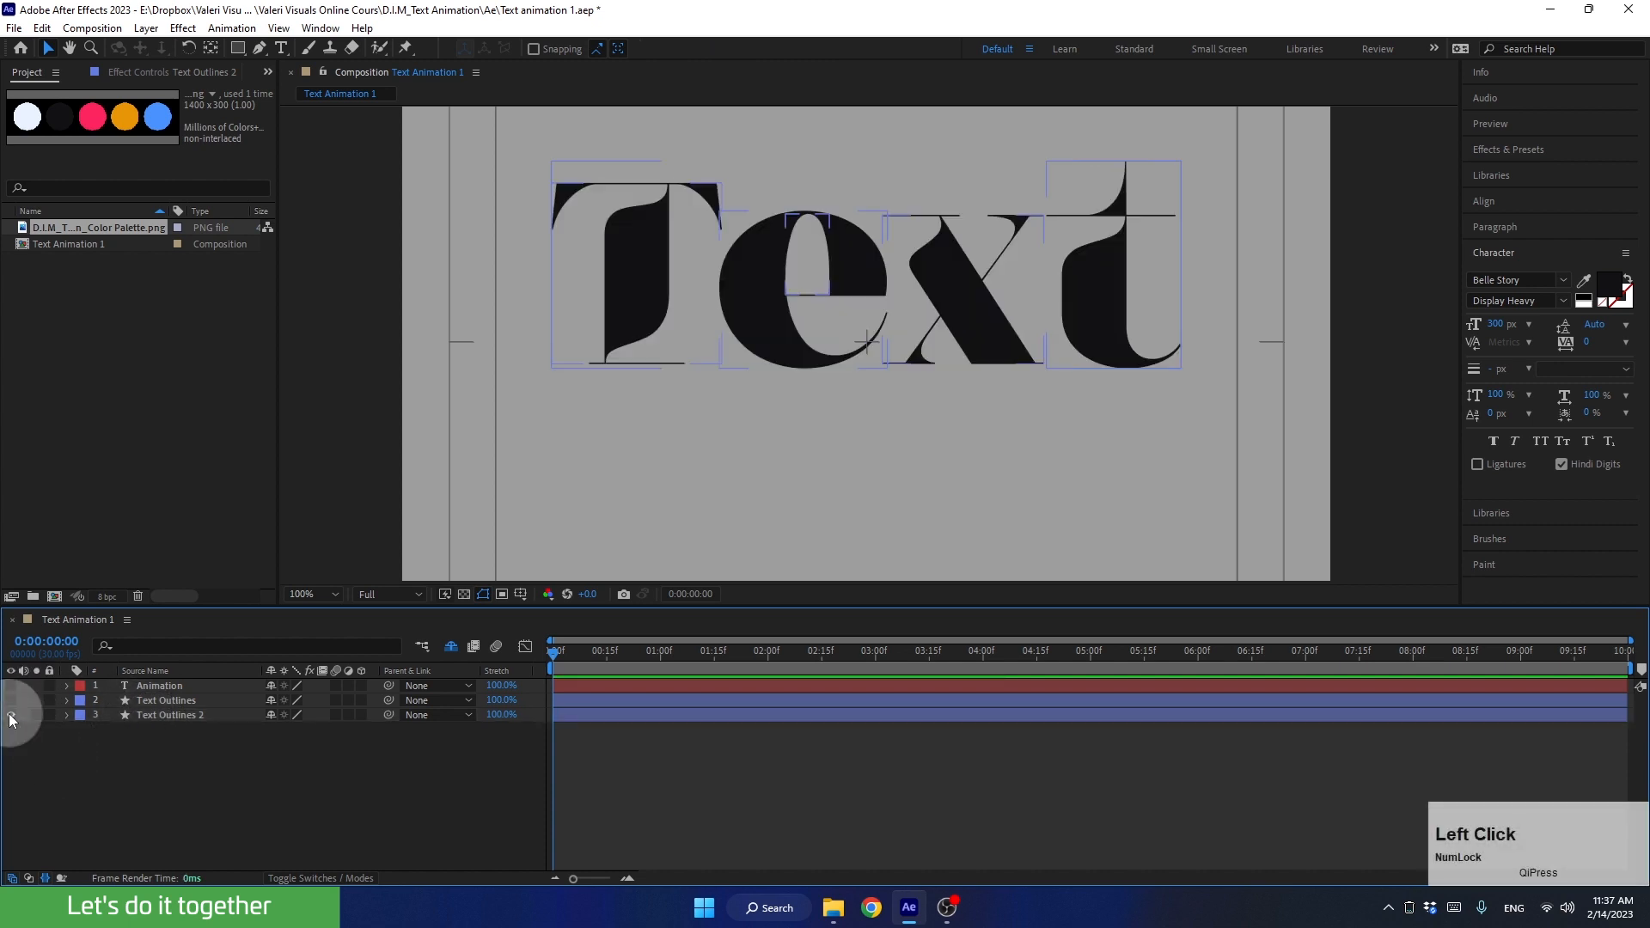
click(12, 715)
click(12, 701)
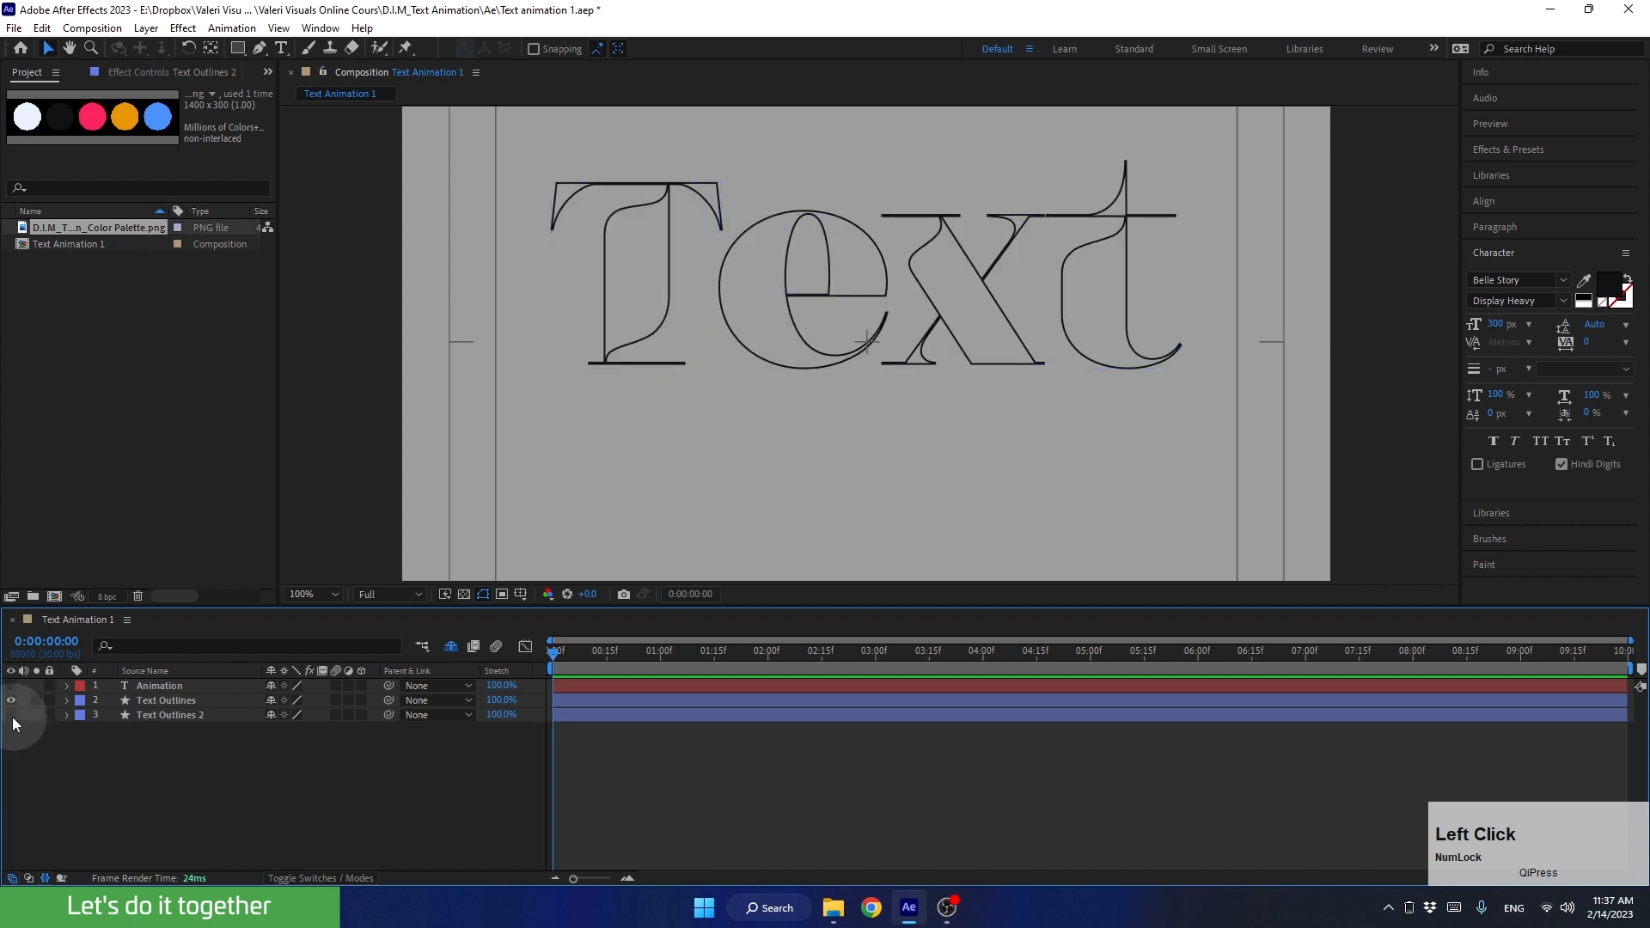
click(11, 715)
click(142, 715)
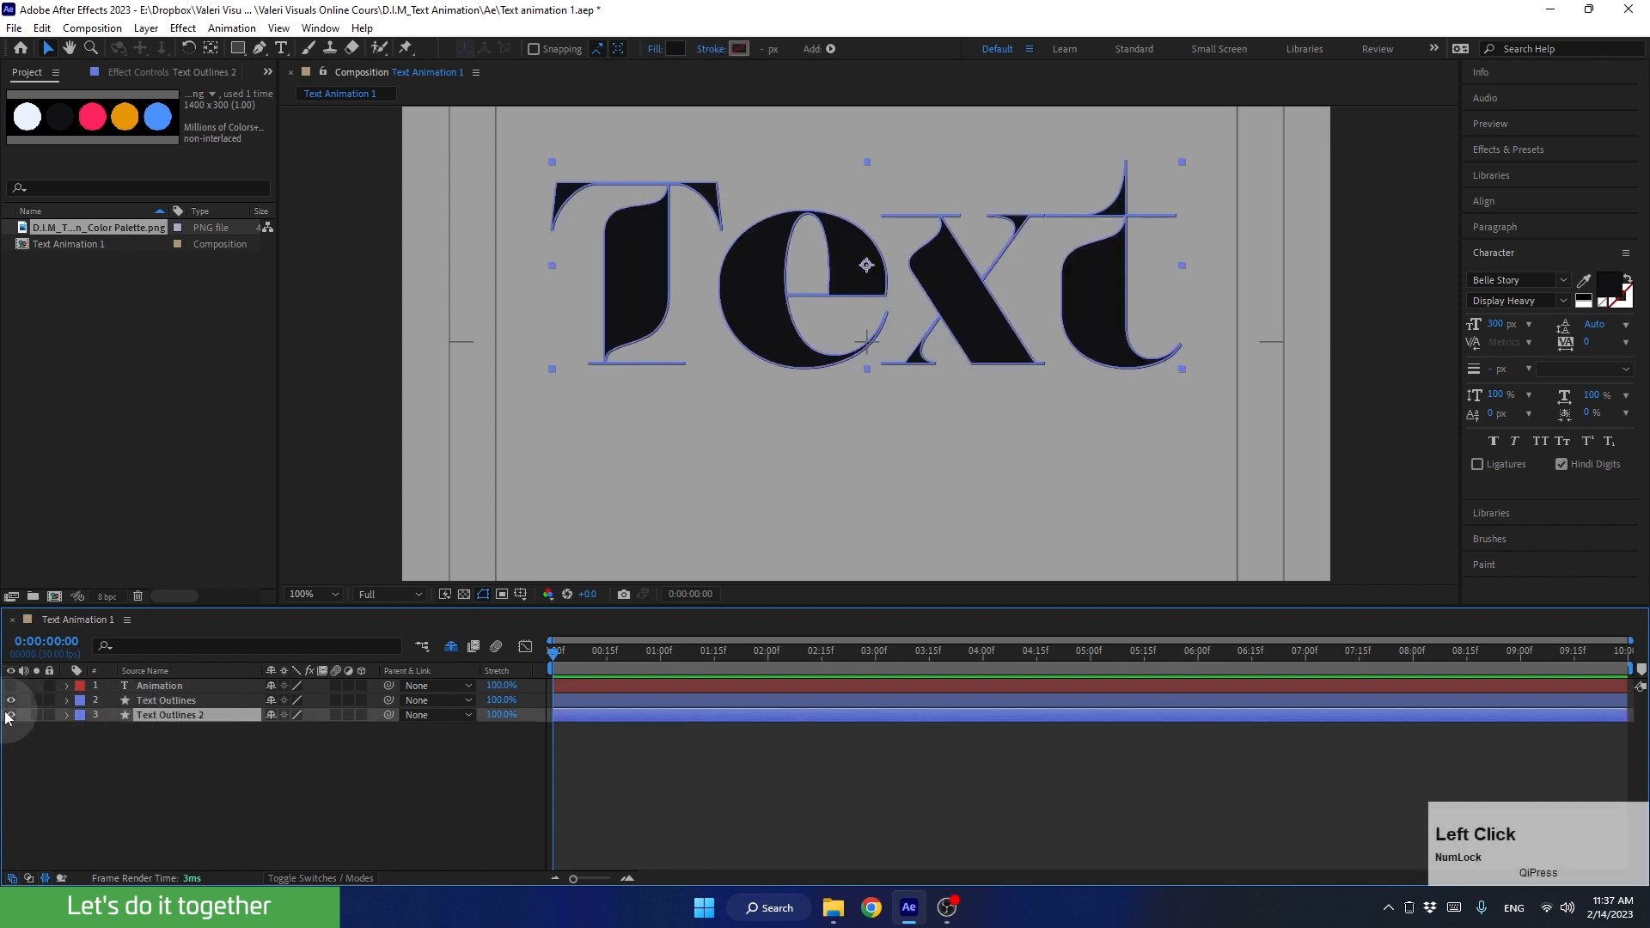
click(12, 715)
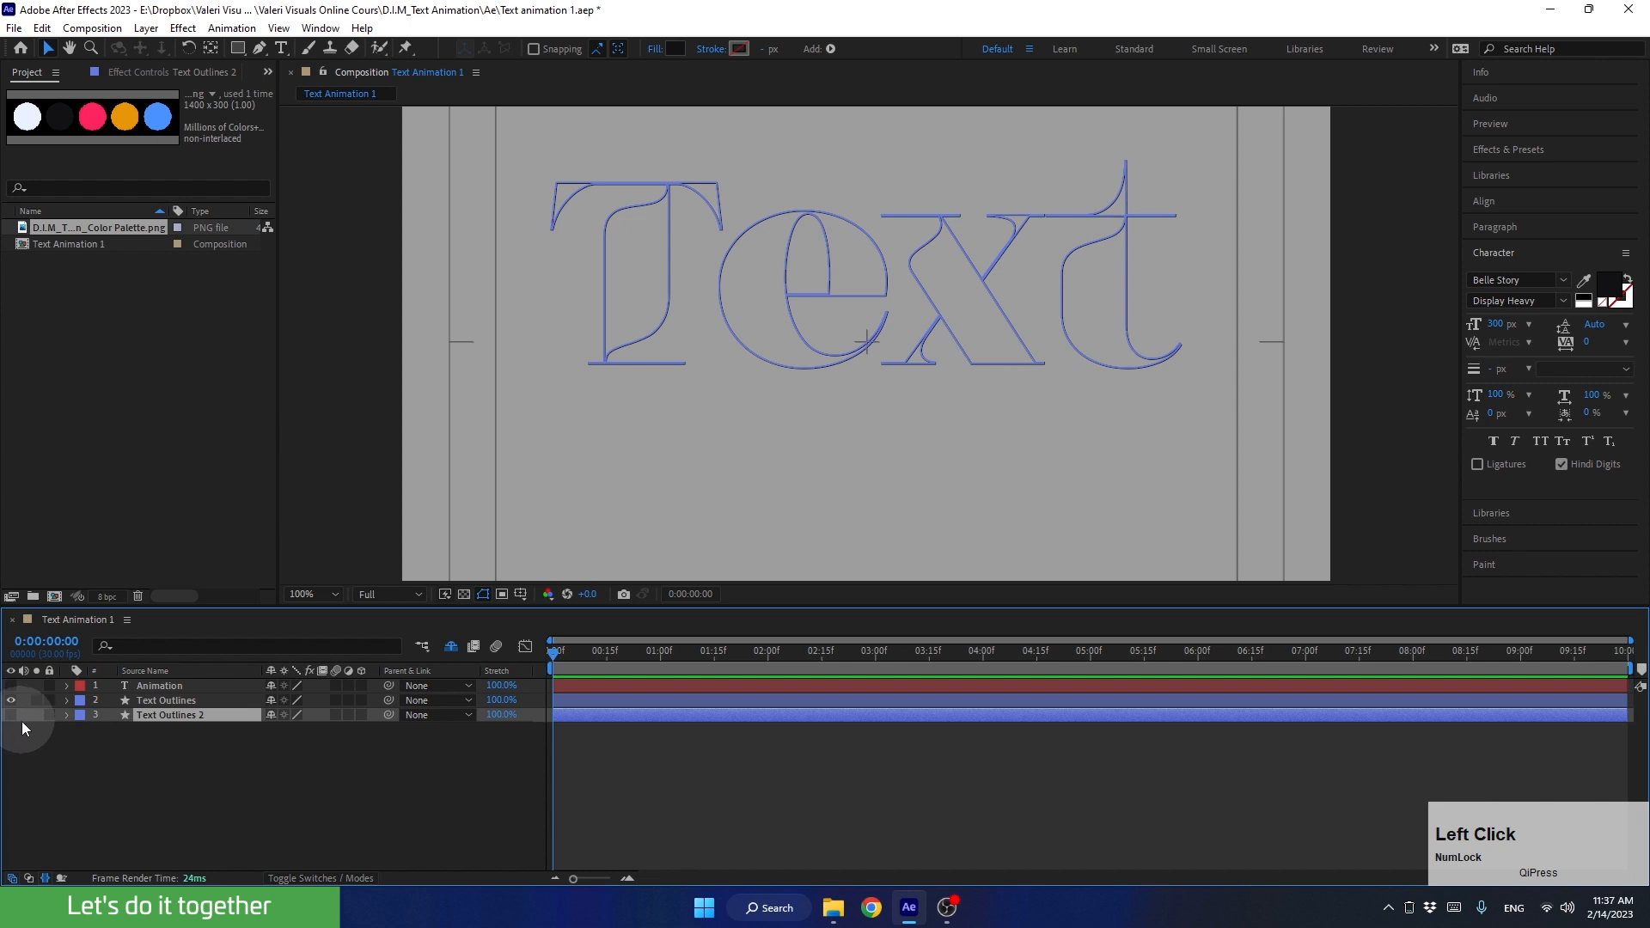
Step: Add Trim Paths to the contents of Text Outlines and expose its properties in an enlarged timeline
click(161, 701)
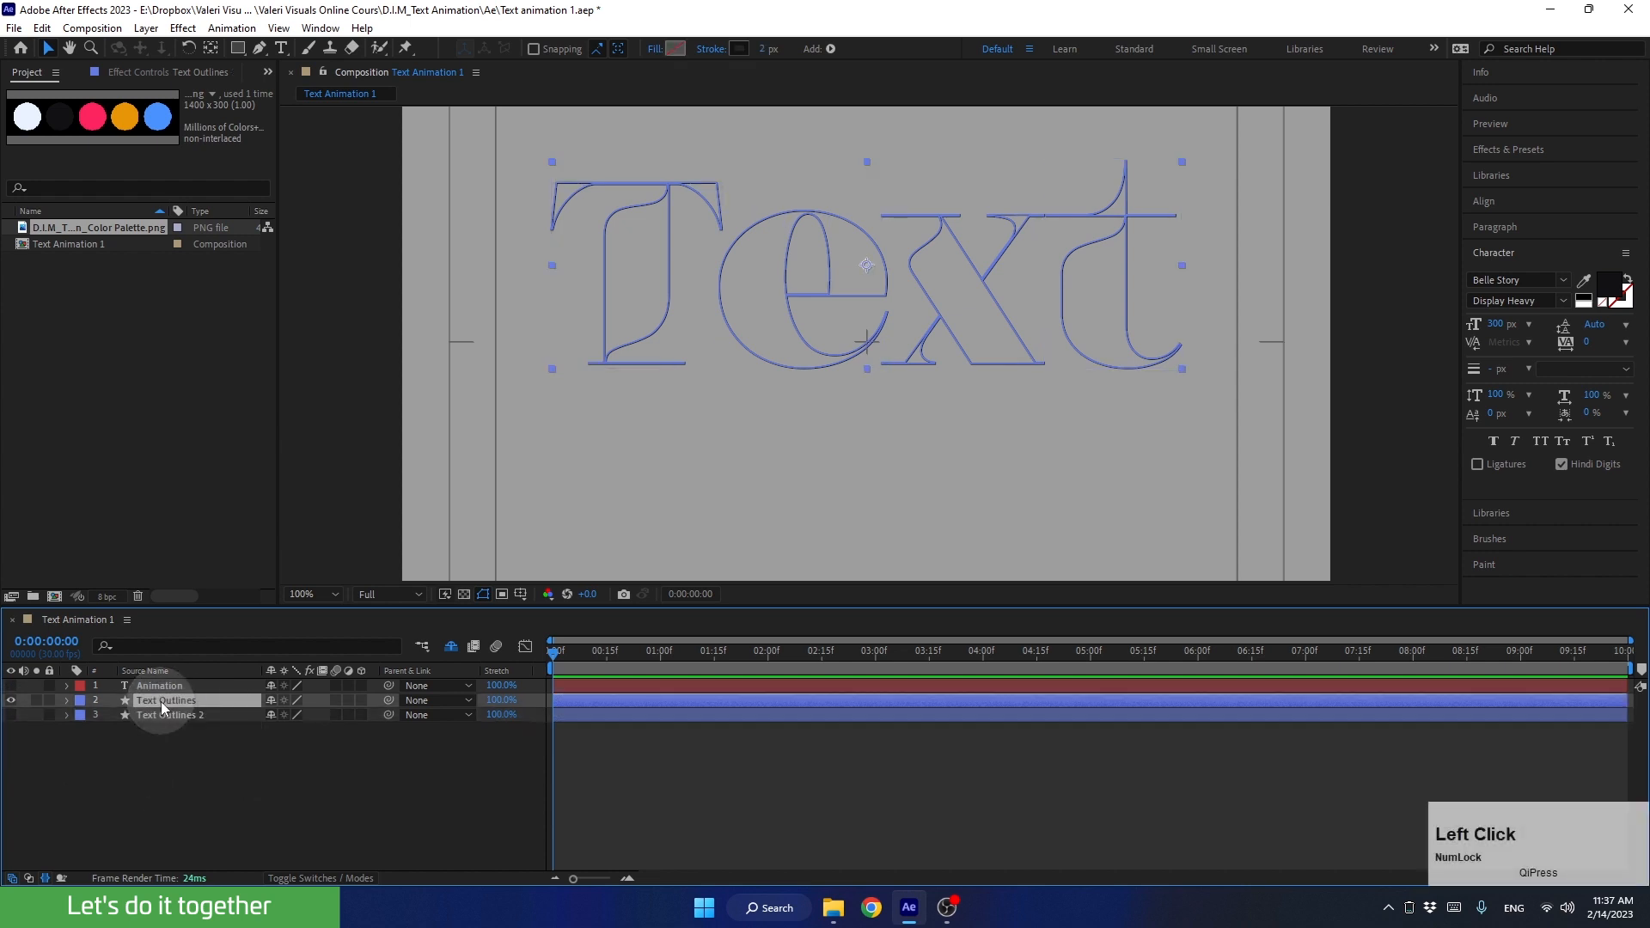
click(66, 700)
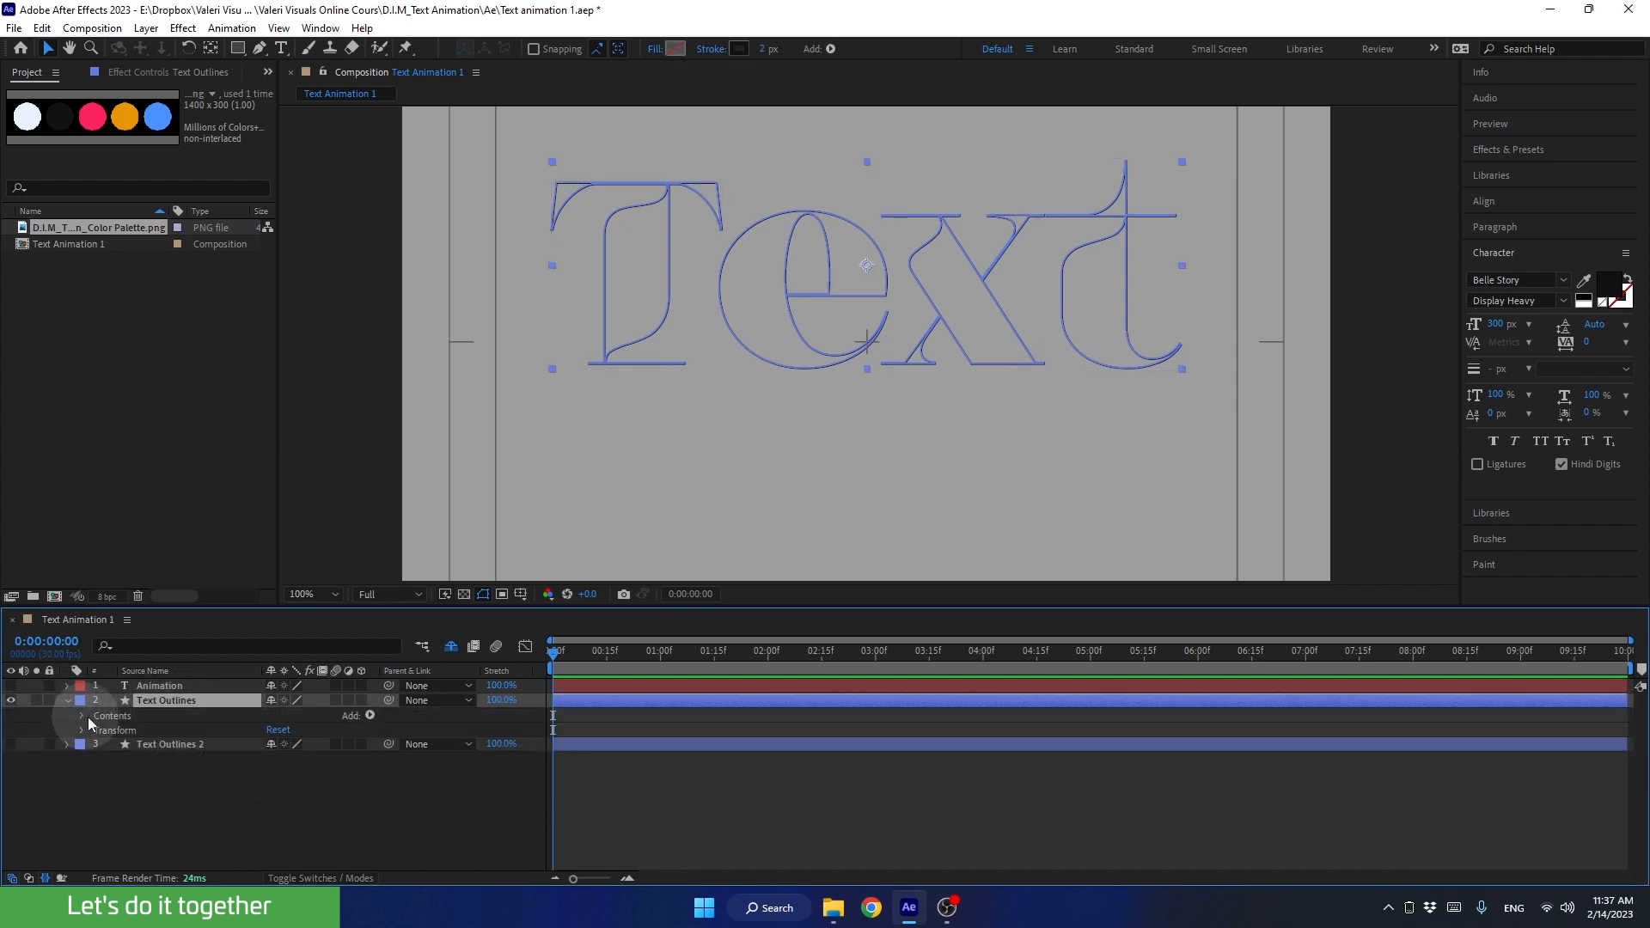
click(101, 716)
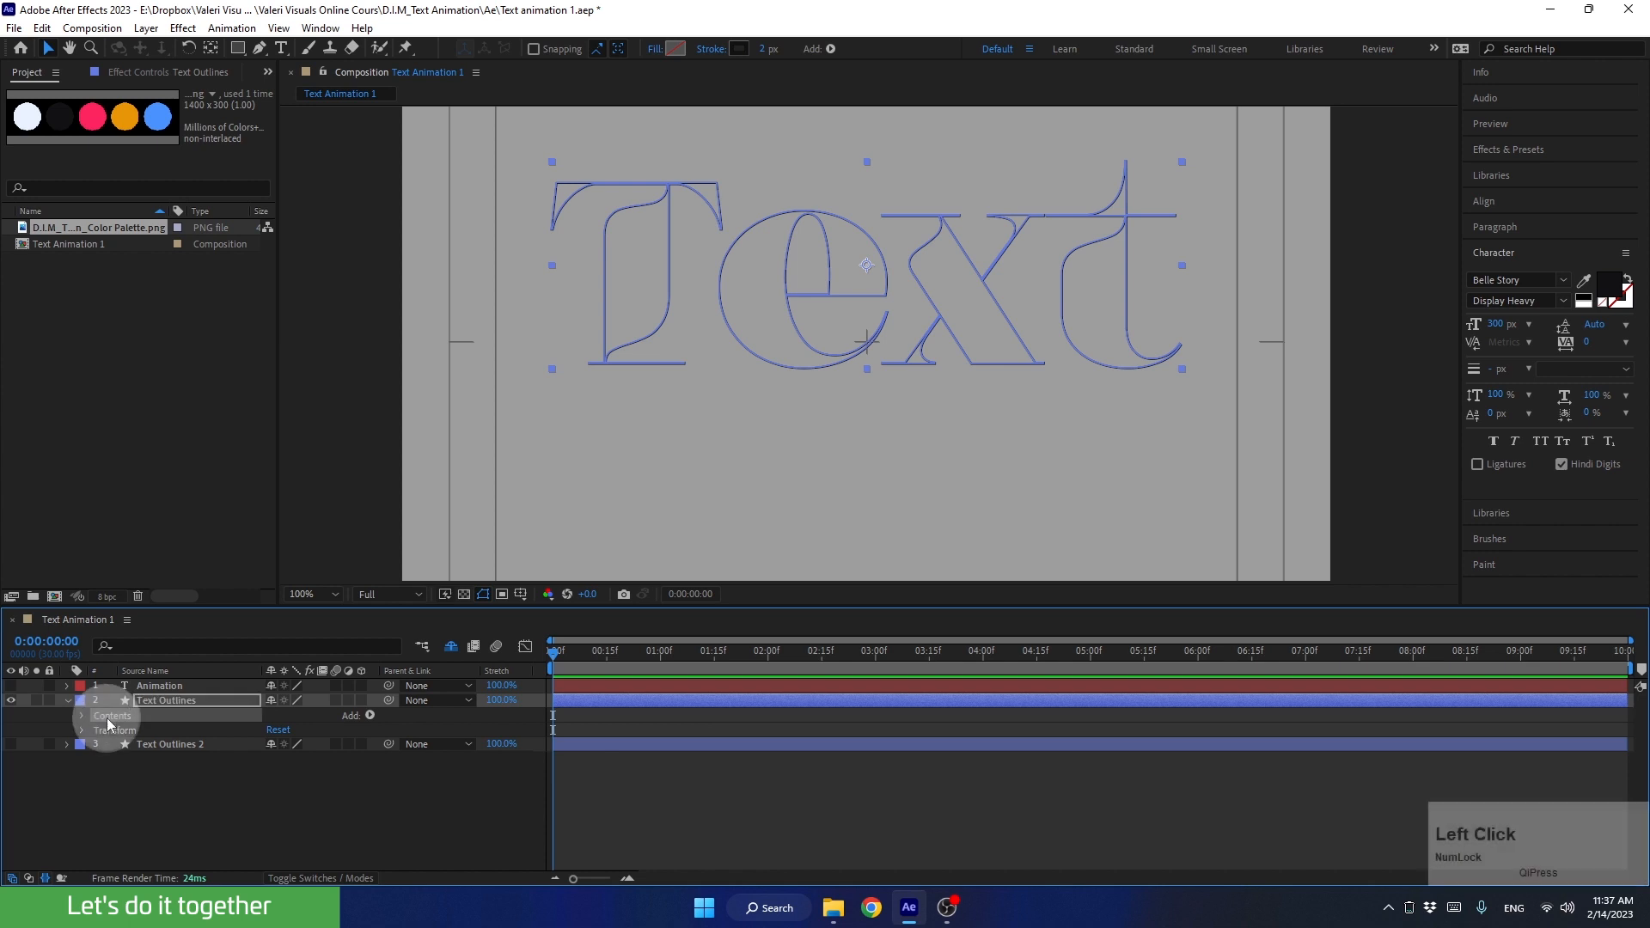
click(368, 713)
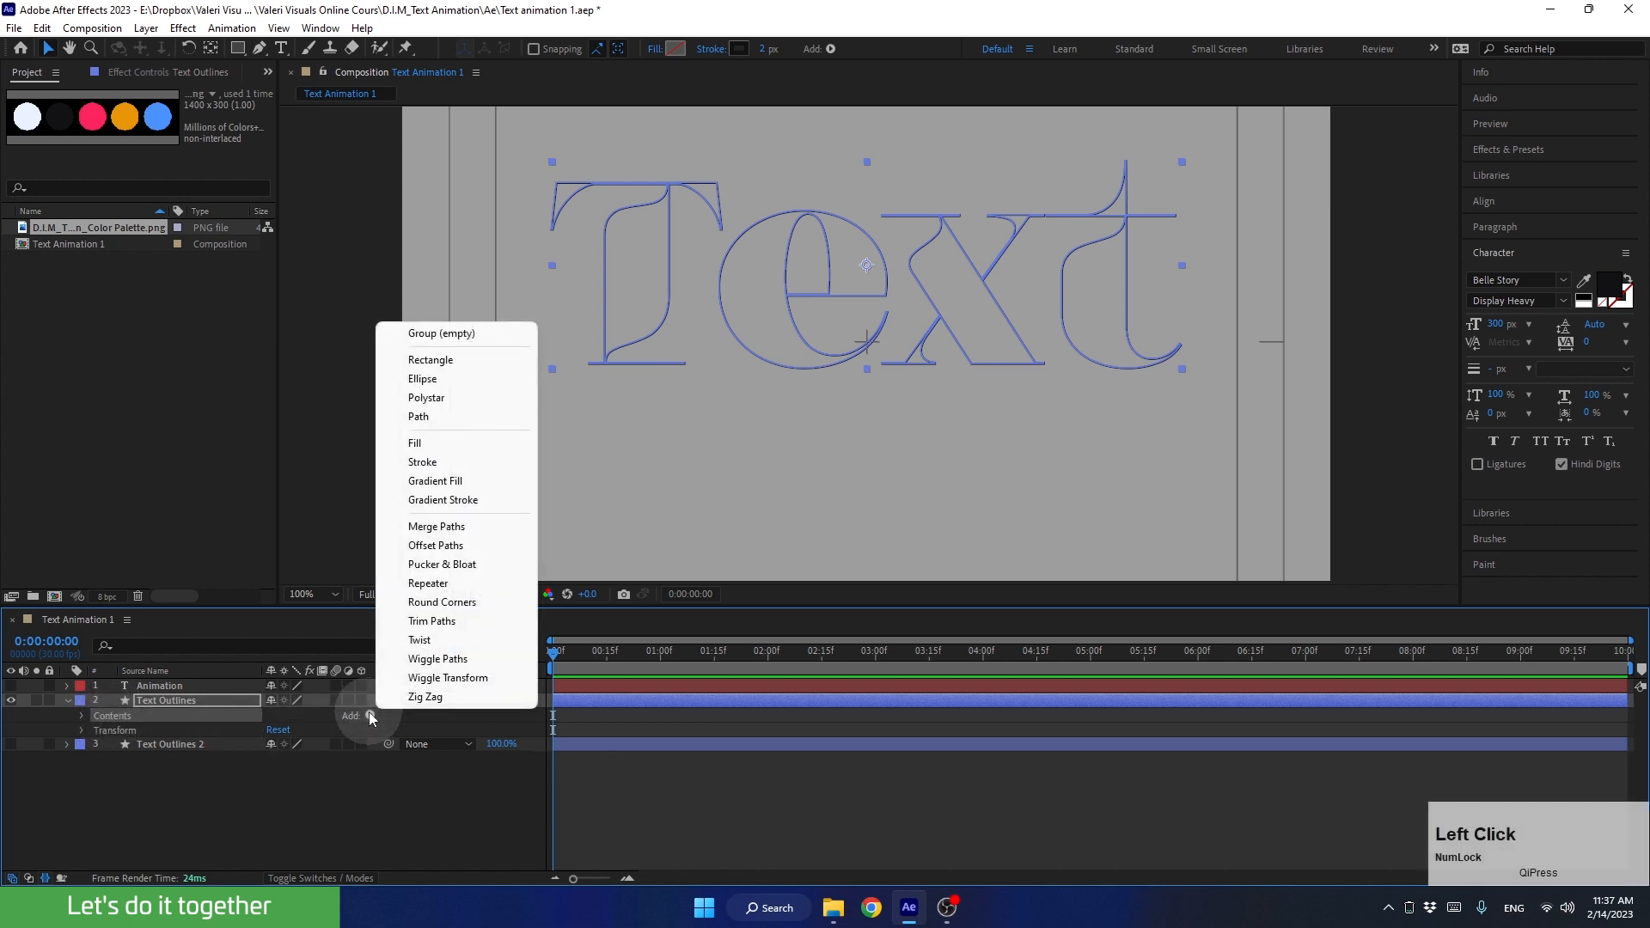
click(421, 622)
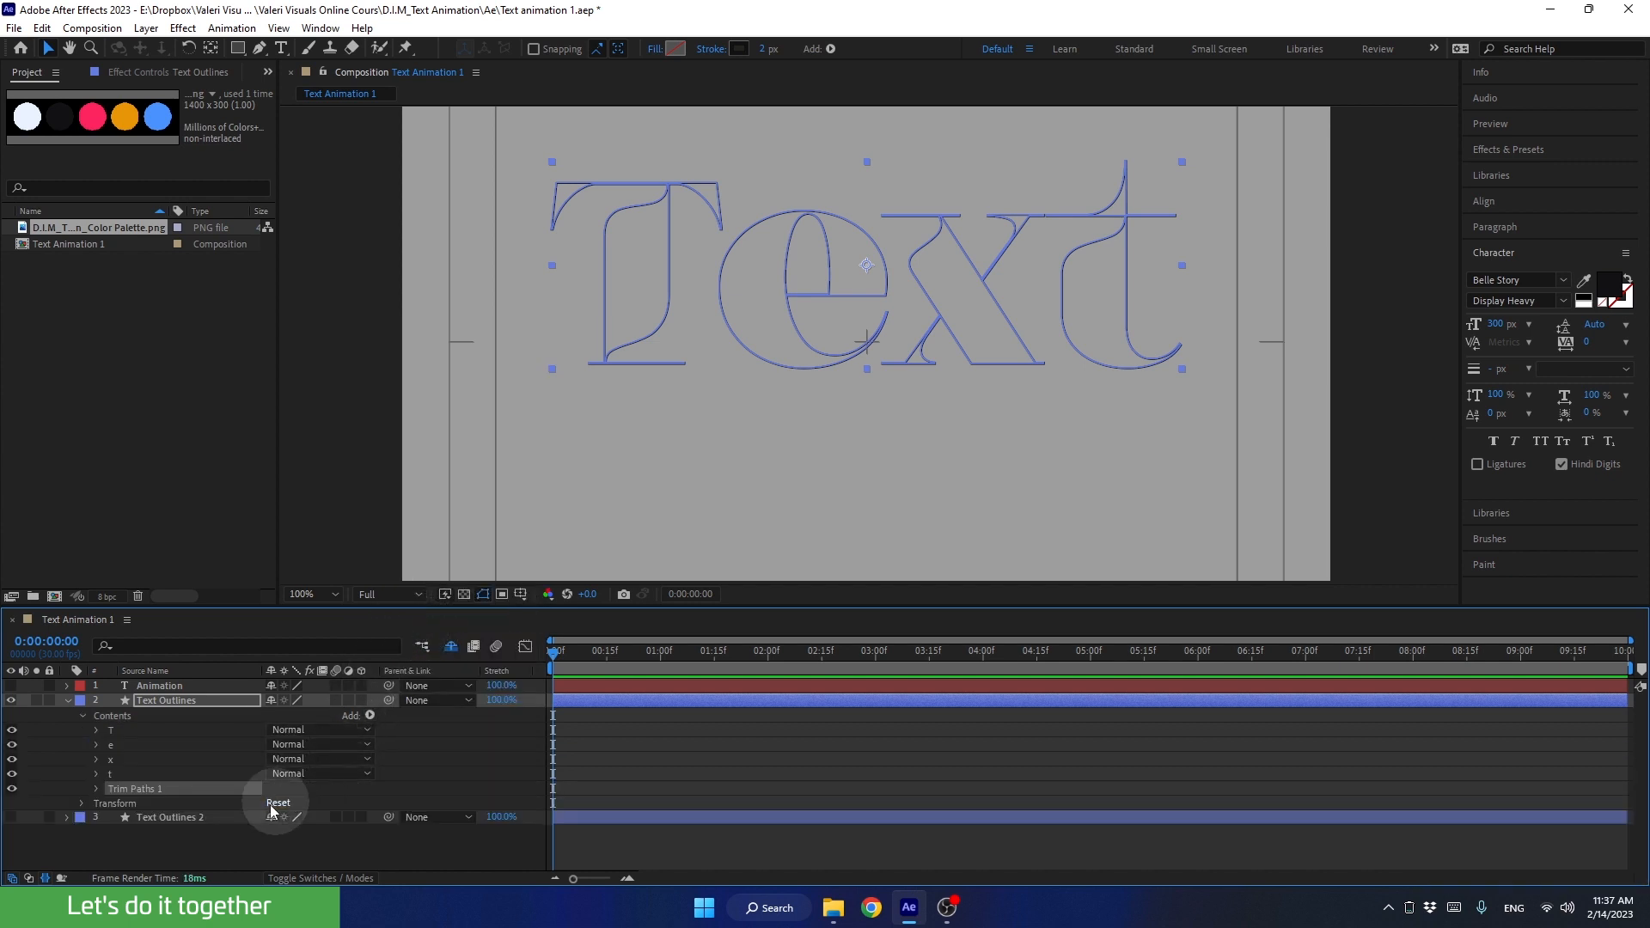
click(95, 789)
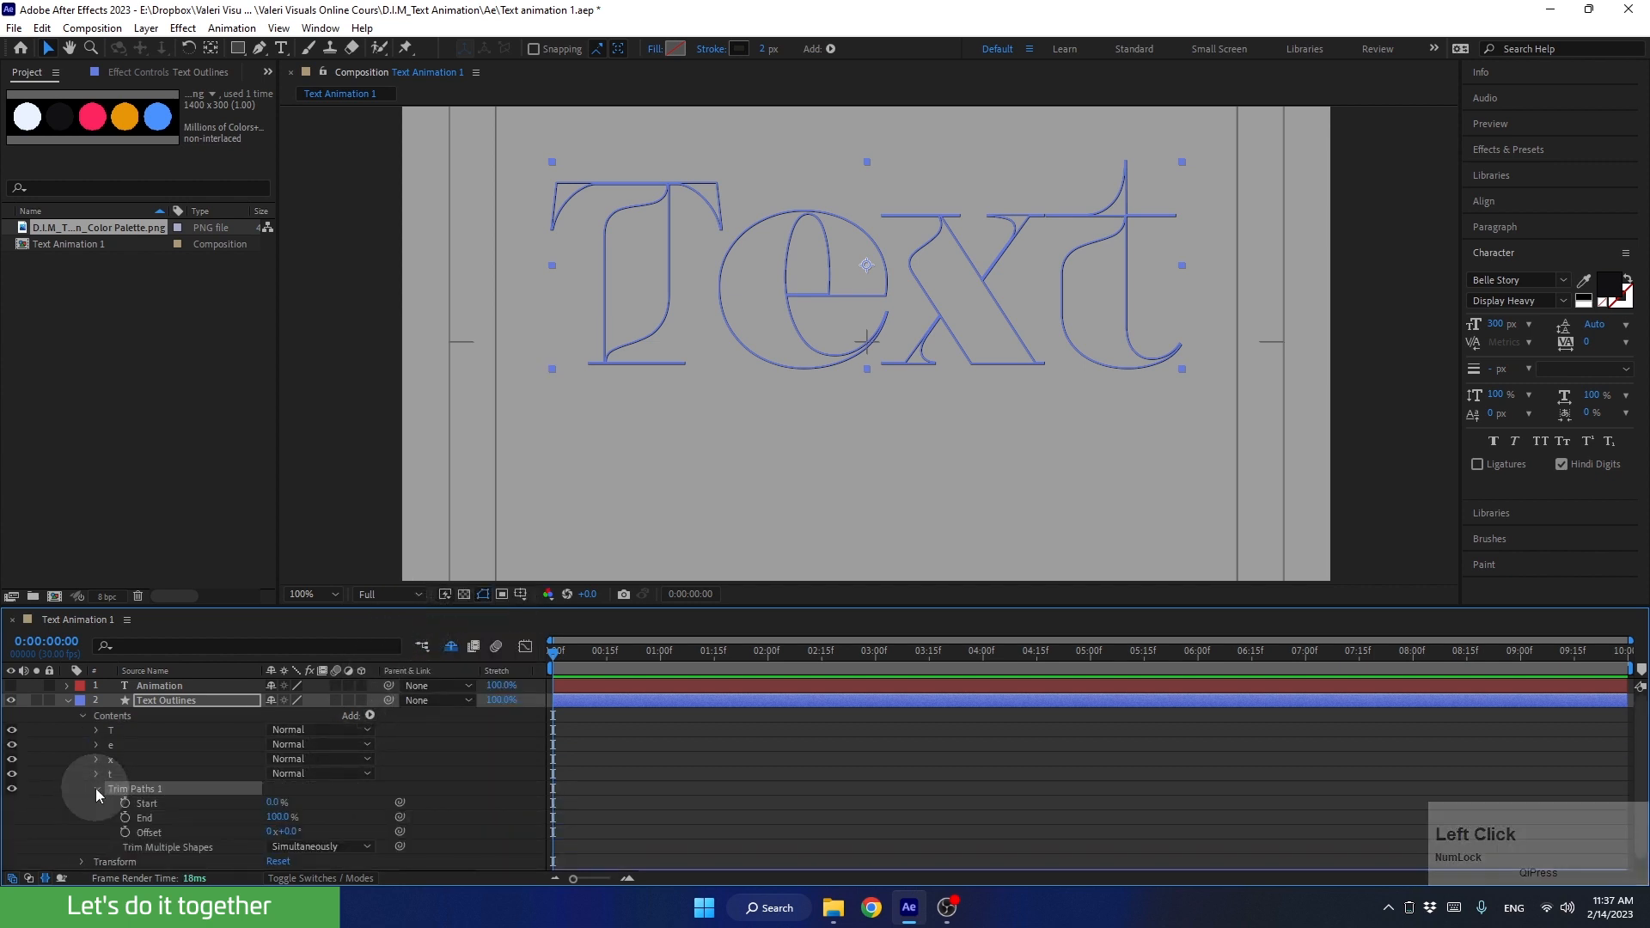
drag(527, 606, 544, 545)
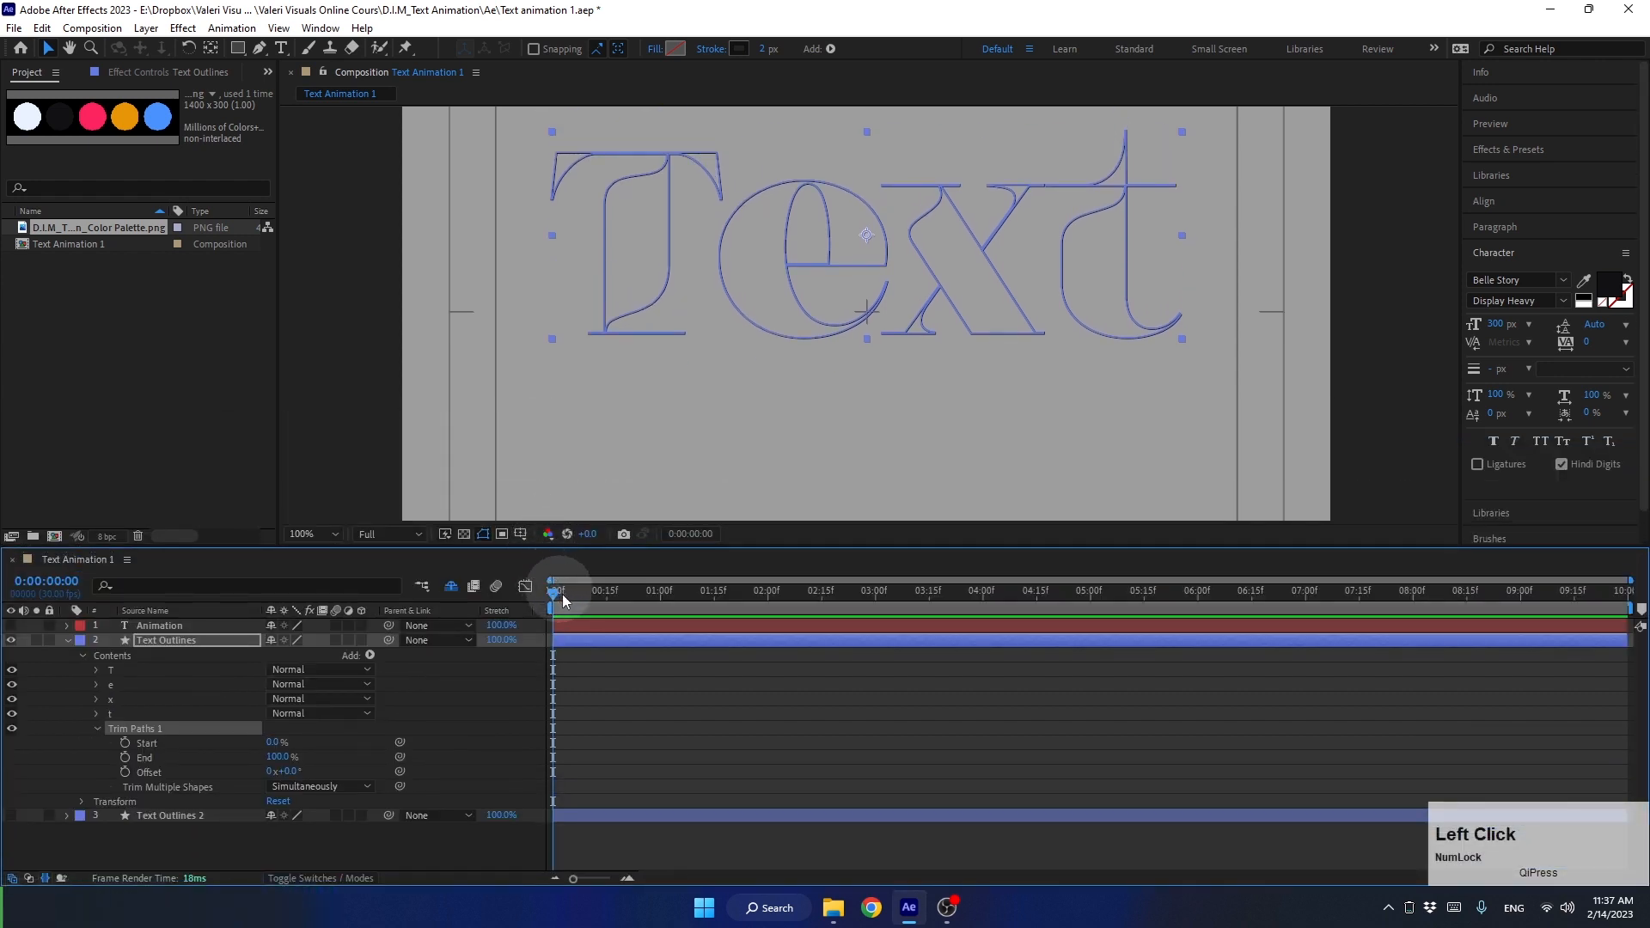
mouse_move(277, 757)
mouse_down()
mouse_move(231, 763)
mouse_move(313, 762)
mouse_move(221, 763)
mouse_move(353, 755)
mouse_up()
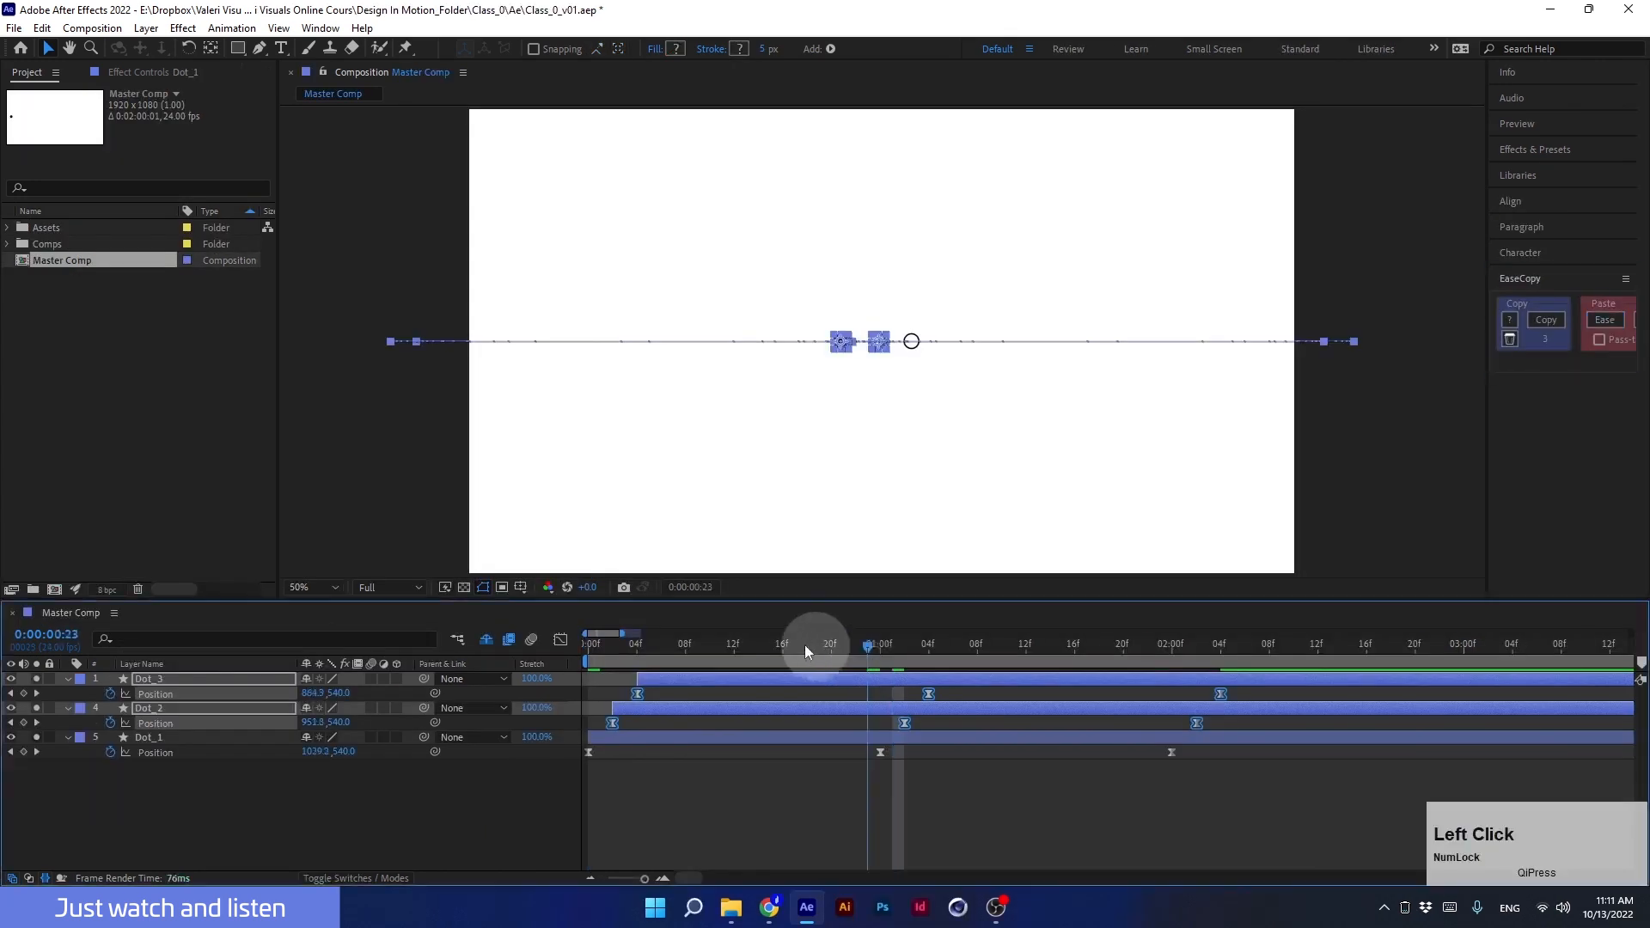
Step: Preview the animation of the three dots in Master Comp from the start and scrub through it
drag(804, 644, 384, 714)
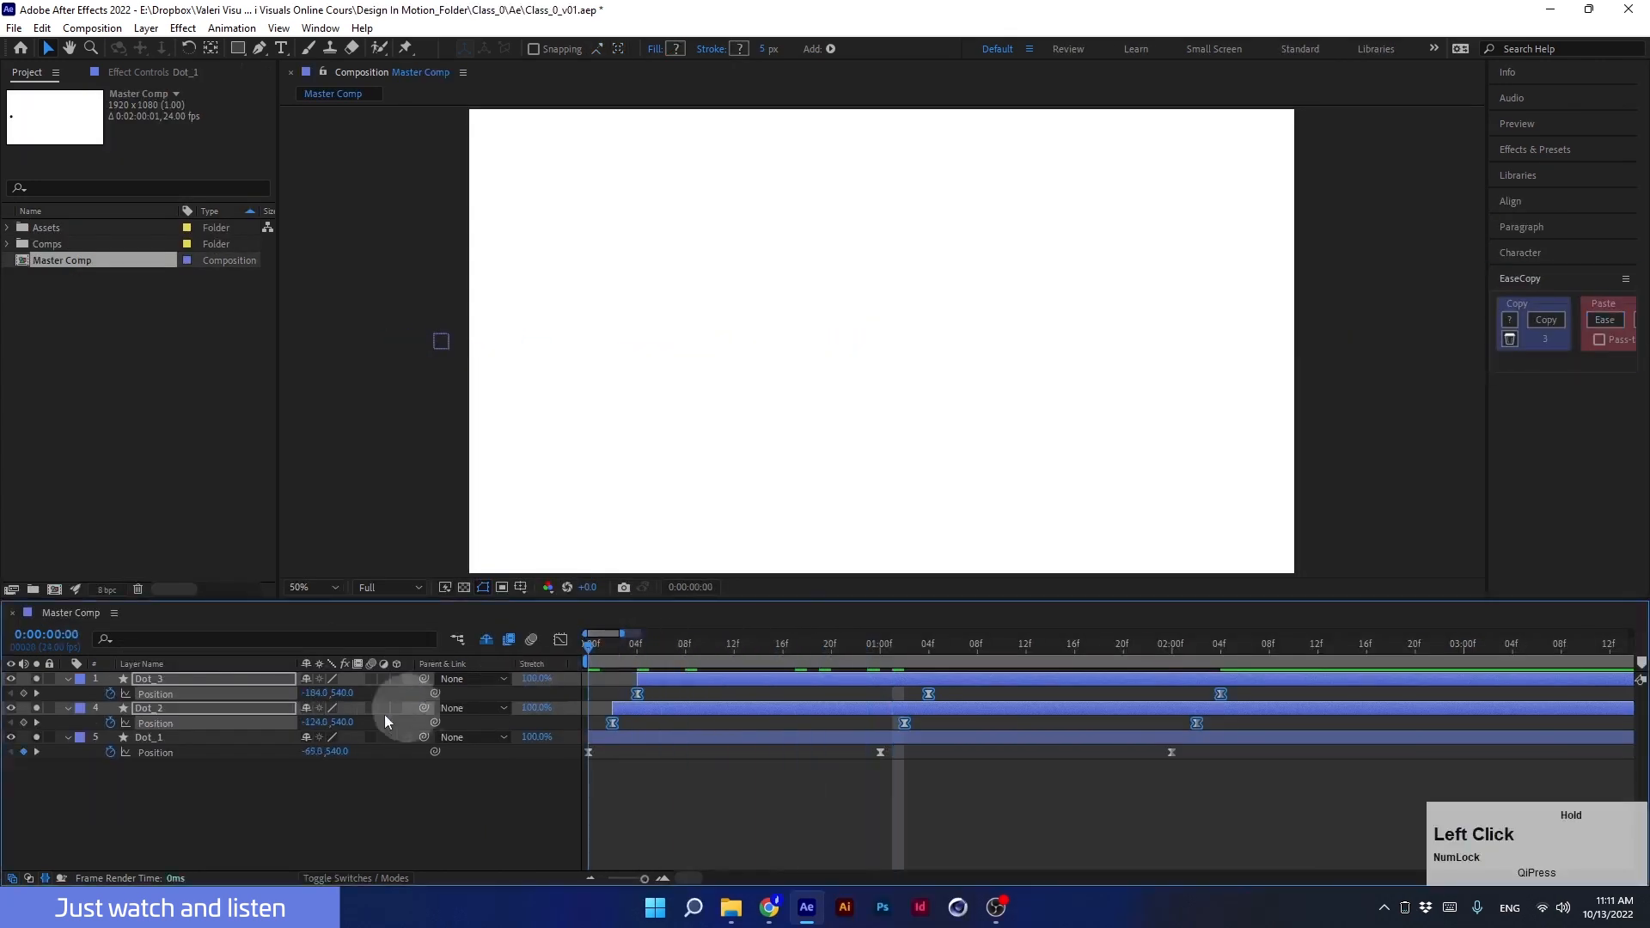
click(396, 794)
key(space)
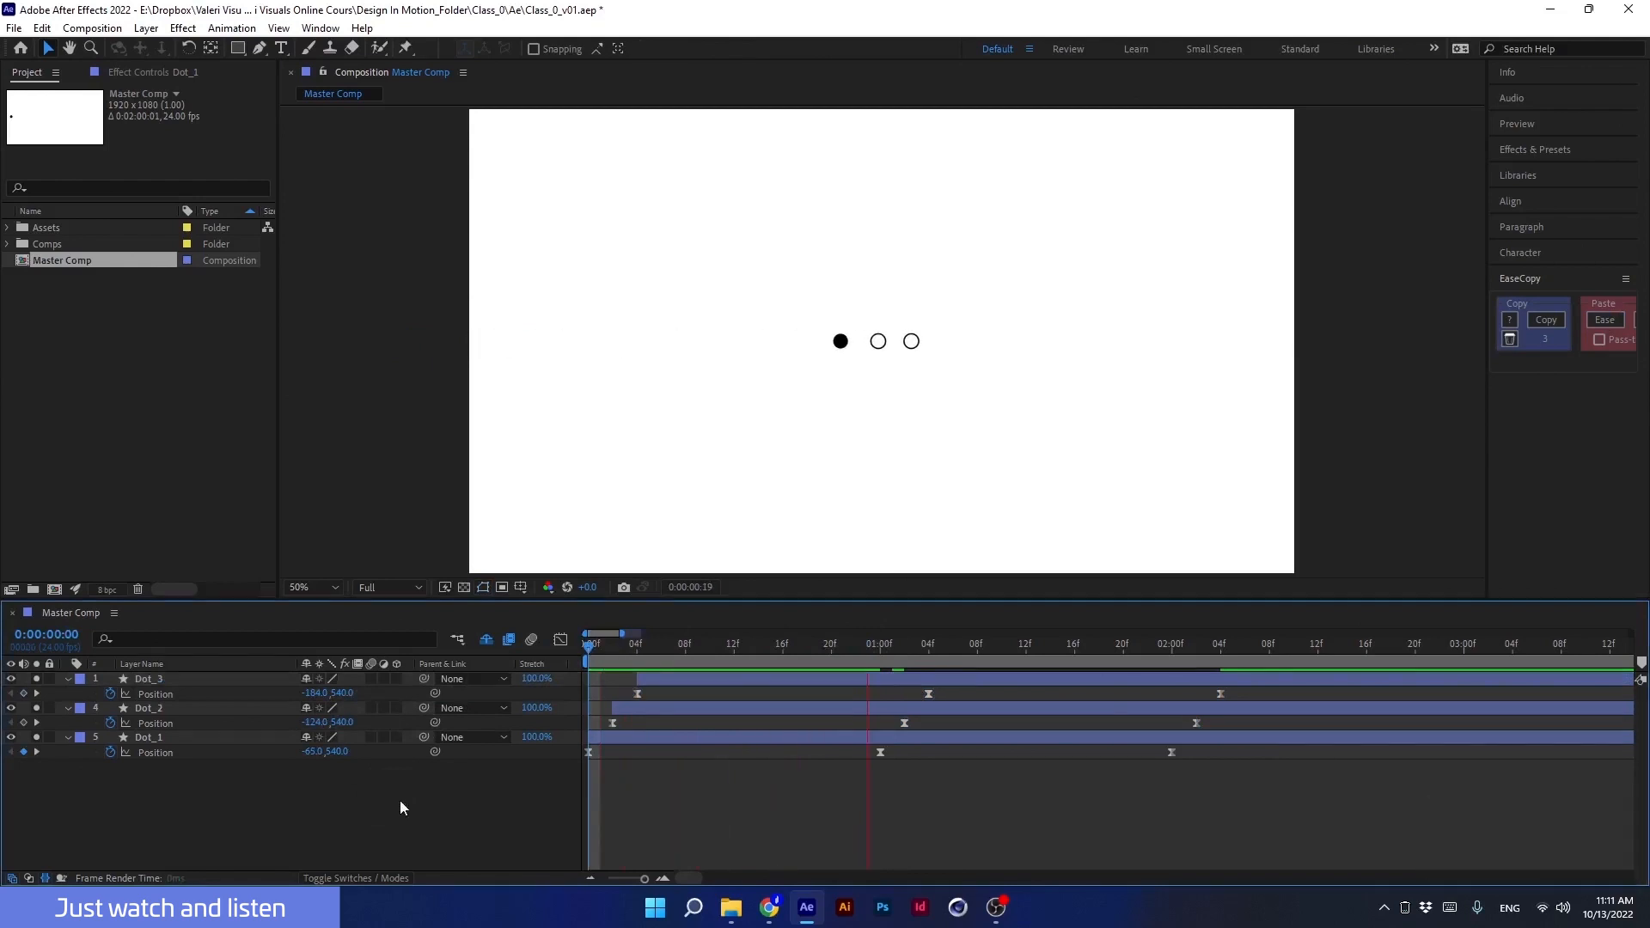
drag(1181, 643, 668, 693)
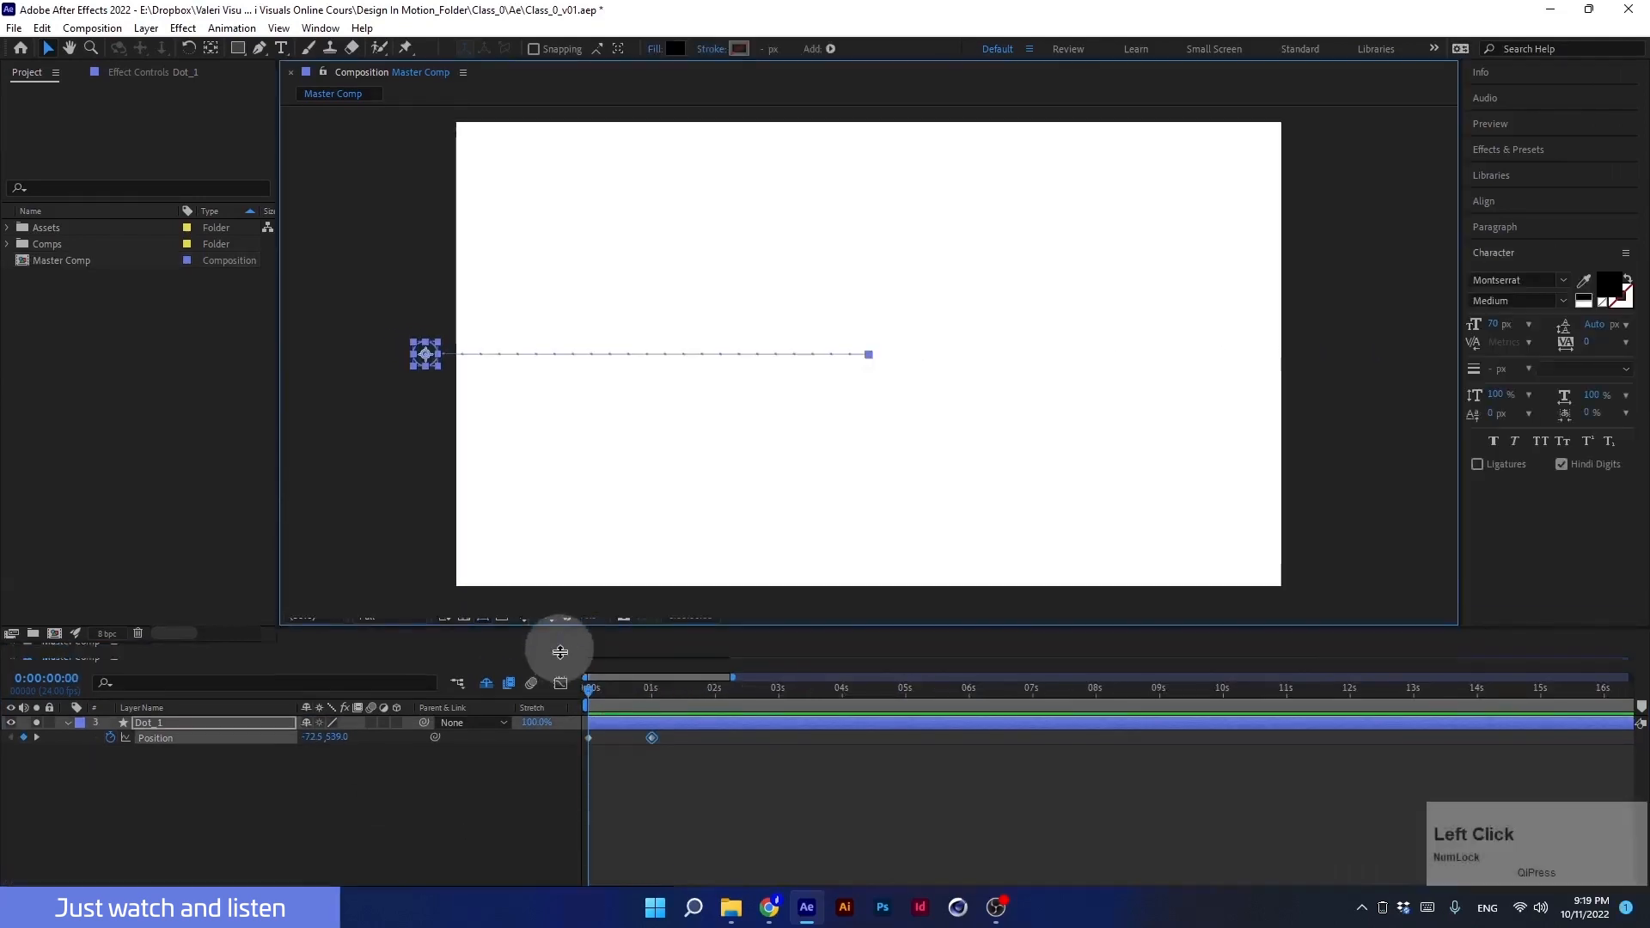
drag(552, 679, 553, 708)
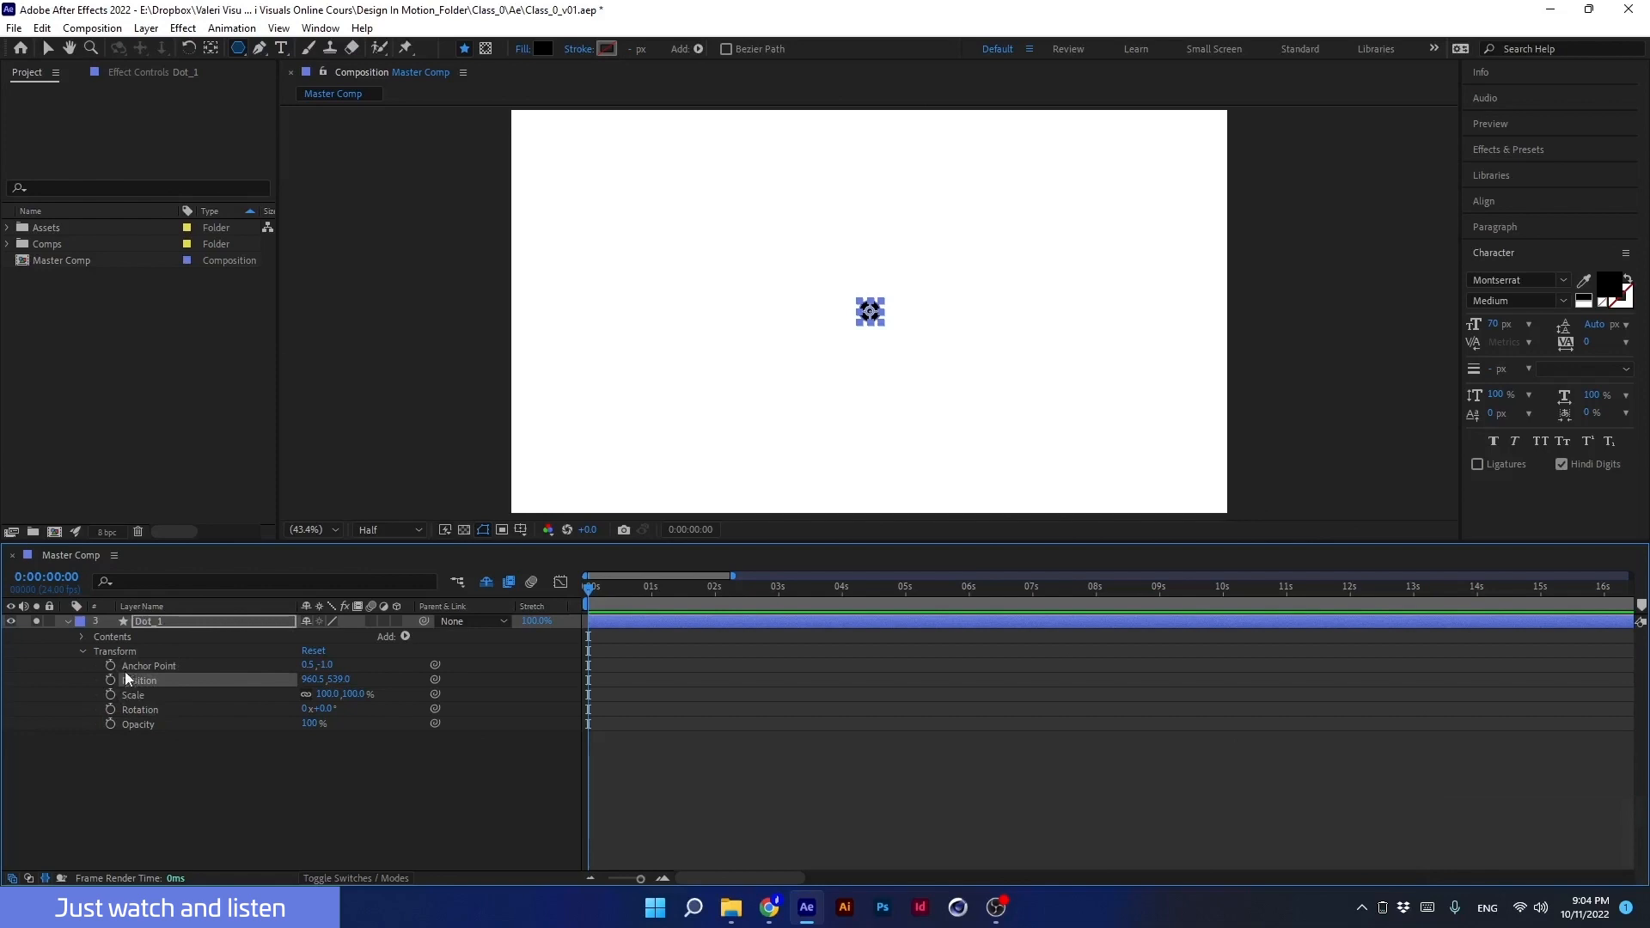
Step: Review Dot_1's motion, move its second Position keyframe to 0:00:04:00, and play the slower movement
key(space)
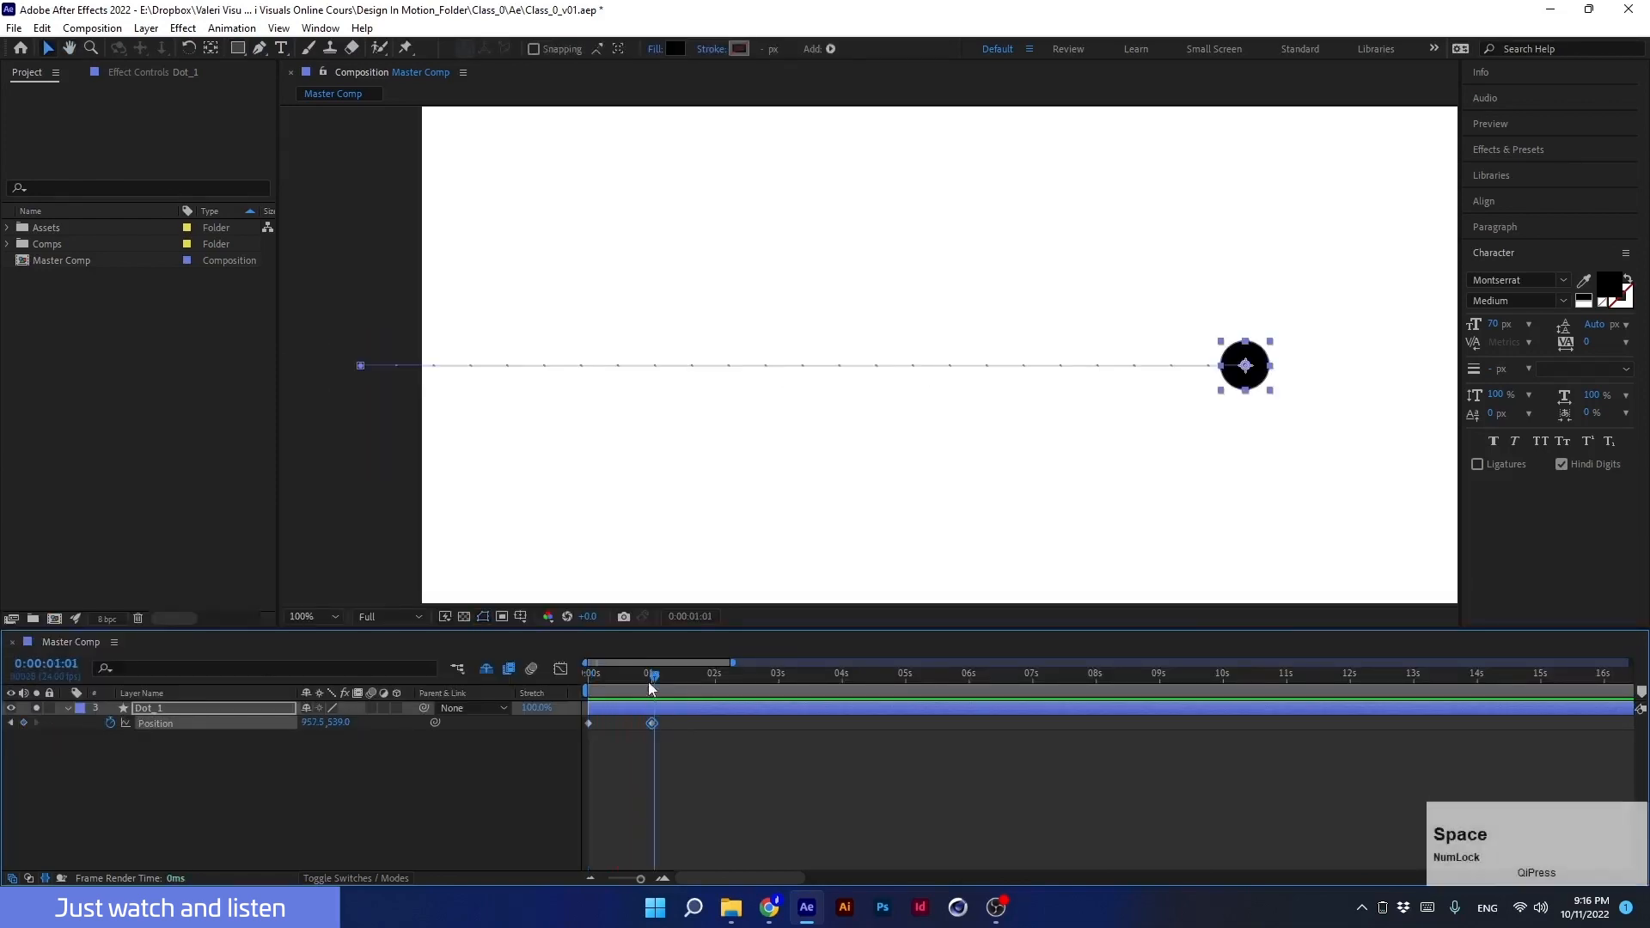
drag(651, 686, 641, 721)
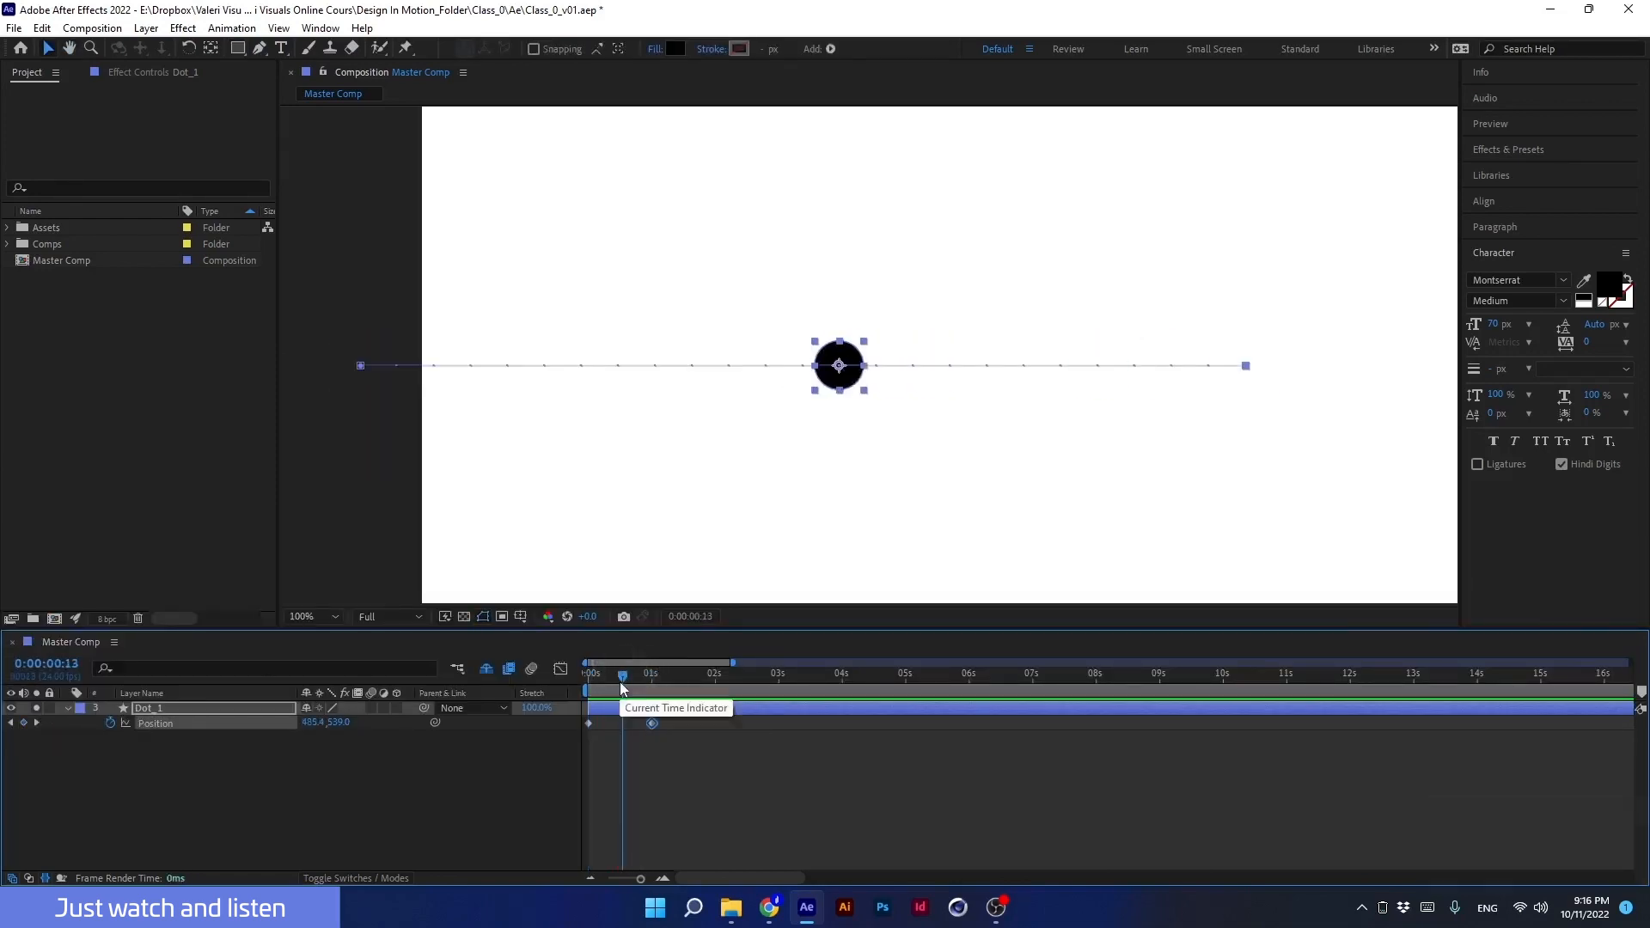
click(586, 677)
drag(652, 724, 847, 736)
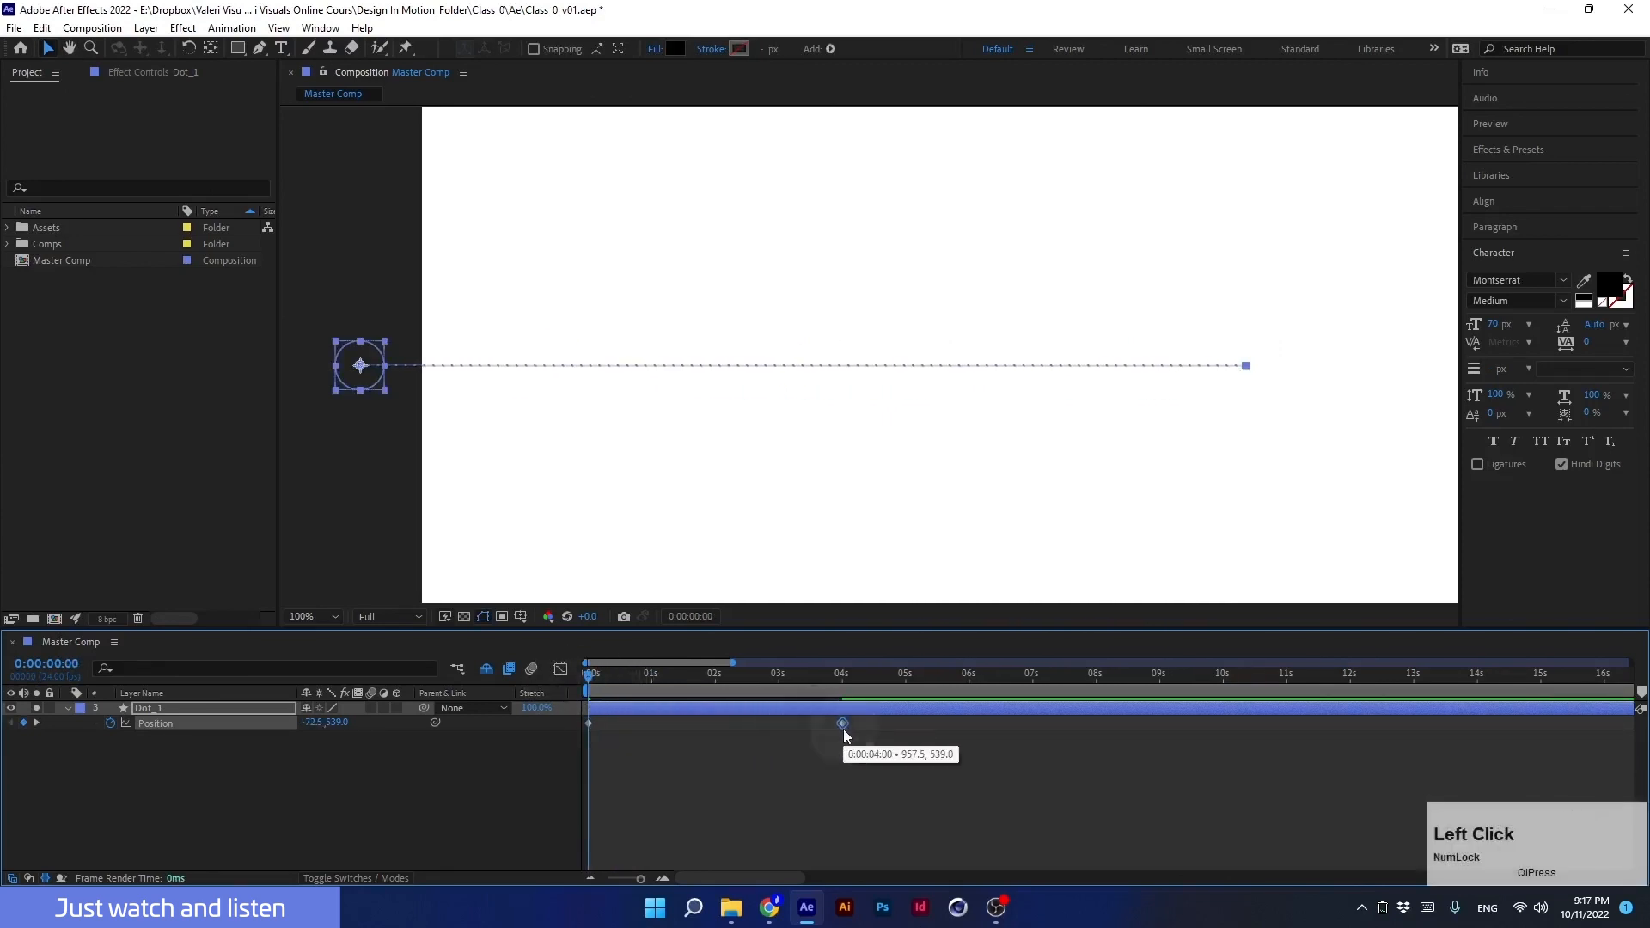
key(space)
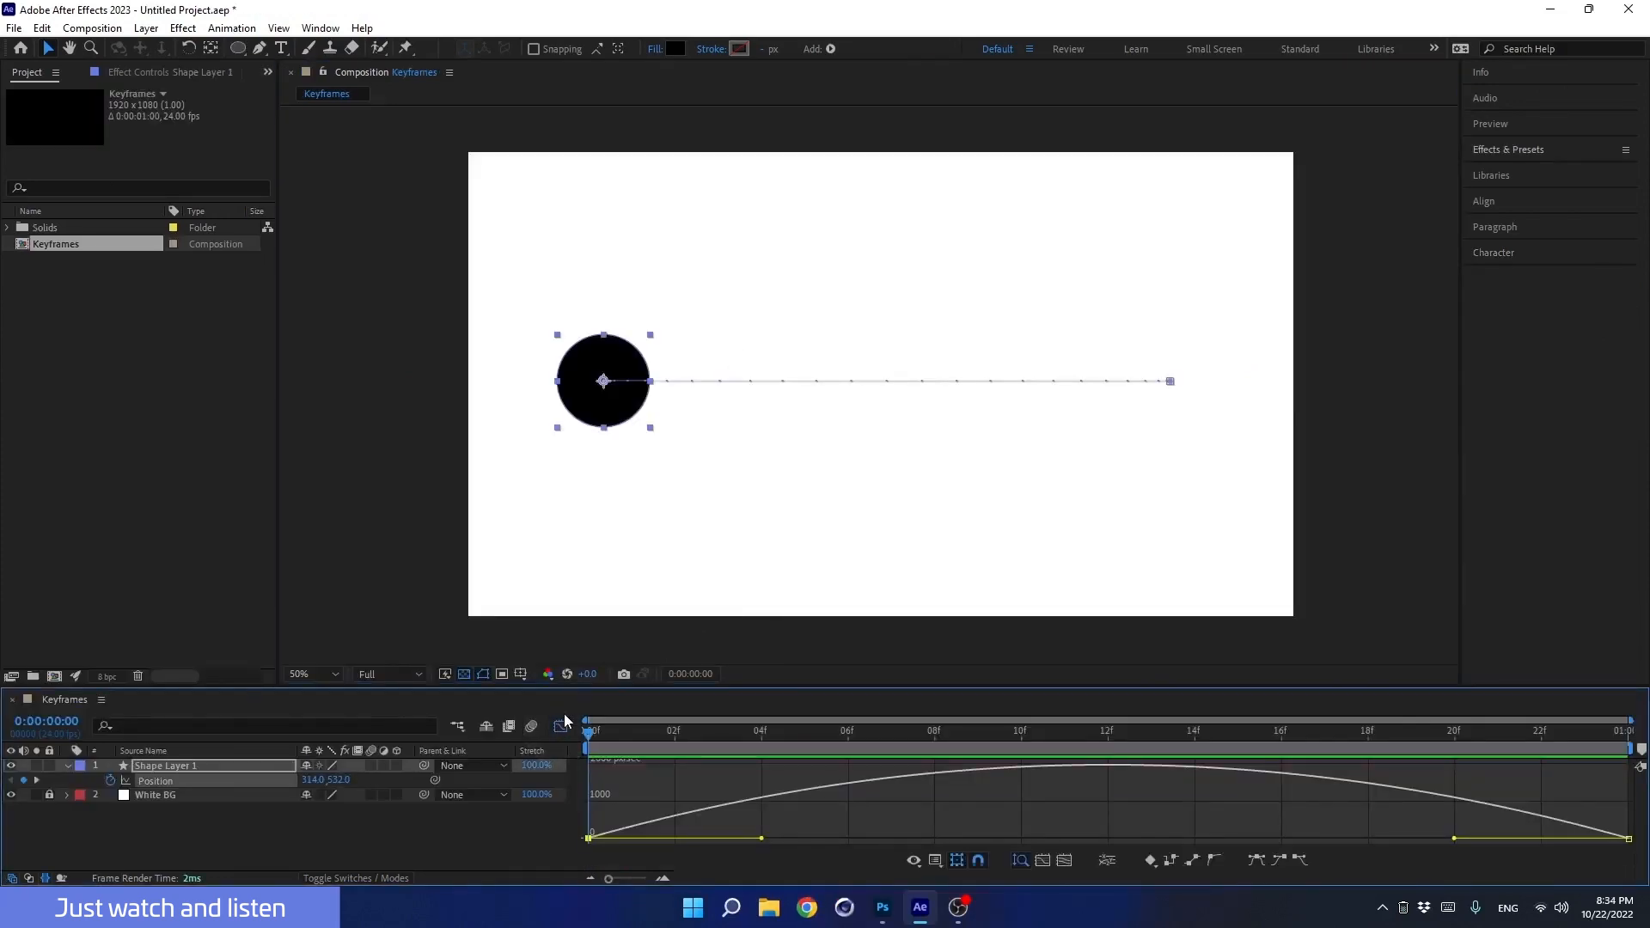
Step: Lengthen the ease of Shape Layer 1's first Position keyframe in the speed graph, close the graph, and preview the motion
drag(762, 838, 1069, 837)
key(shift+F3)
key(space)
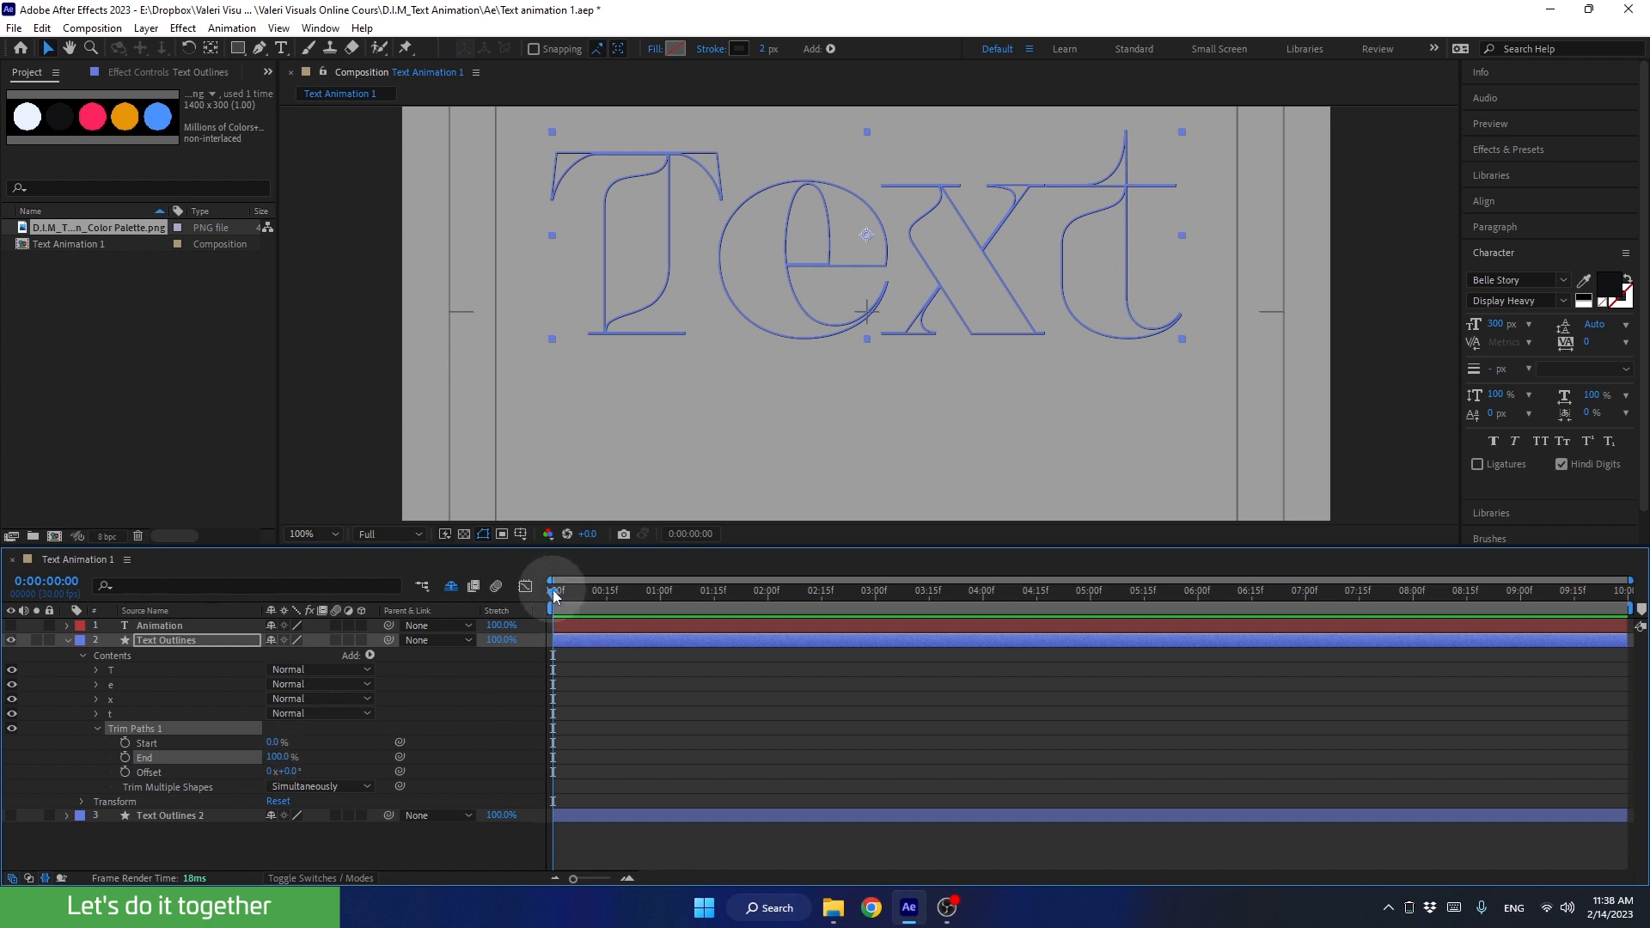
Step: Keyframe the Trim Paths End of Text Outlines from 0% at 0:00:00:00 to 100% at 0:00:02:00
drag(554, 596, 528, 617)
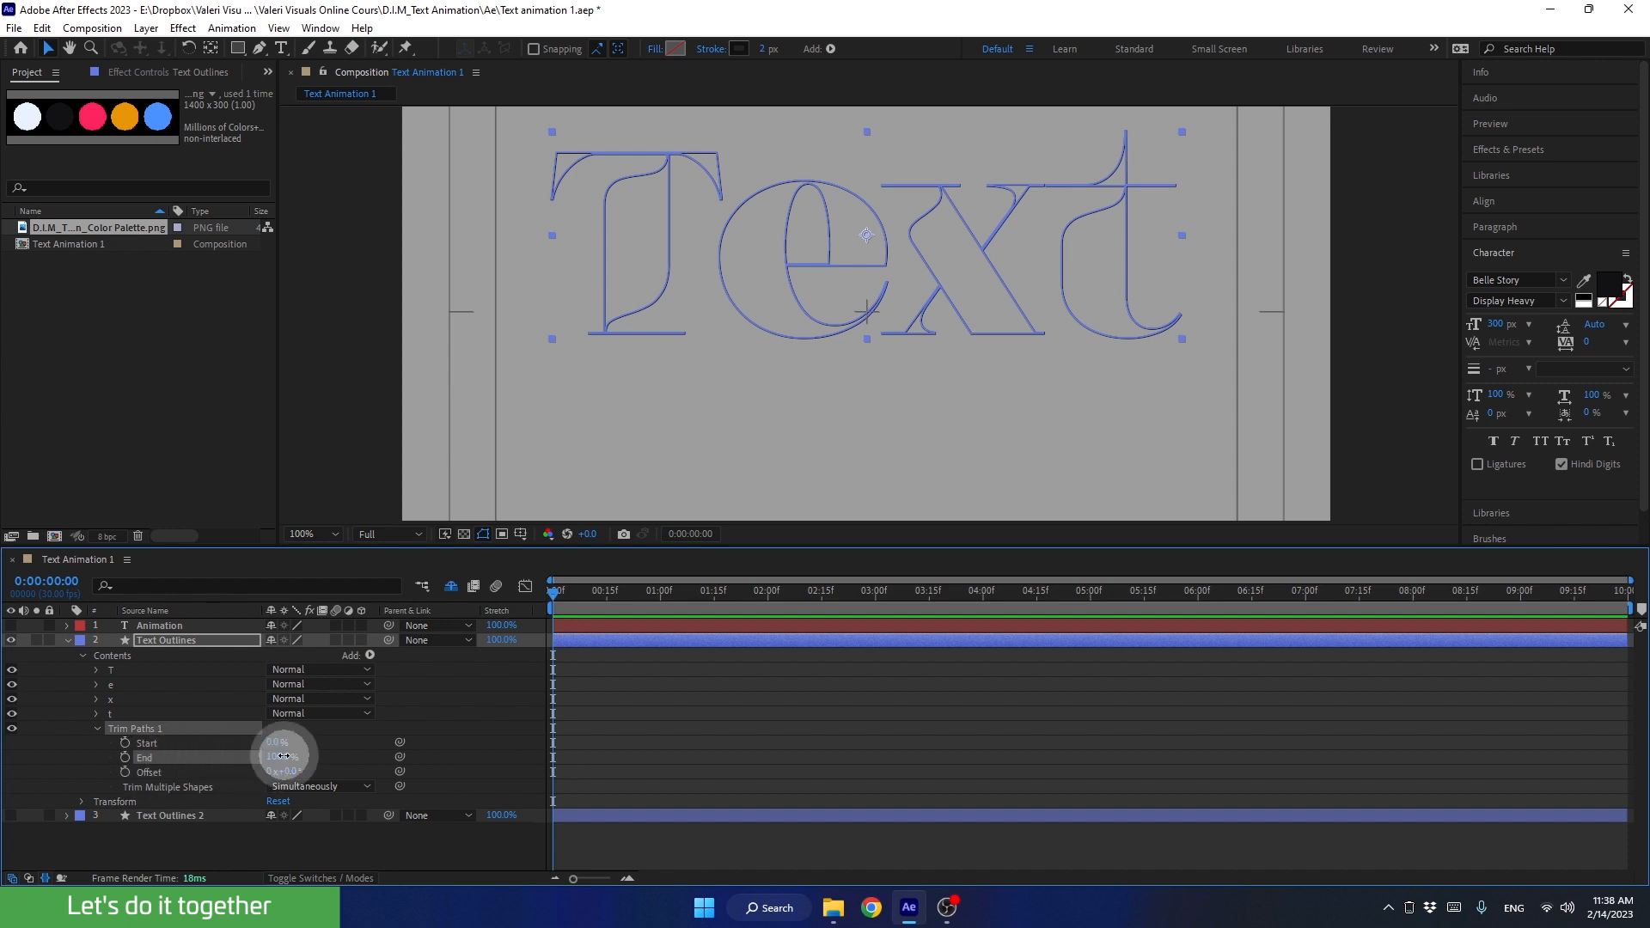
drag(280, 757, 169, 759)
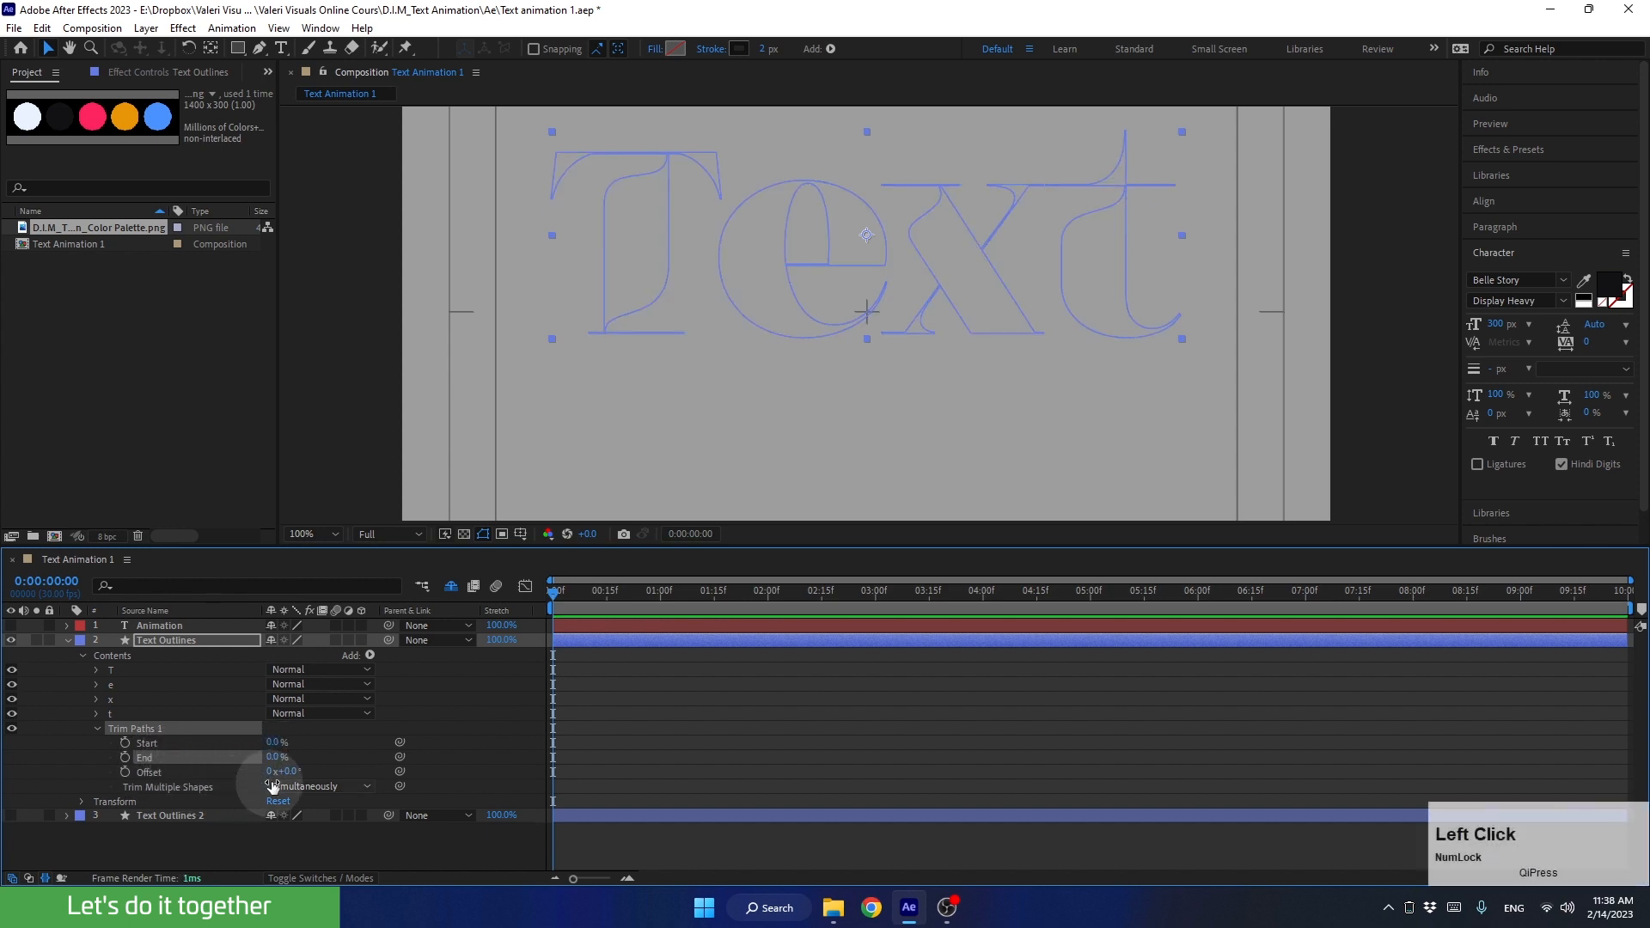
click(124, 757)
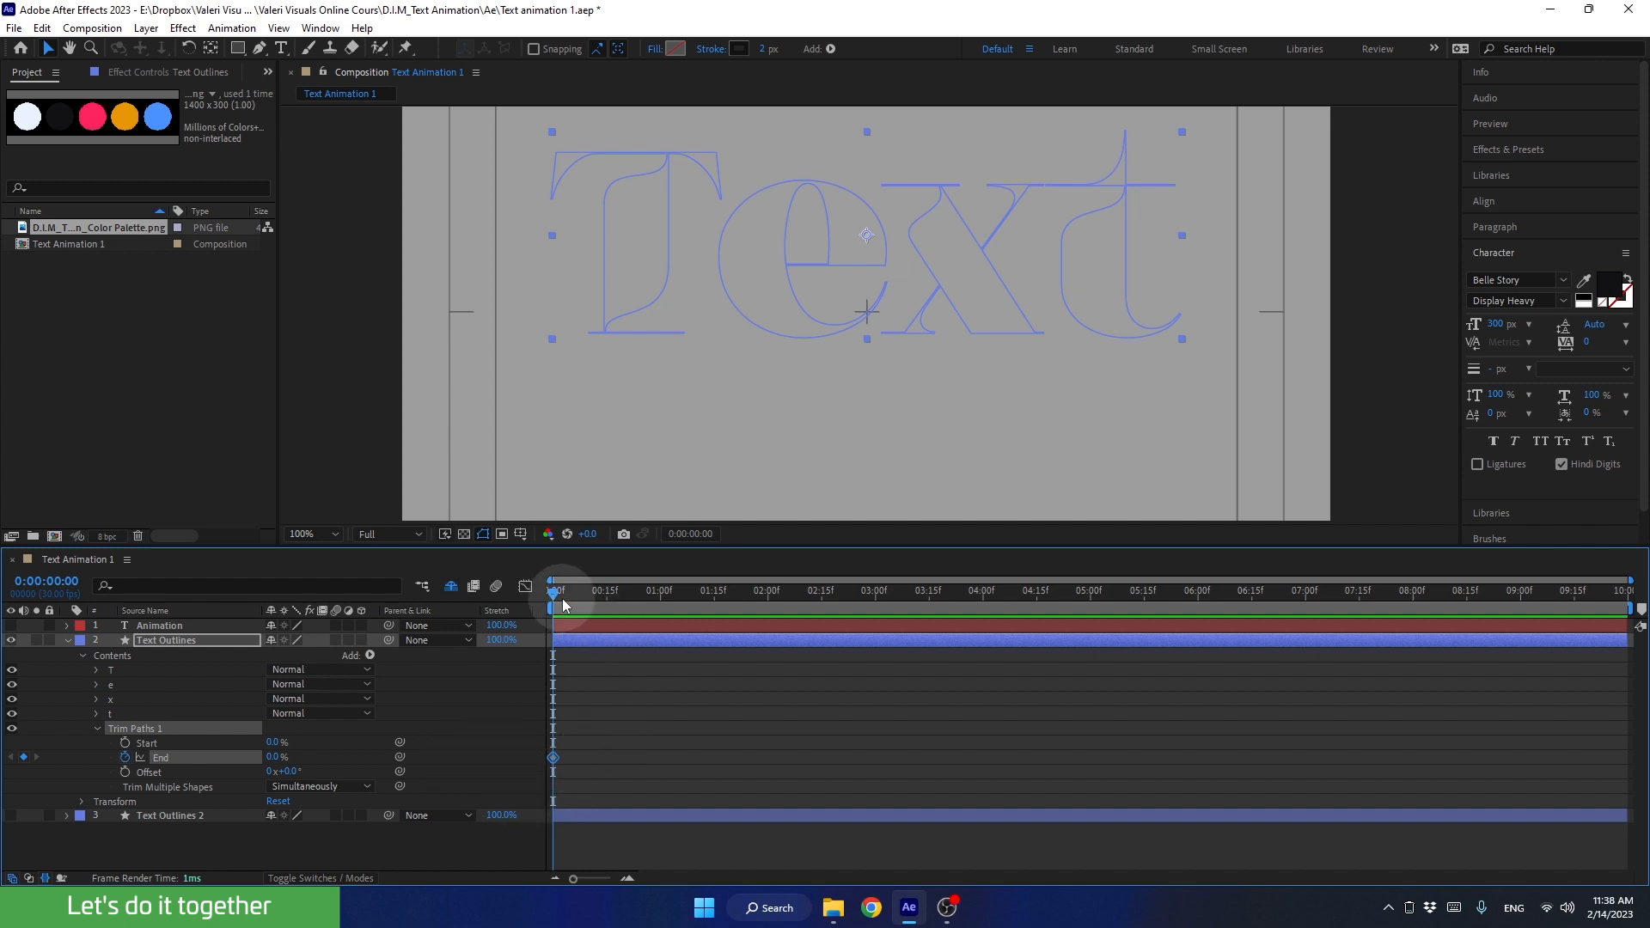
drag(555, 591, 774, 610)
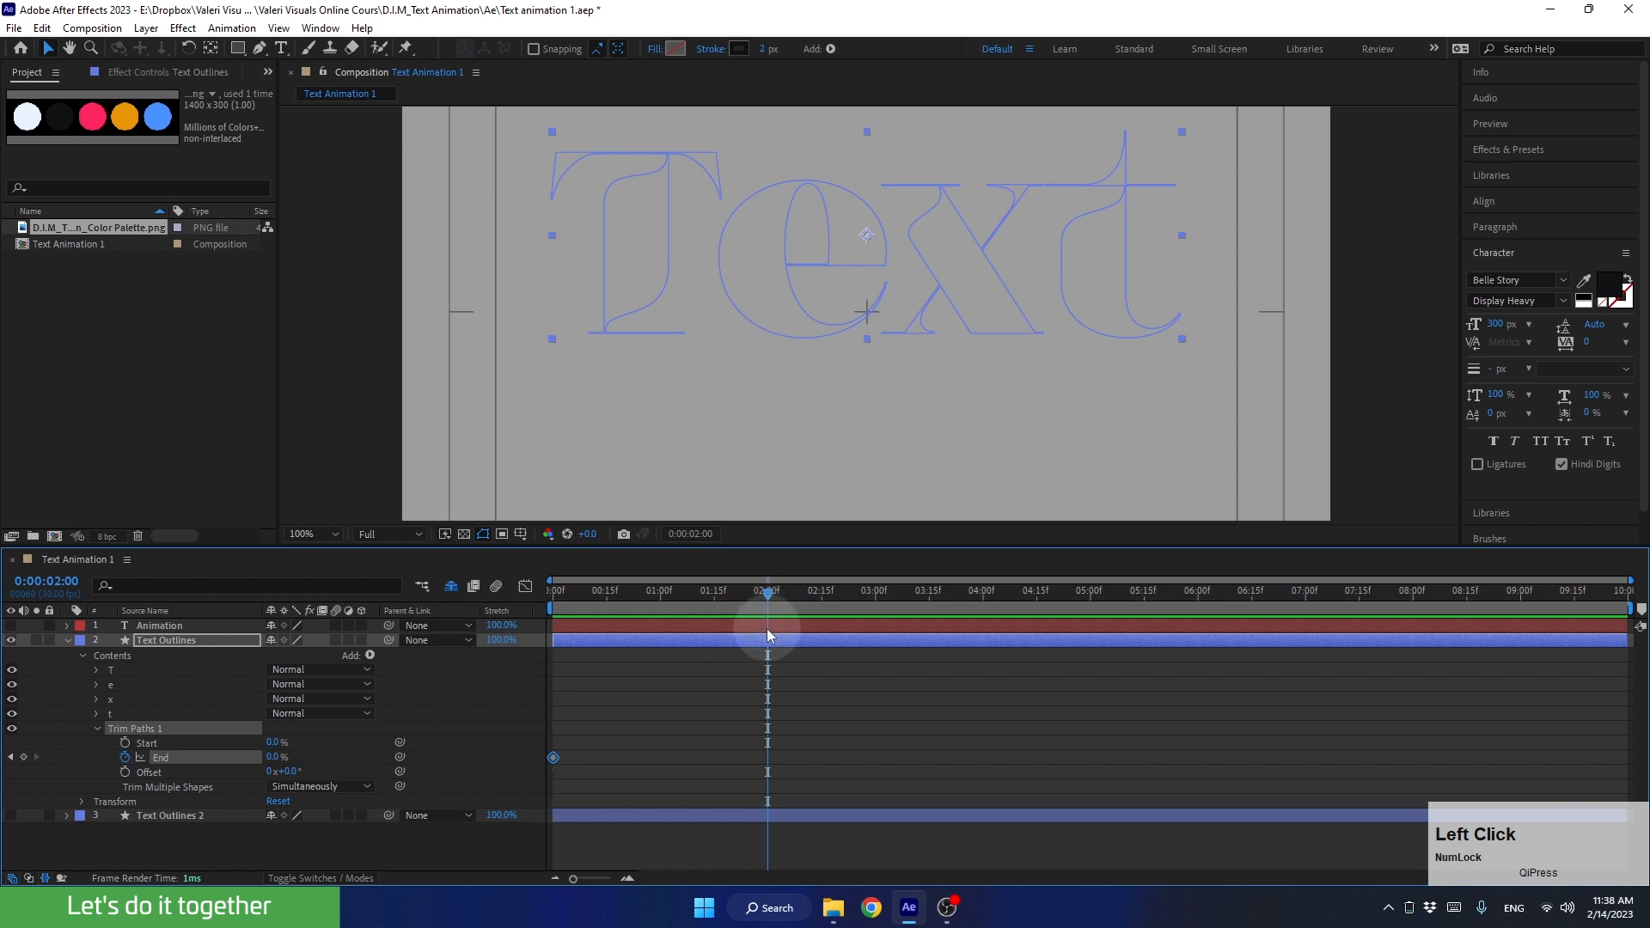
drag(275, 757, 512, 767)
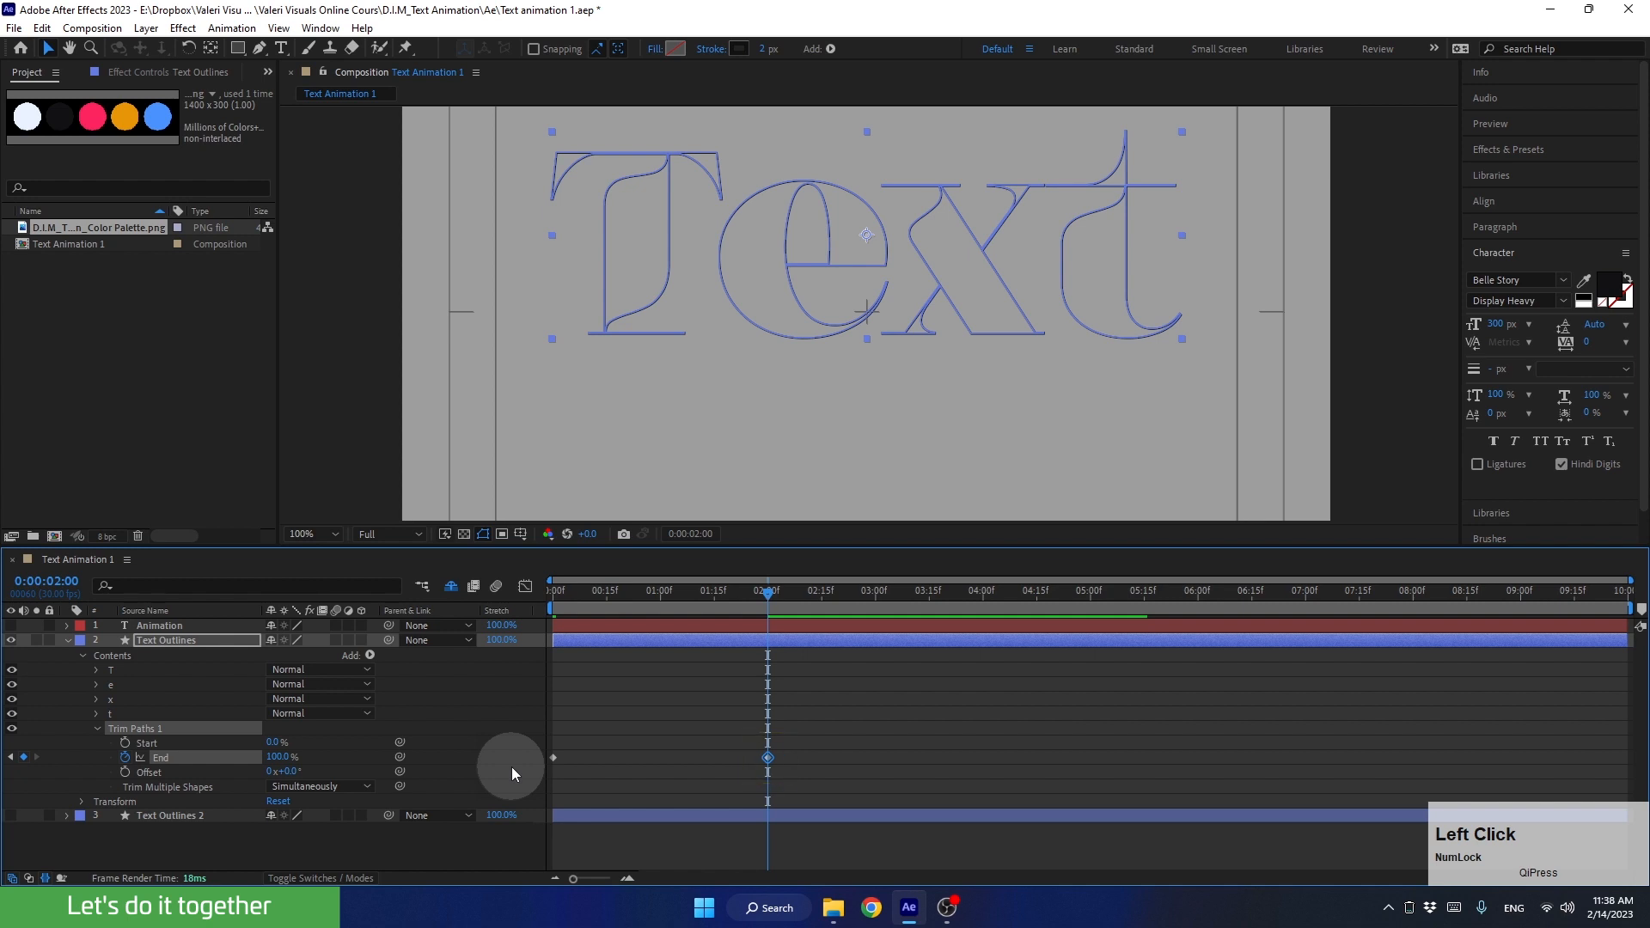
Step: Play the outline drawing animation of Text Outlines from the start of the composition
drag(736, 593, 417, 646)
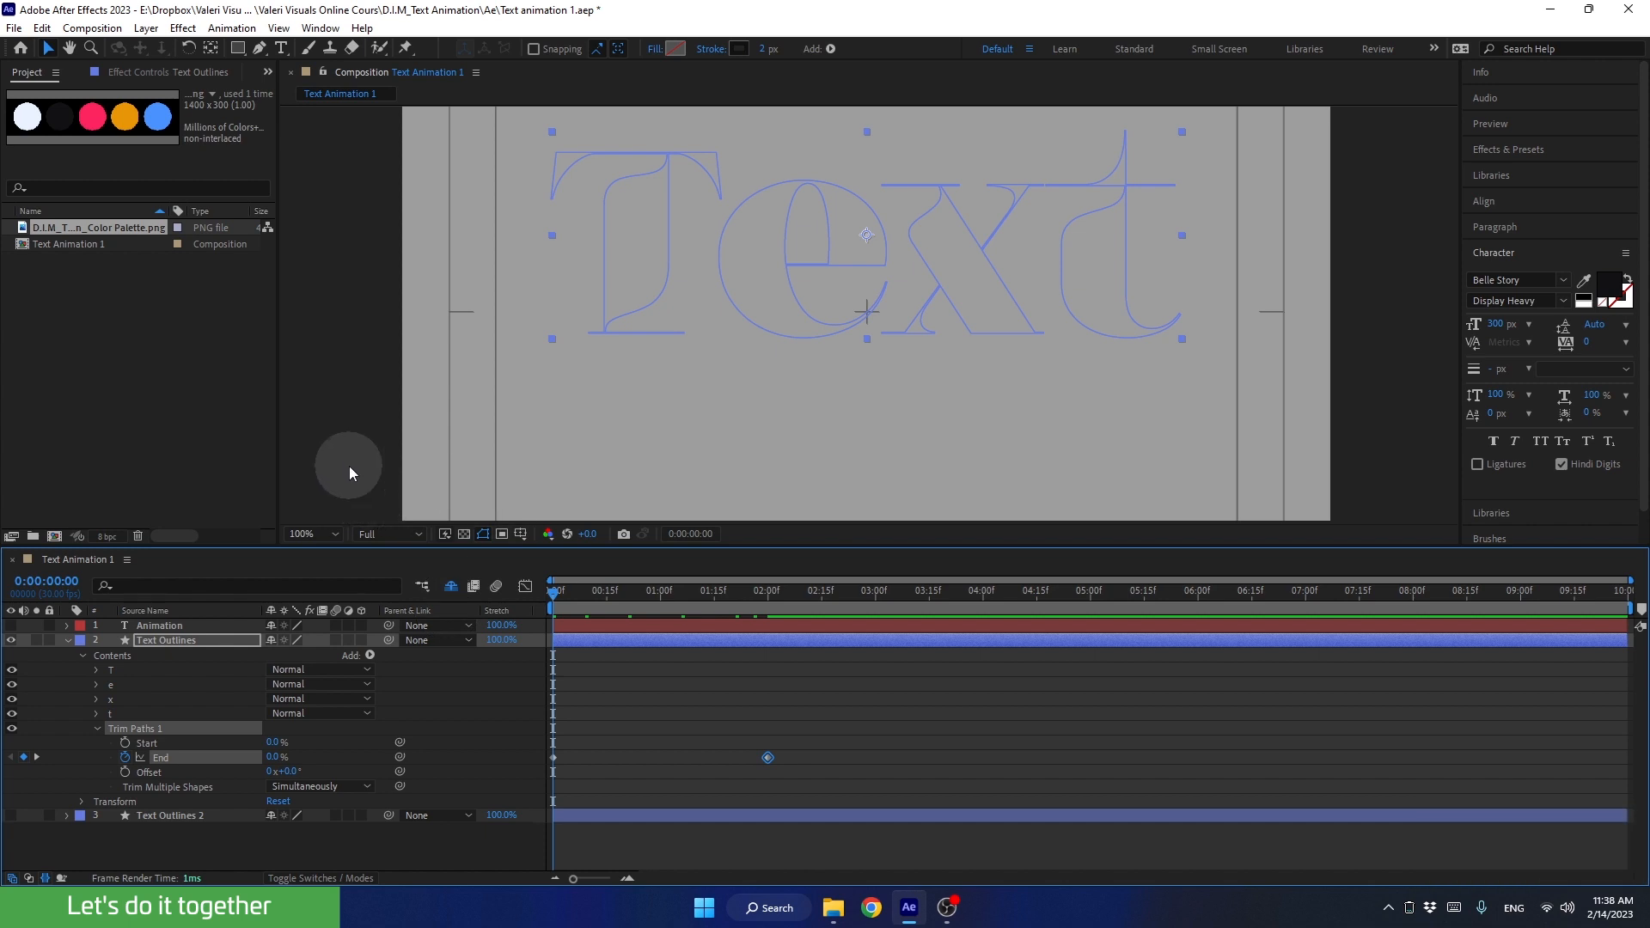
key(space)
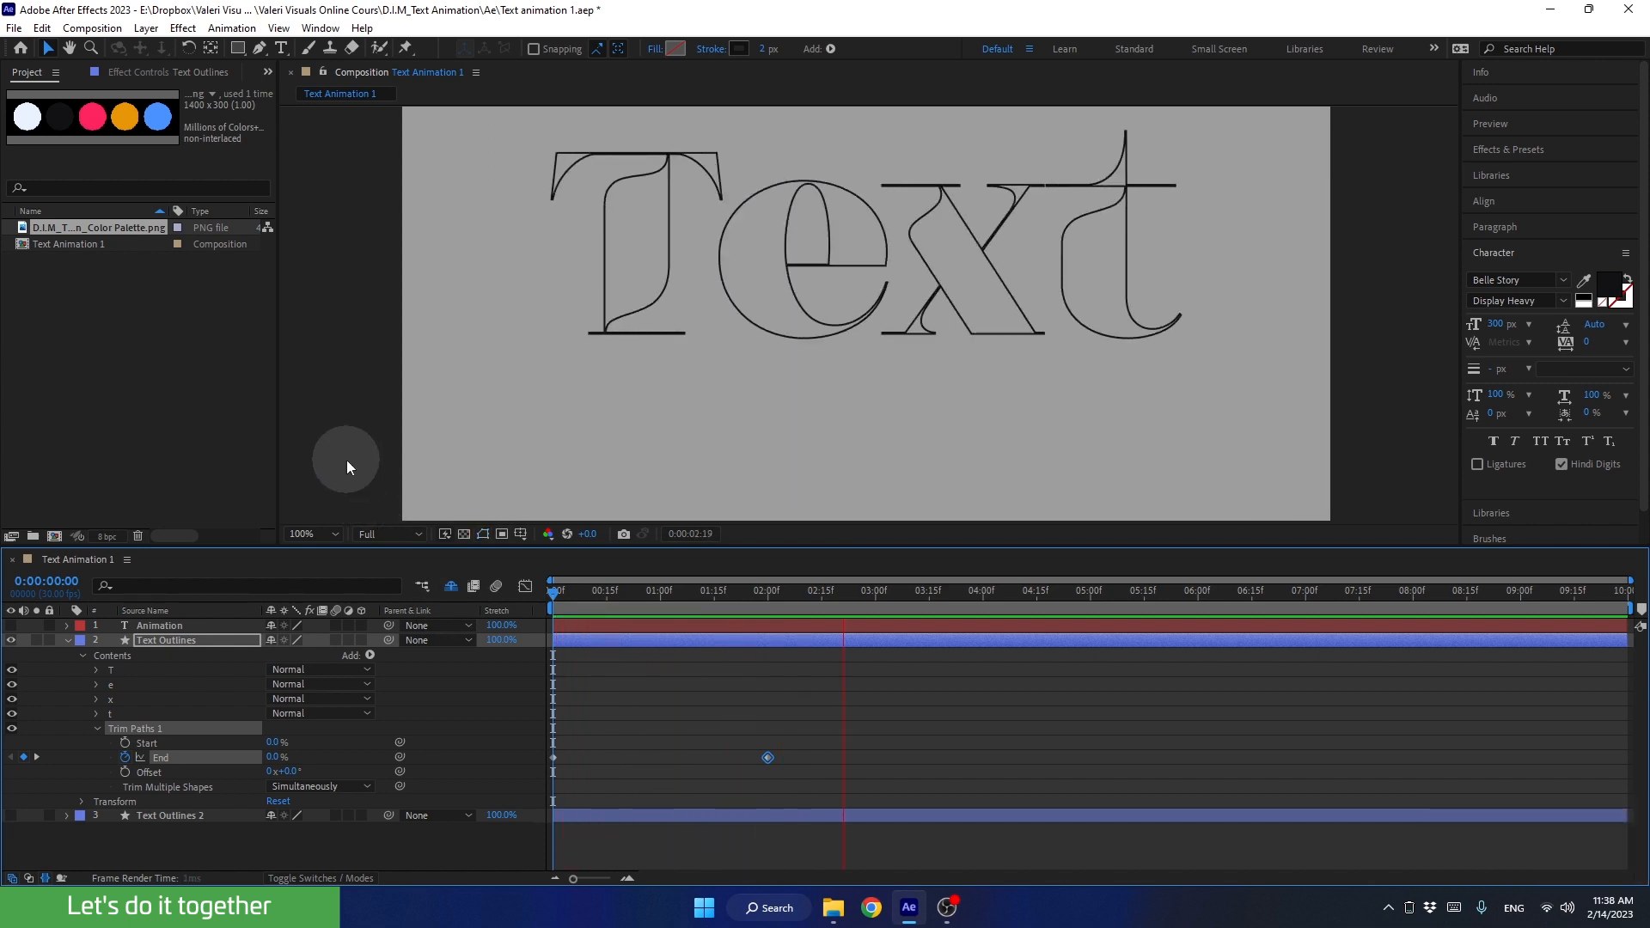
key(space)
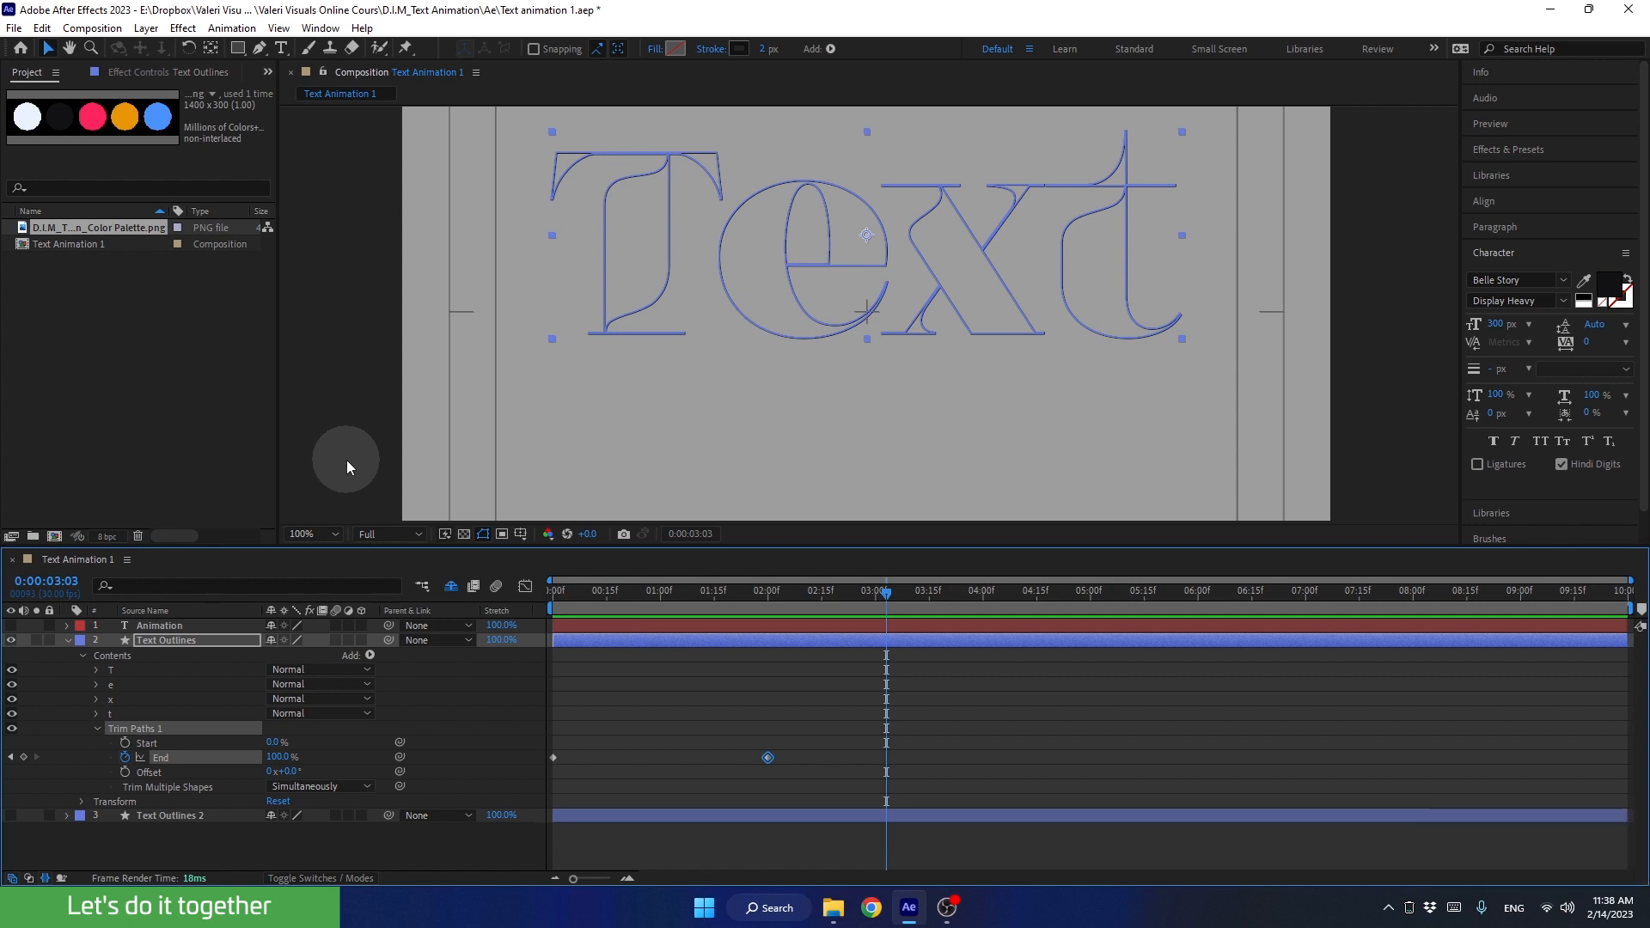
Step: Try out the Trim Paths Offset on the partly drawn outlines at 0:00:01:04 and reset it to 0°
drag(713, 591, 675, 638)
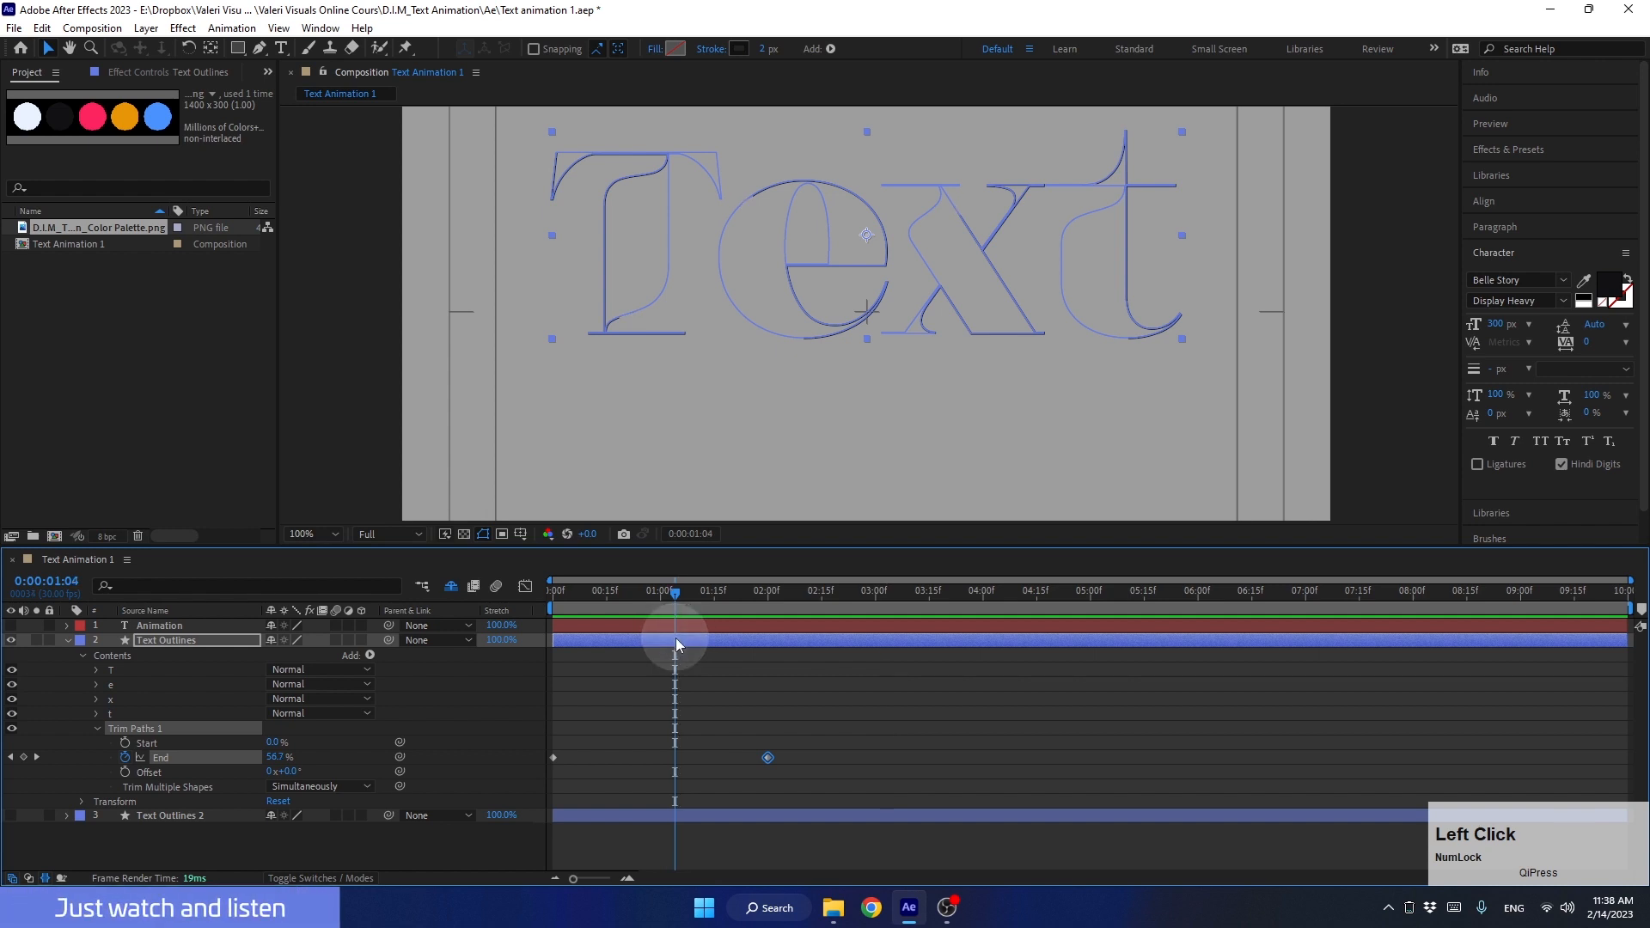
click(151, 771)
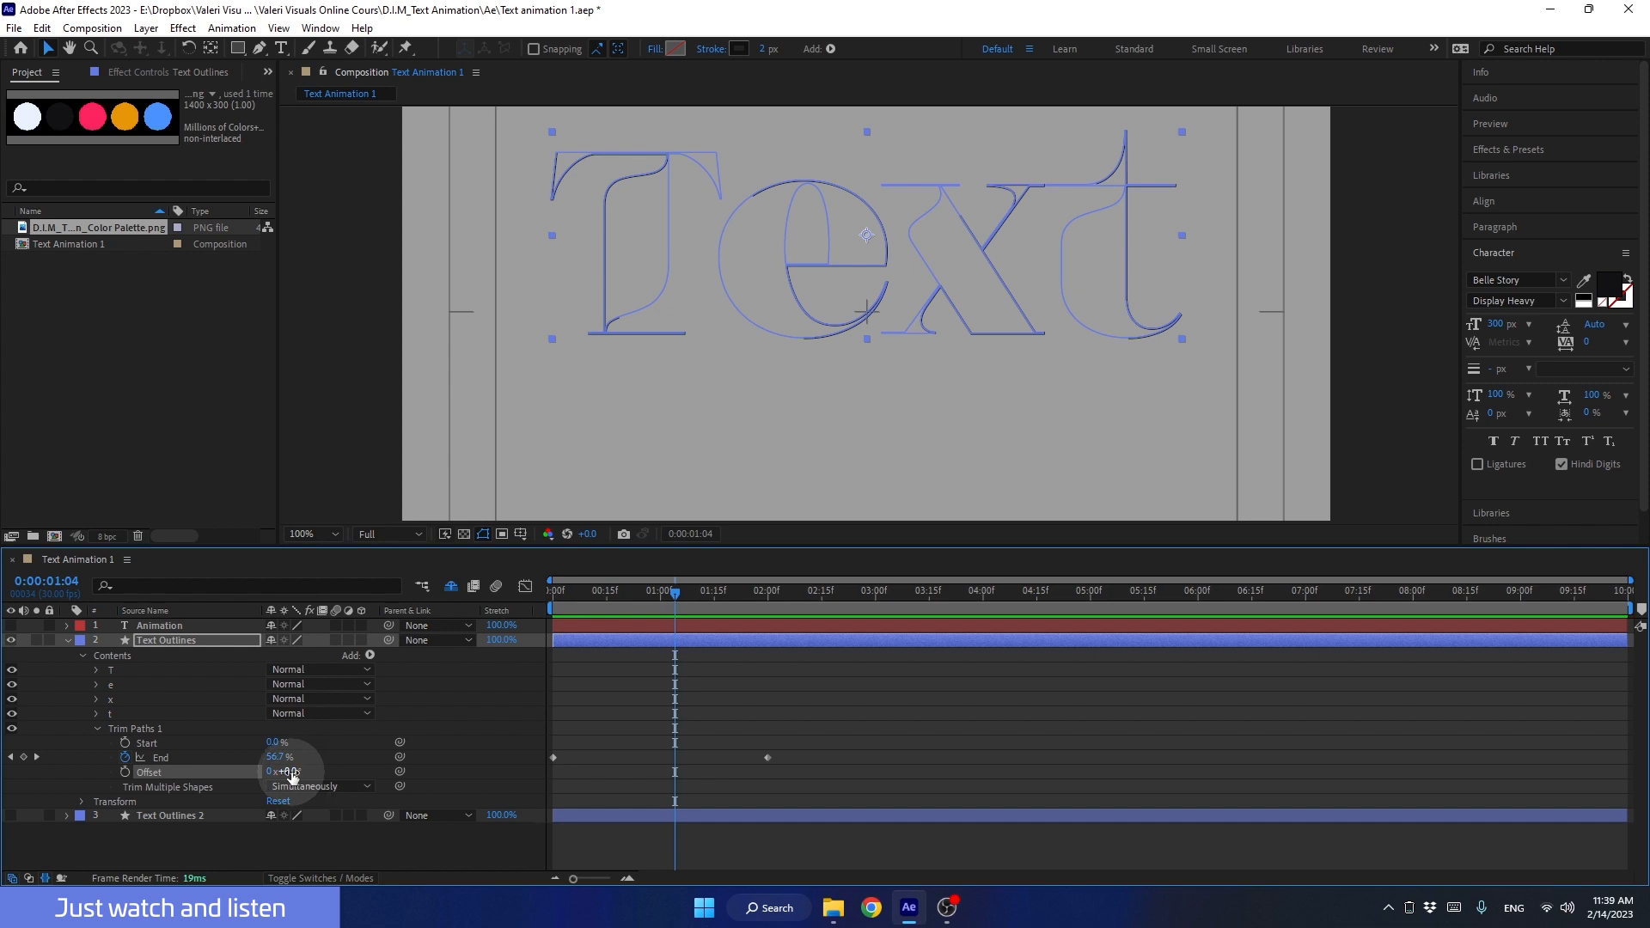
drag(287, 774, 342, 782)
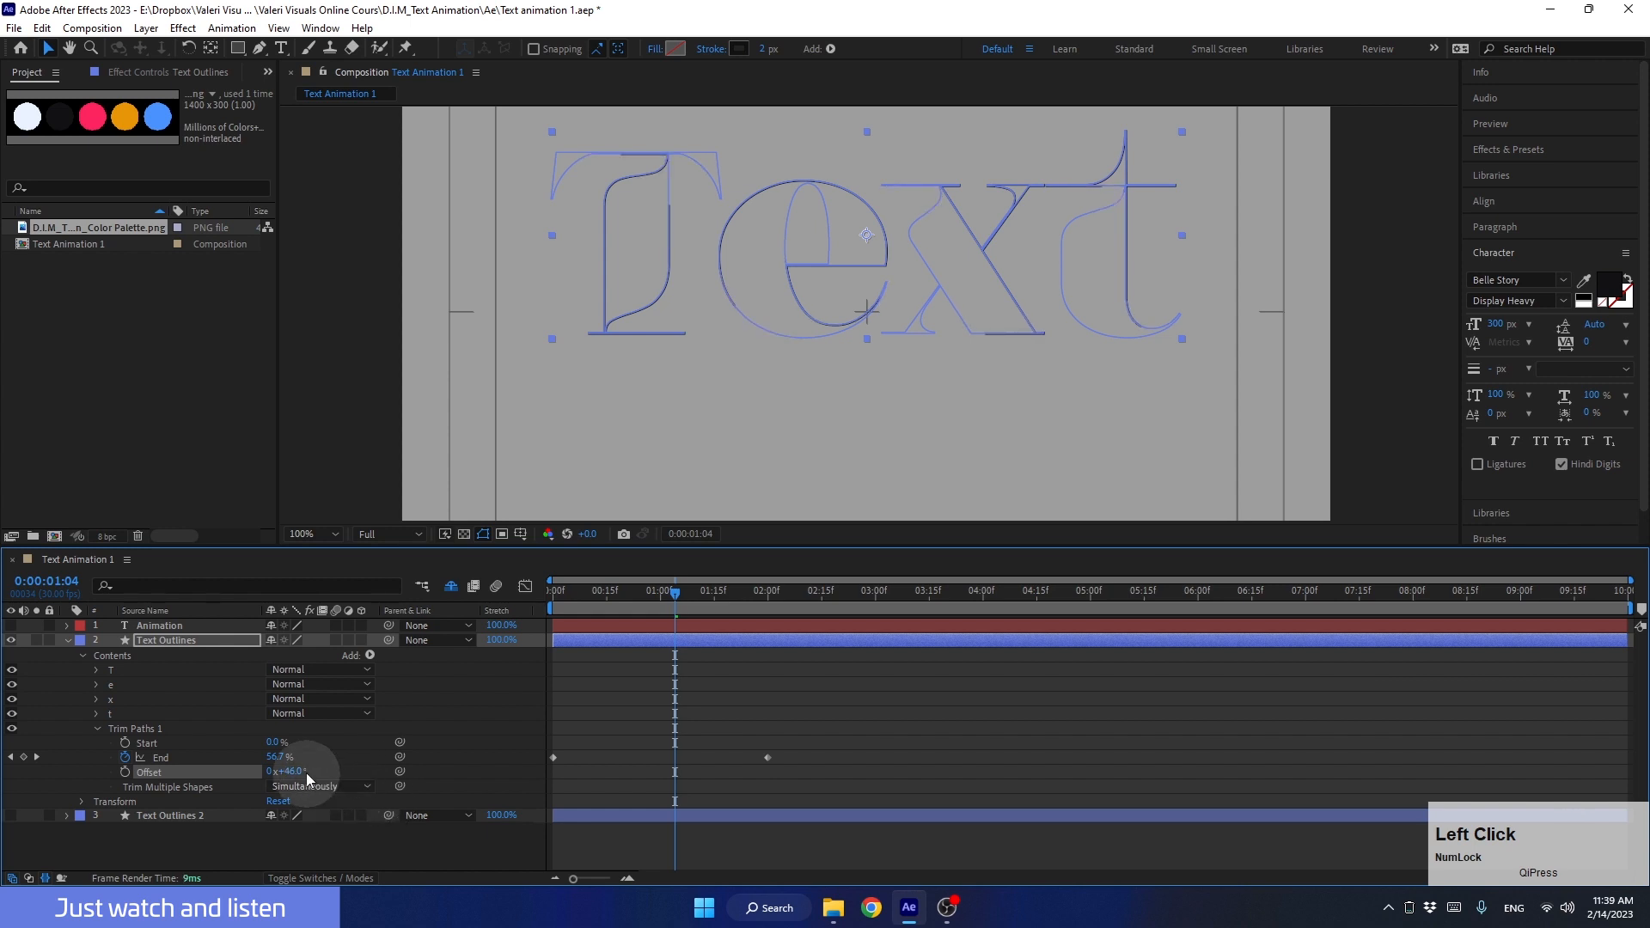
click(305, 770)
text(0)
click(333, 780)
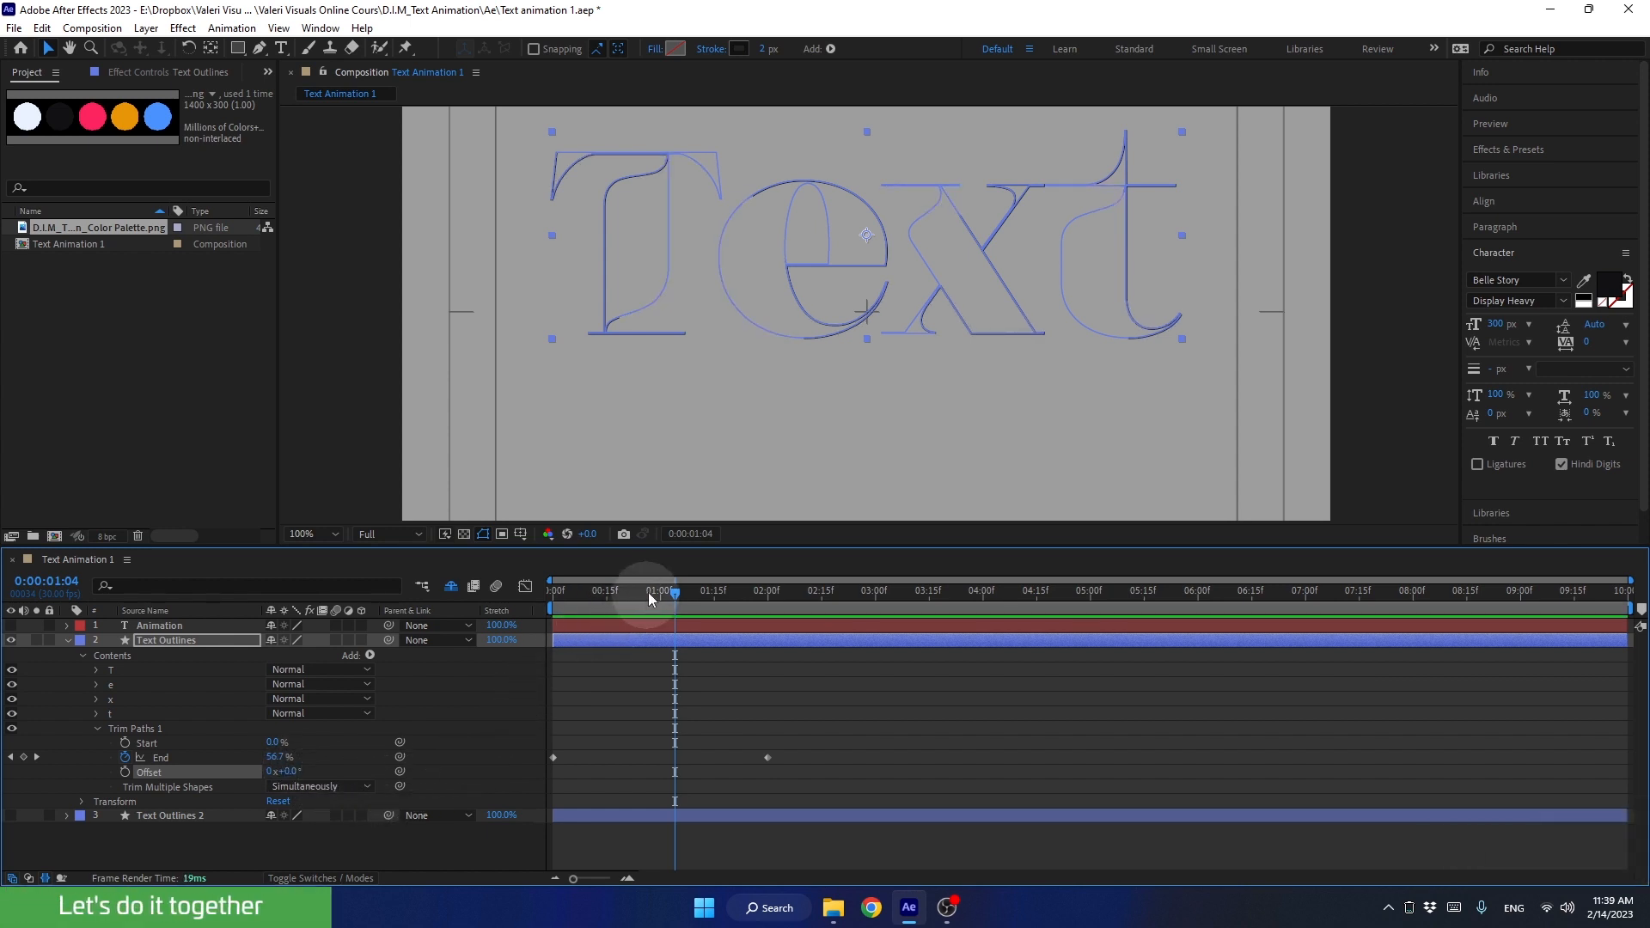
Step: Keyframe the Trim Paths Offset of Text Outlines from 0° at 0:00:00:00 to one full revolution at 0:00:02:00
drag(653, 591, 500, 726)
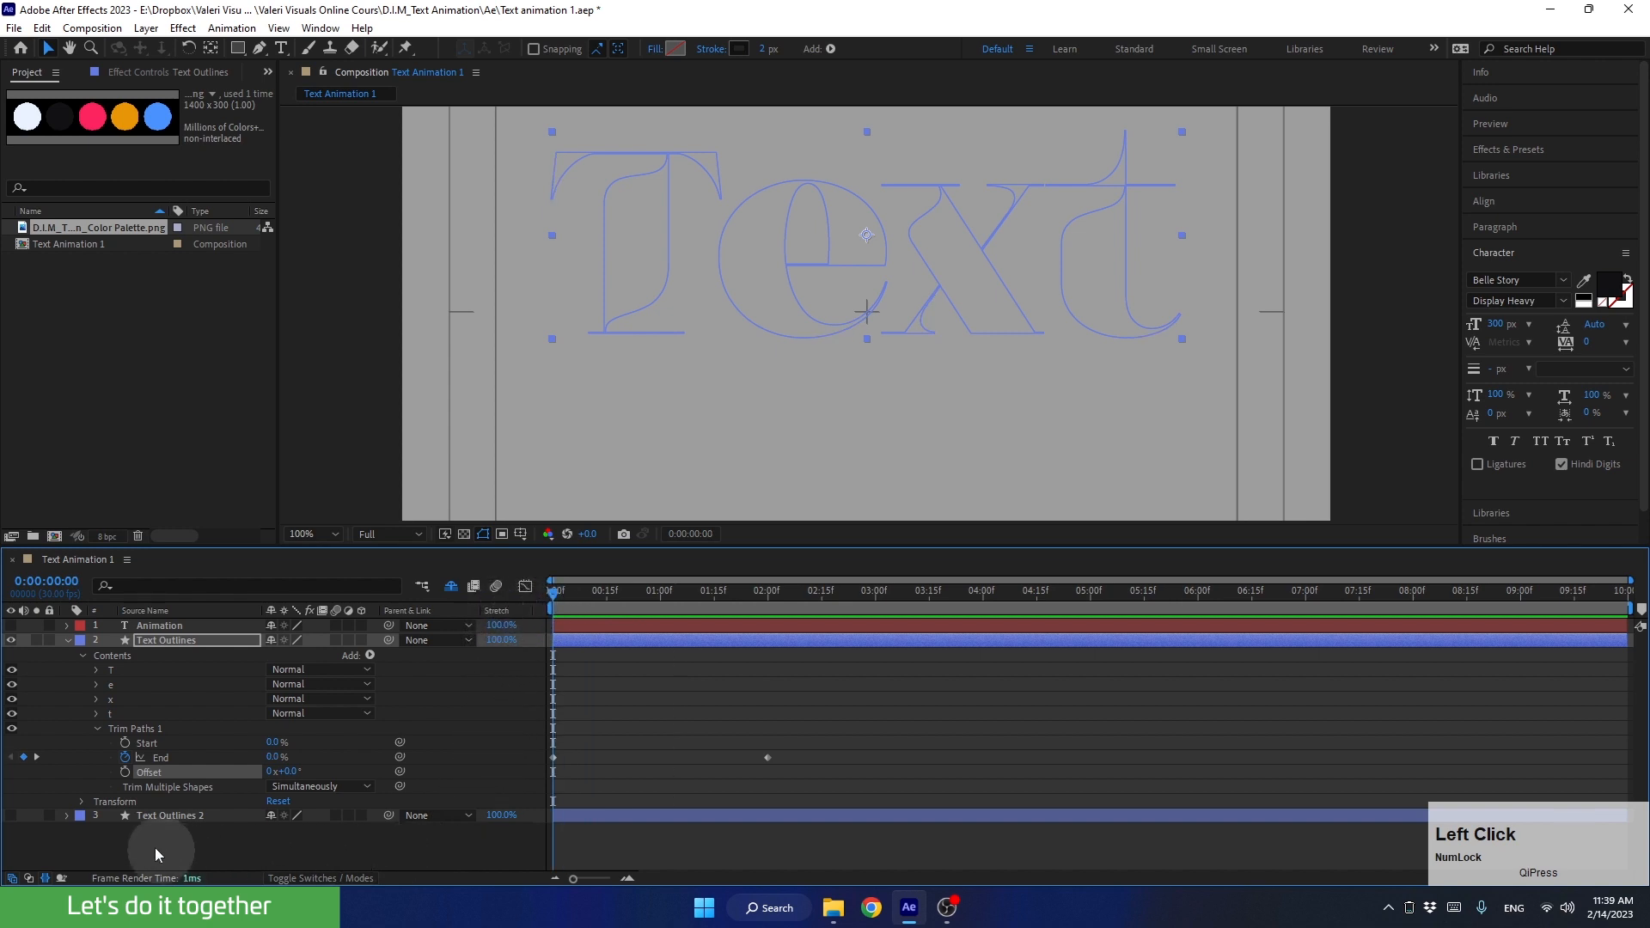
click(126, 771)
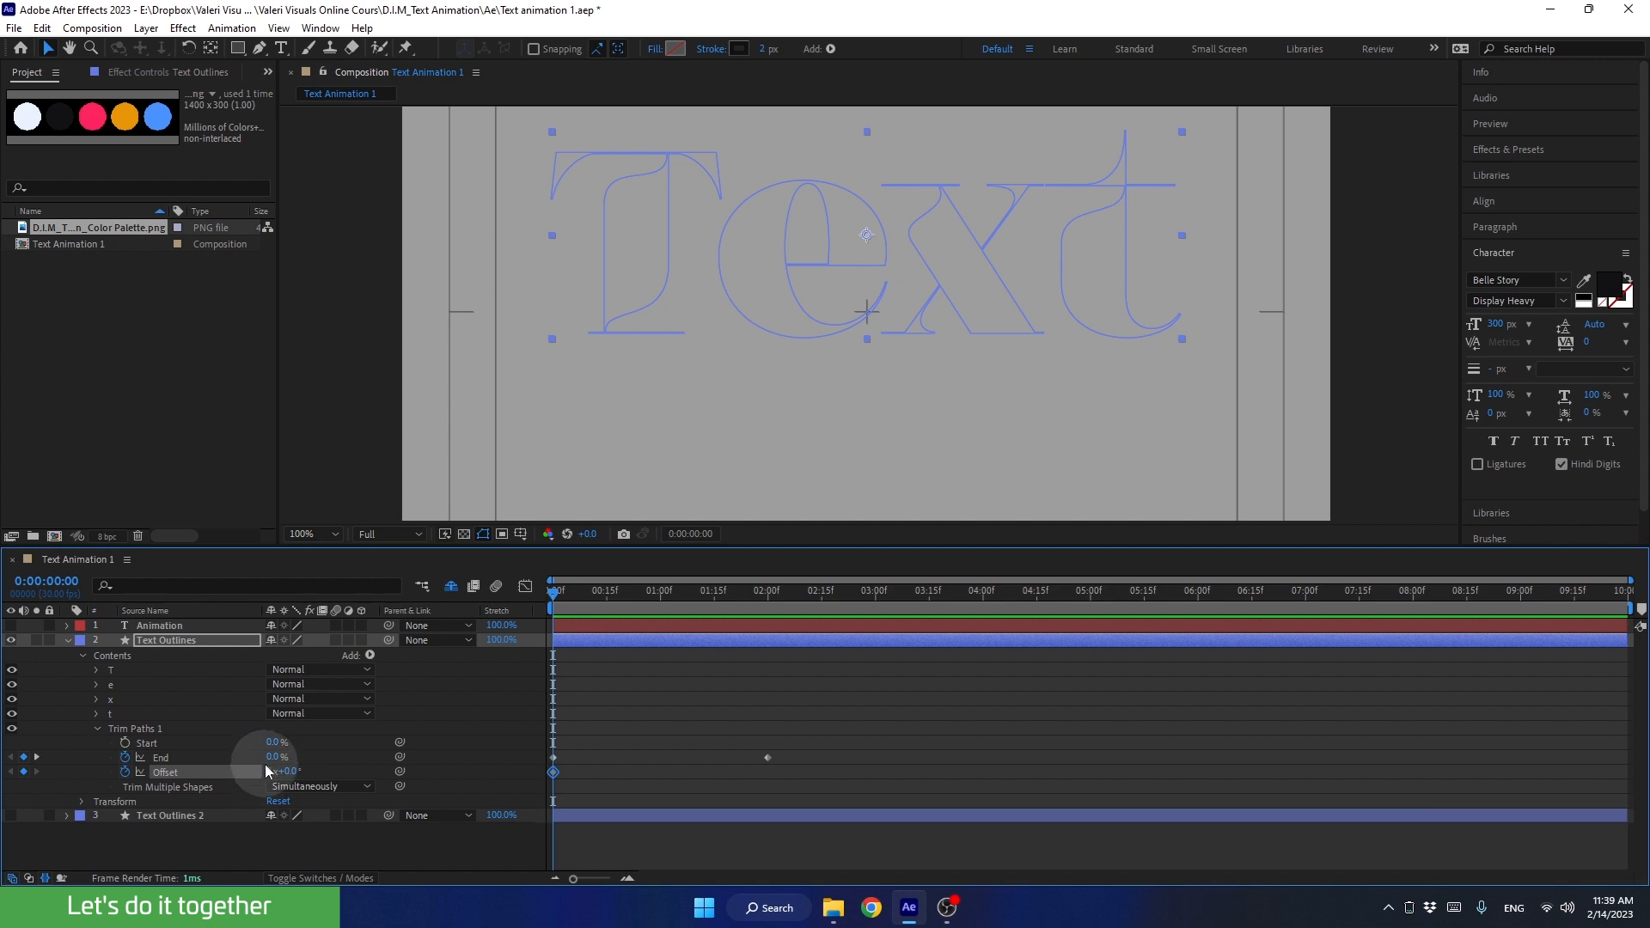
drag(569, 601, 769, 621)
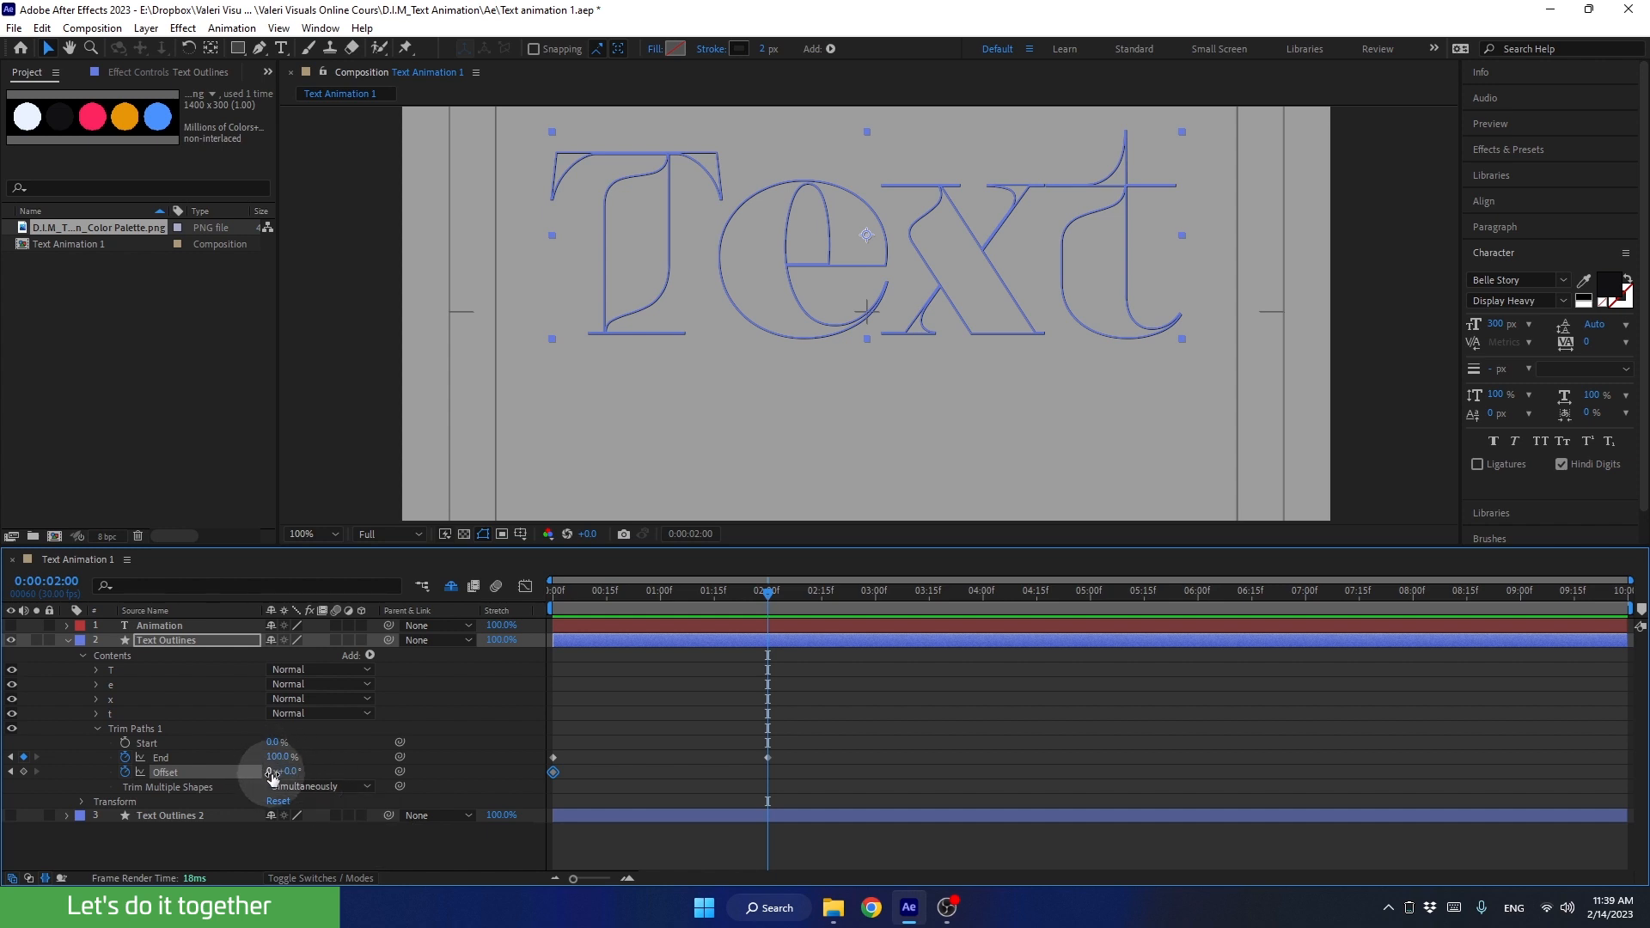
click(272, 772)
text(1)
key(Return)
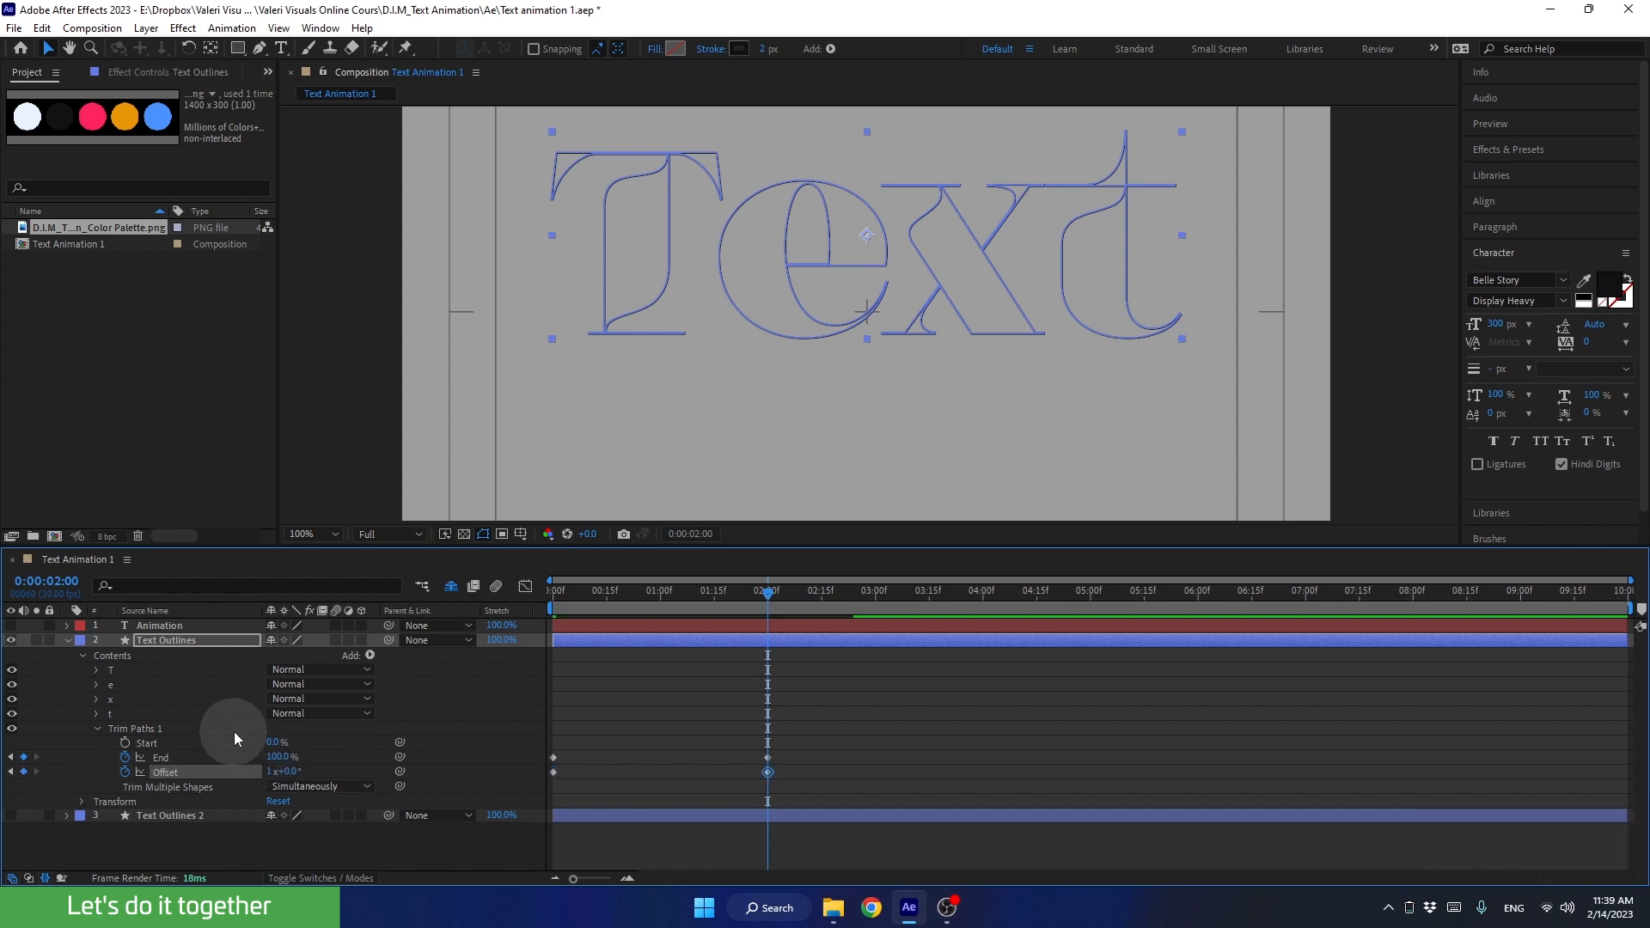
Step: Preview the outline drawing with the rotating Offset from the start, then scrub back to 0:00:00:27
drag(713, 590, 344, 390)
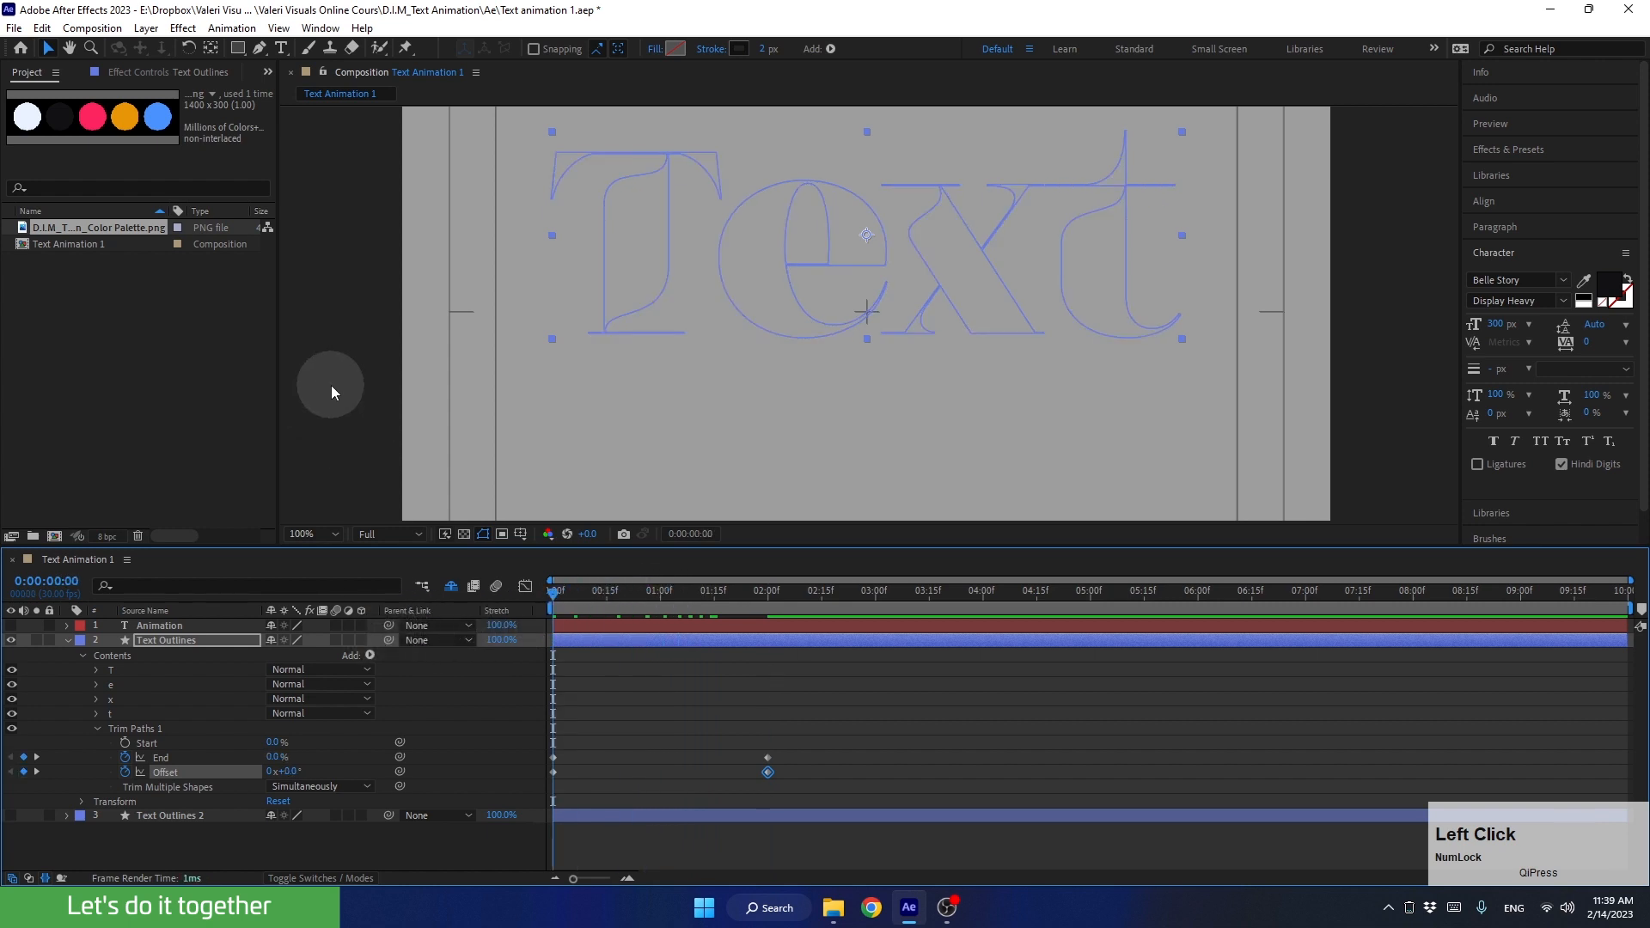
key(space)
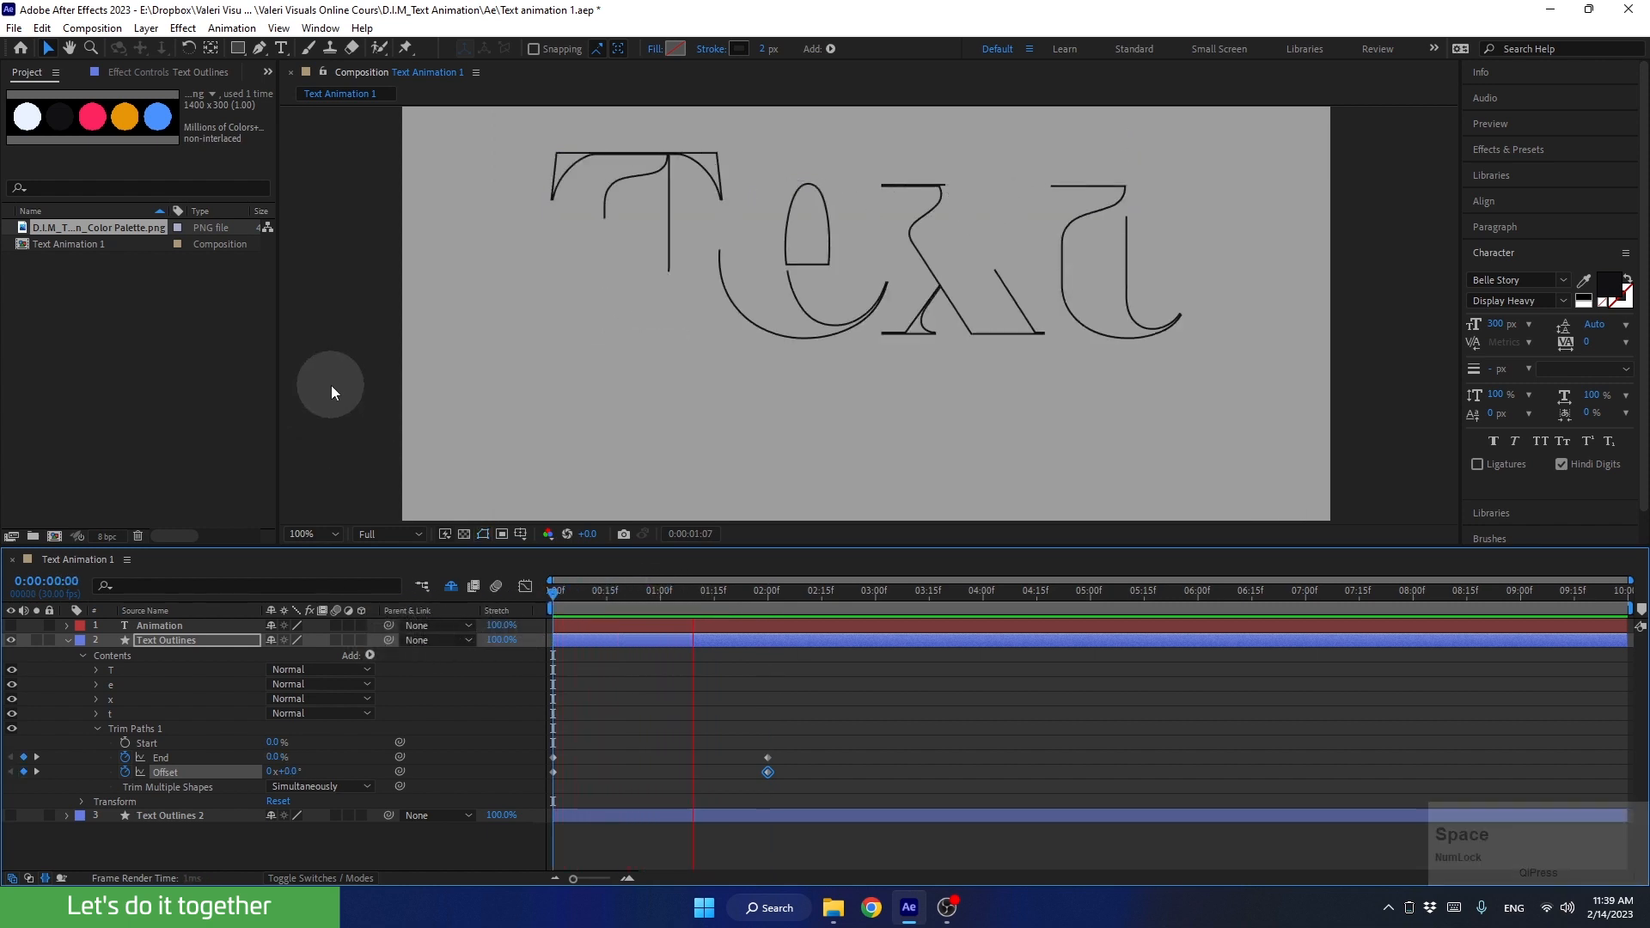
key(space)
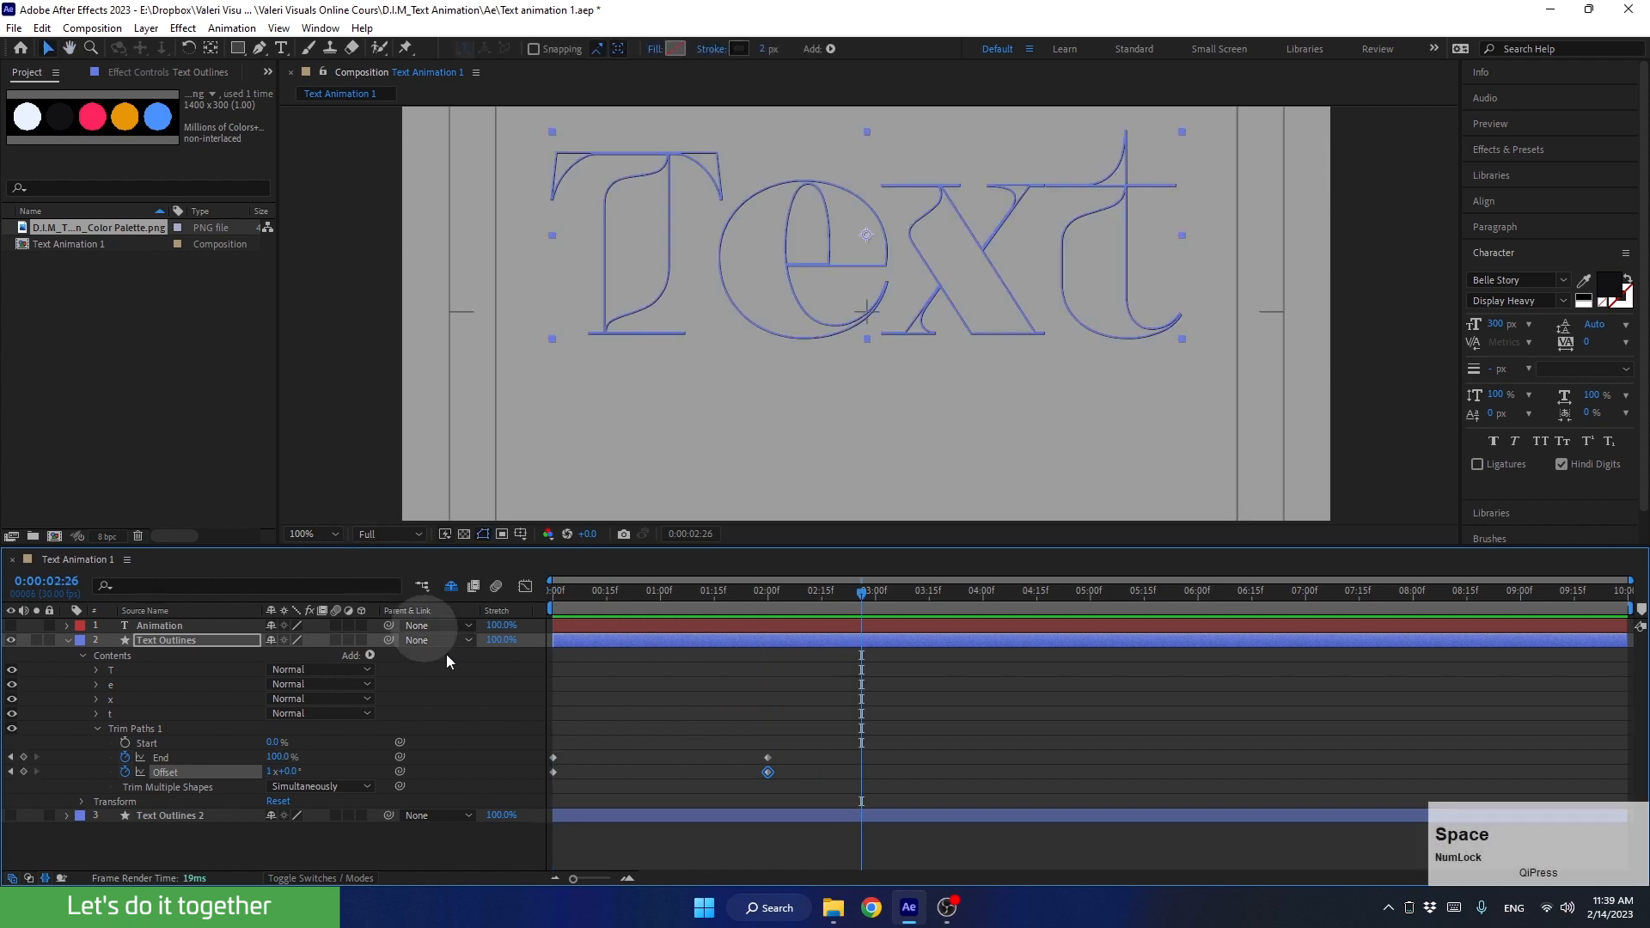
mouse_move(801, 595)
mouse_down()
mouse_move(634, 633)
mouse_move(649, 635)
mouse_move(651, 770)
mouse_up()
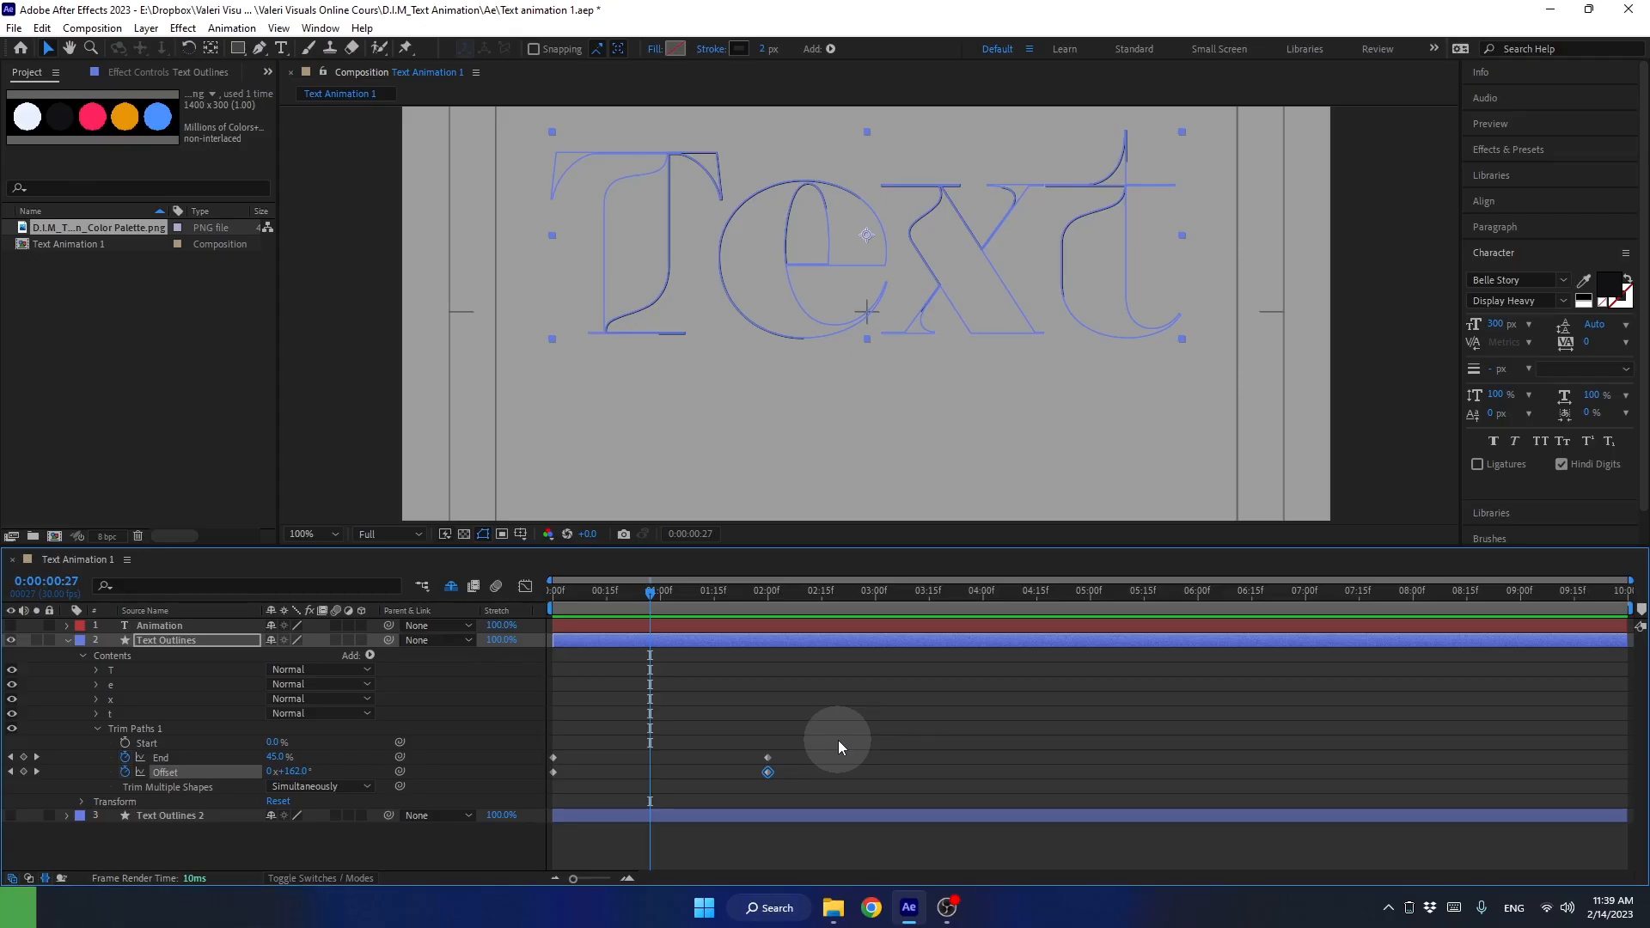
Step: Apply Easy Ease to all the End and Offset keyframes of Text Outlines
click(801, 742)
drag(801, 742, 522, 794)
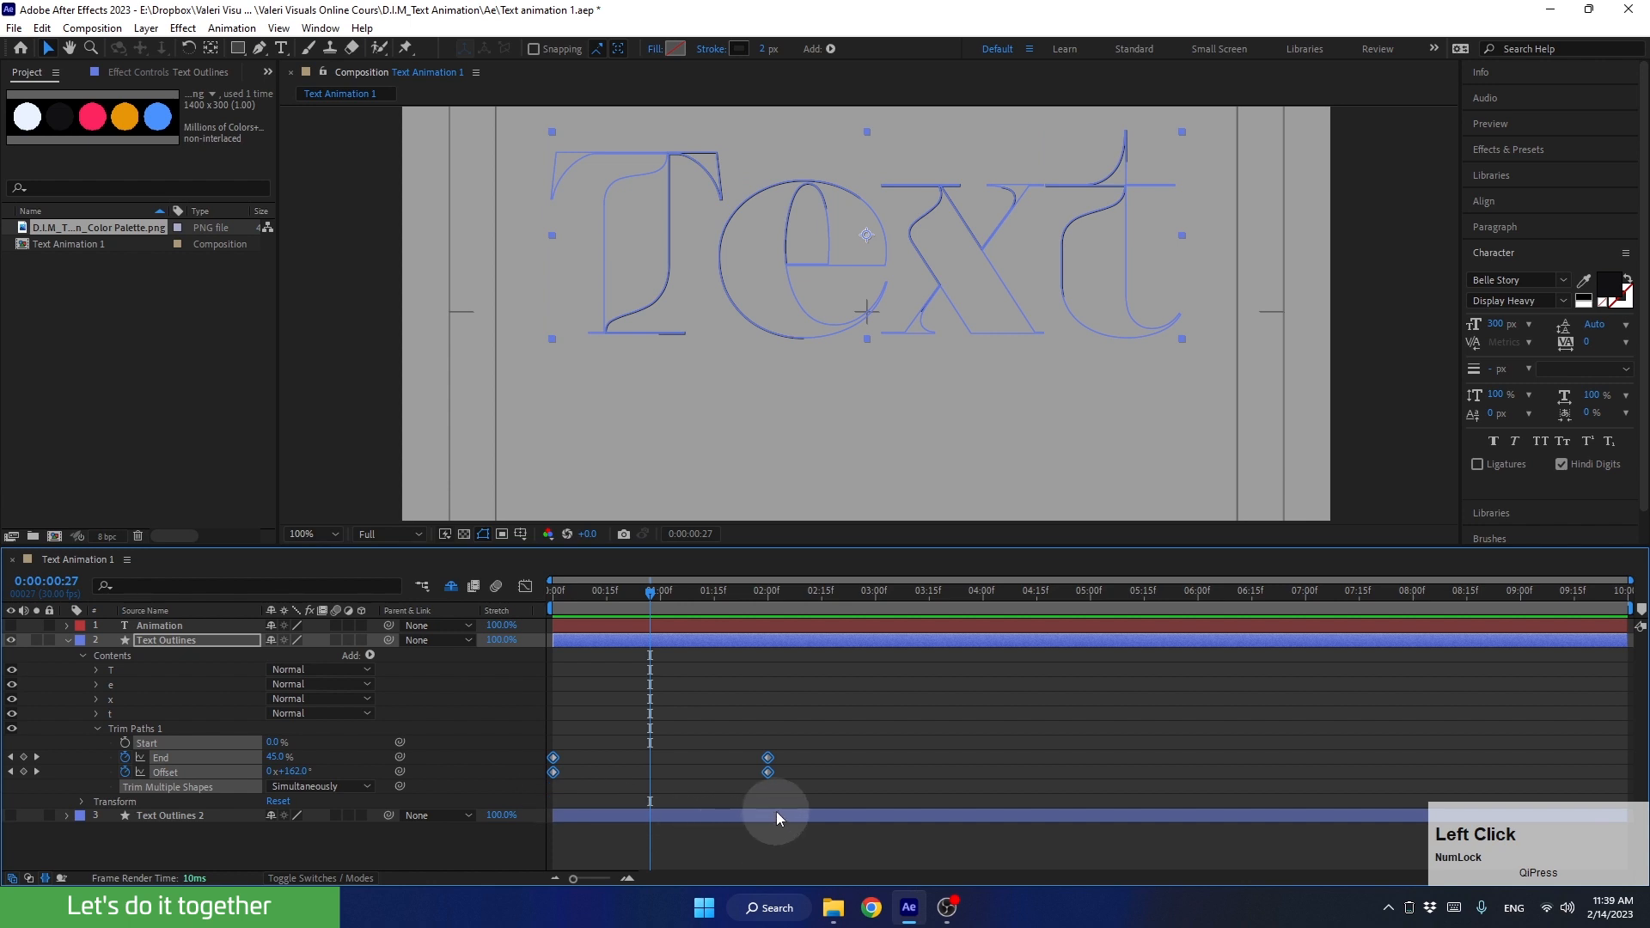
key(F9)
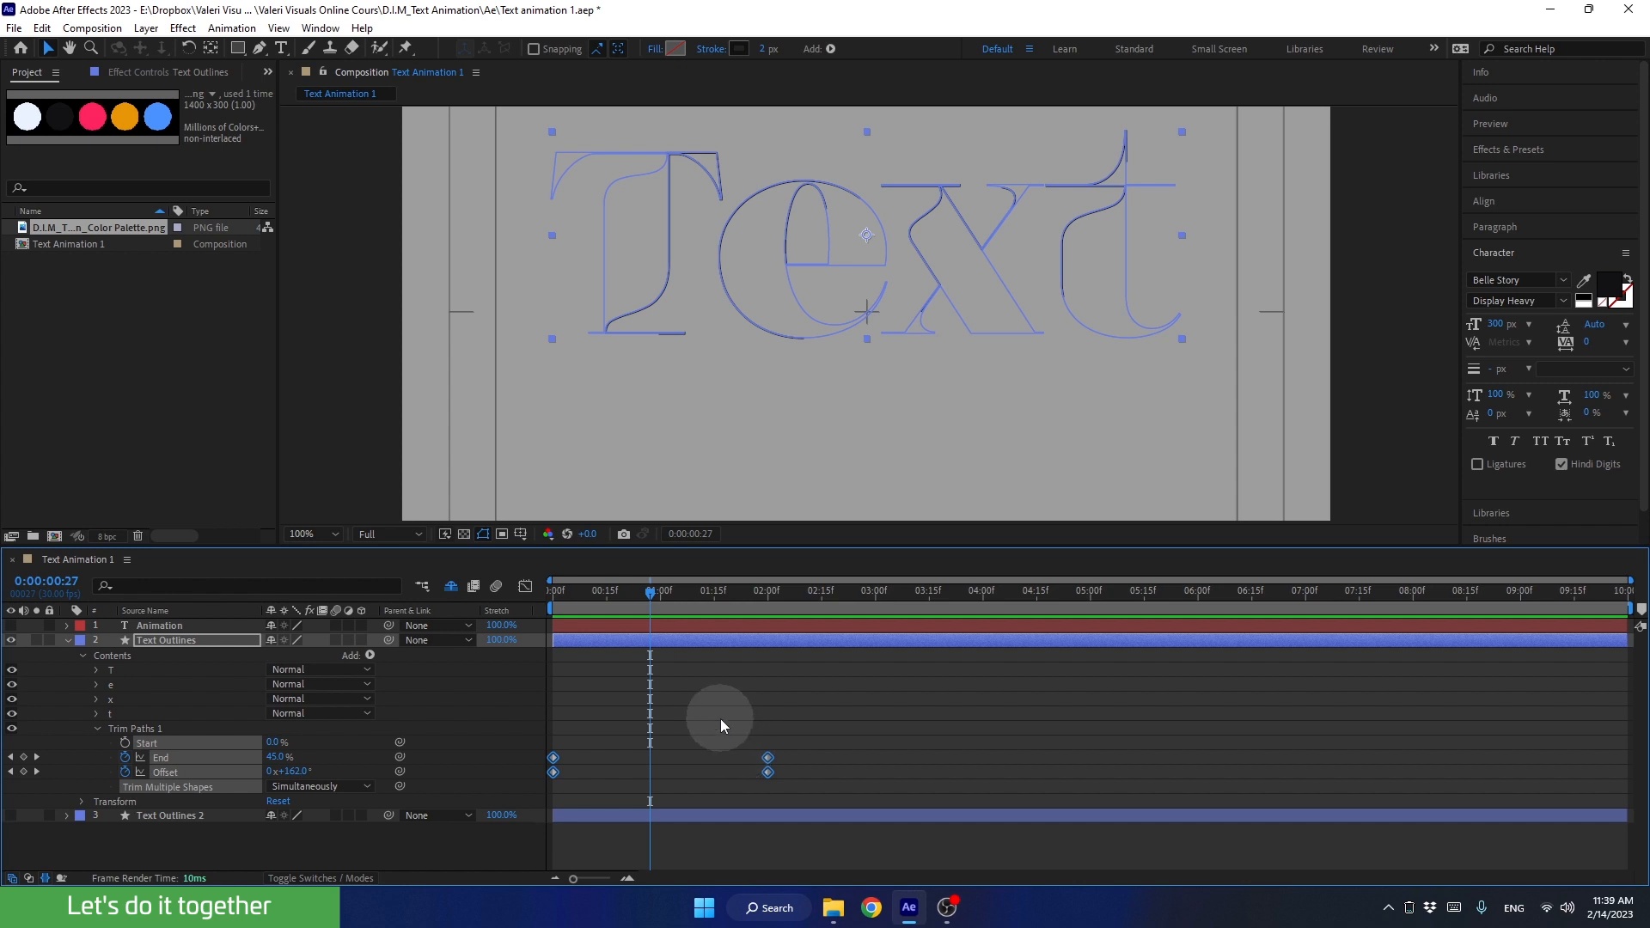
key(F9)
Step: Play the eased outline drawing animation from the start of the composition
click(631, 593)
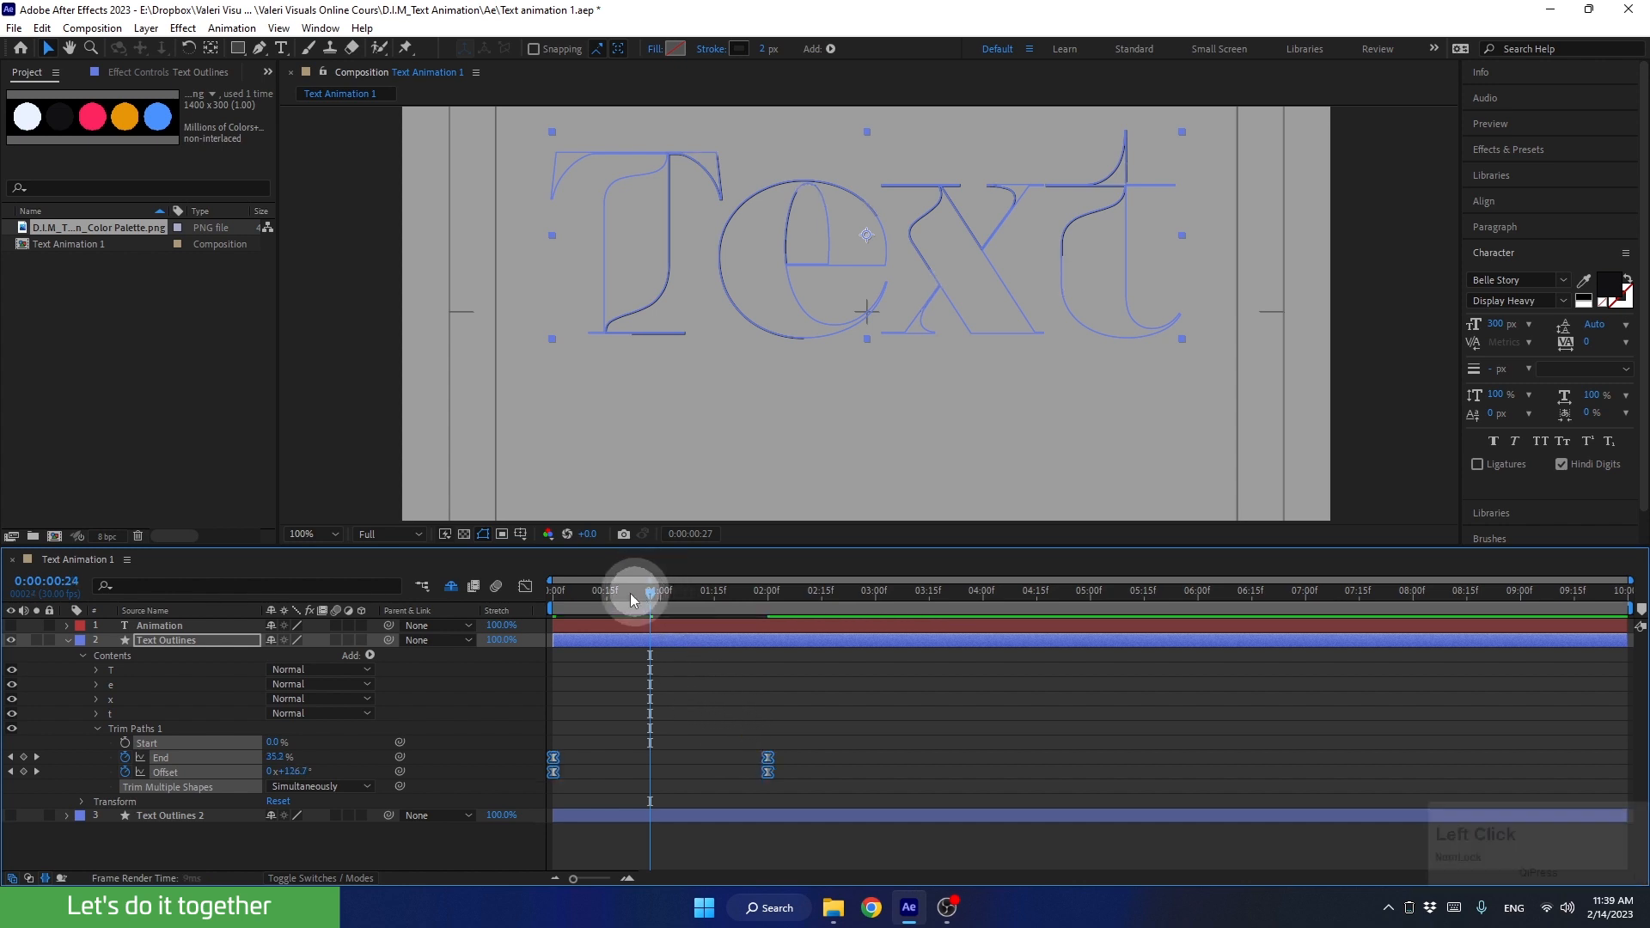
key(space)
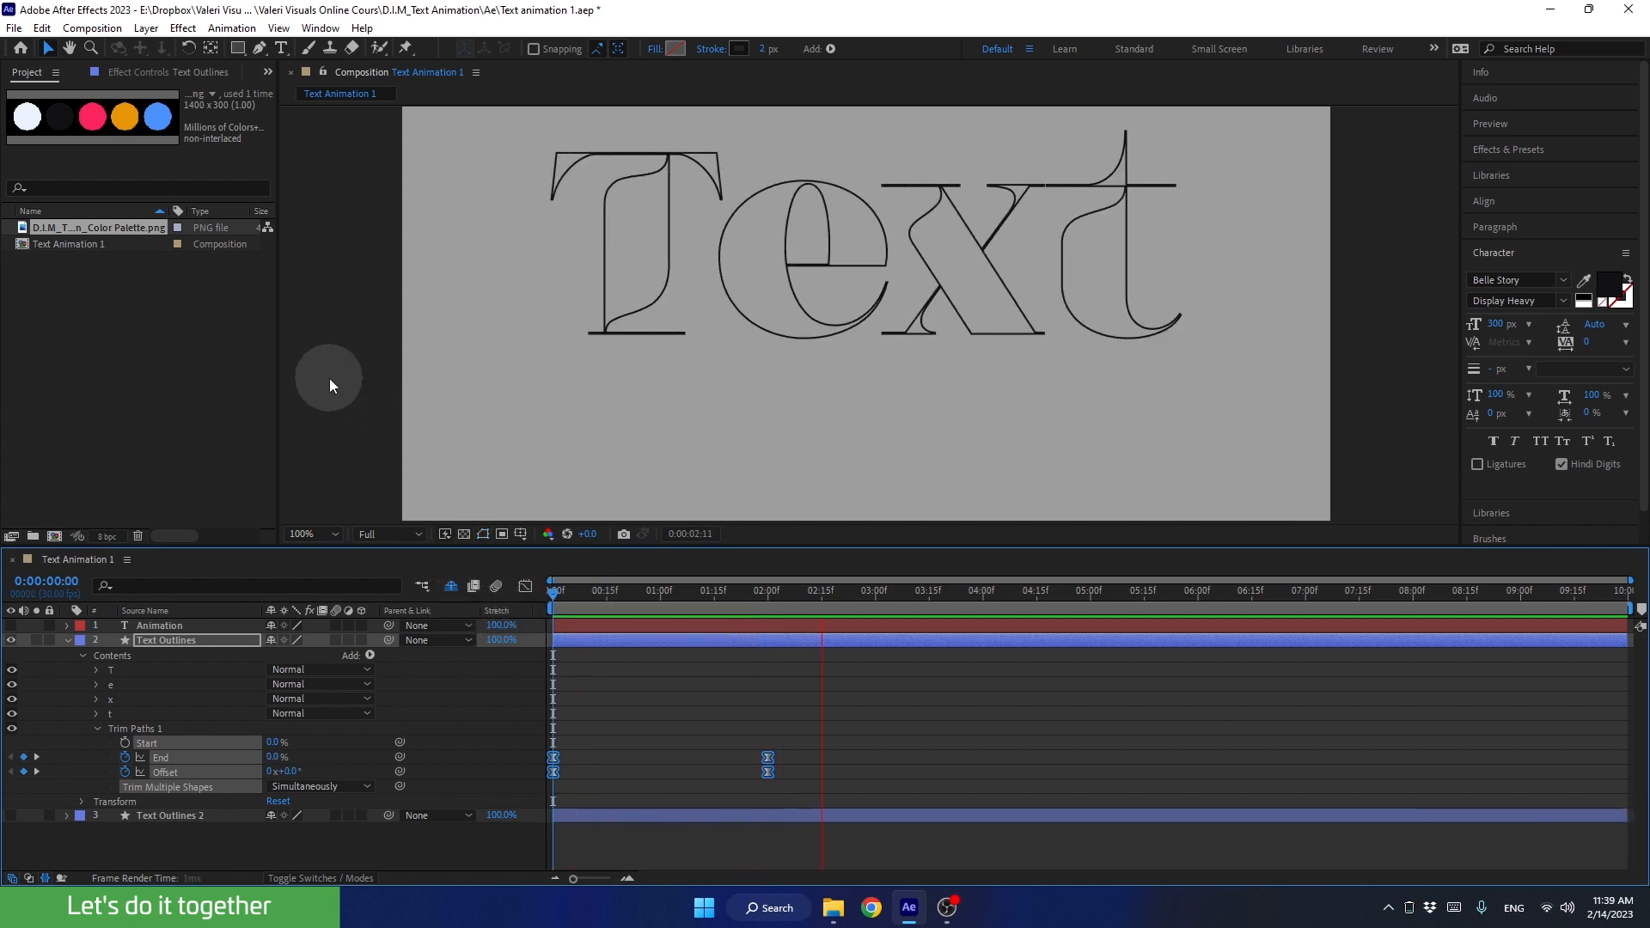
key(space)
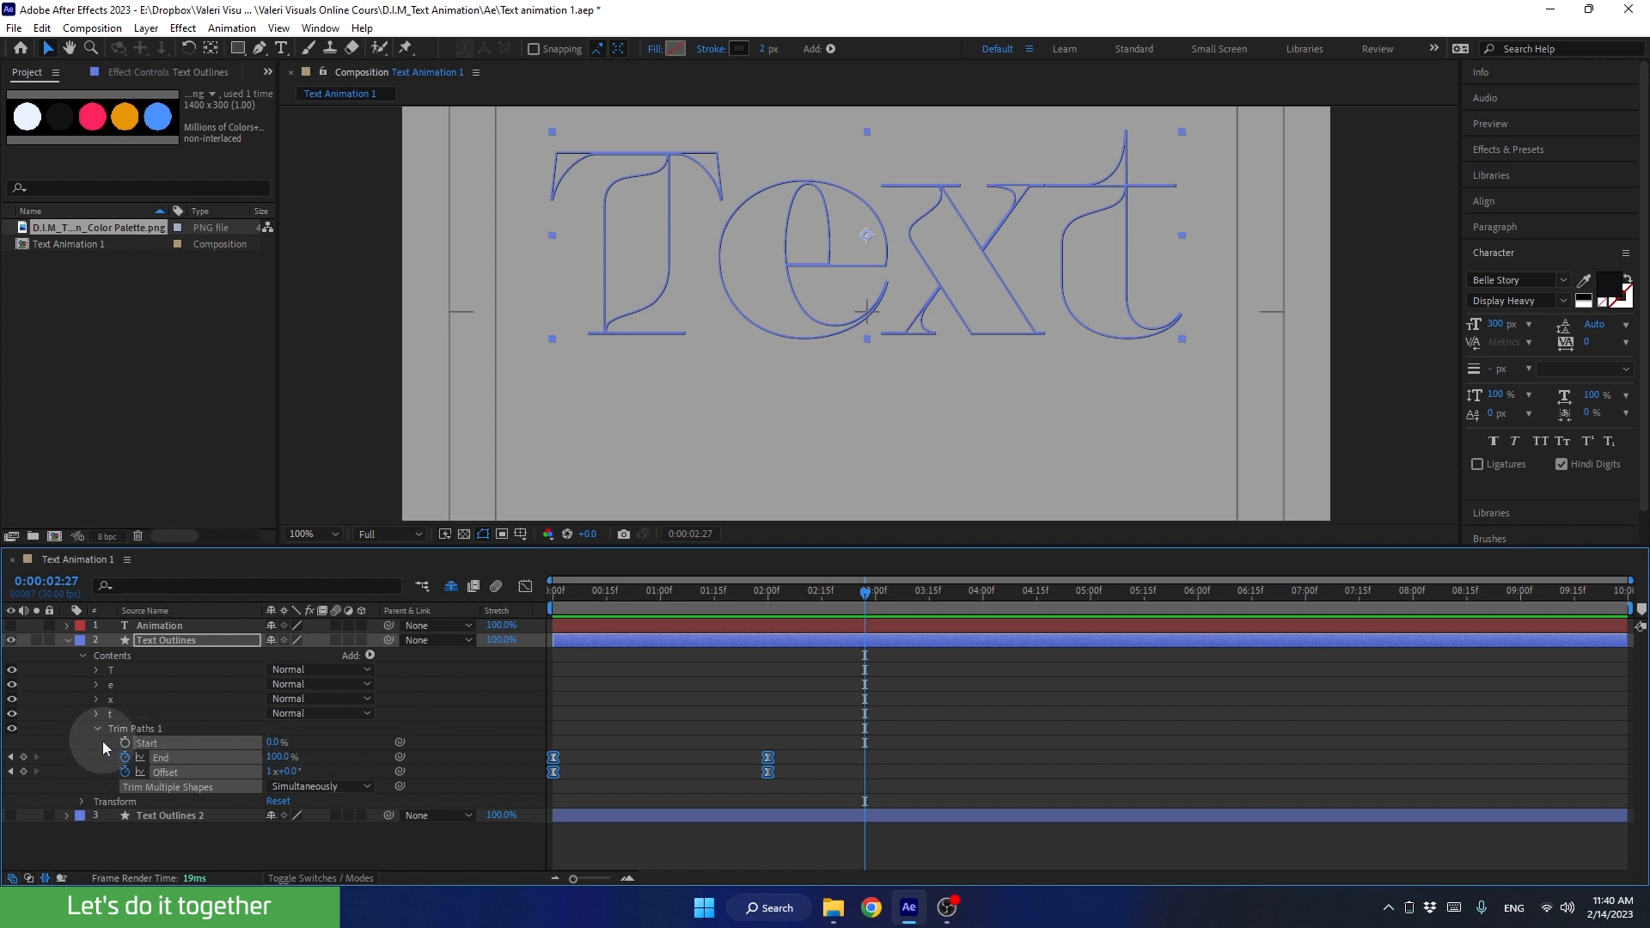
Step: Collapse the contents of Text Outlines and show only its keyframed End and Offset properties
click(98, 728)
click(67, 640)
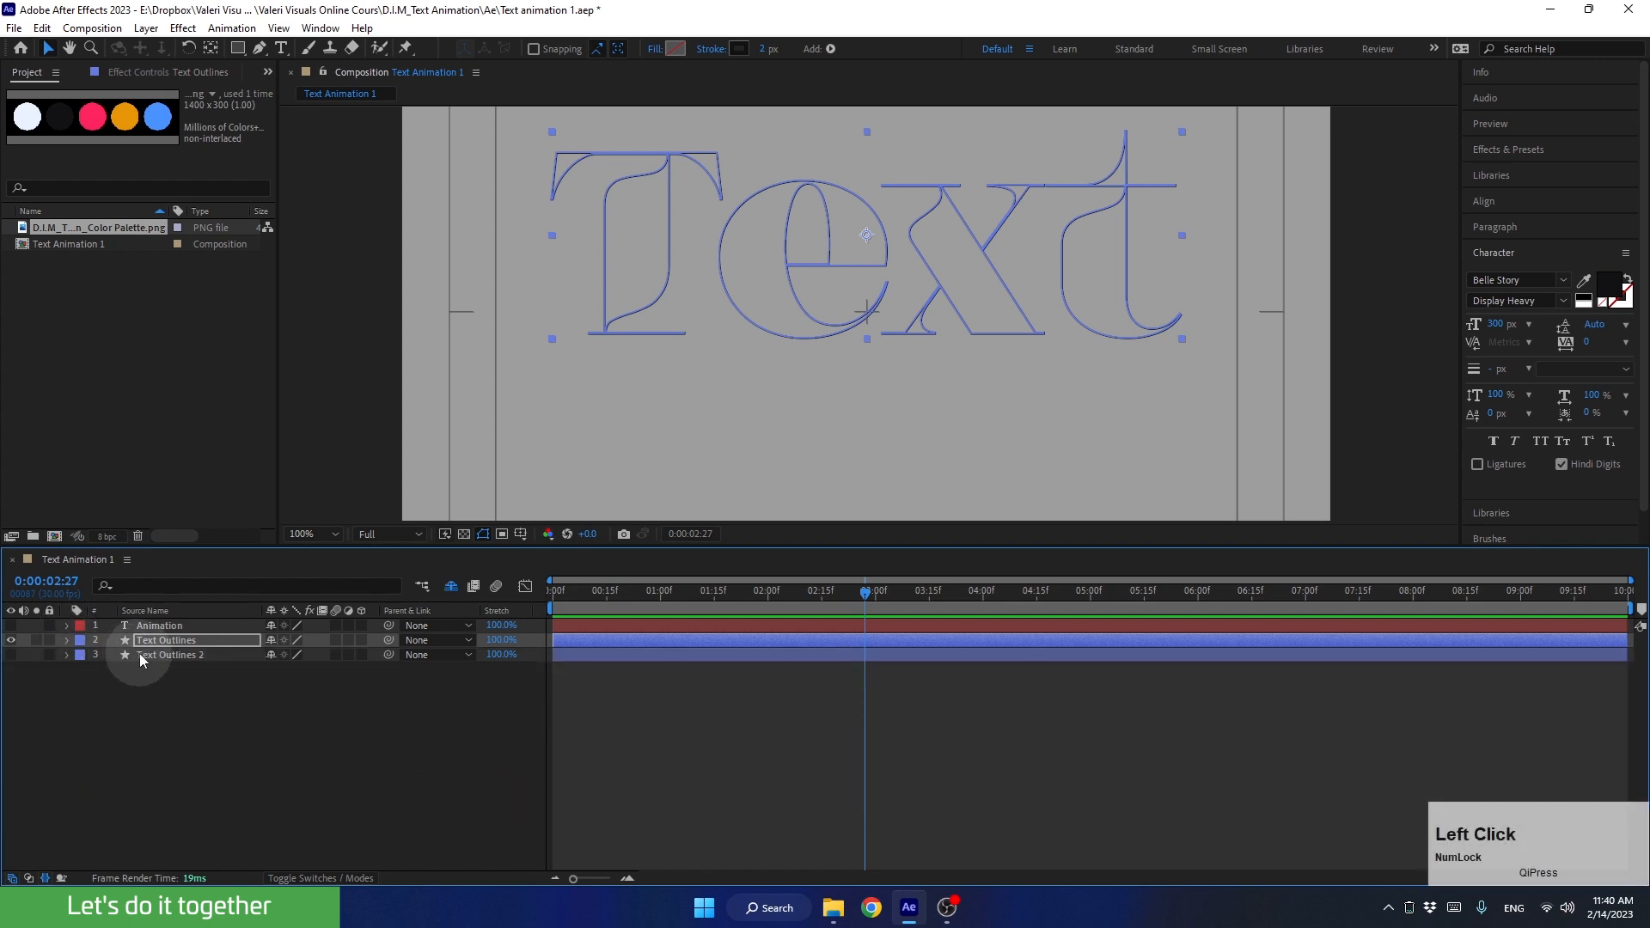
click(139, 653)
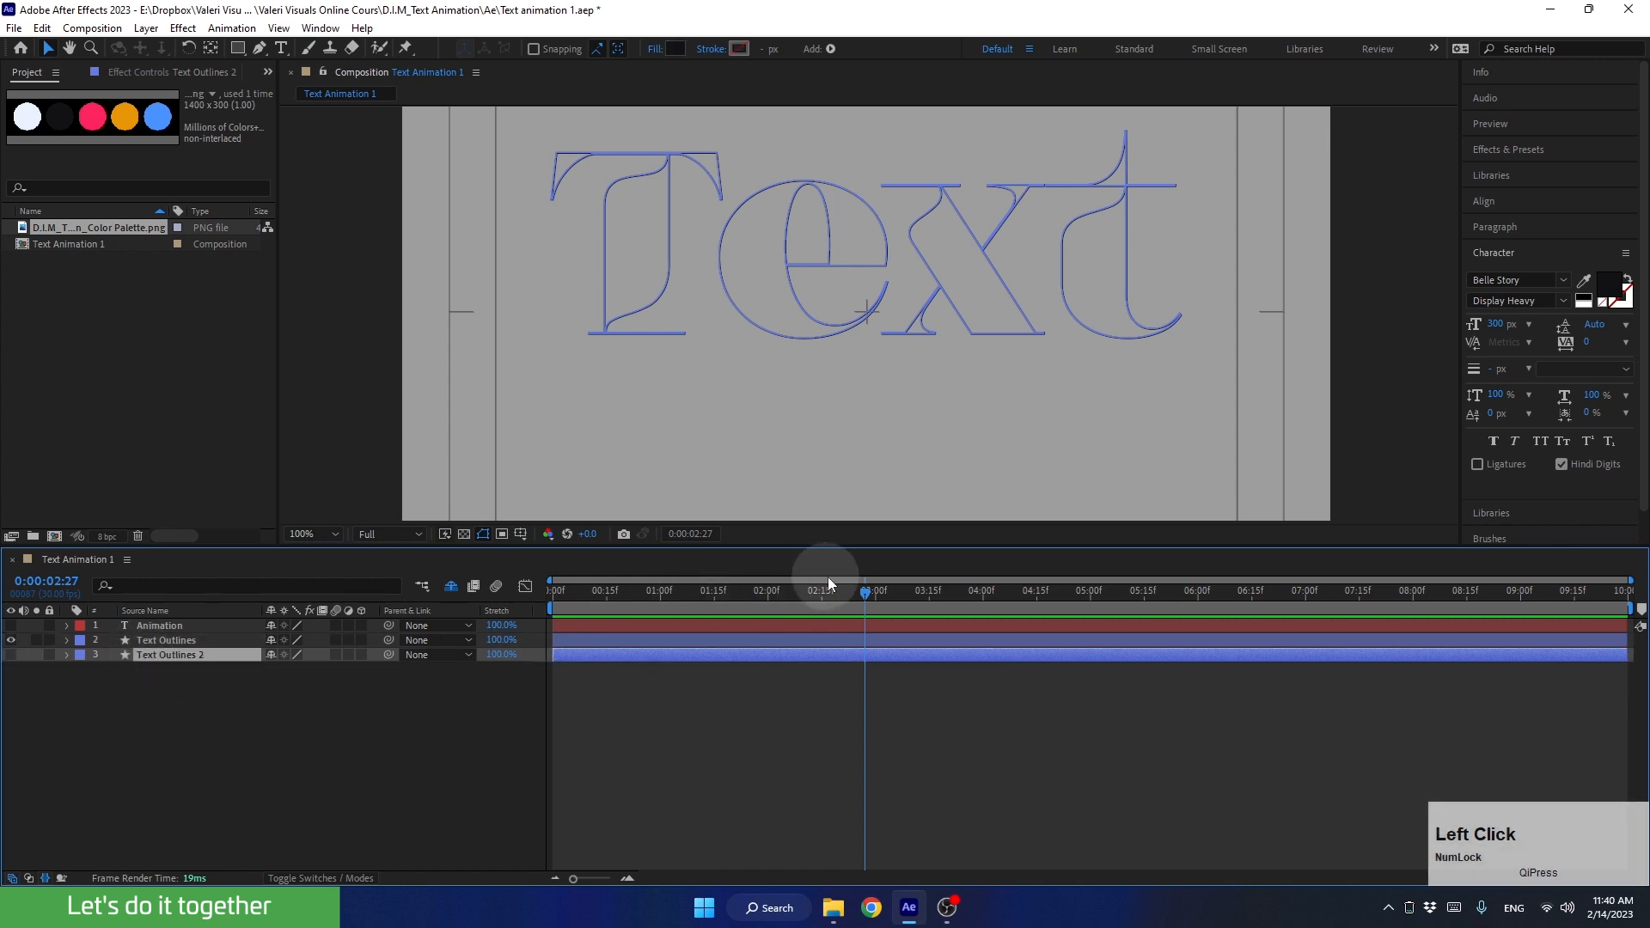
drag(825, 591, 685, 622)
click(703, 668)
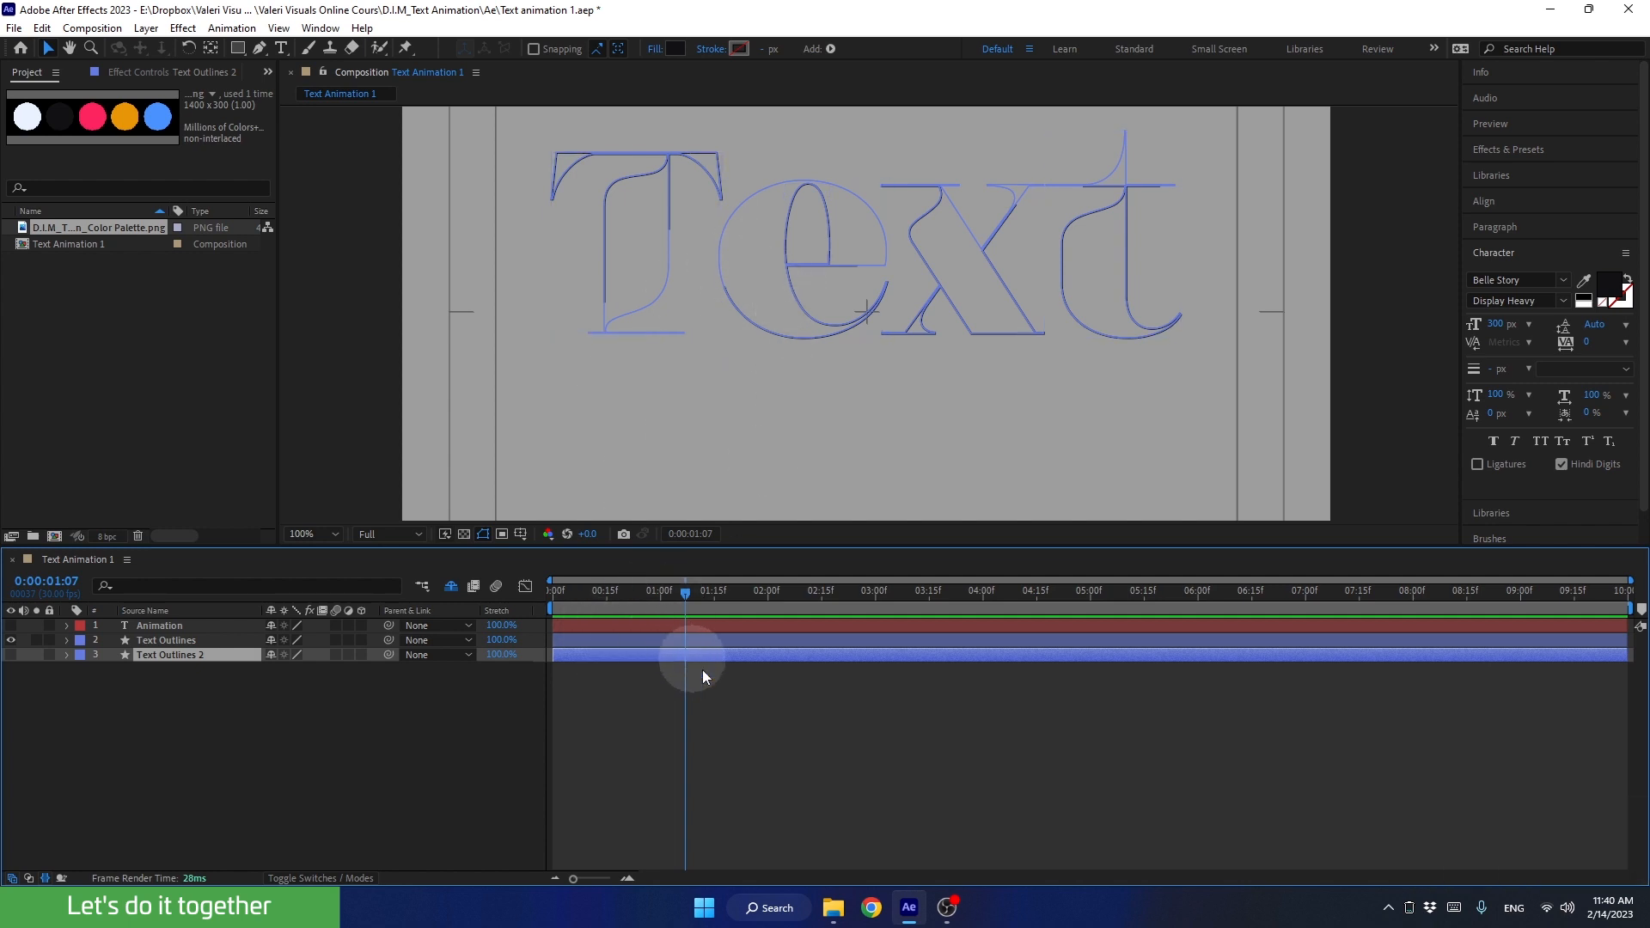
click(688, 652)
click(684, 642)
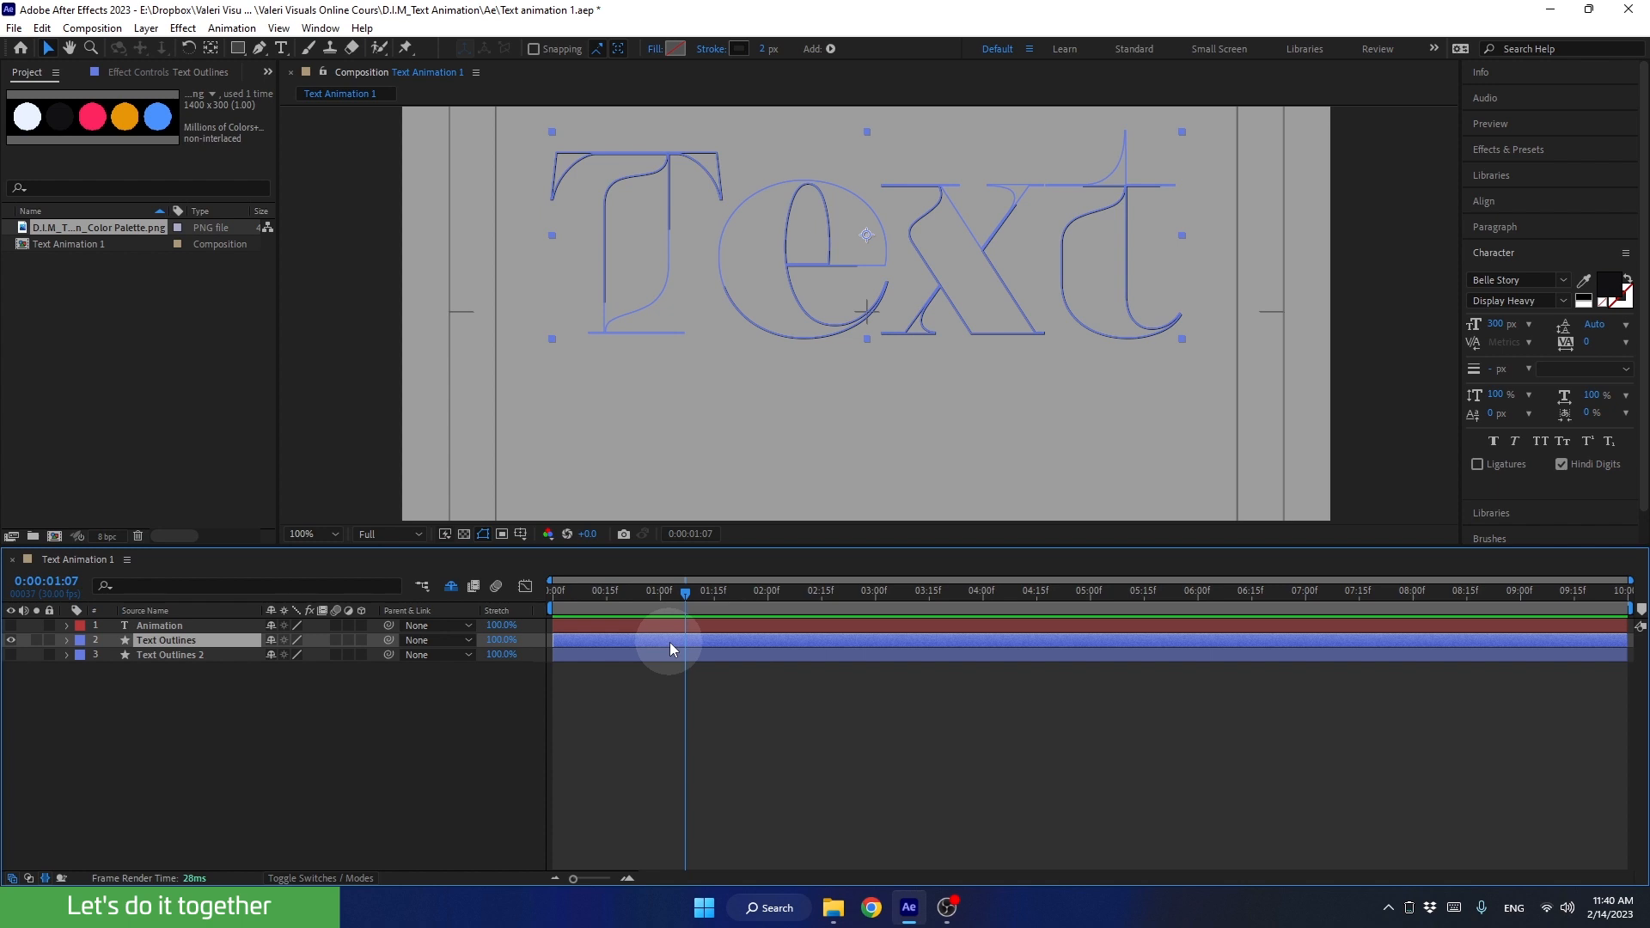
key(u)
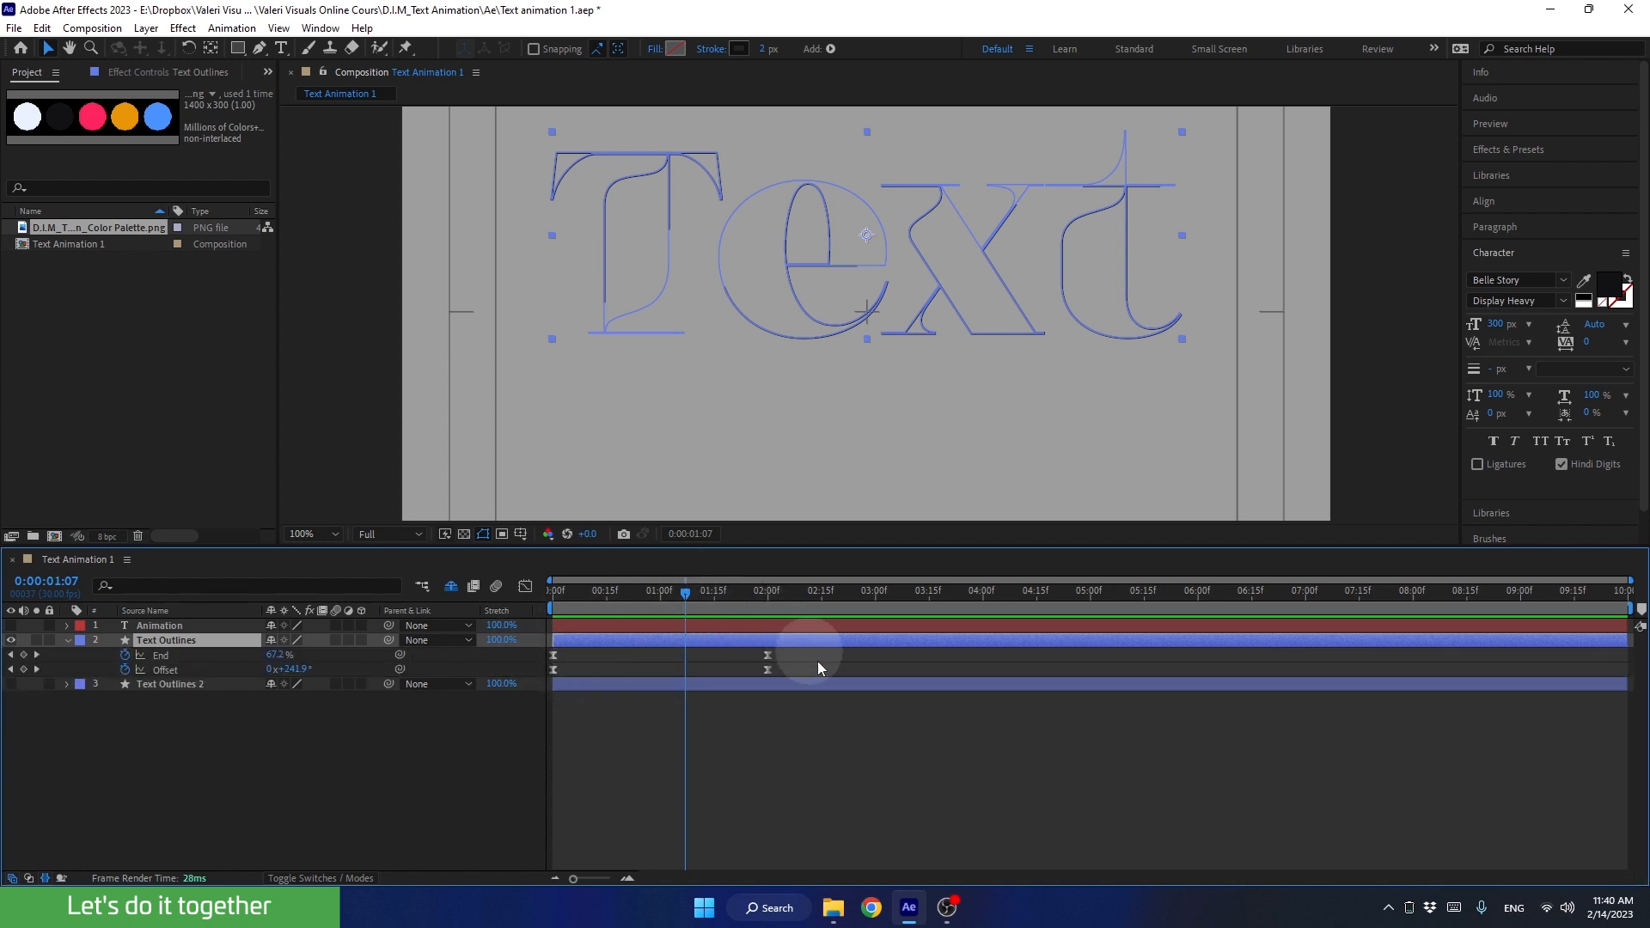
Step: Go to 0:00:01:15 and make the filled layer Text Outlines 2 visible
drag(687, 604, 714, 606)
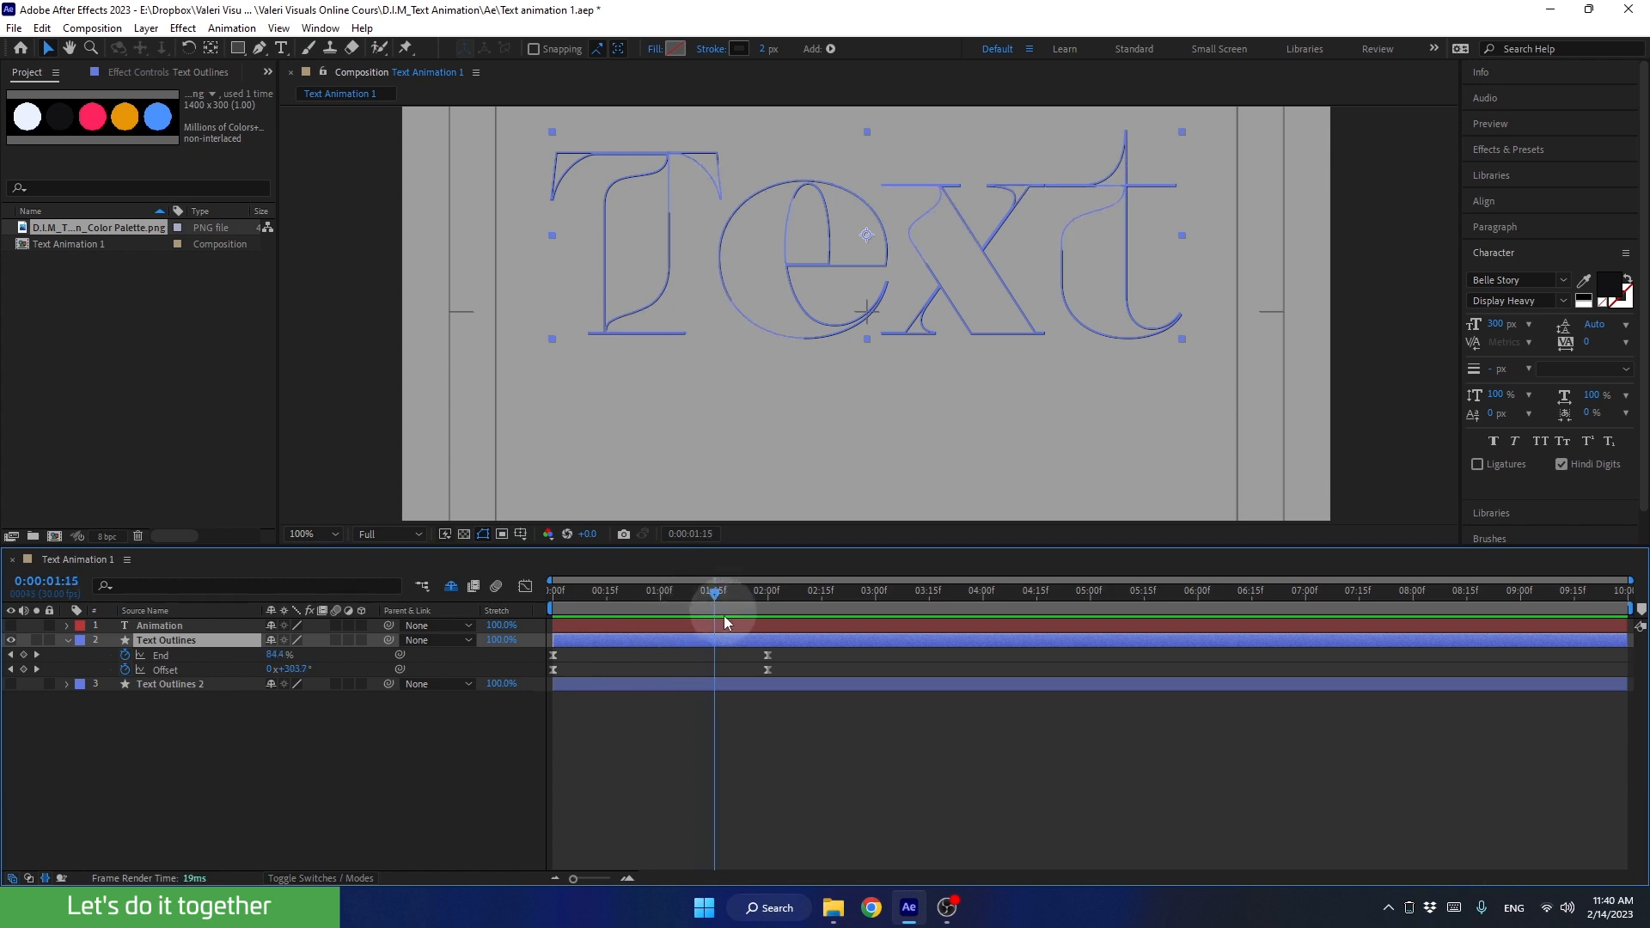
click(731, 684)
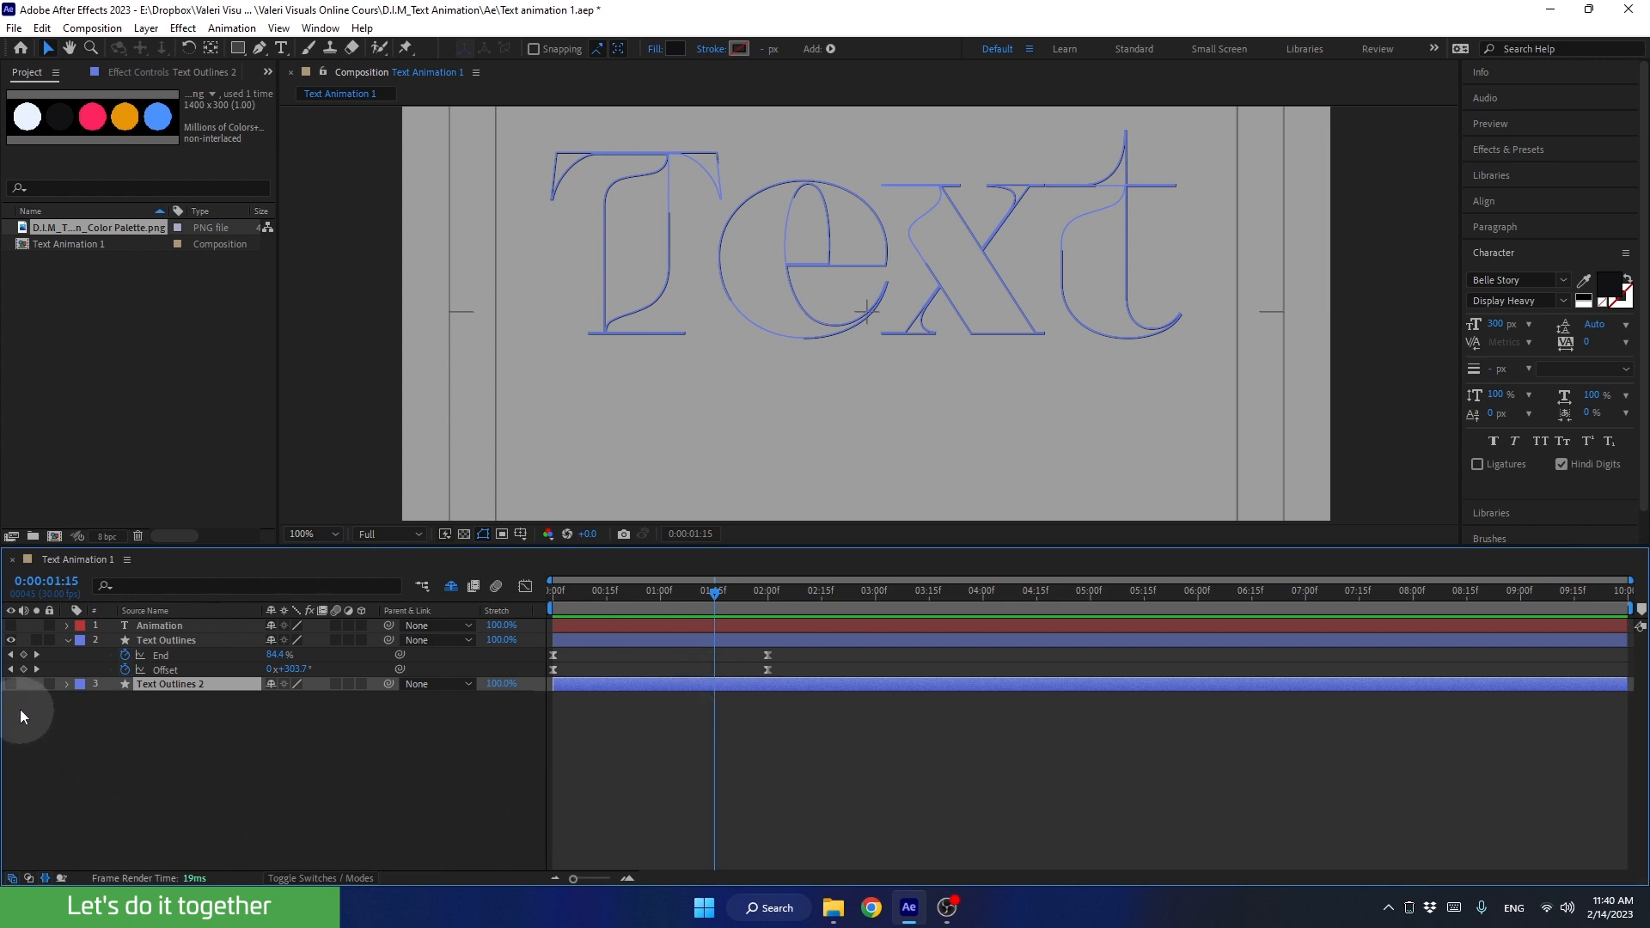
click(11, 683)
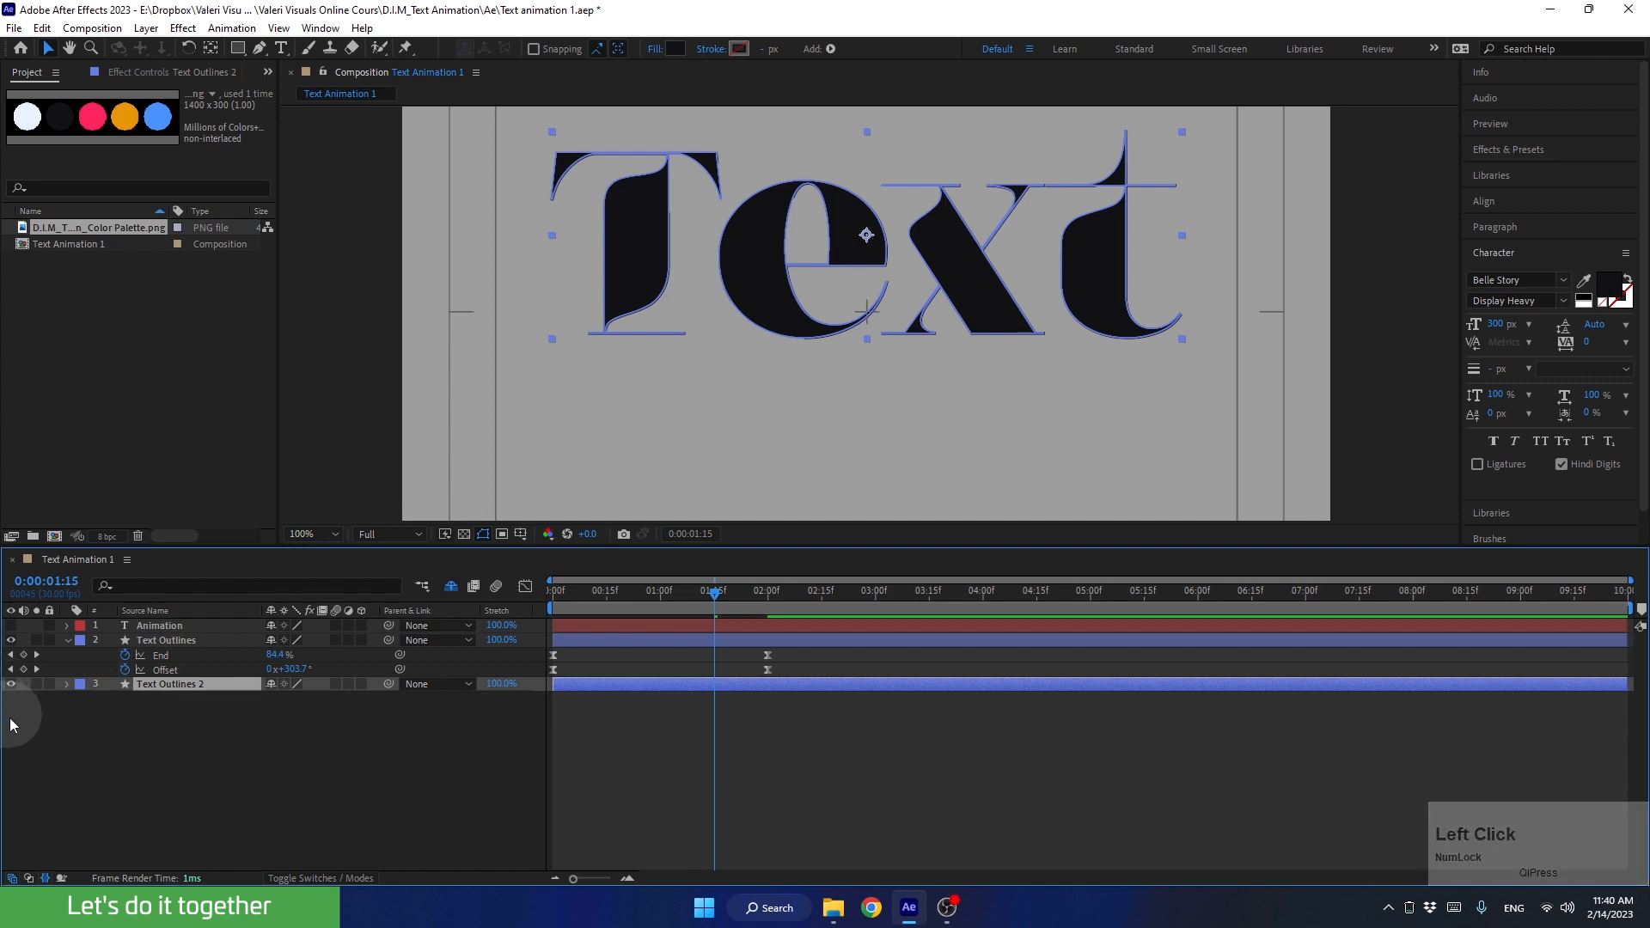
Step: Try out the Opacity among the transform properties of Text Outlines 2 and return it to 100%
click(62, 688)
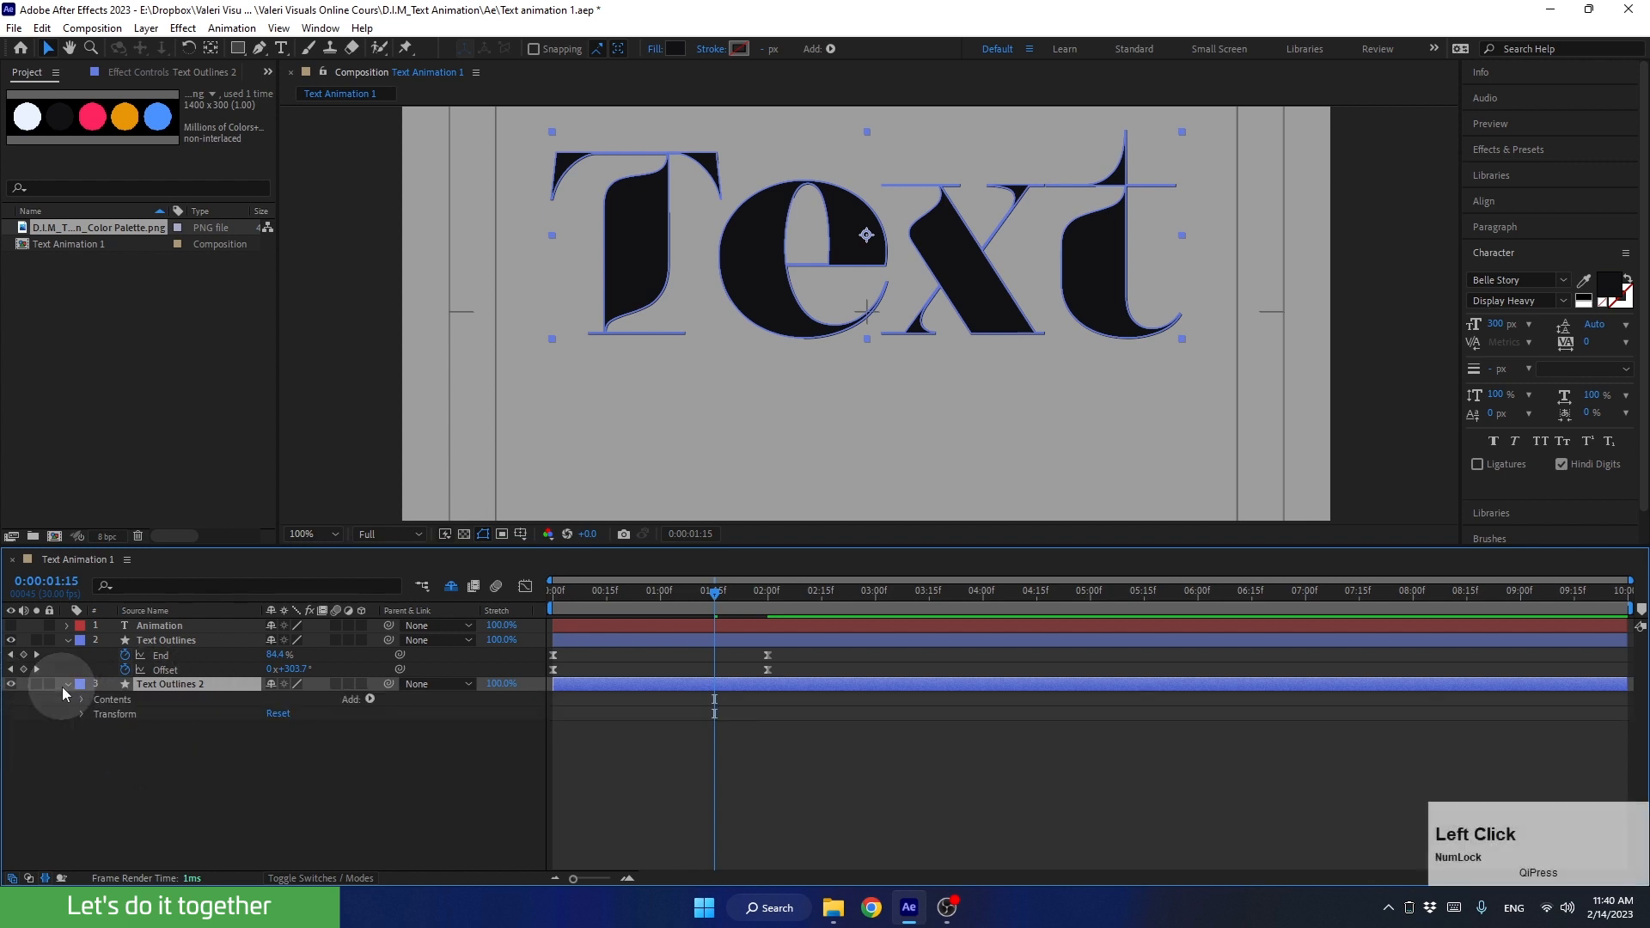
click(82, 711)
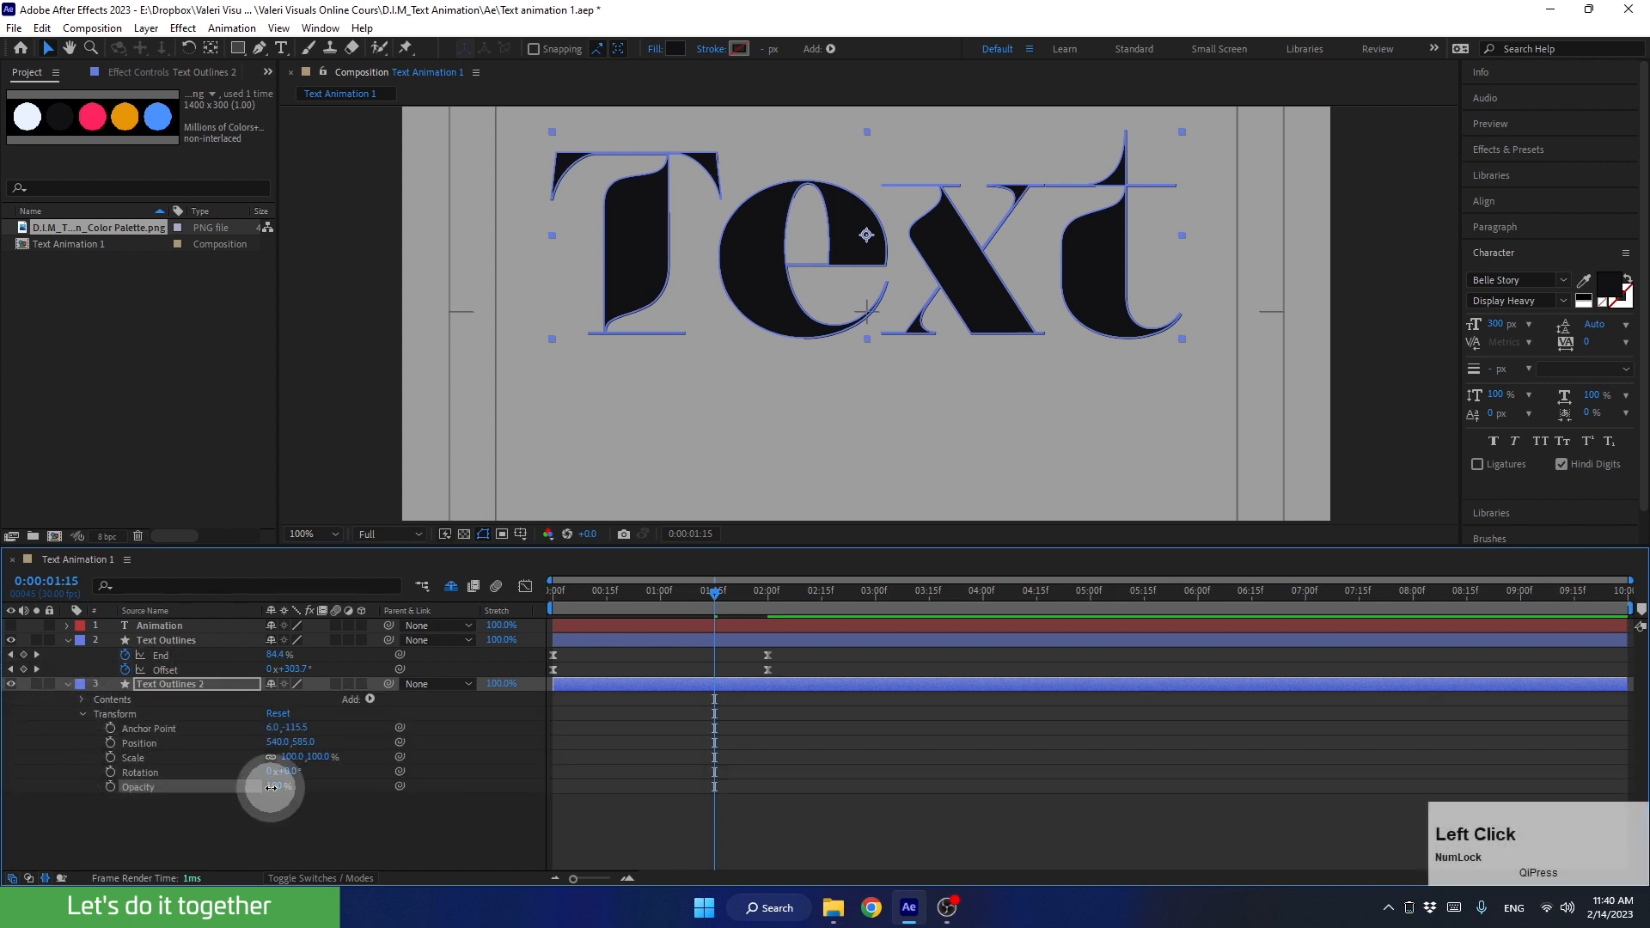
drag(272, 786, 430, 808)
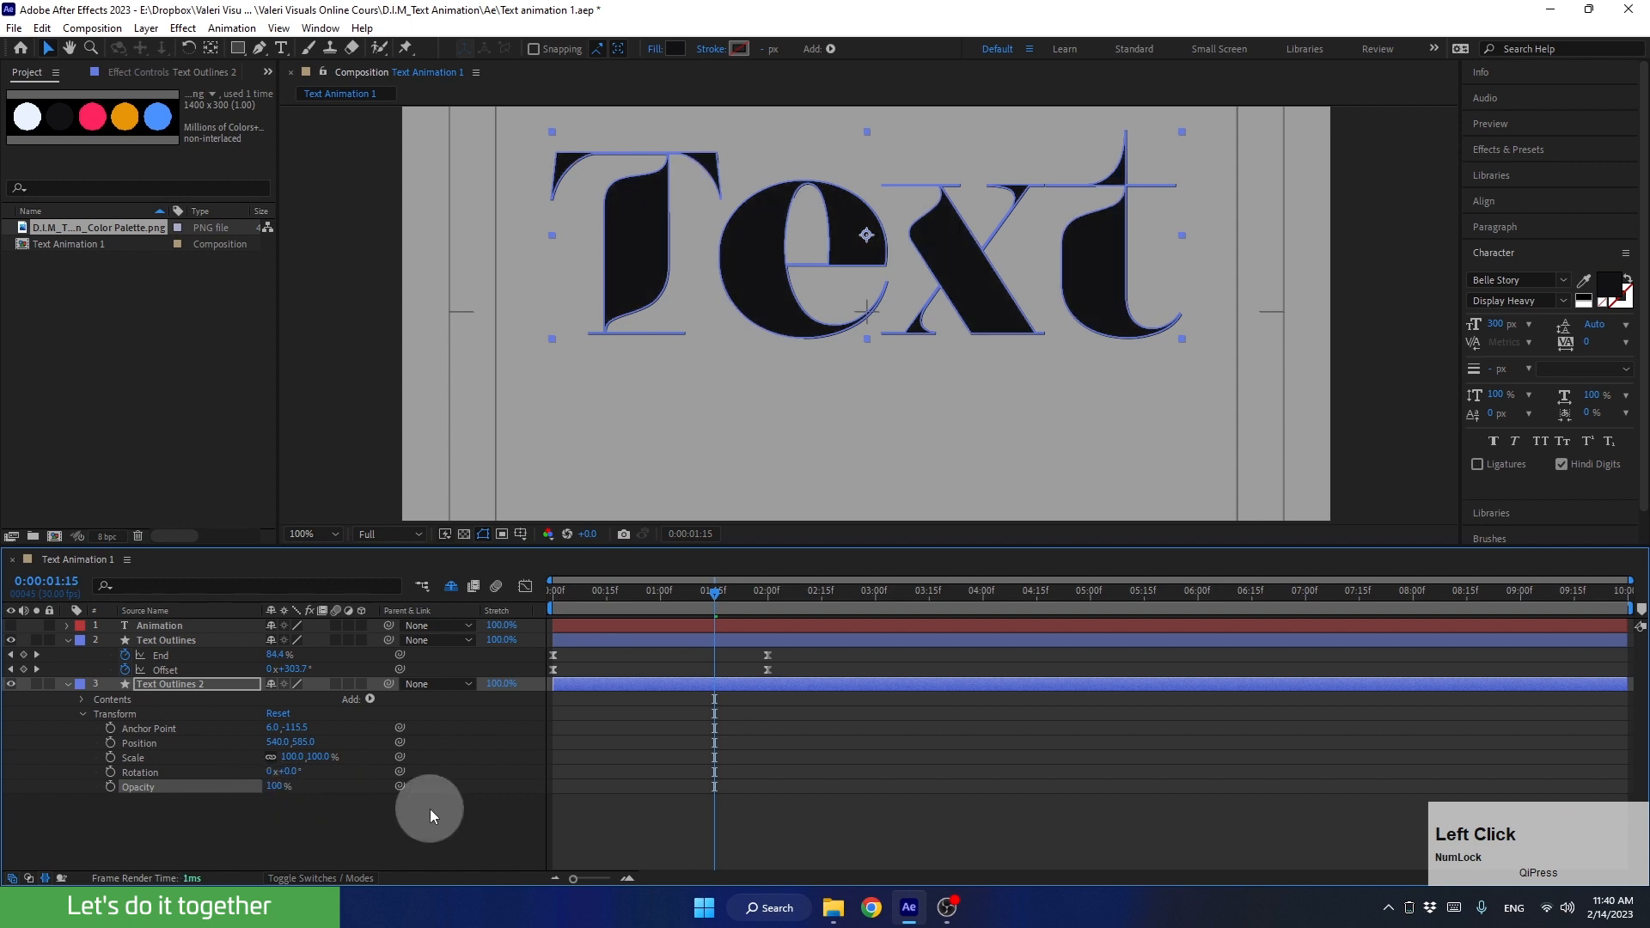
click(84, 714)
click(66, 684)
Step: Keyframe the Opacity of Text Outlines 2 from 0% at 0:00:01:15 to 100% at 0:00:02:15
click(182, 684)
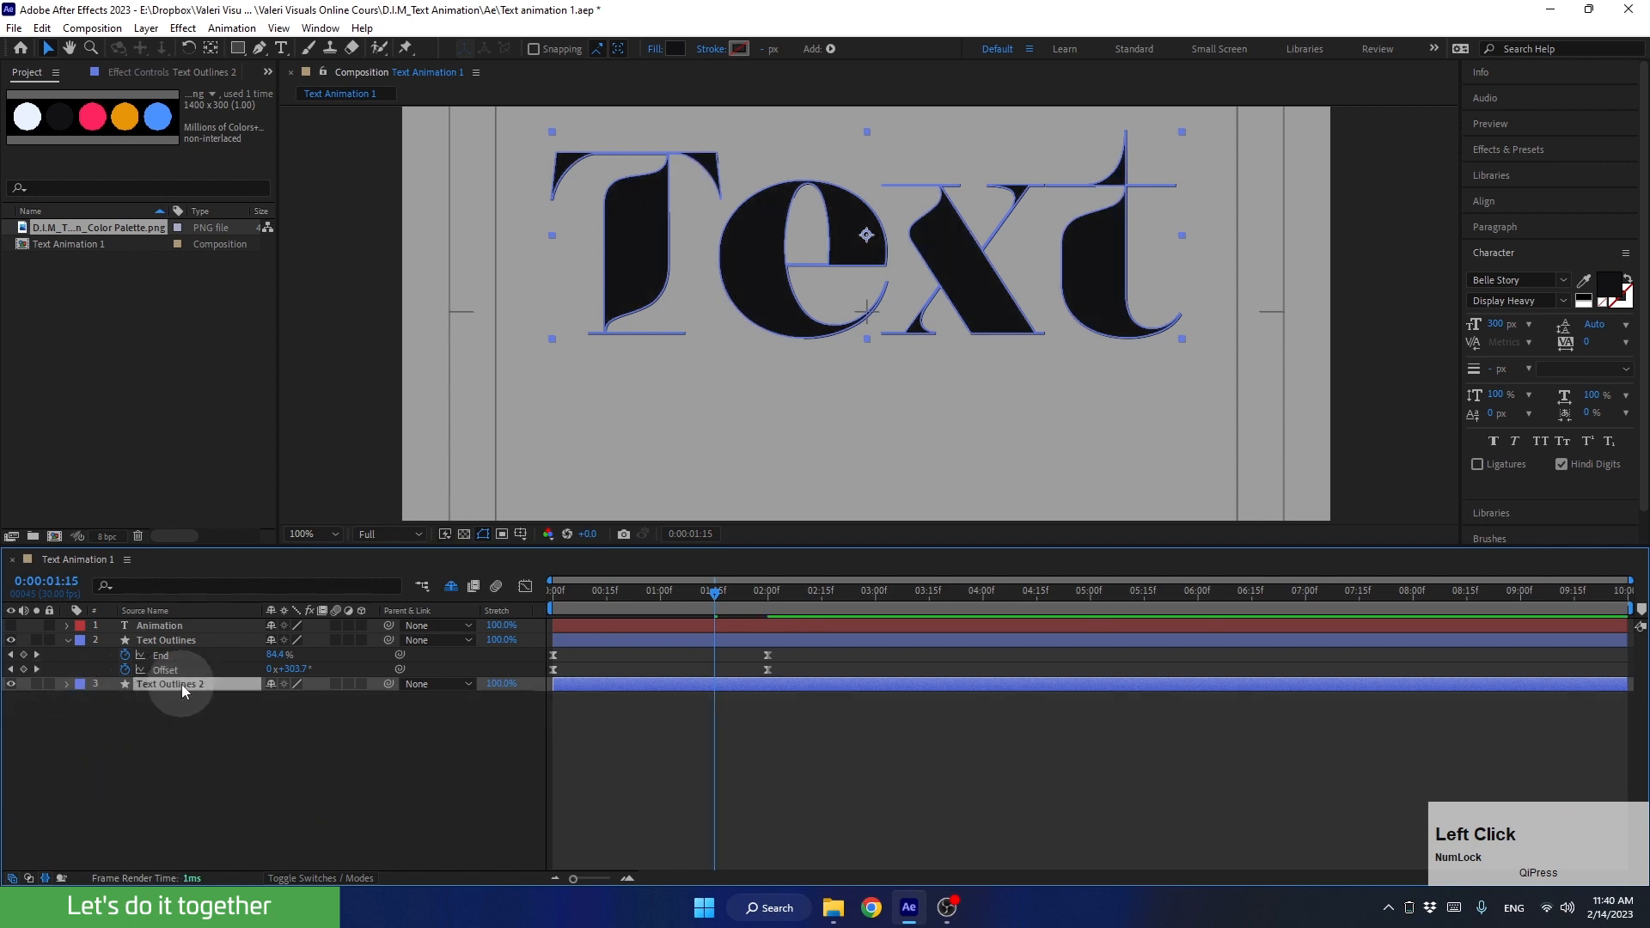
key(t)
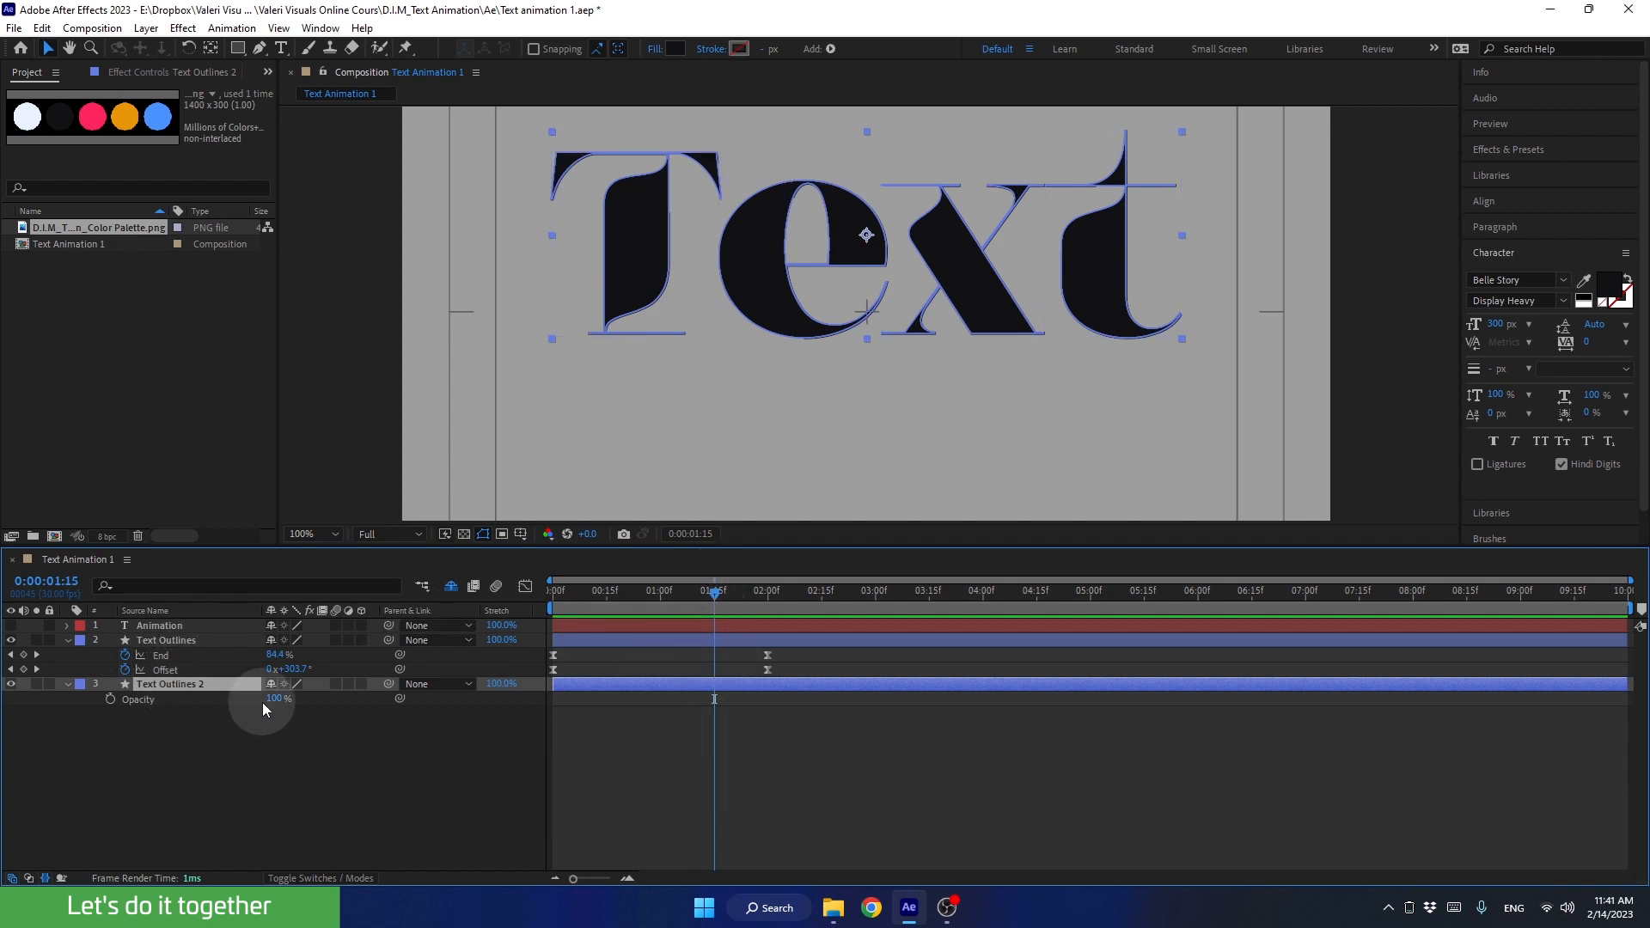
drag(269, 699, 96, 736)
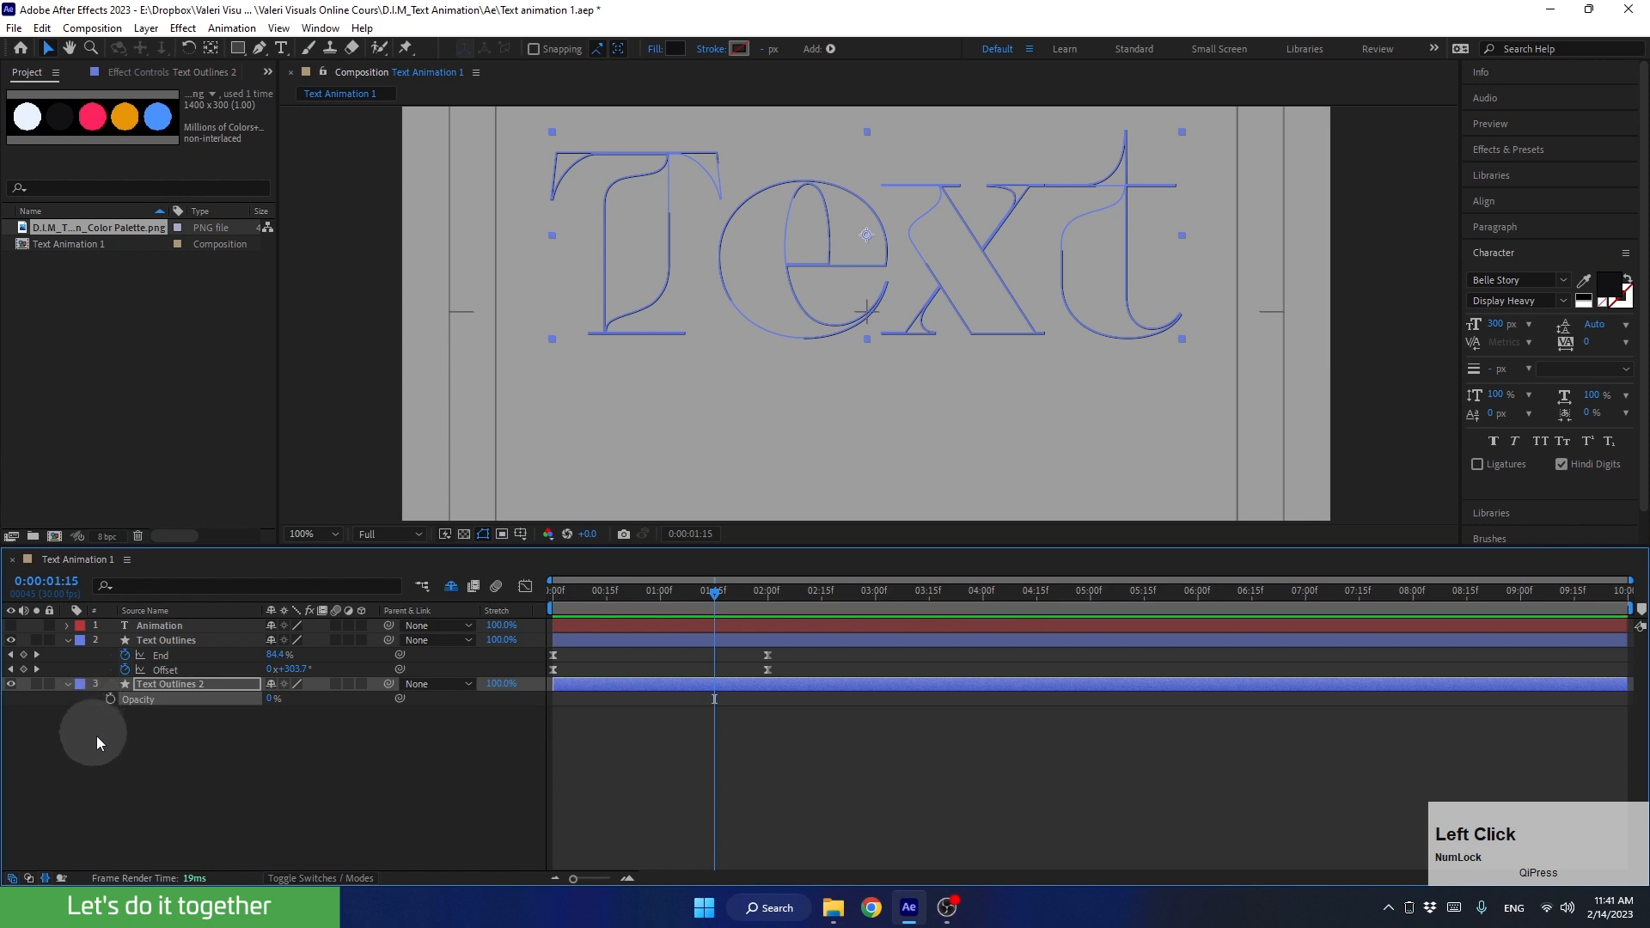
click(108, 698)
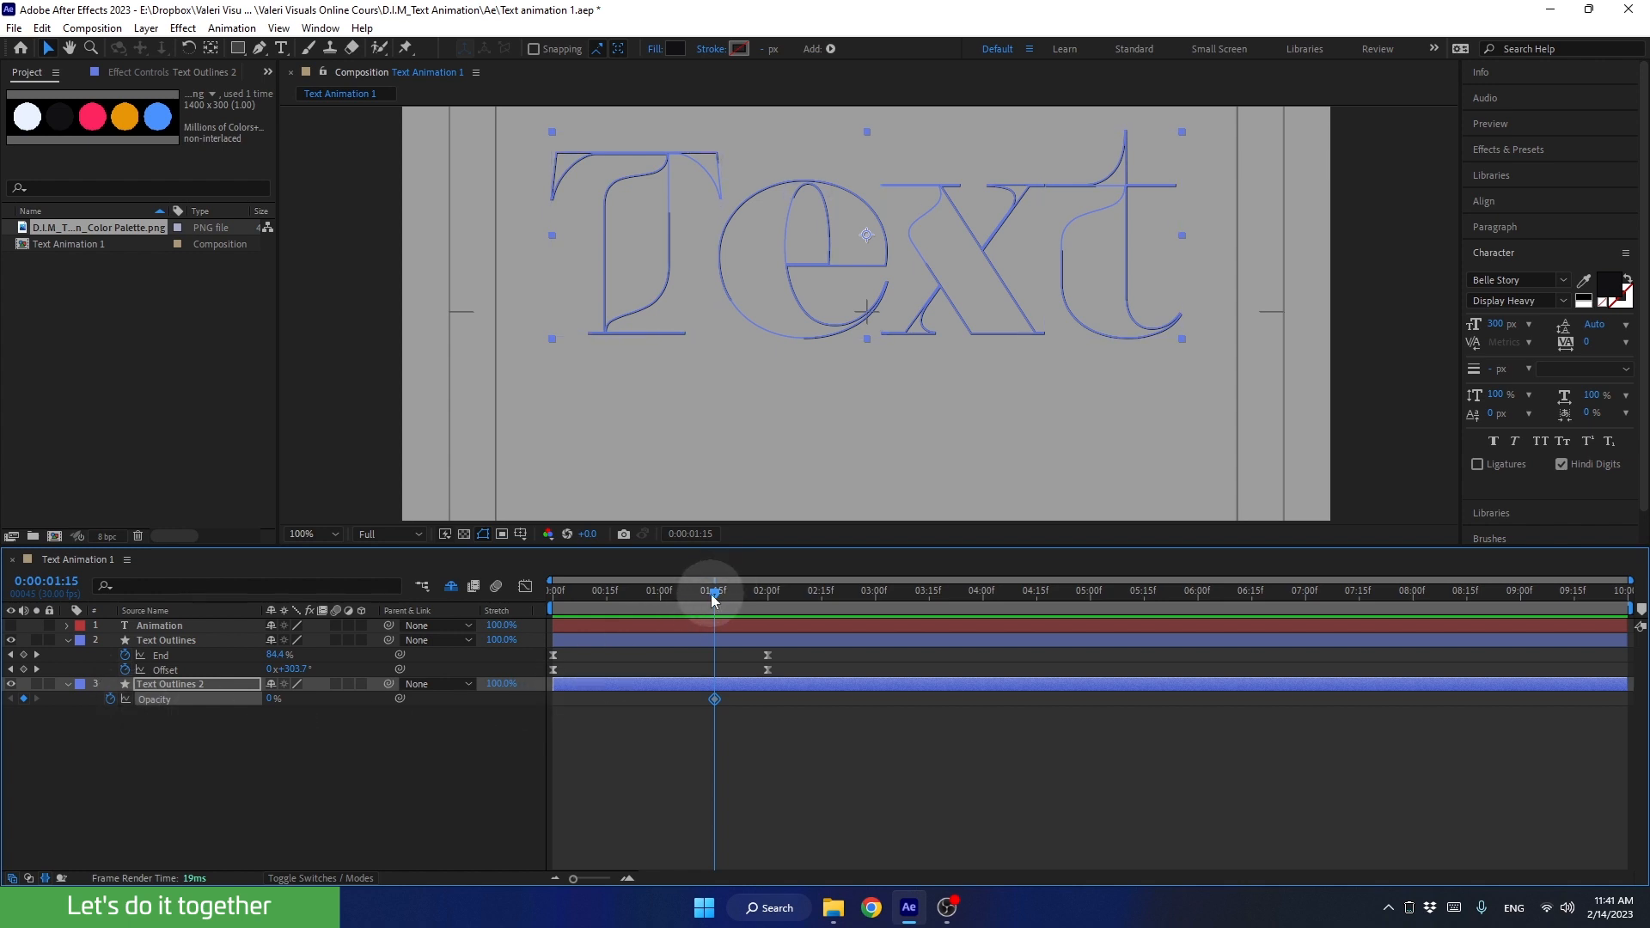
drag(712, 593, 817, 621)
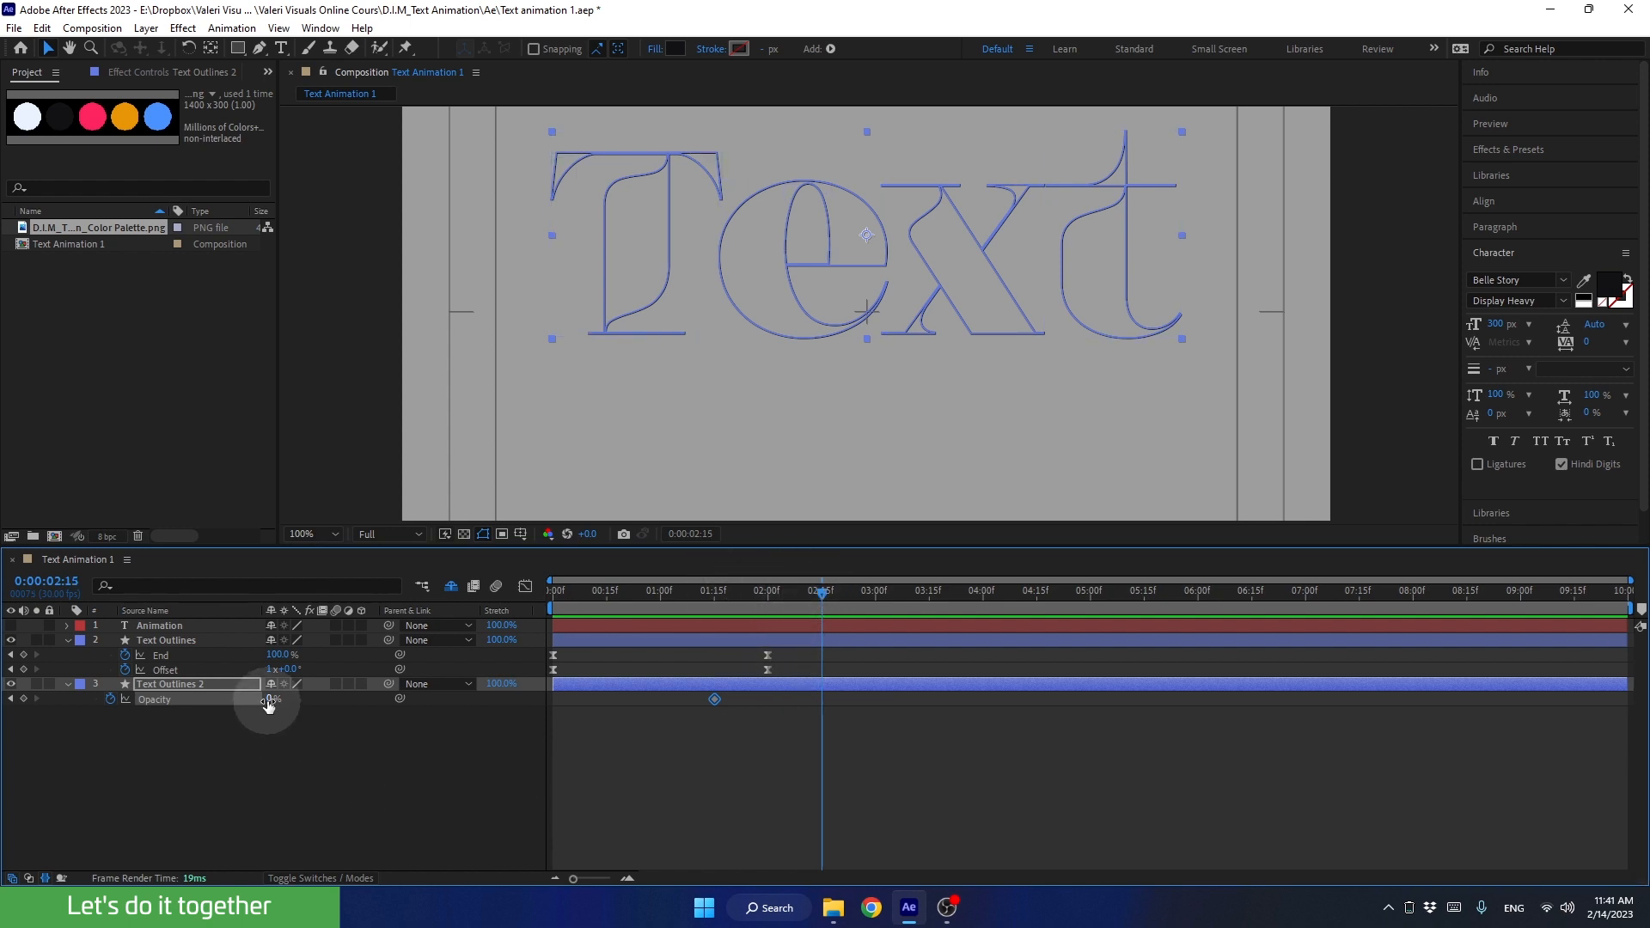
drag(268, 704, 325, 703)
Step: Apply Easy Ease to both Opacity keyframes of Text Outlines 2
drag(624, 728, 642, 730)
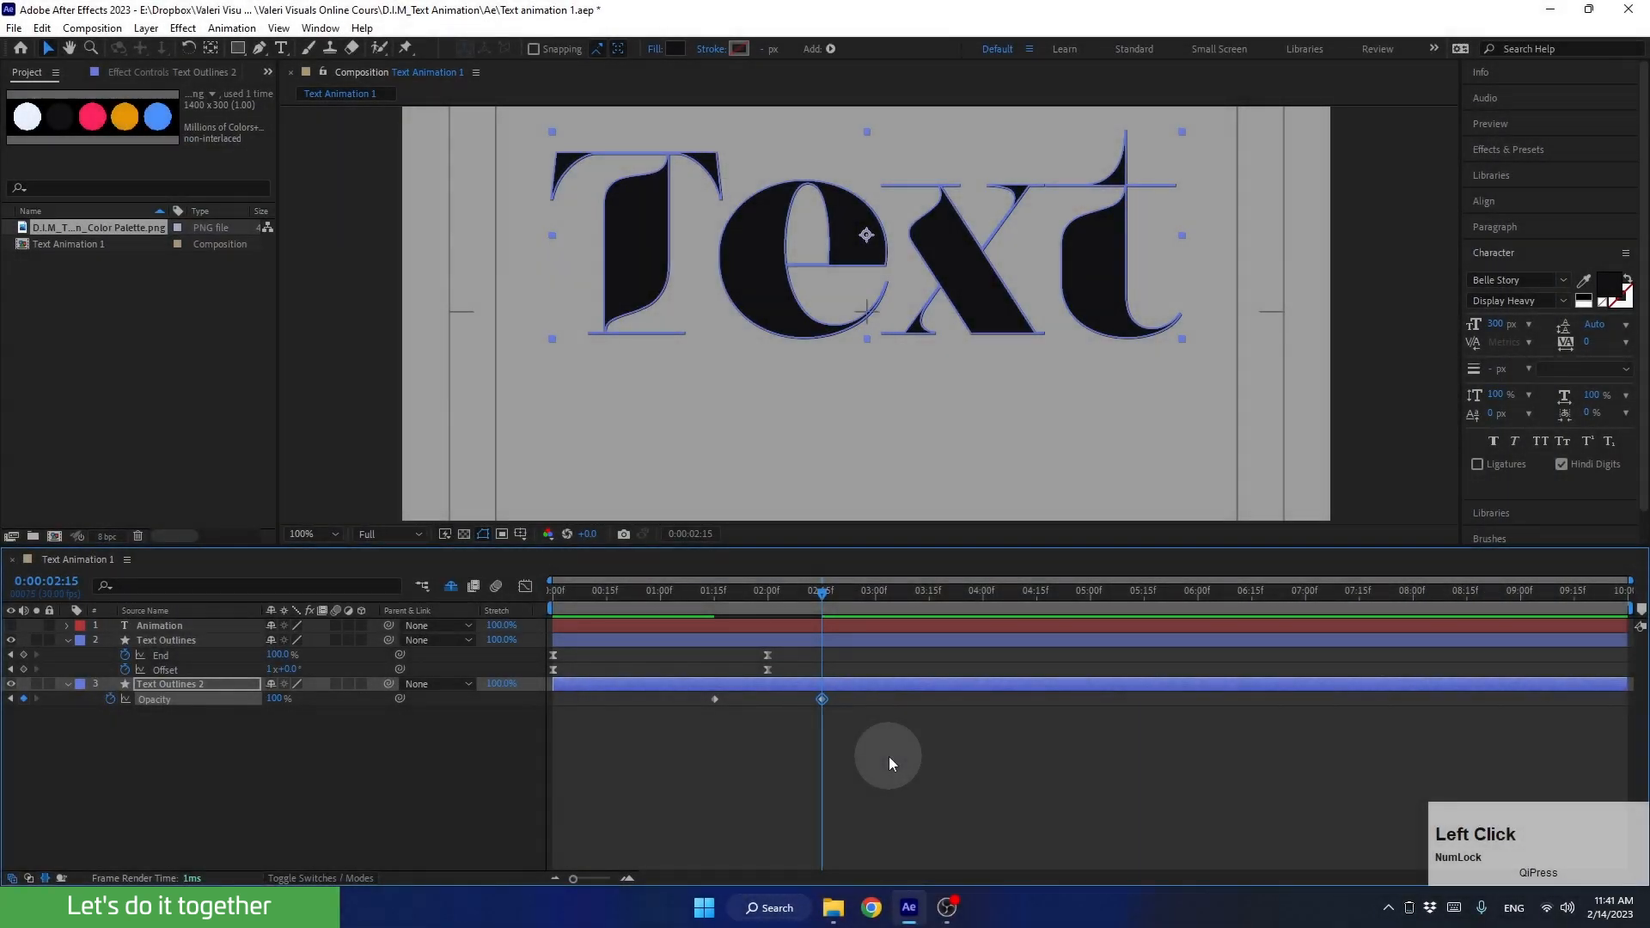
drag(889, 756, 641, 698)
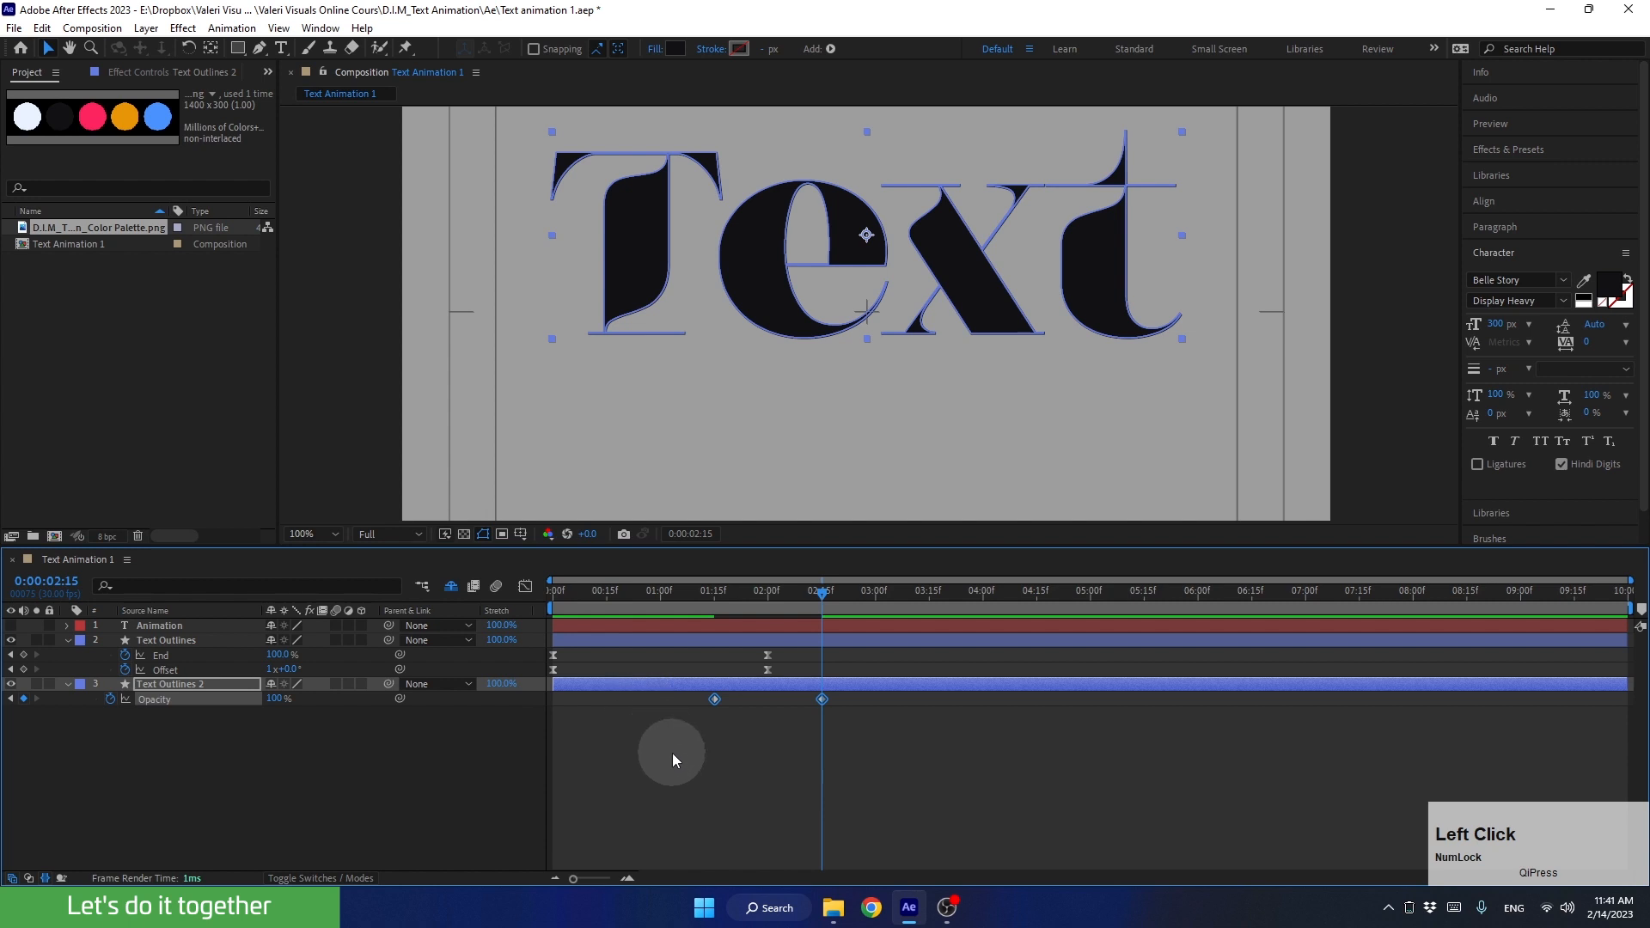
key(F9)
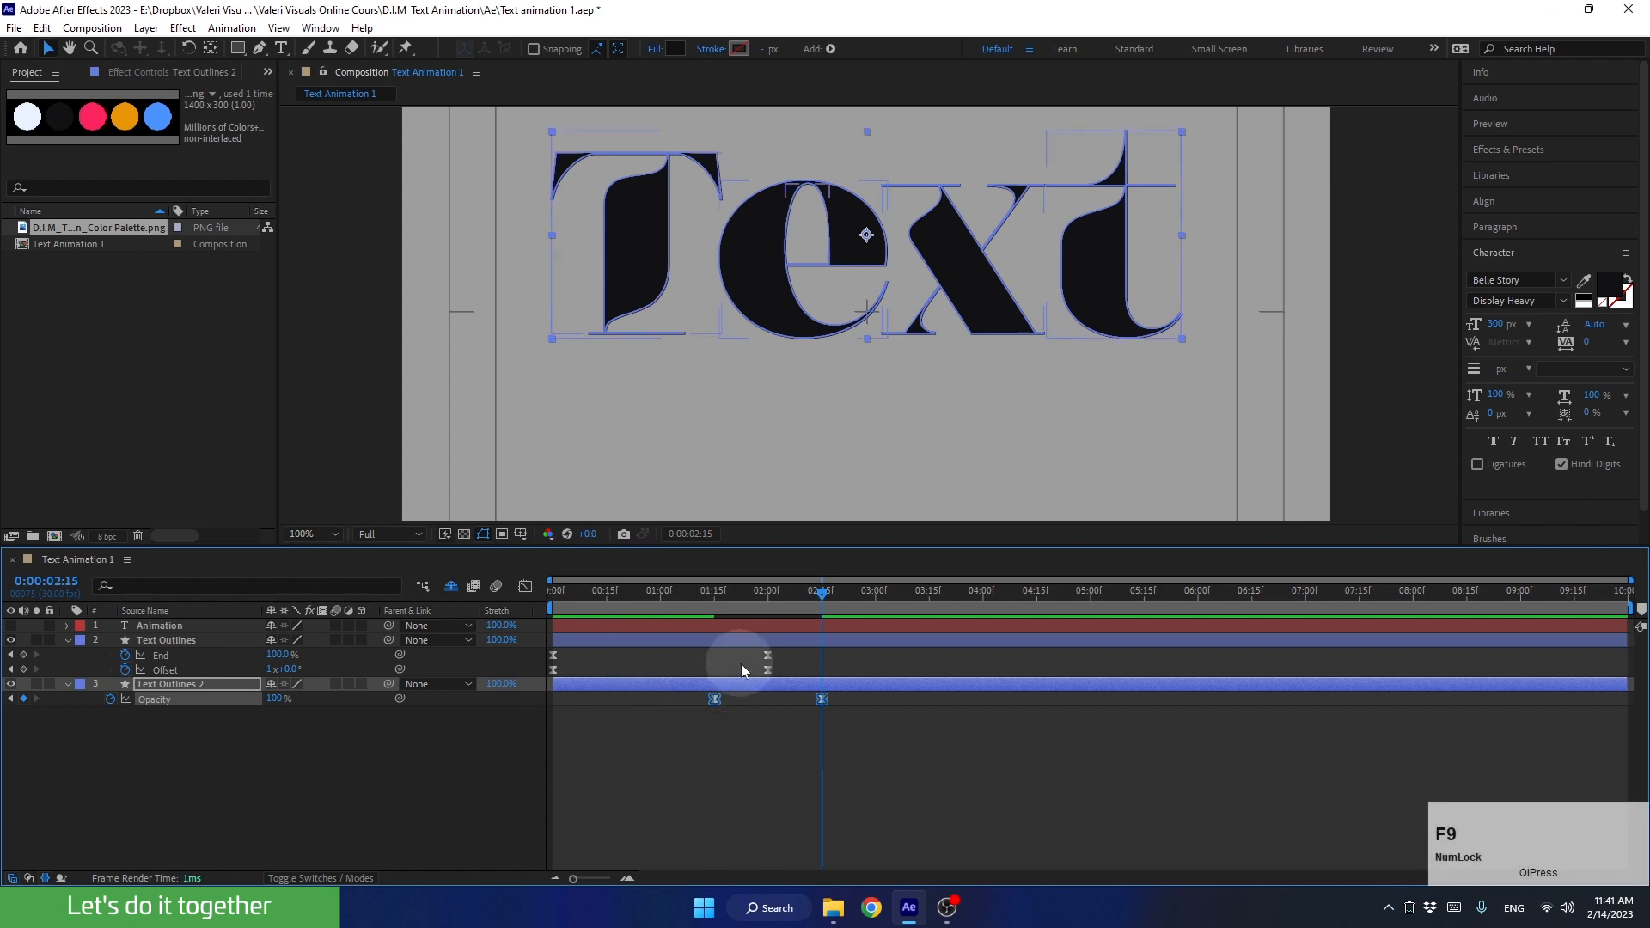
Step: Play the outline drawing and the fill's fade-in from the start of the composition
drag(779, 598, 438, 638)
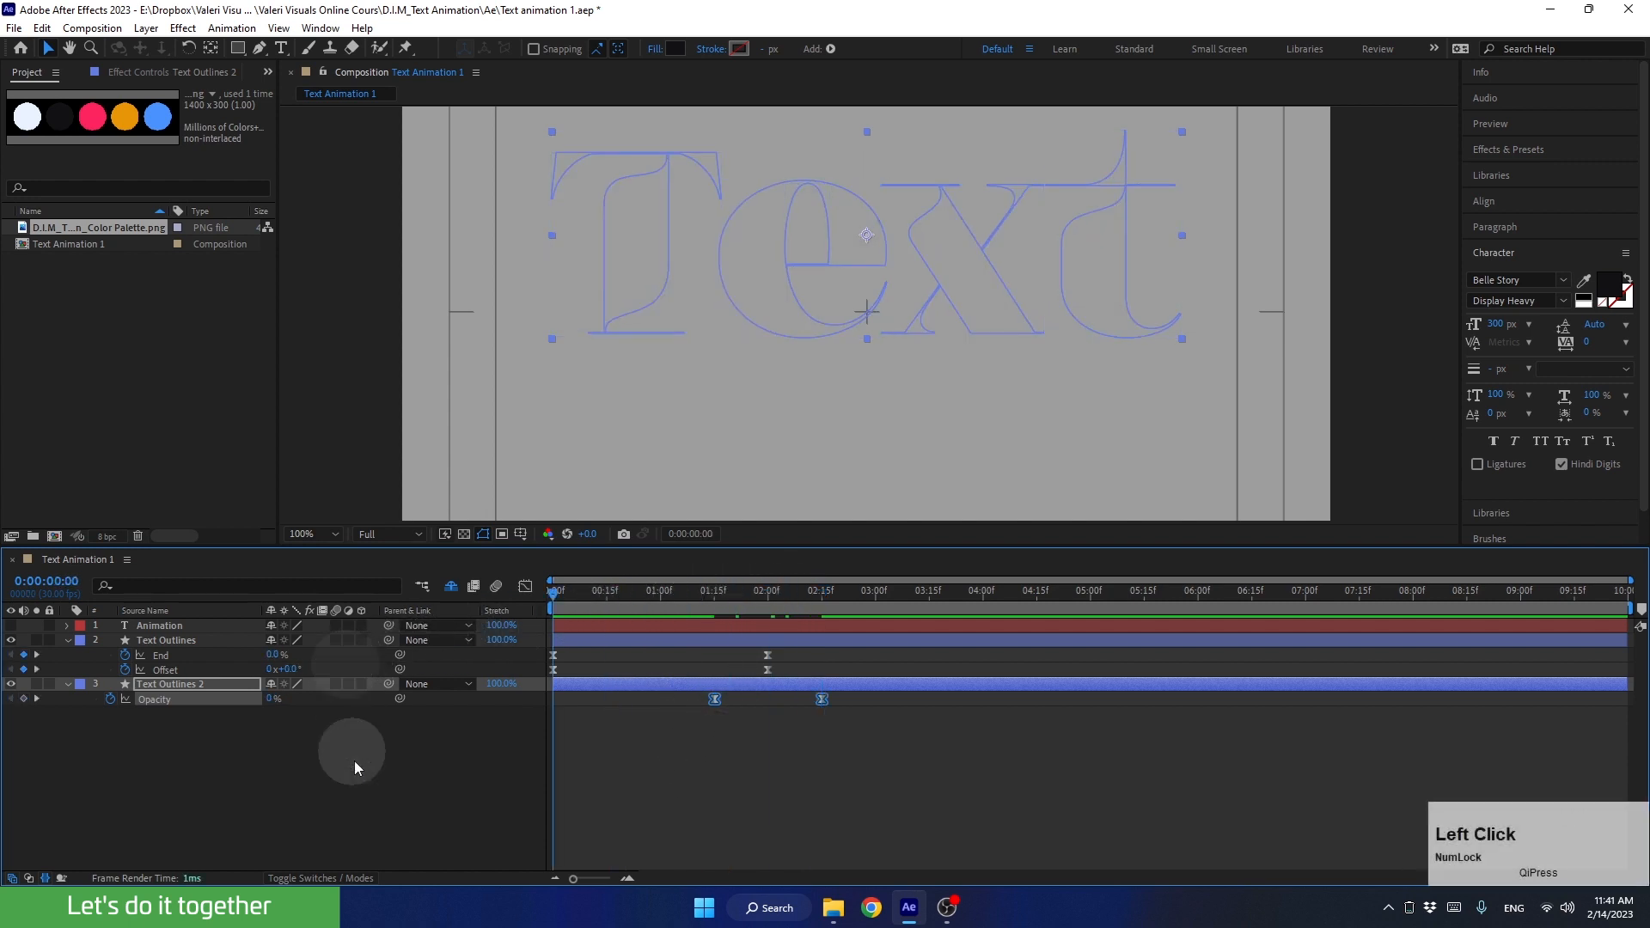
key(space)
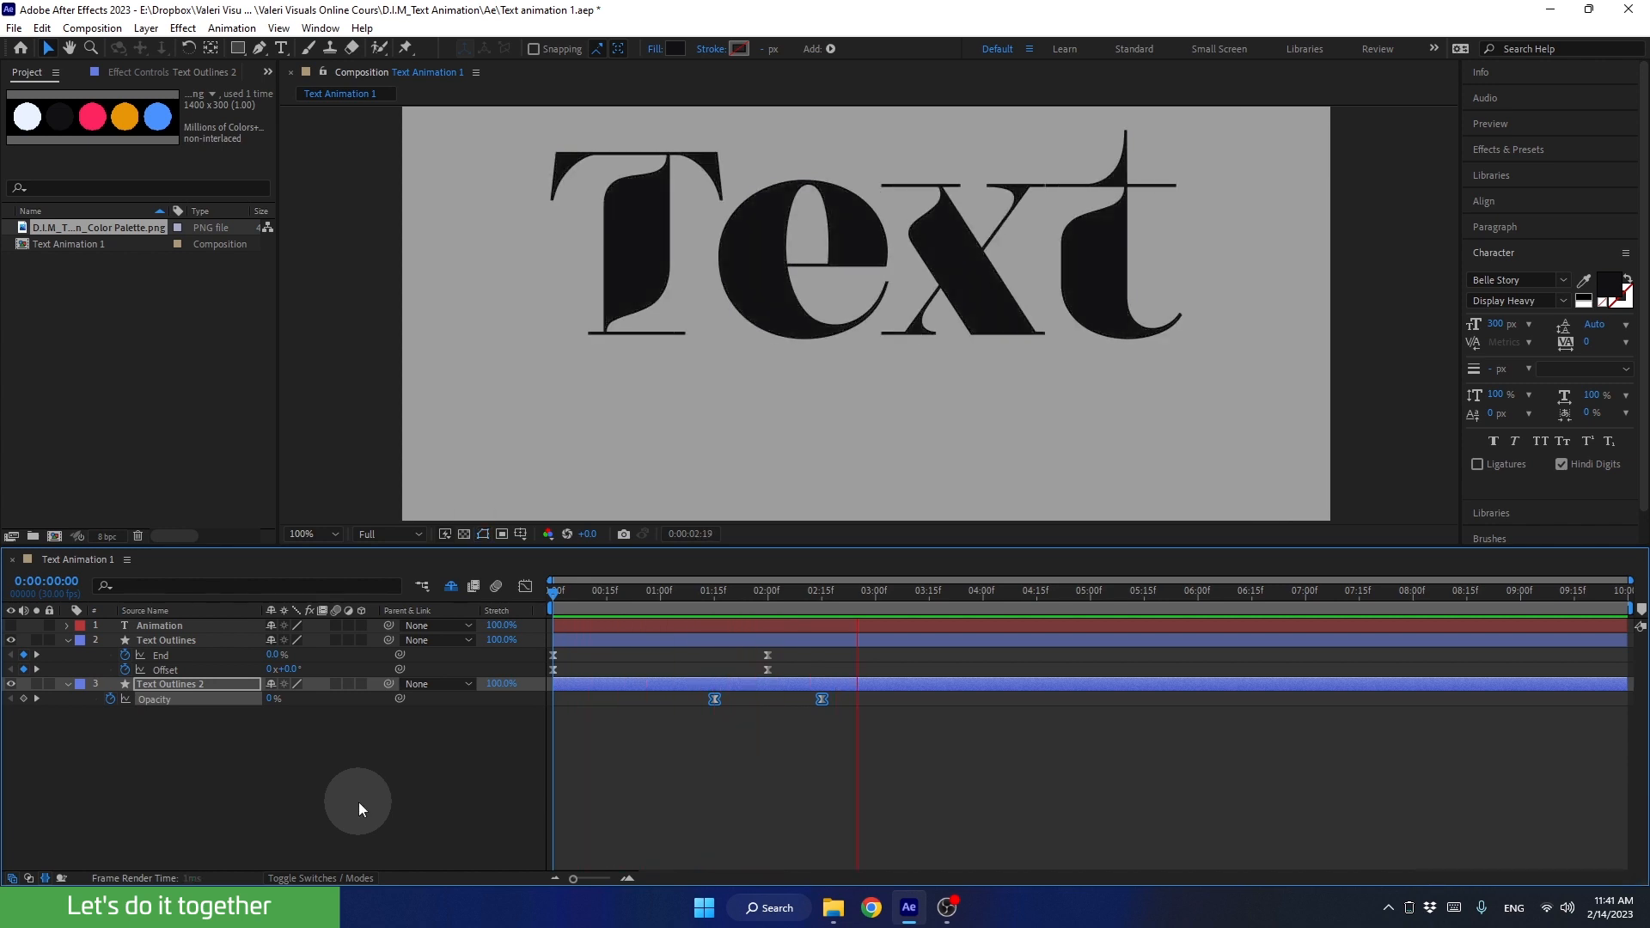
key(space)
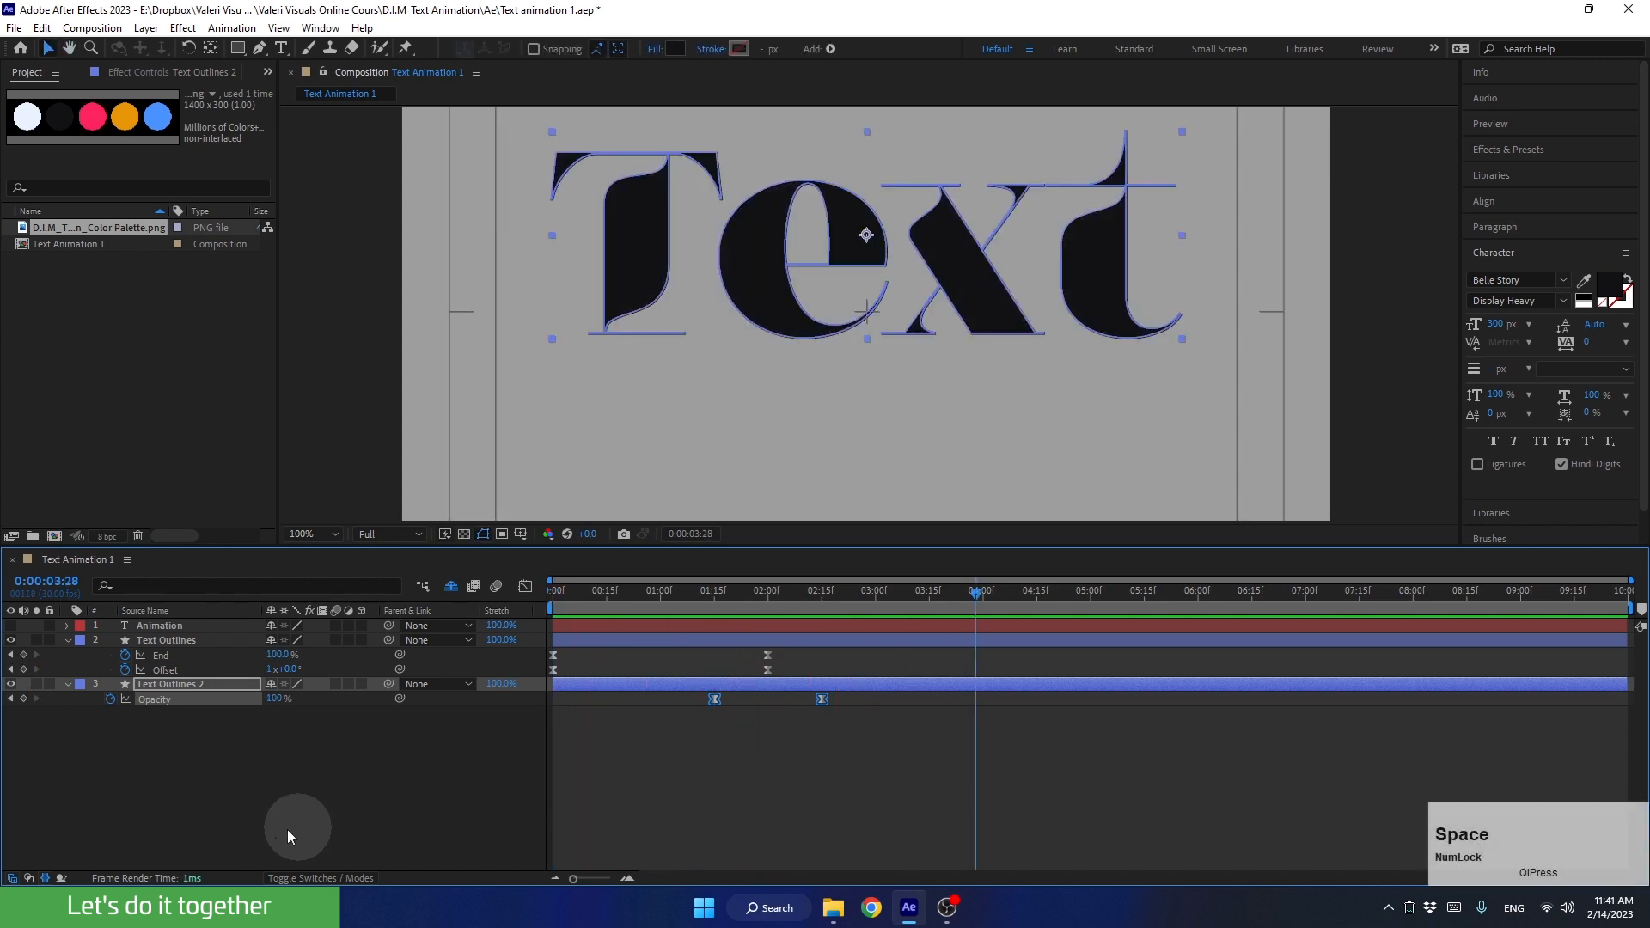
Step: Collapse the properties of the Text Outlines and Text Outlines 2 layers and clear the layer selection
click(68, 640)
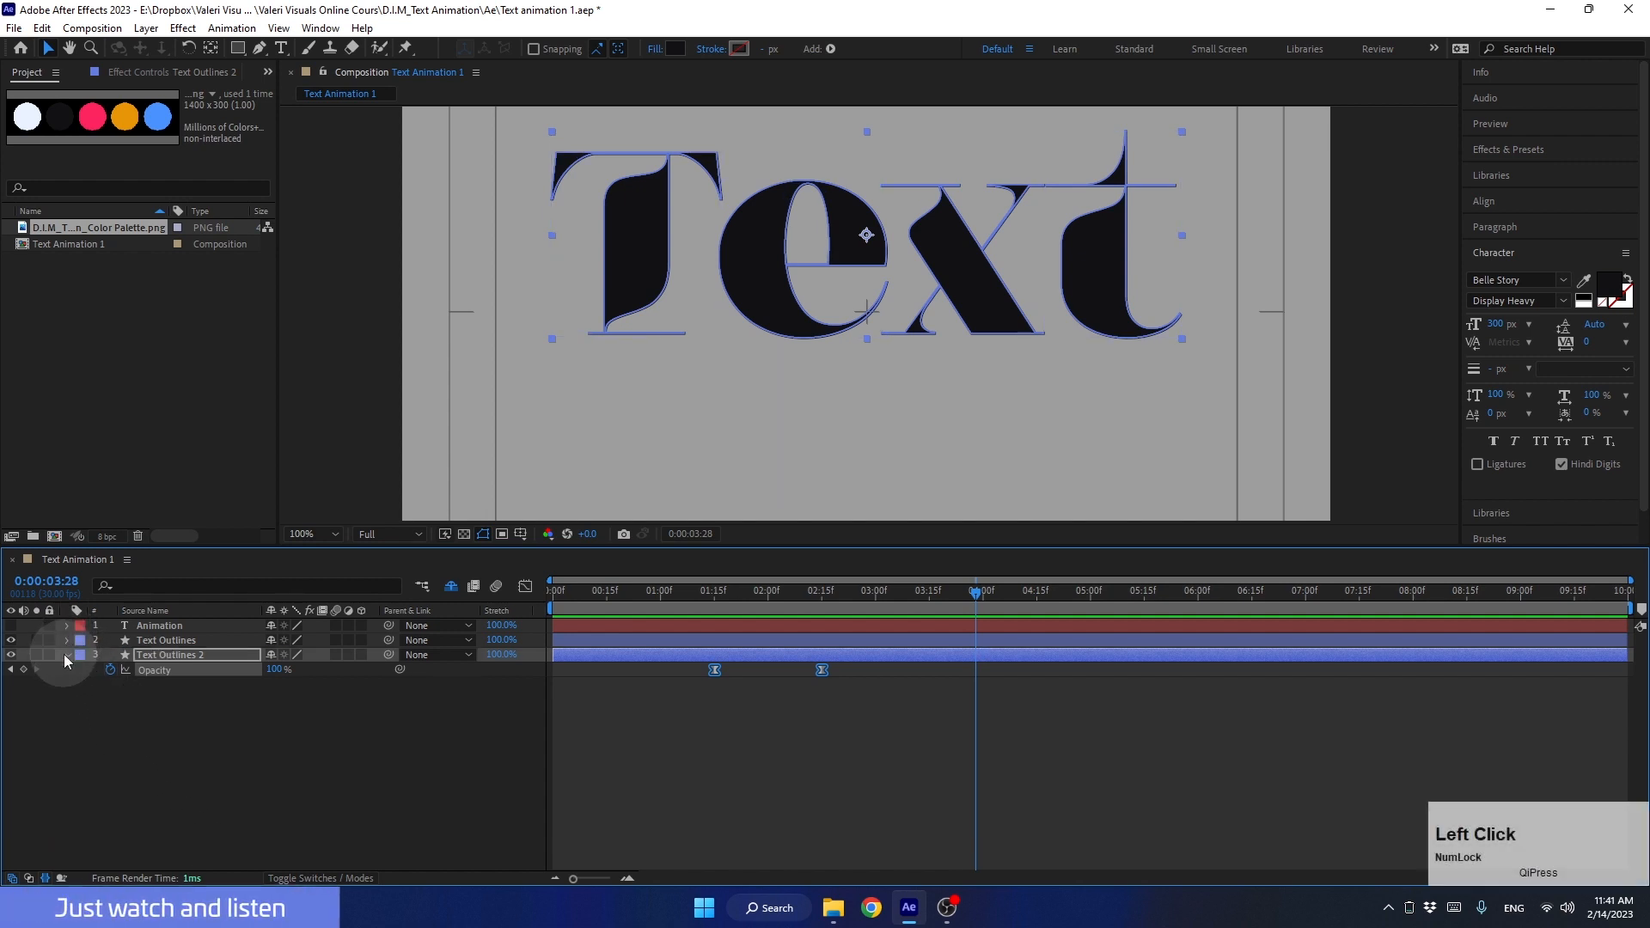
click(66, 654)
click(121, 709)
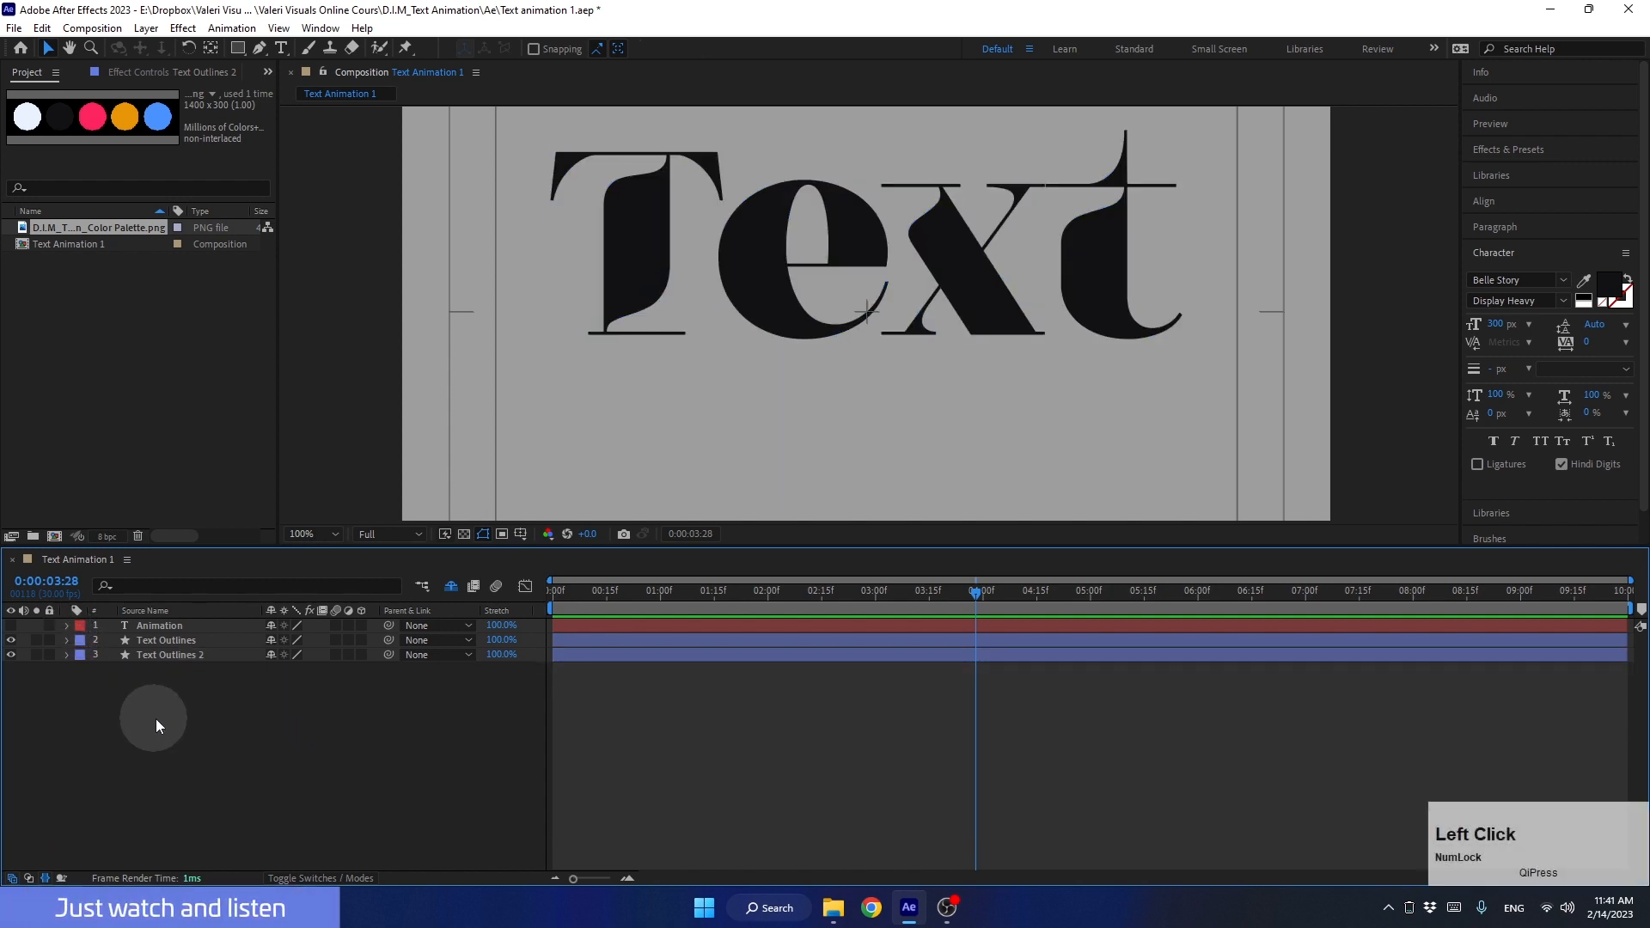
Step: At 0:00:01:26, try moving the Text Outlines layer down and left of the filled text, and undo the move
drag(972, 590, 750, 638)
click(208, 654)
click(207, 647)
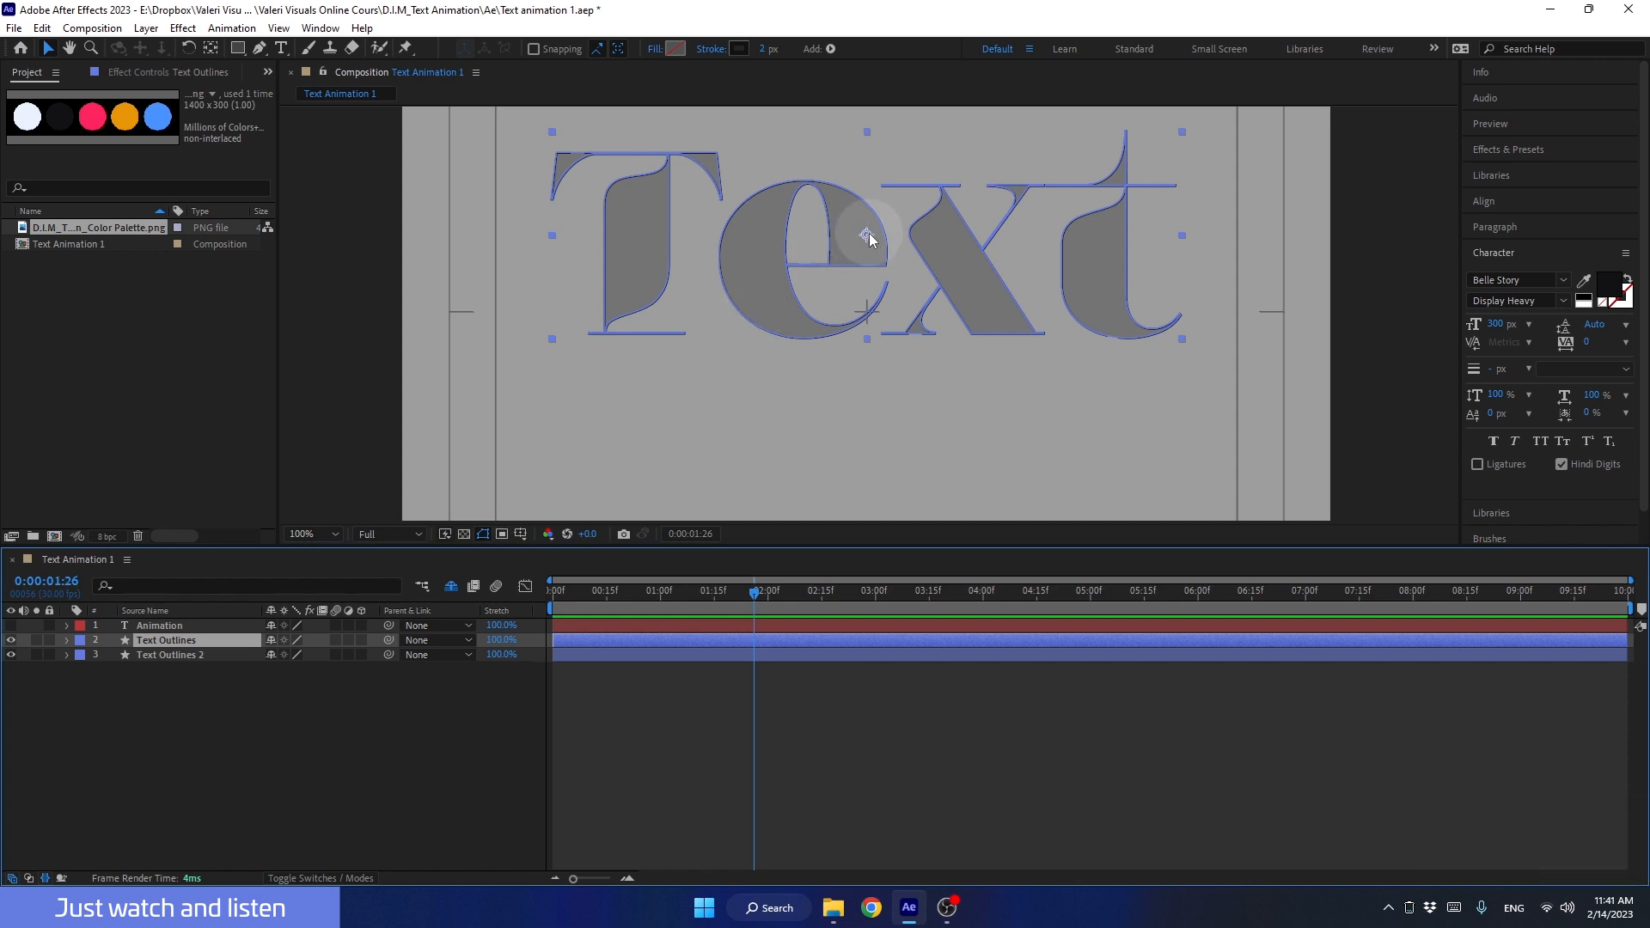
drag(867, 238, 766, 366)
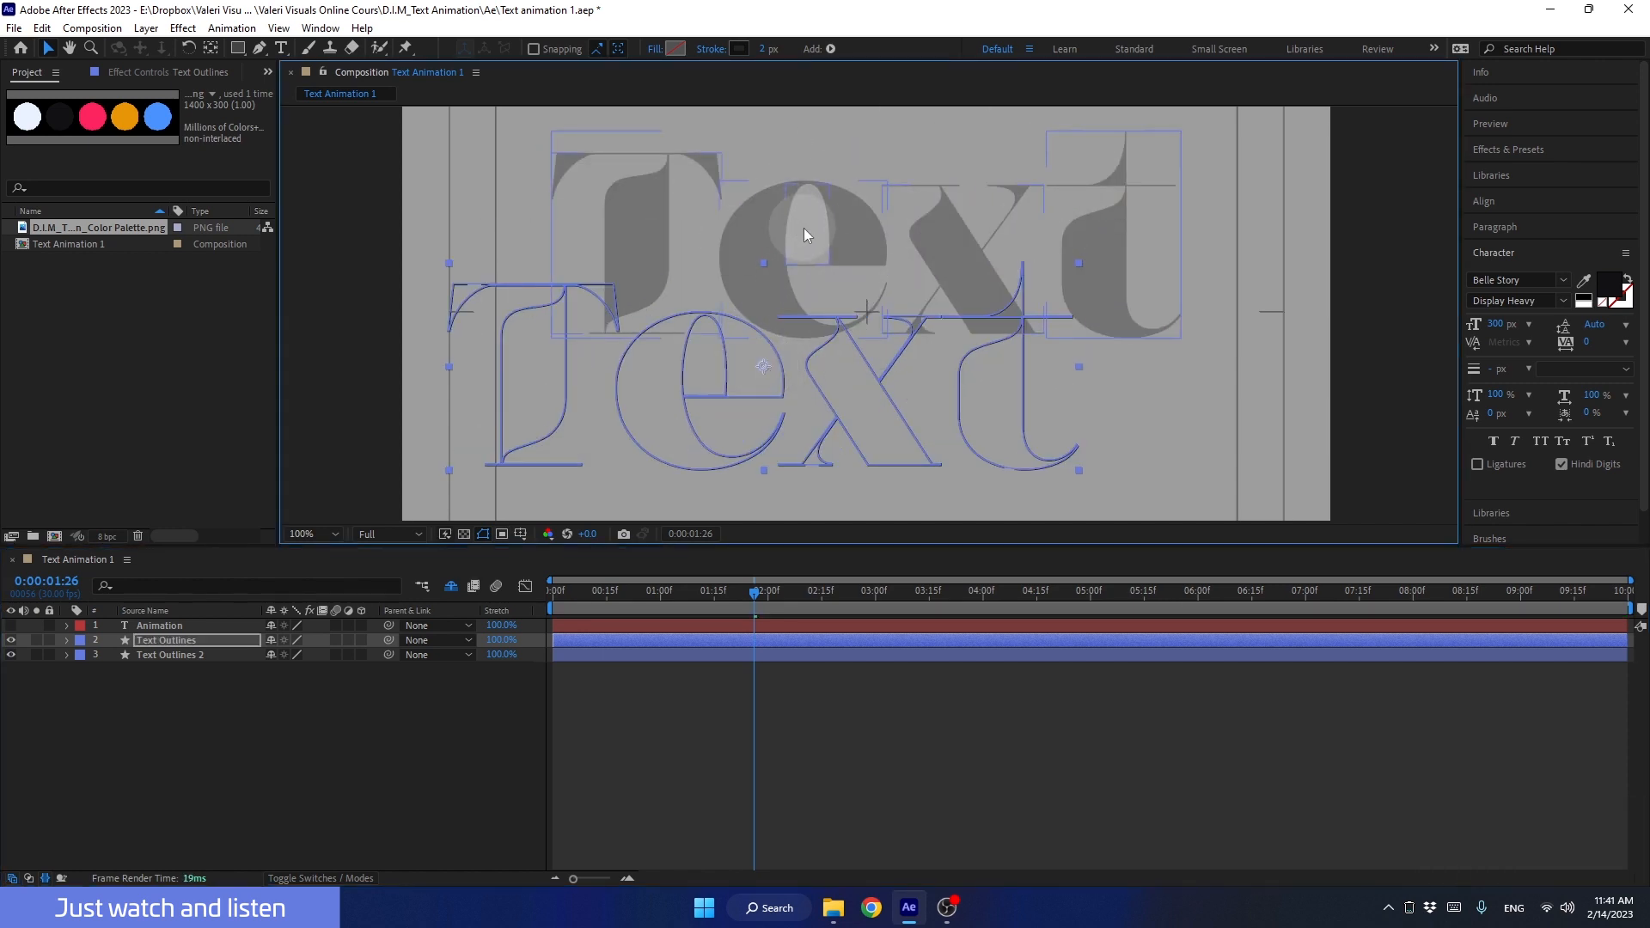
key(ctrl+z)
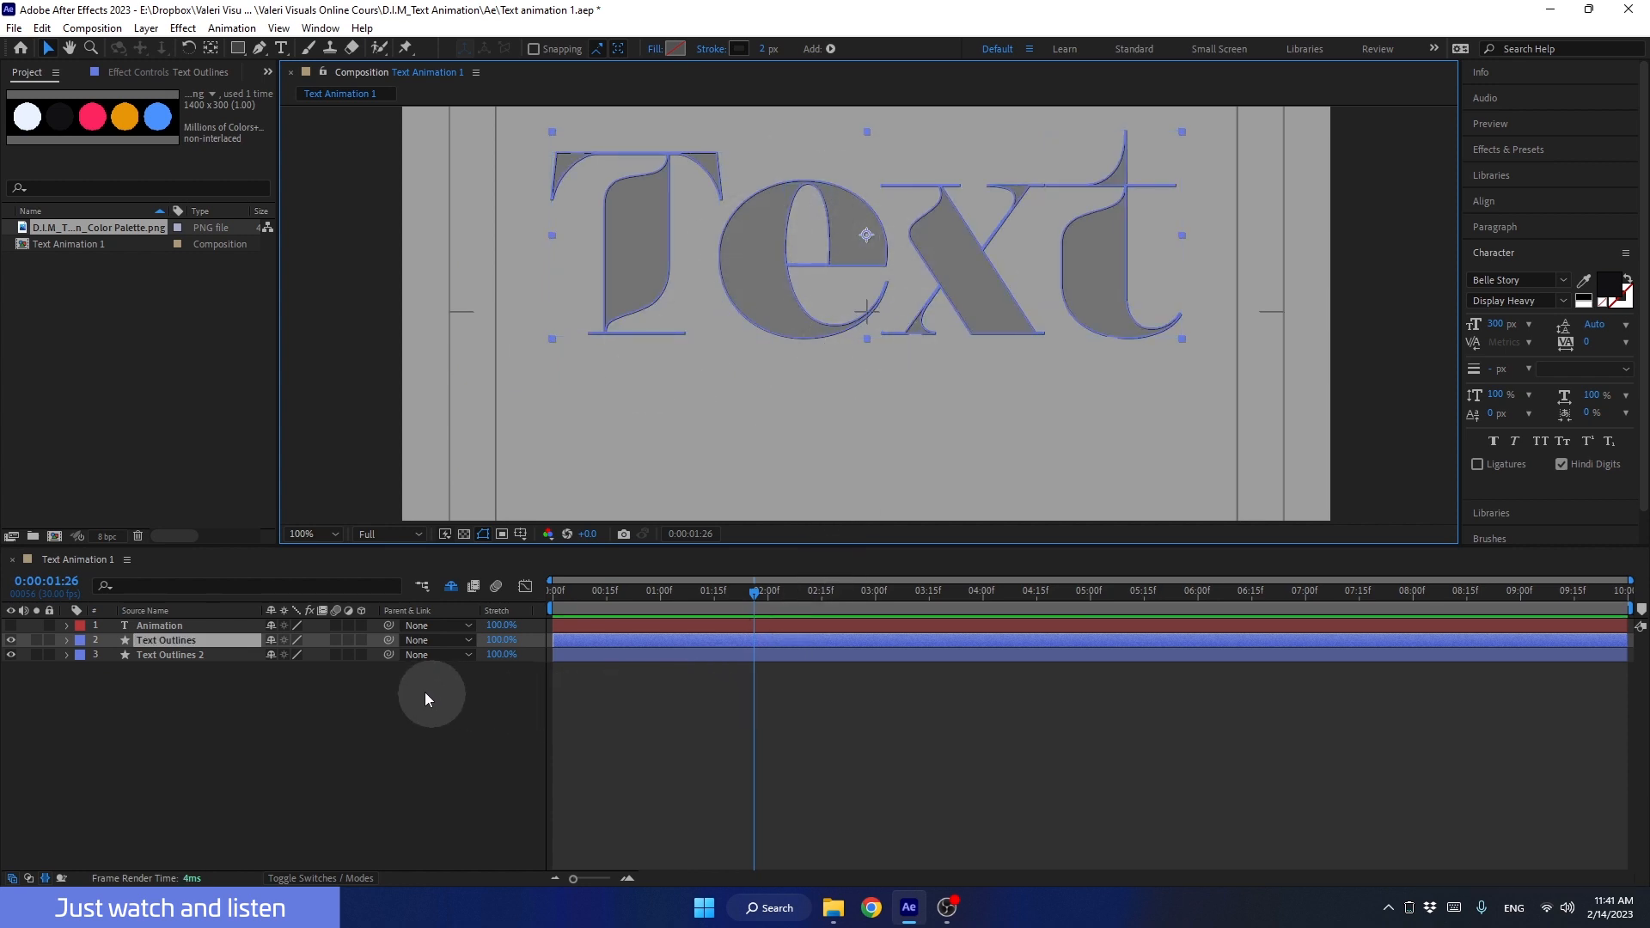
Step: Select the Text Outlines 2 layer
click(187, 653)
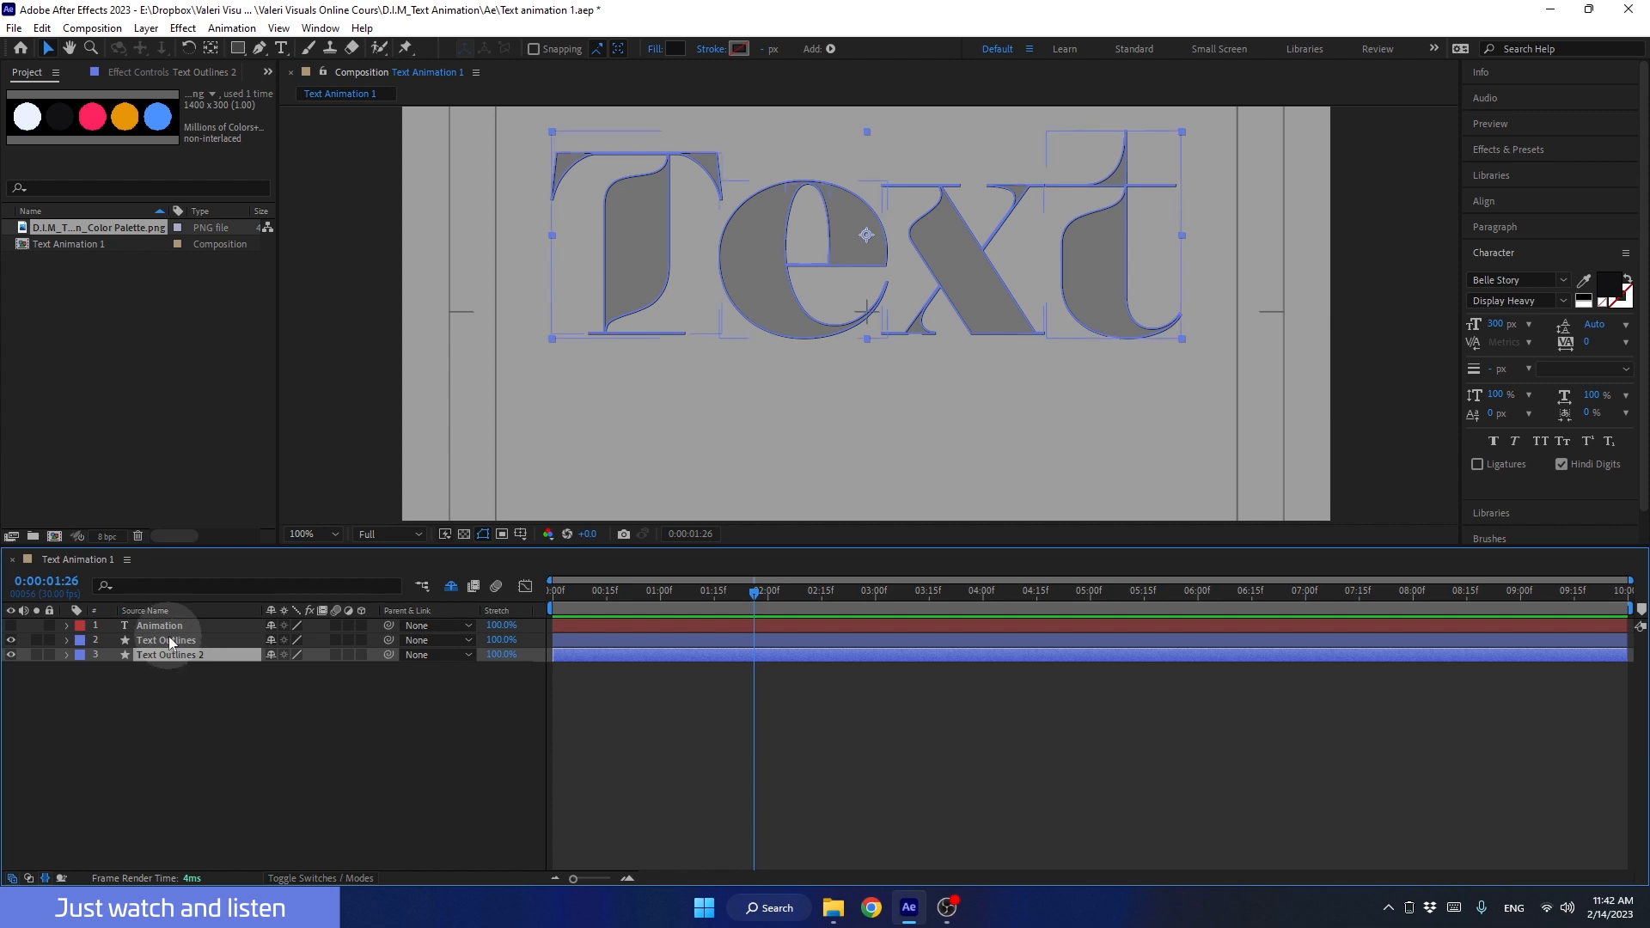
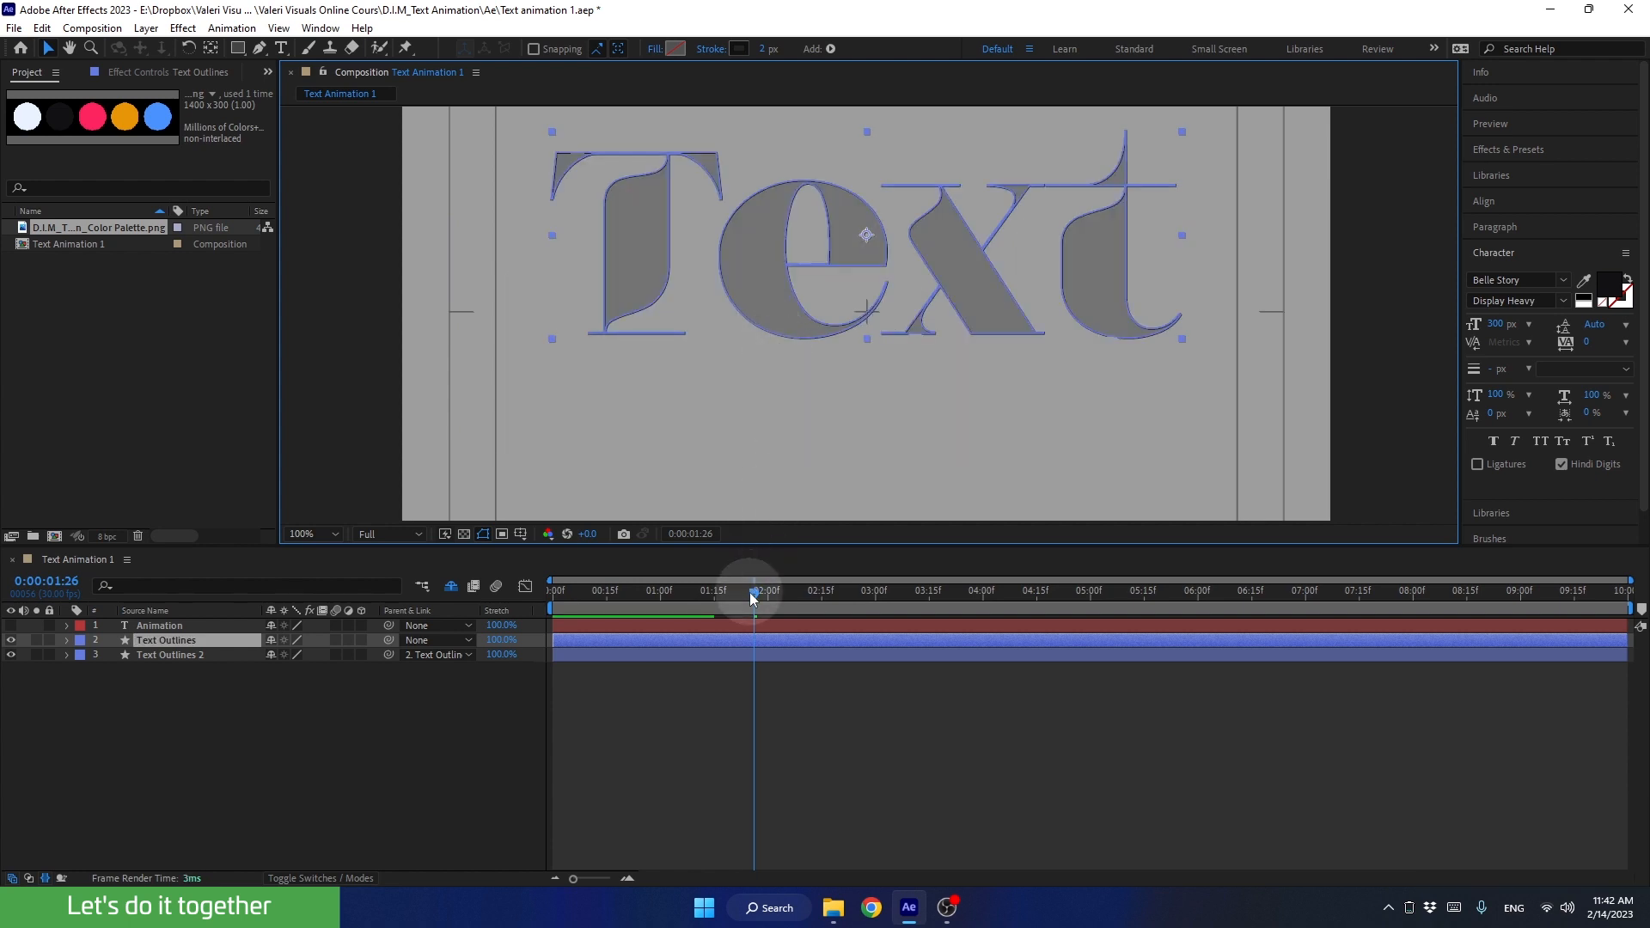
Step: Show the Animation text layer, hide the Text Outlines and Text Outlines 2 layers, and resize the timeline
drag(751, 591, 856, 594)
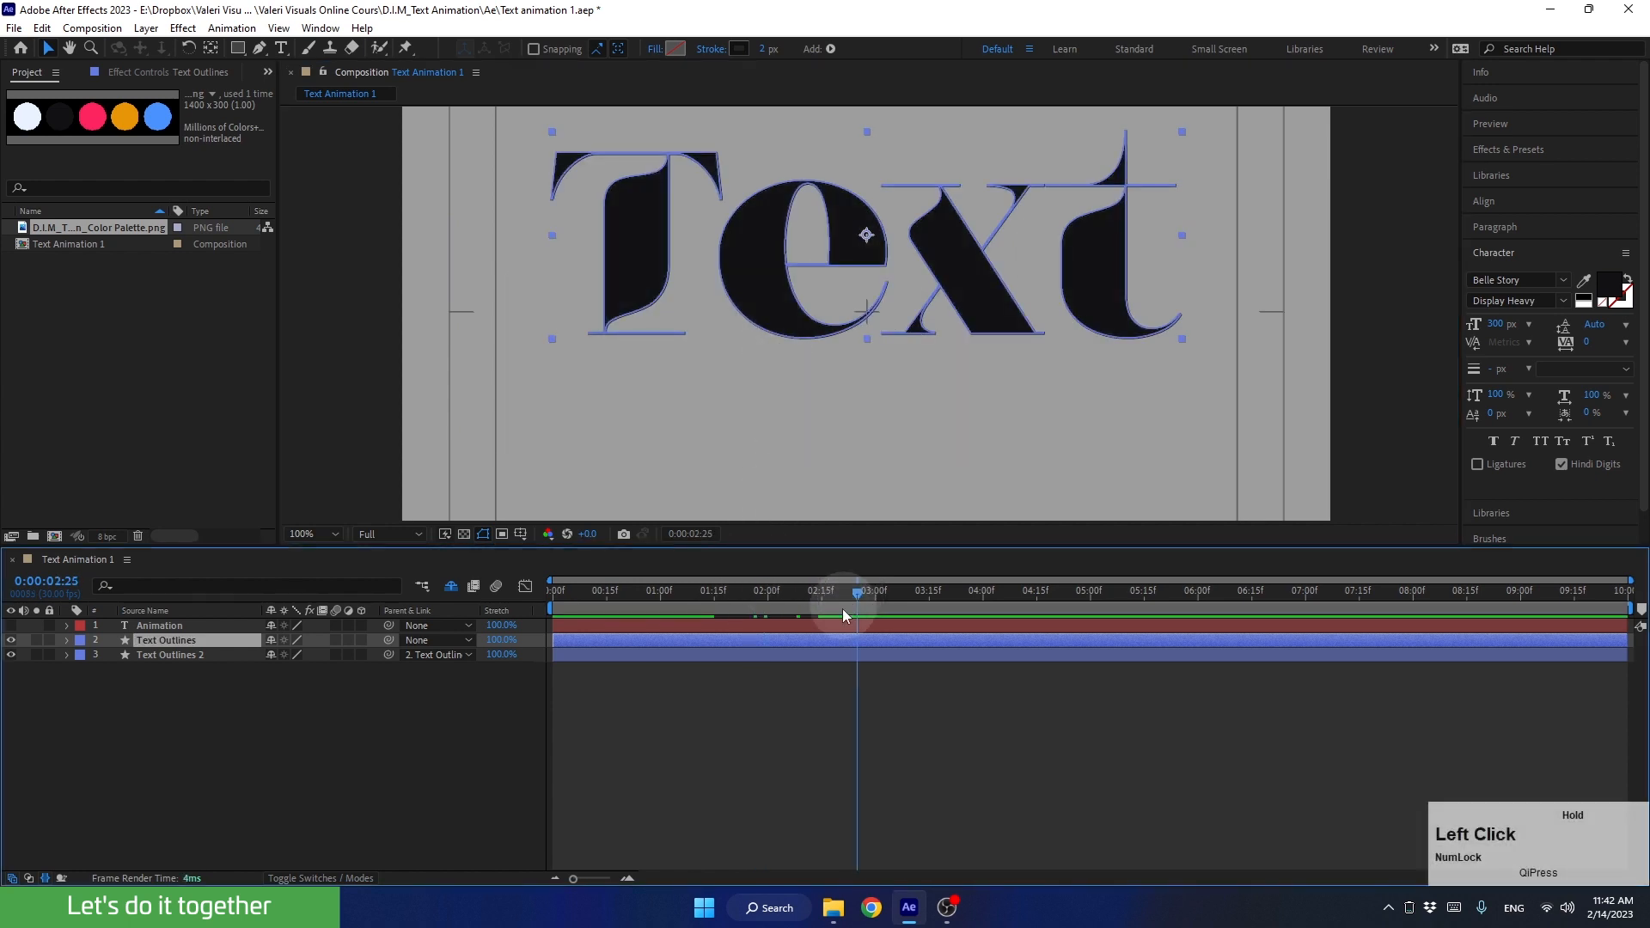
click(152, 625)
click(11, 626)
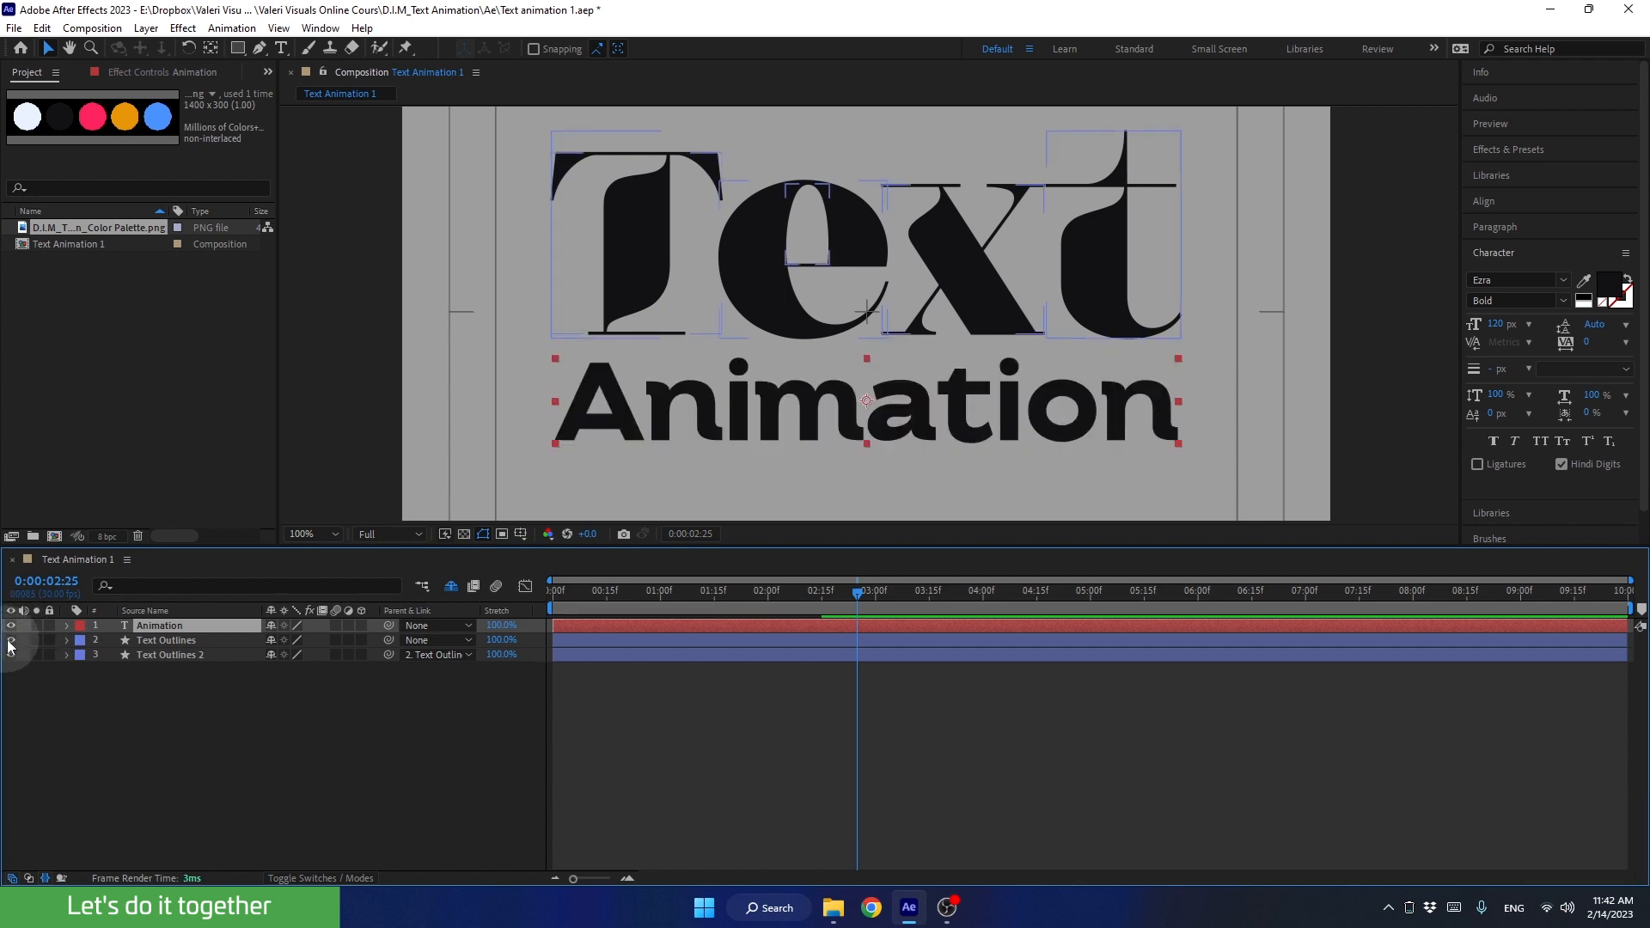
drag(11, 640, 13, 663)
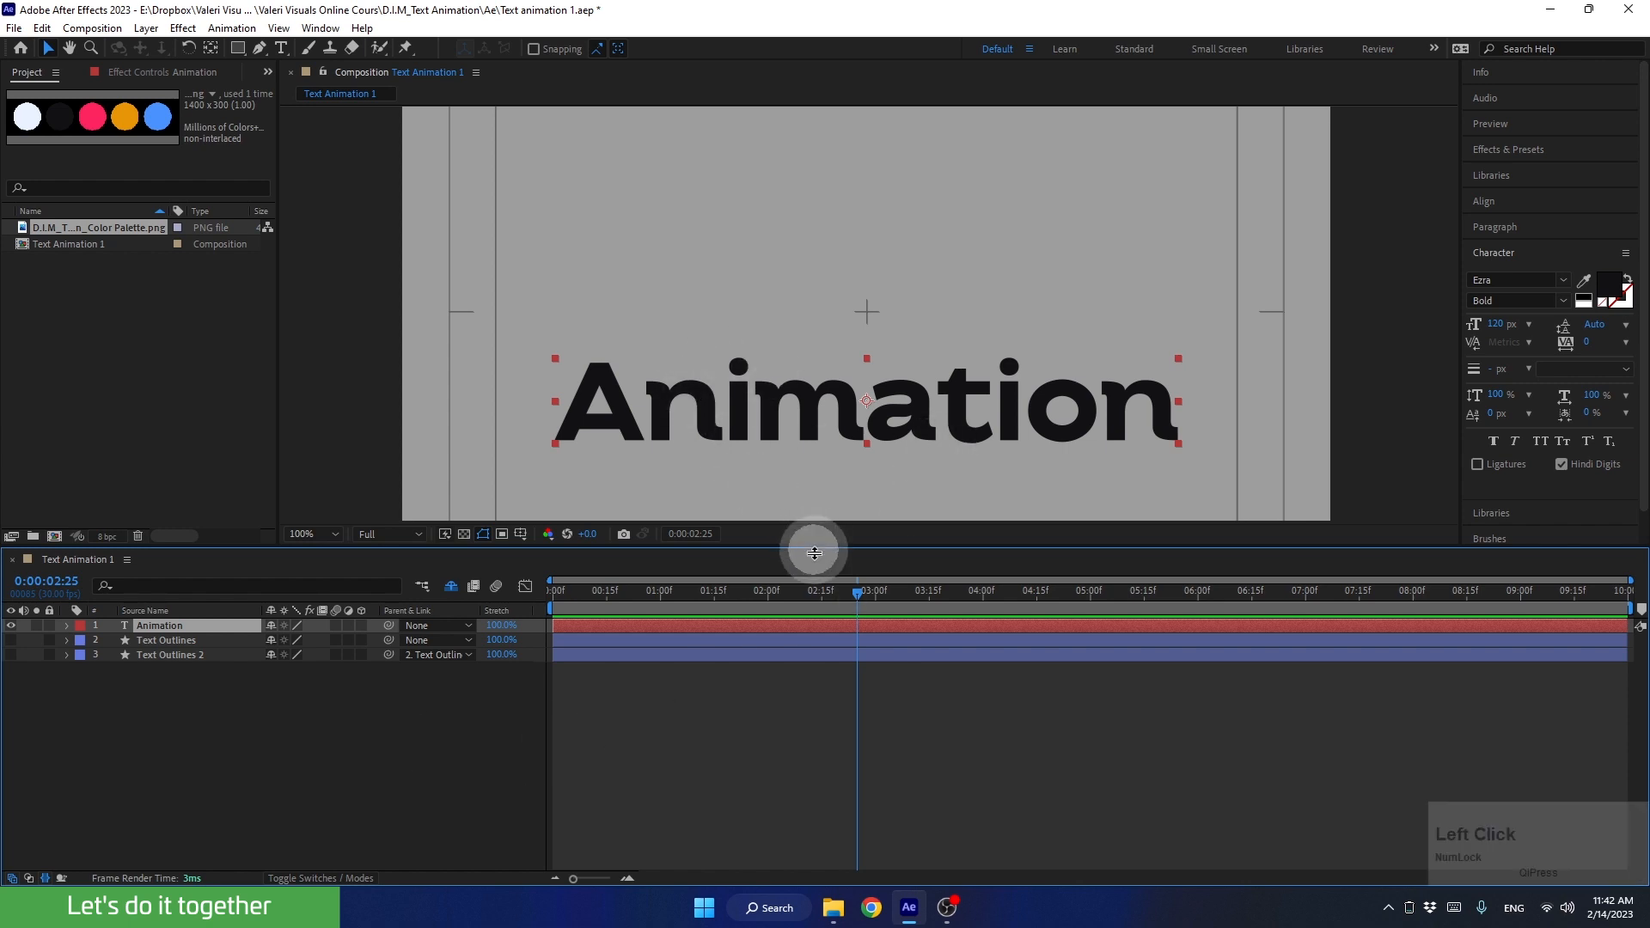
drag(811, 549, 821, 596)
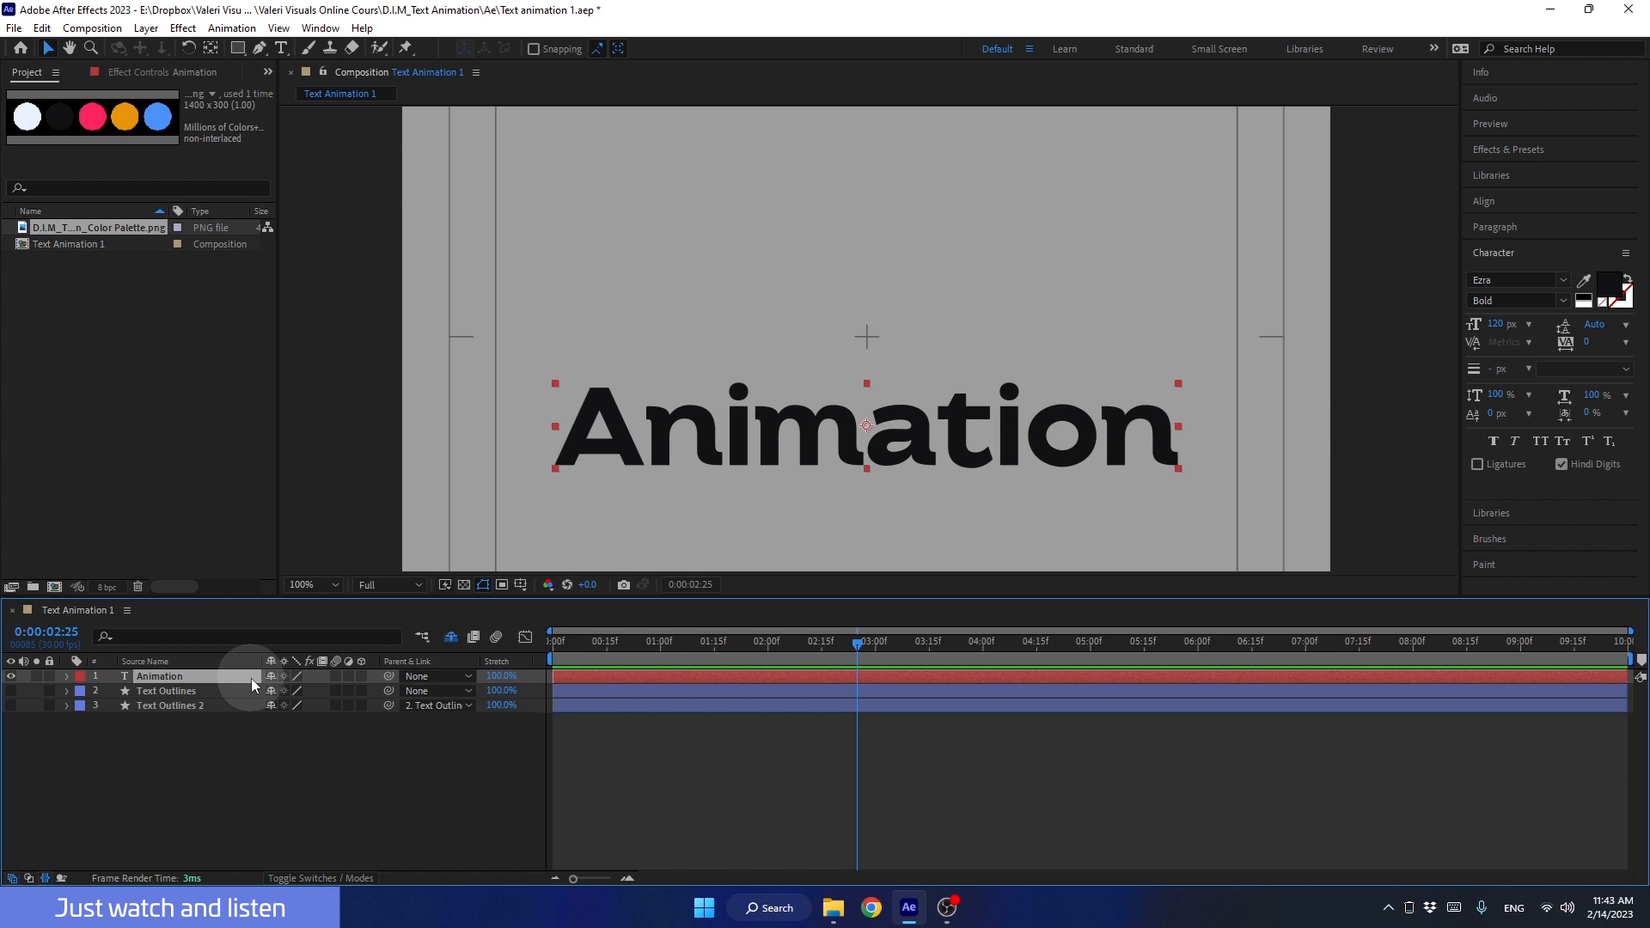
Step: Return to the start of the composition and reveal the Animation layer's Position property
drag(747, 646, 486, 655)
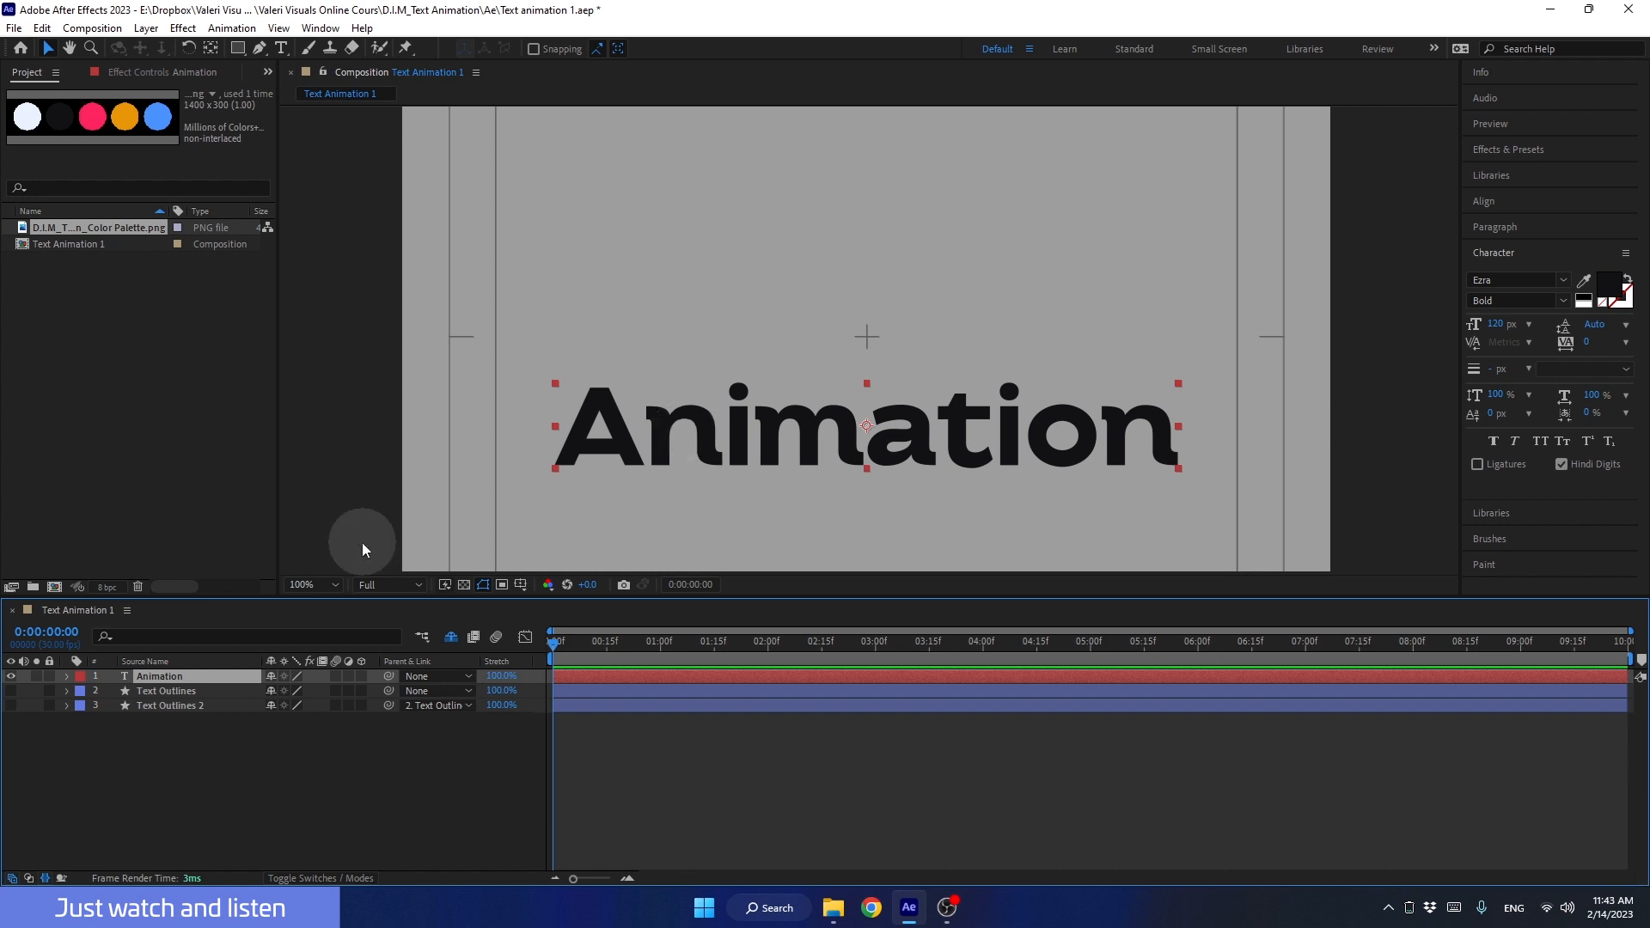
click(143, 677)
key(p)
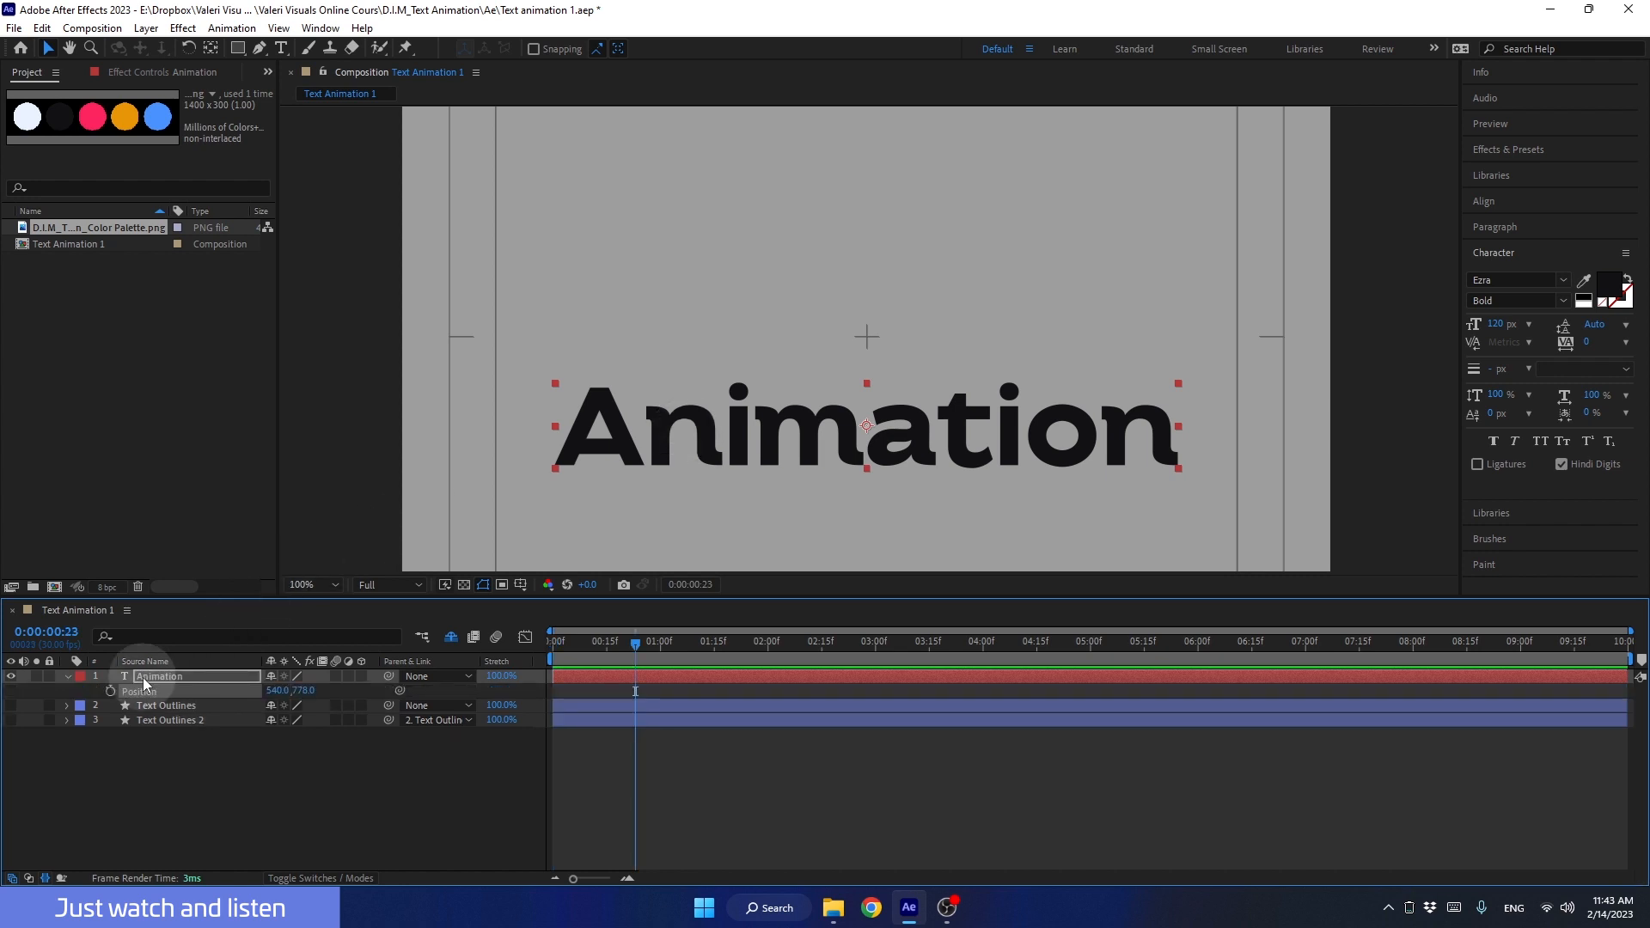
click(142, 677)
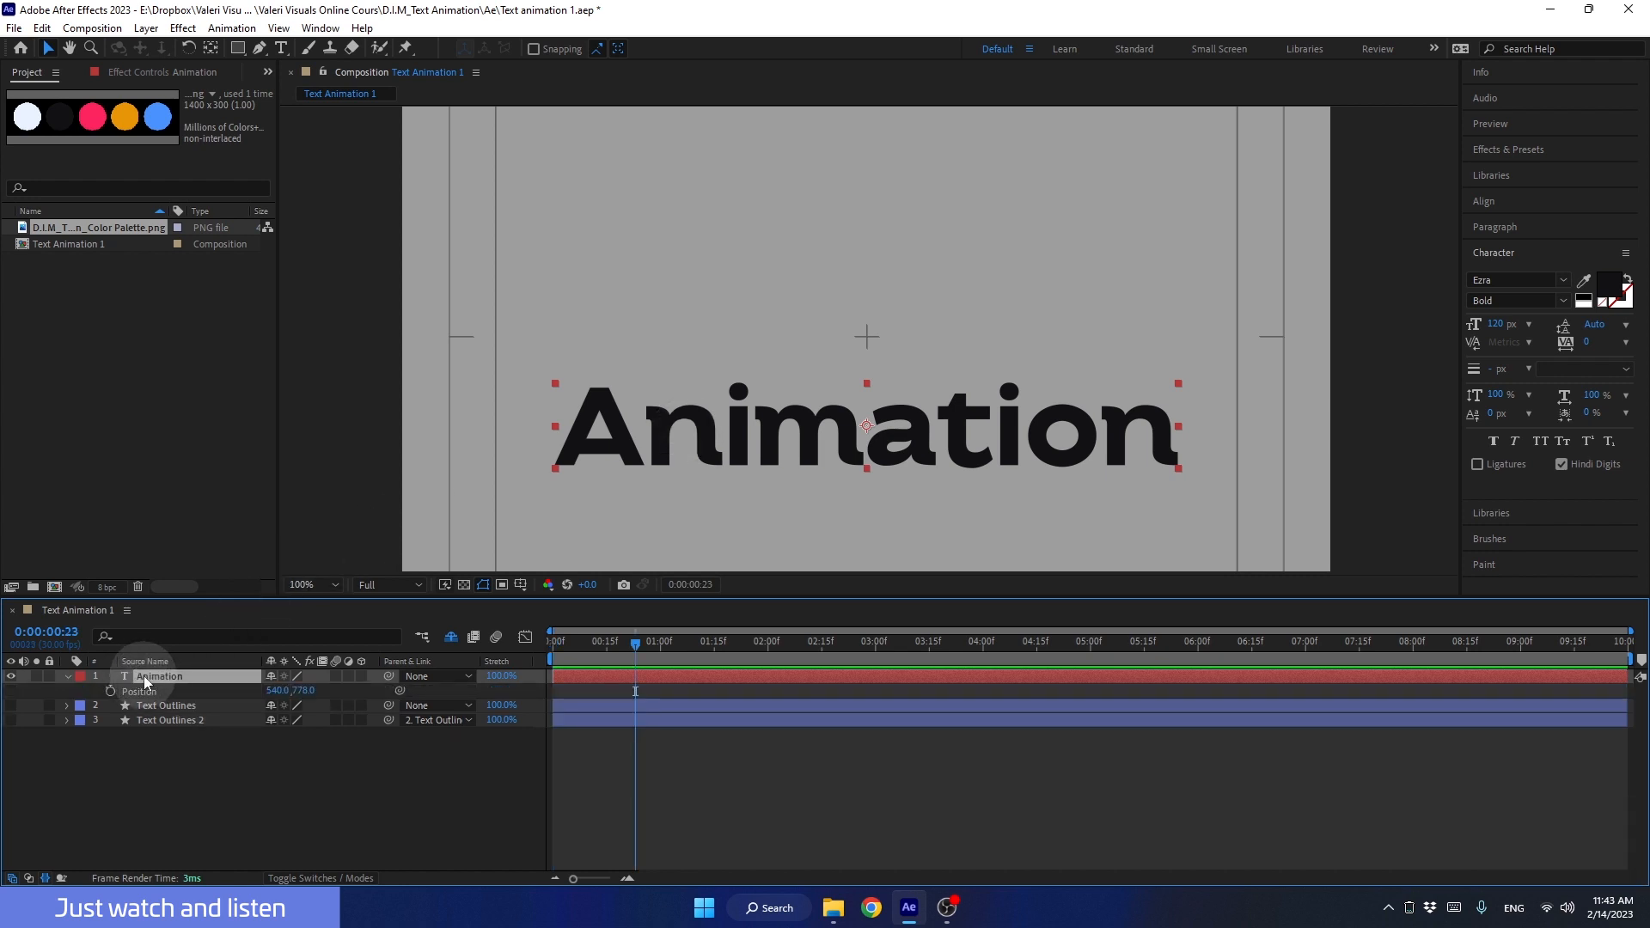
Step: Duplicate the Animation text layer six times and hide the copies Animation 3 to Animation 7
key(ctrl)
key(ctrl+d)
key(ctrl+d)
key(ctrl+d)
key(ctrl+d)
key(ctrl+d)
key(ctrl+d)
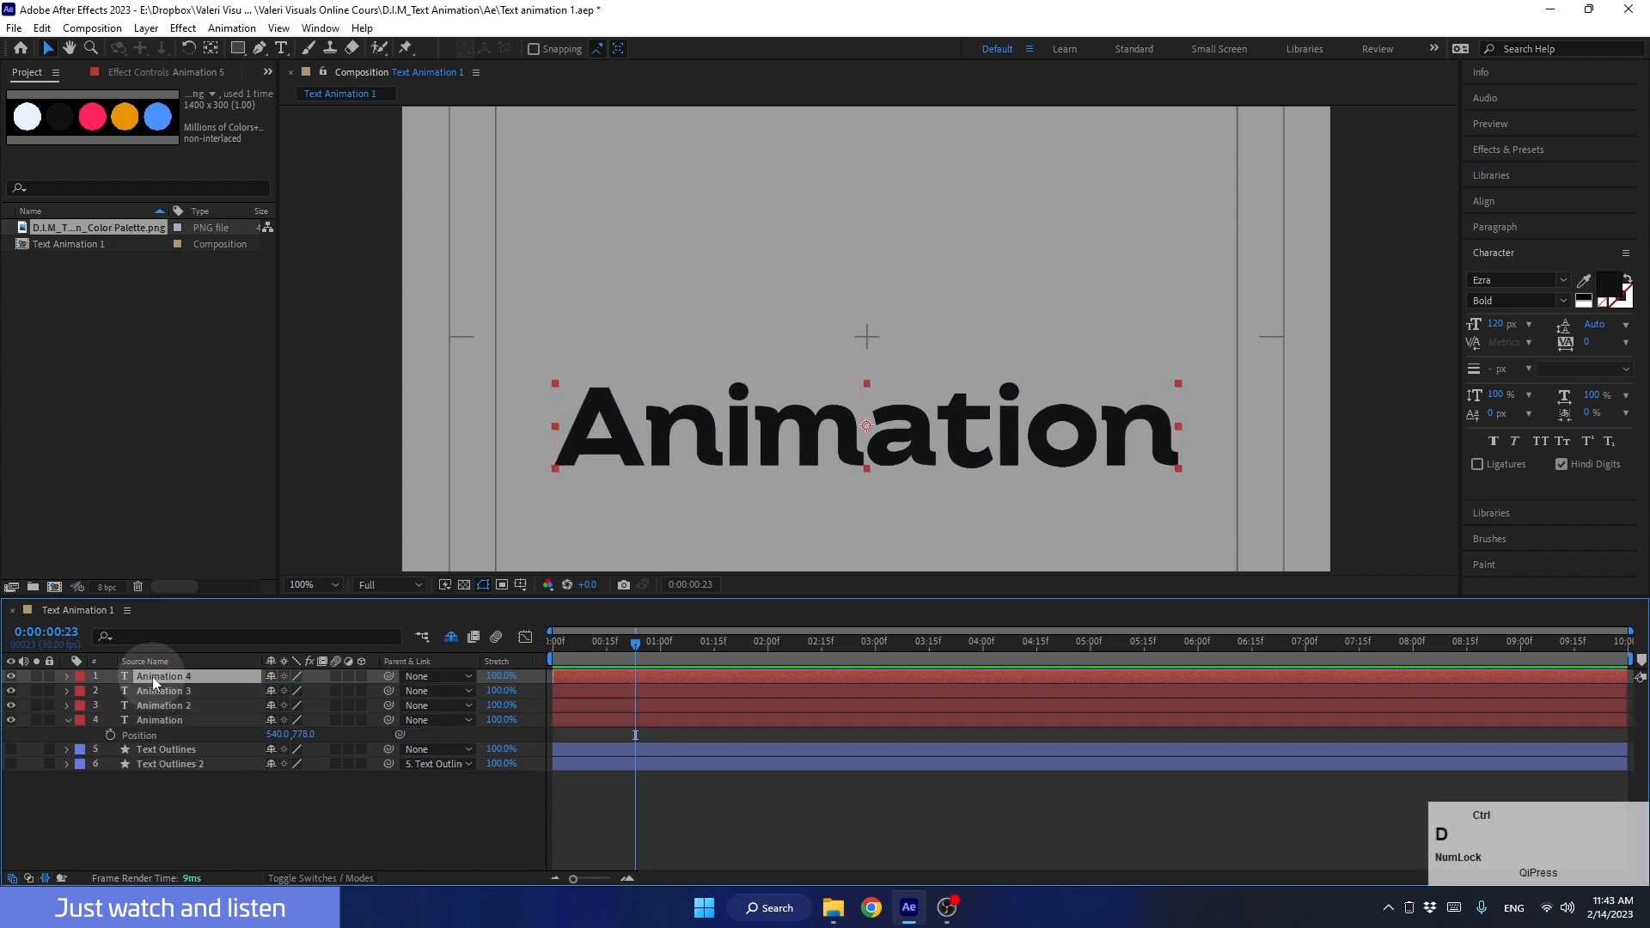
drag(11, 677, 11, 735)
Step: Reduce the text of the Animation 2 layer to the letter A and hide the layer
double_click(162, 751)
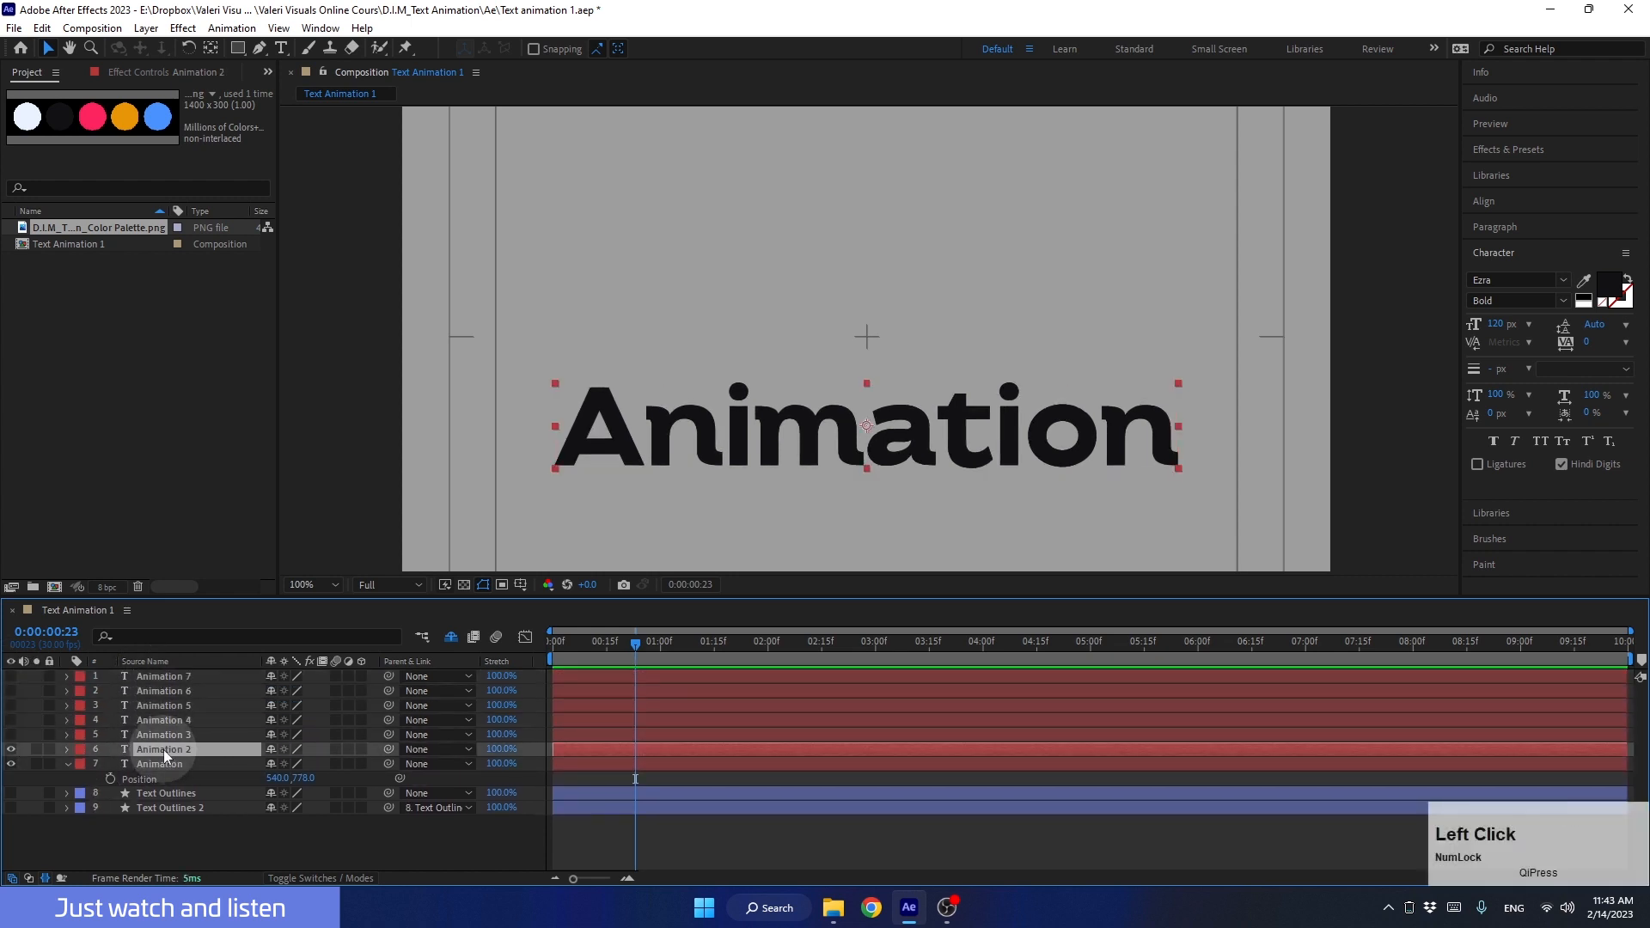
click(645, 434)
shift+click(1174, 438)
key(BackSpace)
click(9, 749)
Step: Reduce the text of the Animation 3 layer to the letter n, and hide it together with the original Animation layer
click(129, 734)
drag(647, 434, 557, 434)
key(BackSpace)
click(679, 436)
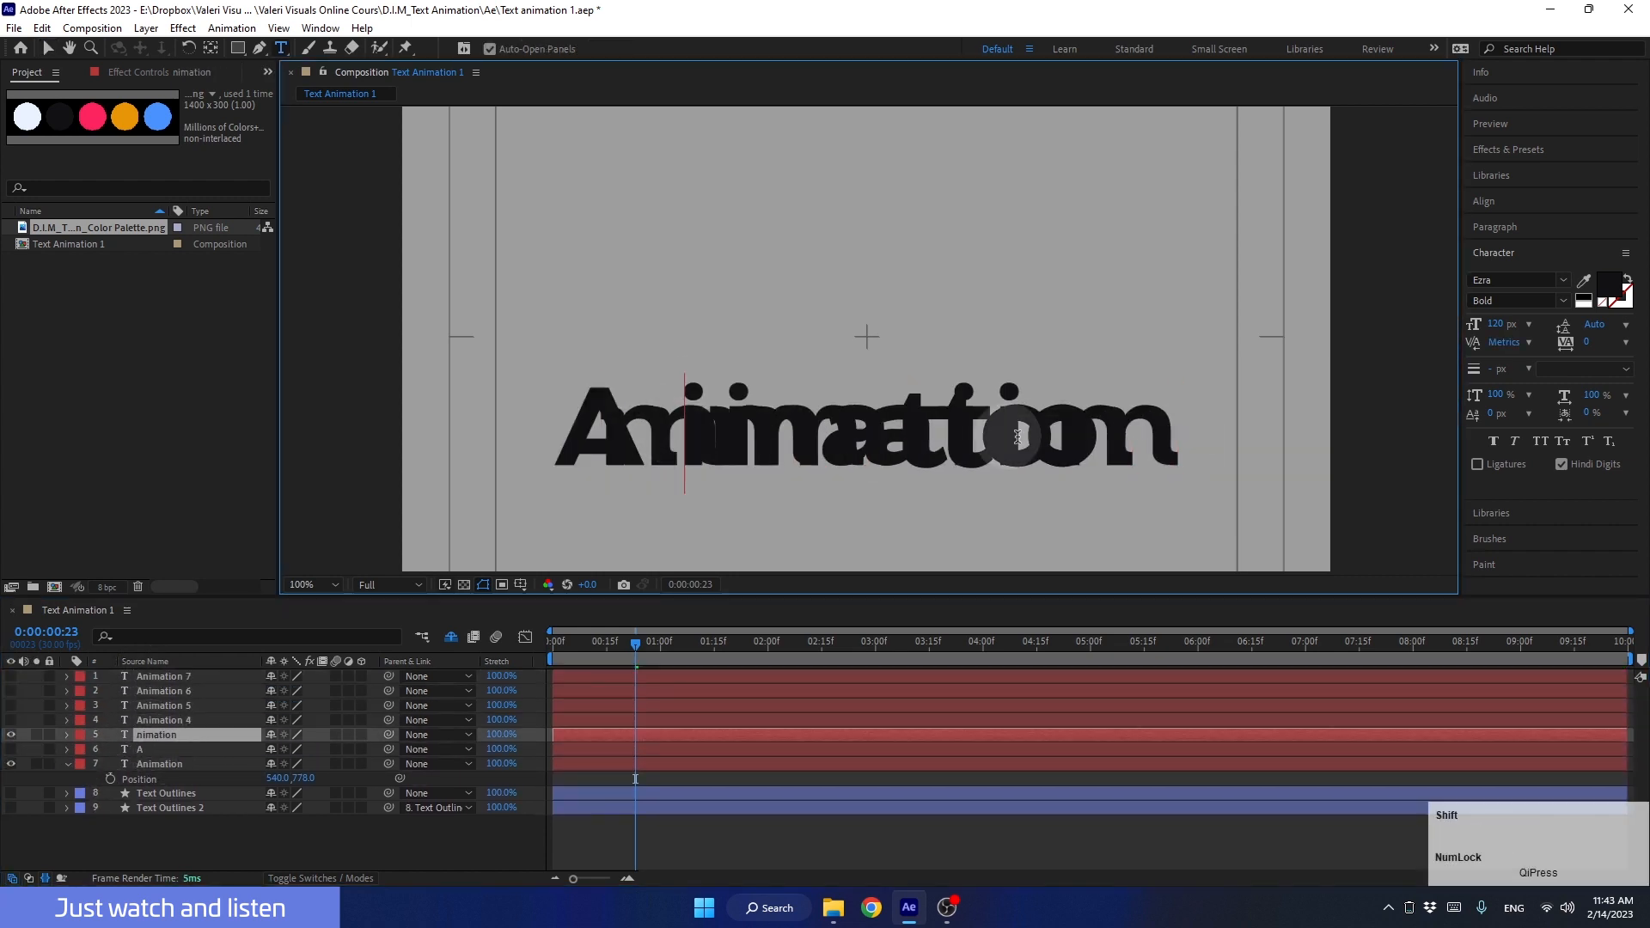
shift+click(1160, 438)
key(BackSpace)
drag(8, 763, 10, 735)
Step: Show the Animation 4 layer and reduce its text to the letter i
click(11, 720)
double_click(157, 720)
drag(739, 436, 556, 436)
key(BackSpace)
click(672, 436)
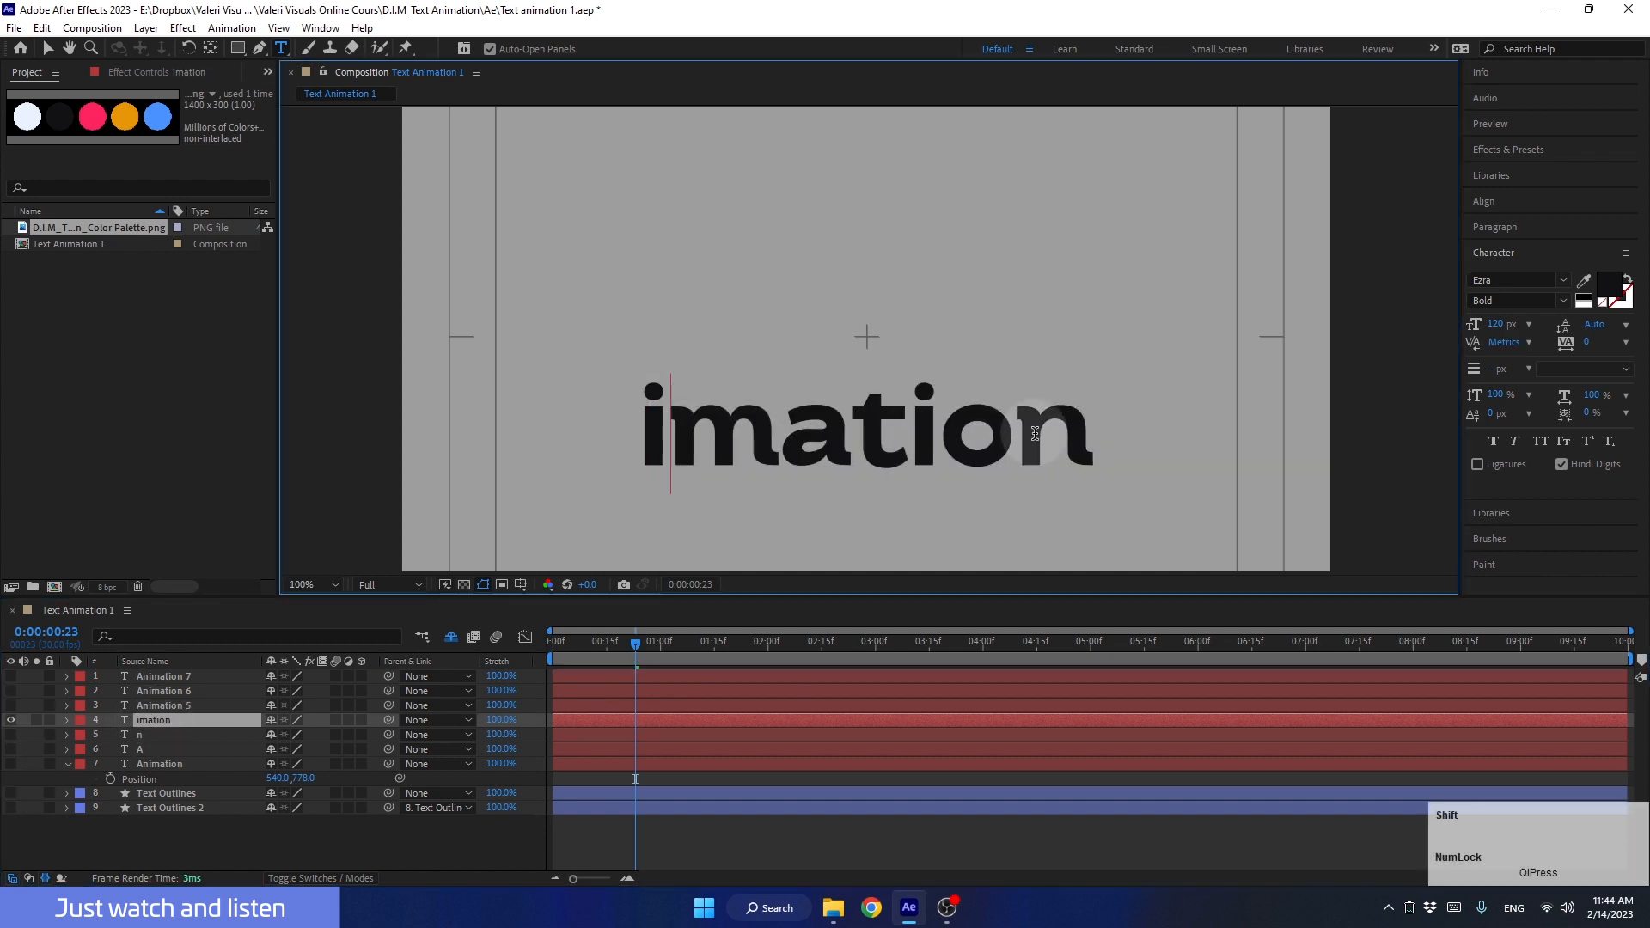
shift+click(1096, 438)
key(BackSpace)
Step: Show the A and n layers and move them left beside the i, to X positions 370 and 470
drag(10, 735, 11, 744)
click(12, 749)
click(153, 750)
key(shift+Left)
key(shift+Left)
key(shift+Left)
key(shift+Left)
key(shift+Left)
key(shift+Left)
key(shift+Left)
key(shift+Left)
key(shift+Left)
key(shift+Left)
key(shift+Left)
key(shift+Left)
key(shift+Left)
key(shift+Left)
key(shift+Left)
key(shift+Left)
key(shift+Left)
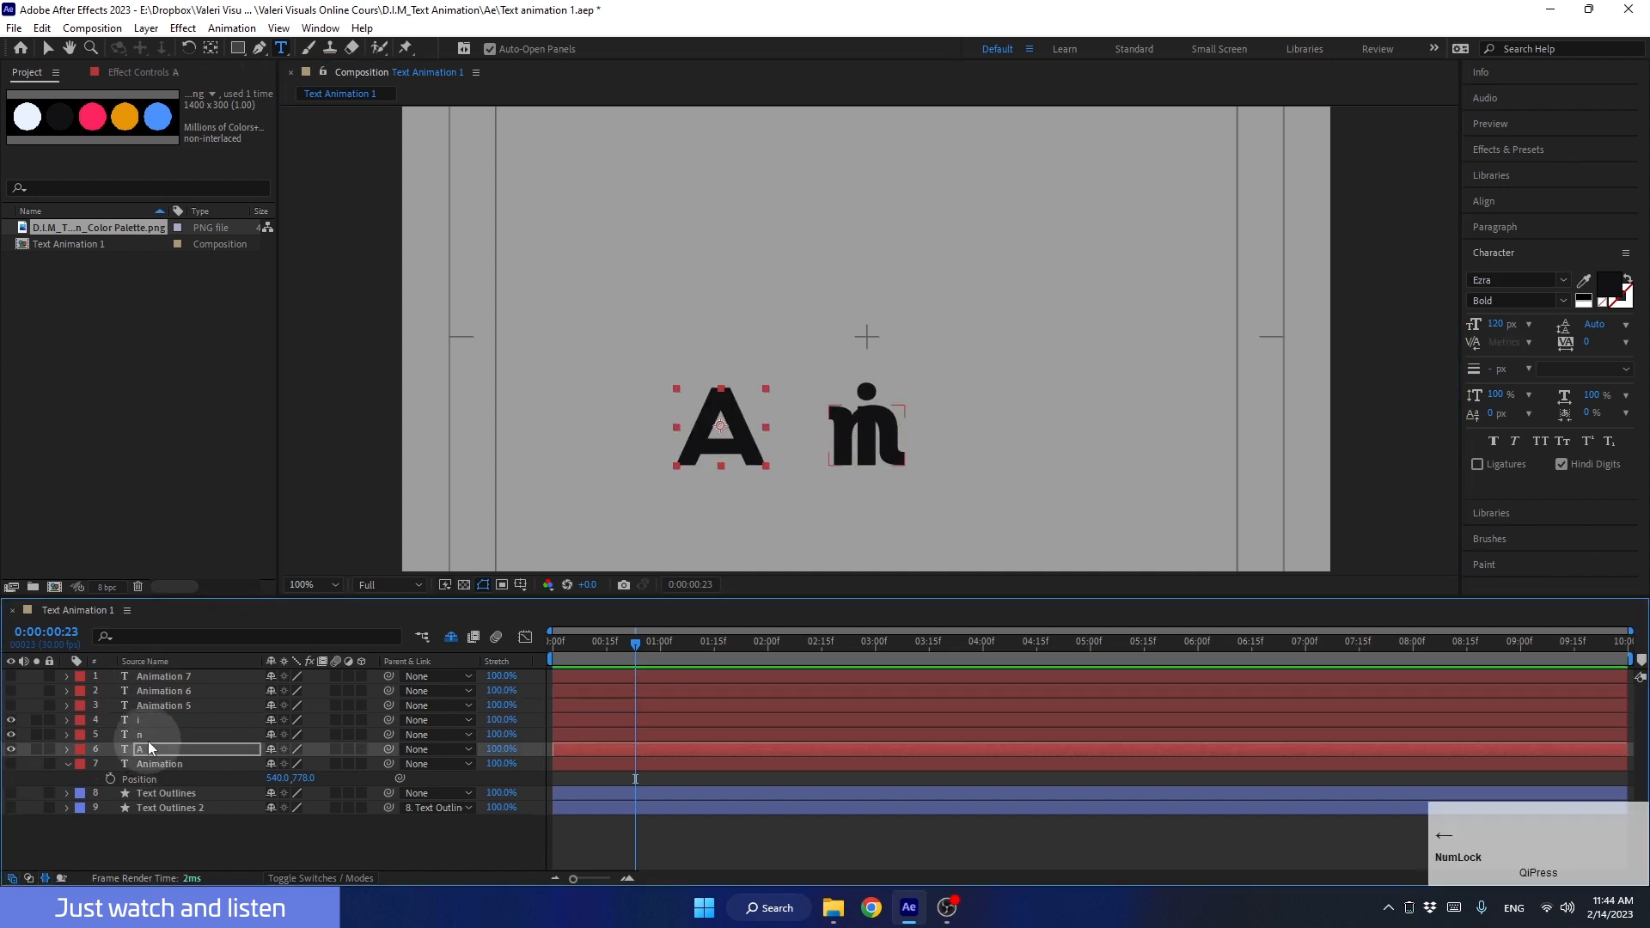
click(147, 737)
key(shift+Left)
key(shift+Left)
key(shift+Left)
key(shift+Left)
key(shift+Left)
key(shift+Left)
key(shift+Left)
Step: Animate the A, n and i layers' Position over one second from the start, lowering the letters to Y 890
click(152, 747)
shift+click(144, 722)
drag(636, 644, 477, 655)
key(alt+shift+p)
click(48, 49)
drag(740, 447, 741, 543)
key(space)
drag(568, 642, 600, 644)
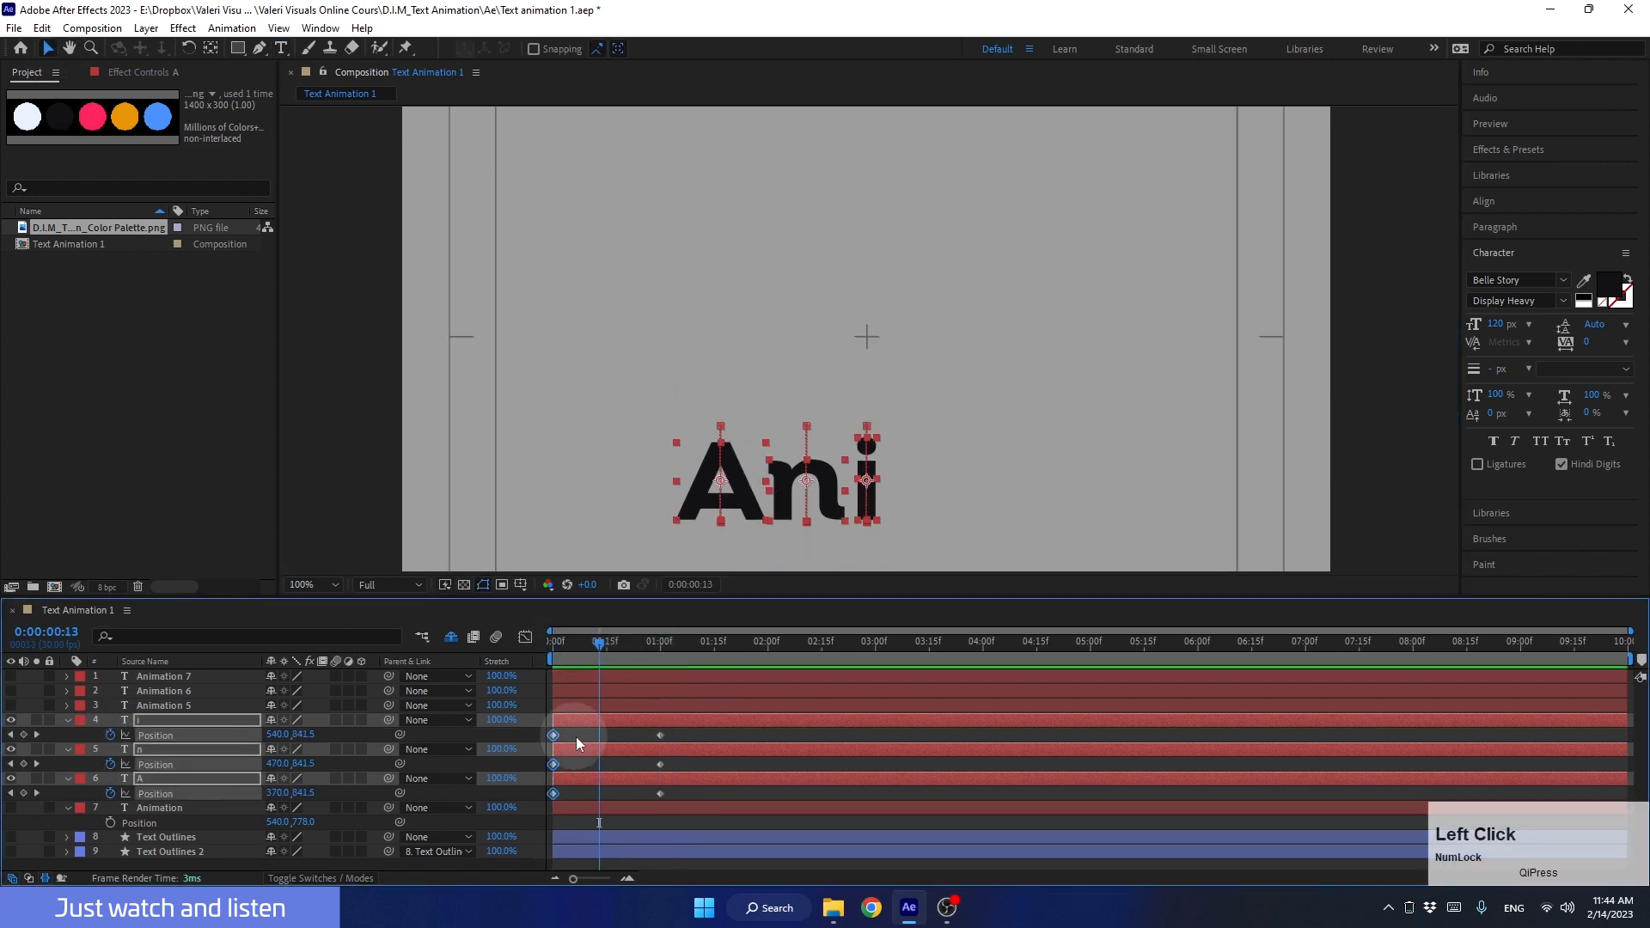
Step: Stagger the letters by shifting the n layer's Position keyframes later and the i layer's keyframes later still
click(578, 738)
drag(675, 770, 549, 730)
drag(556, 764, 701, 736)
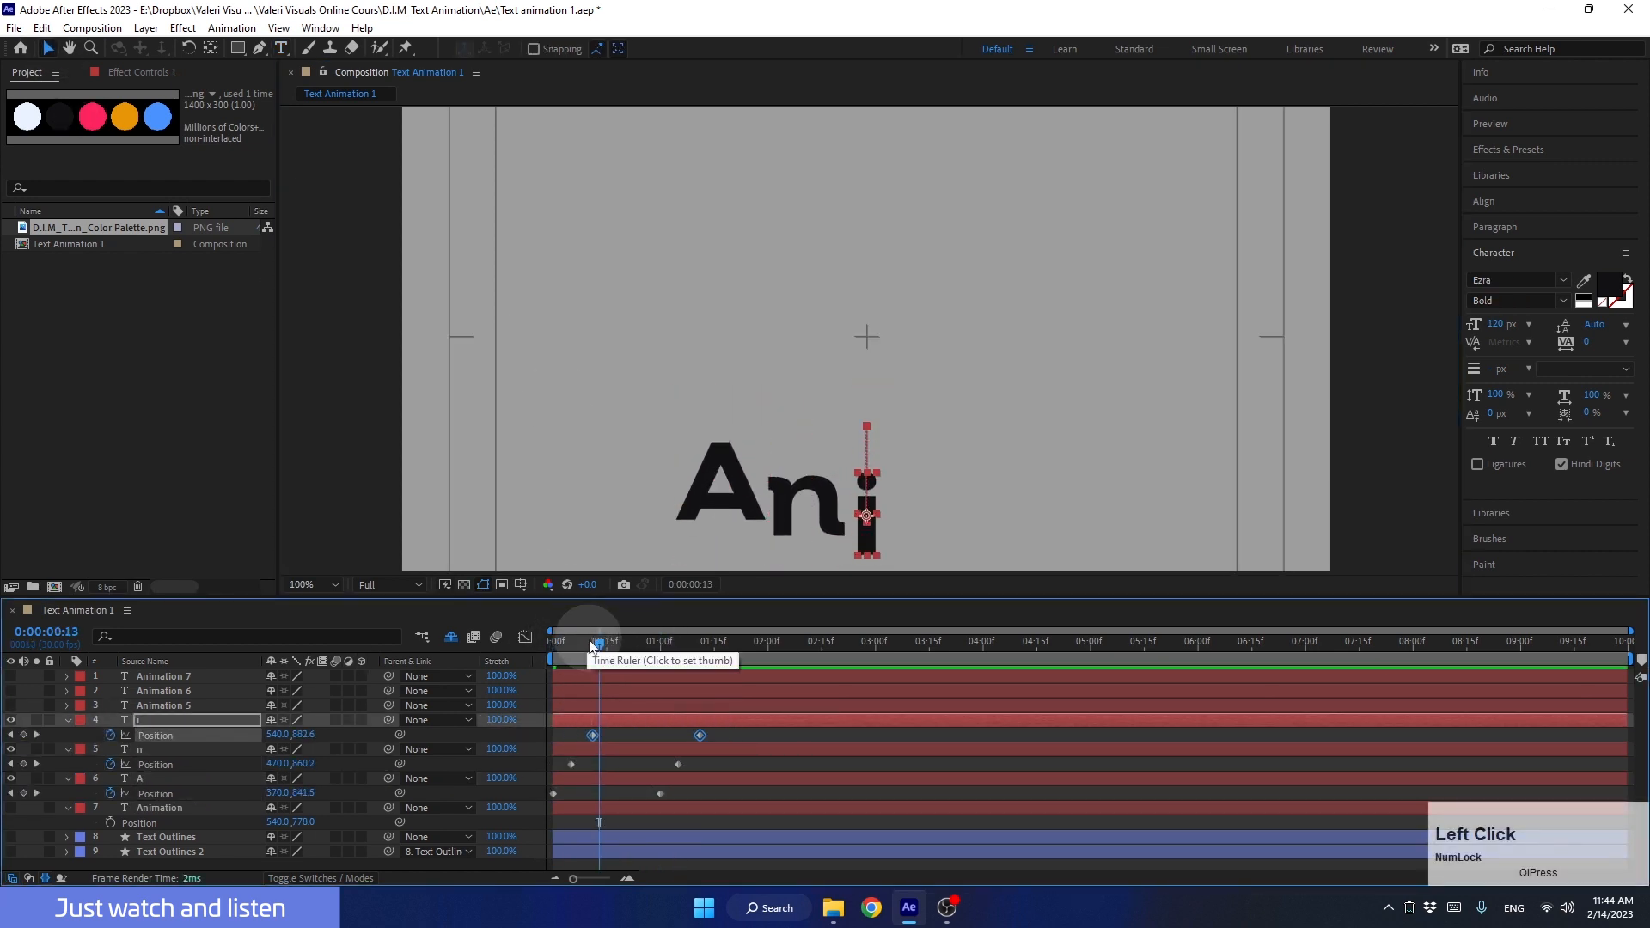
Step: Play the staggered A, n and i letter movement from the start of the composition
drag(599, 645, 476, 657)
key(space)
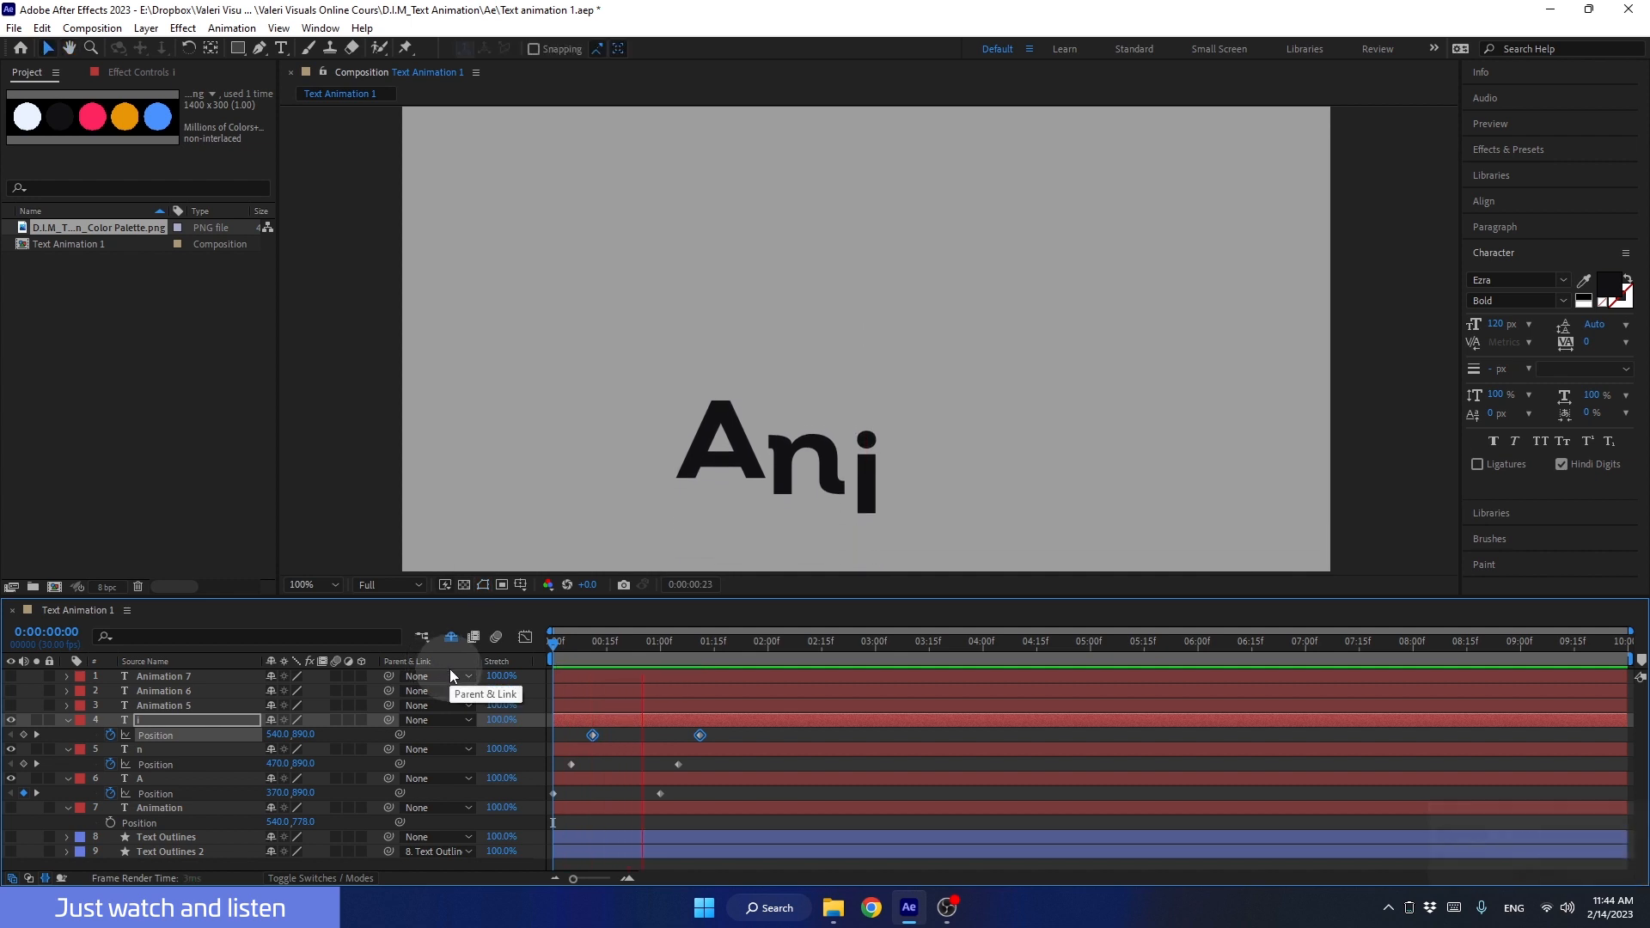
key(space)
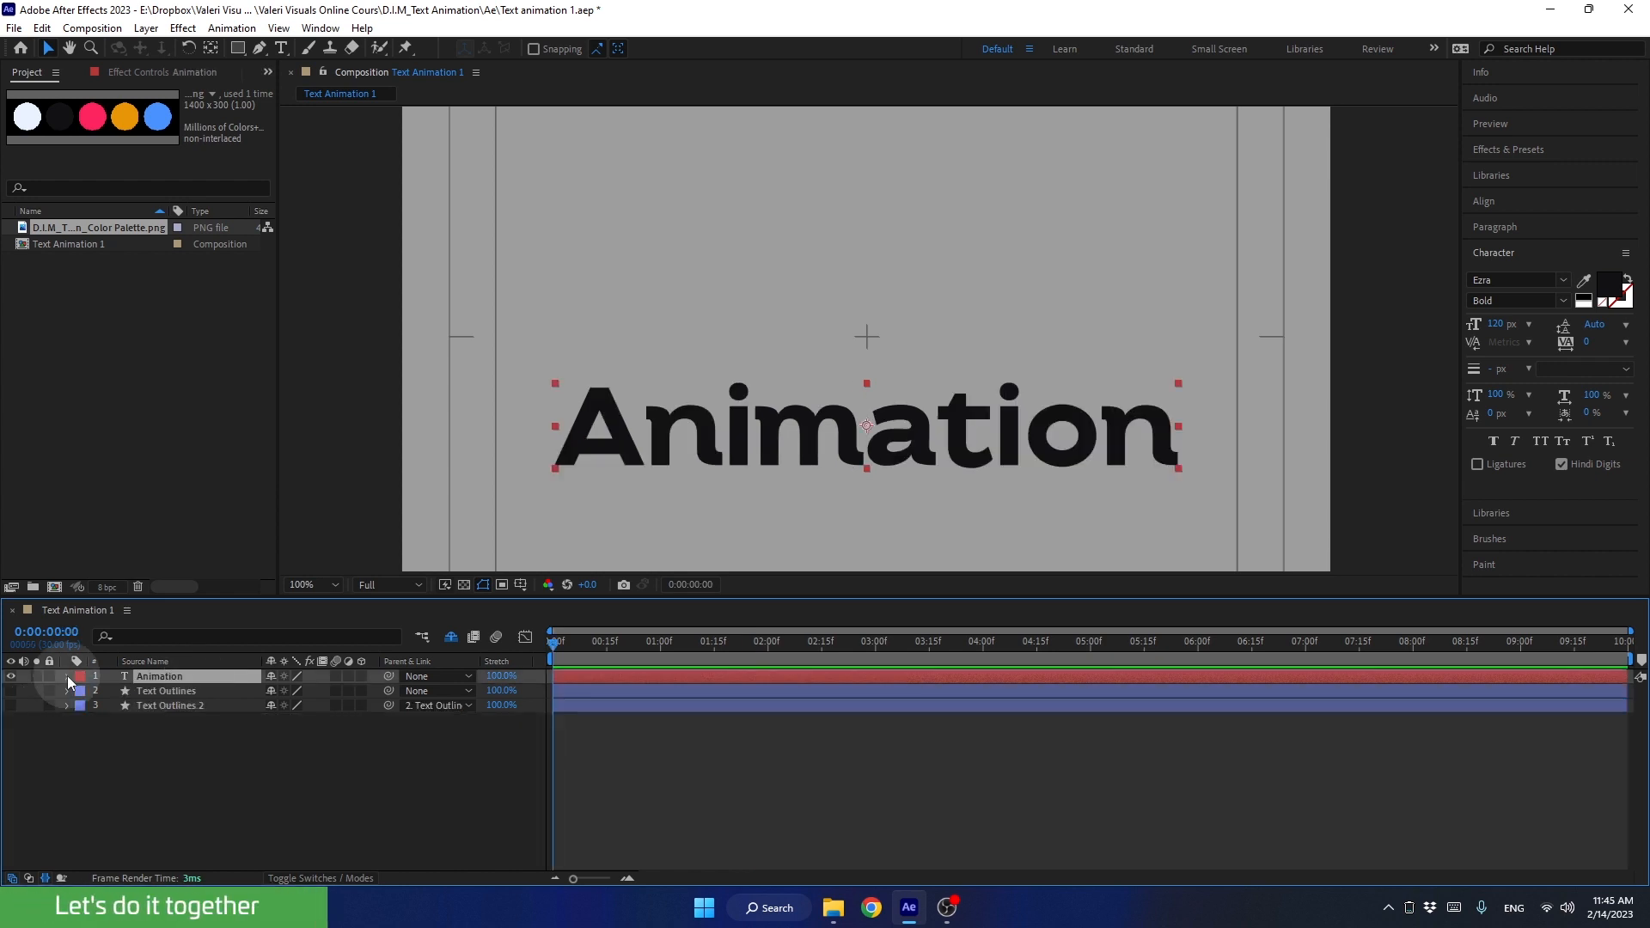
Step: Add a Position text animator to the Animation layer, keeping its Transform properties collapsed
click(66, 676)
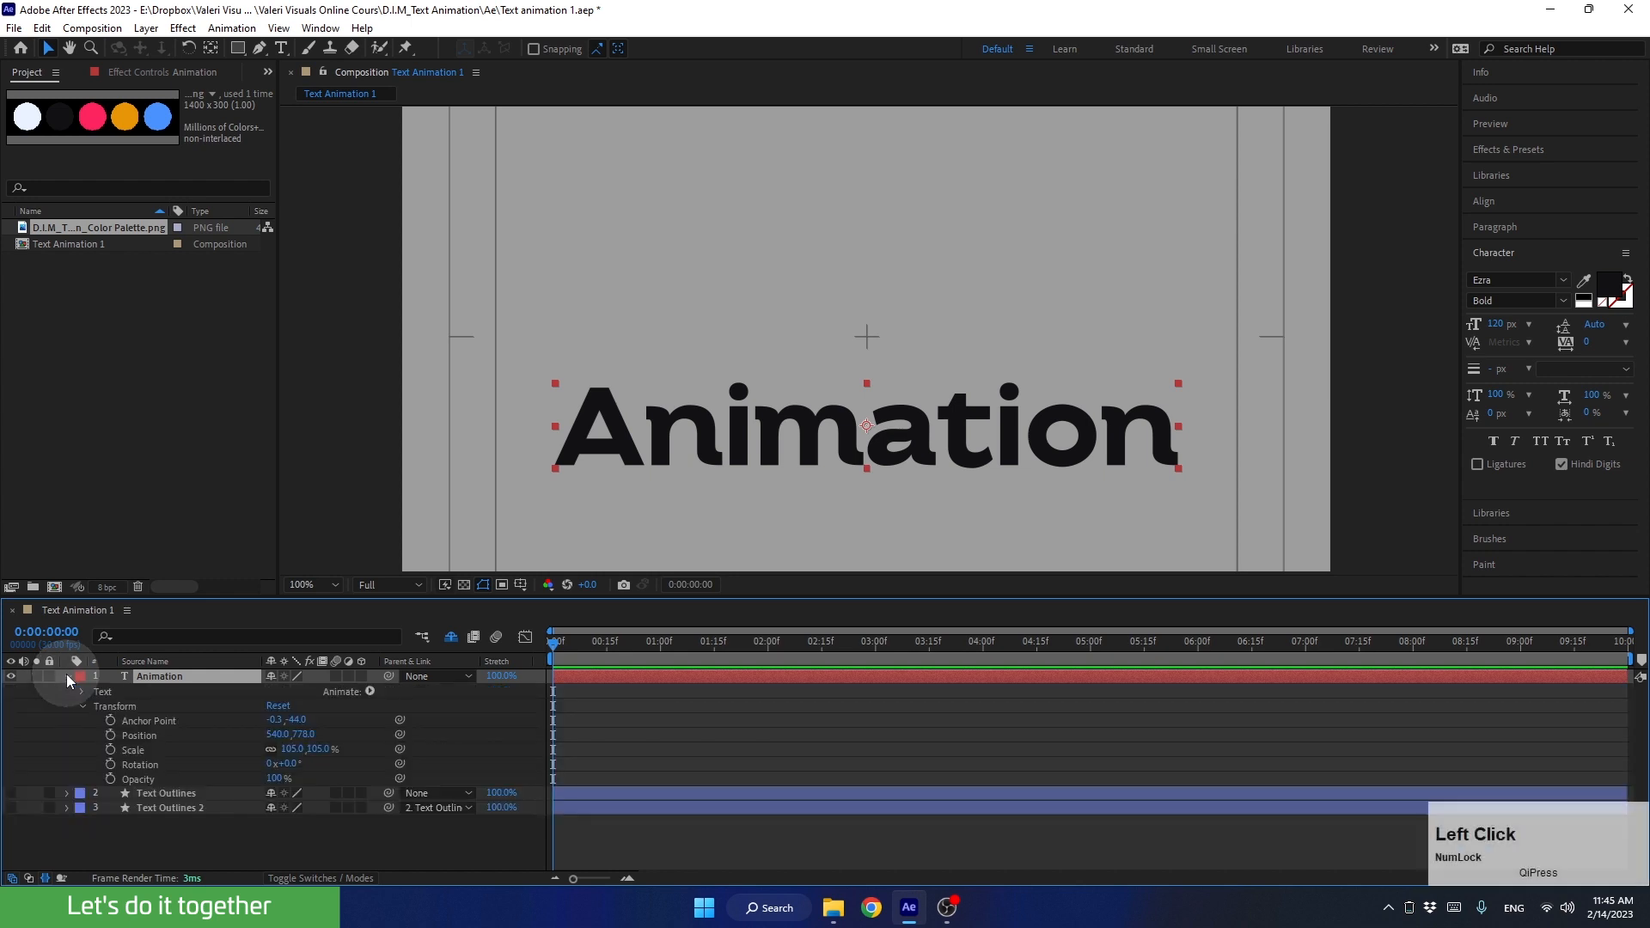
click(82, 706)
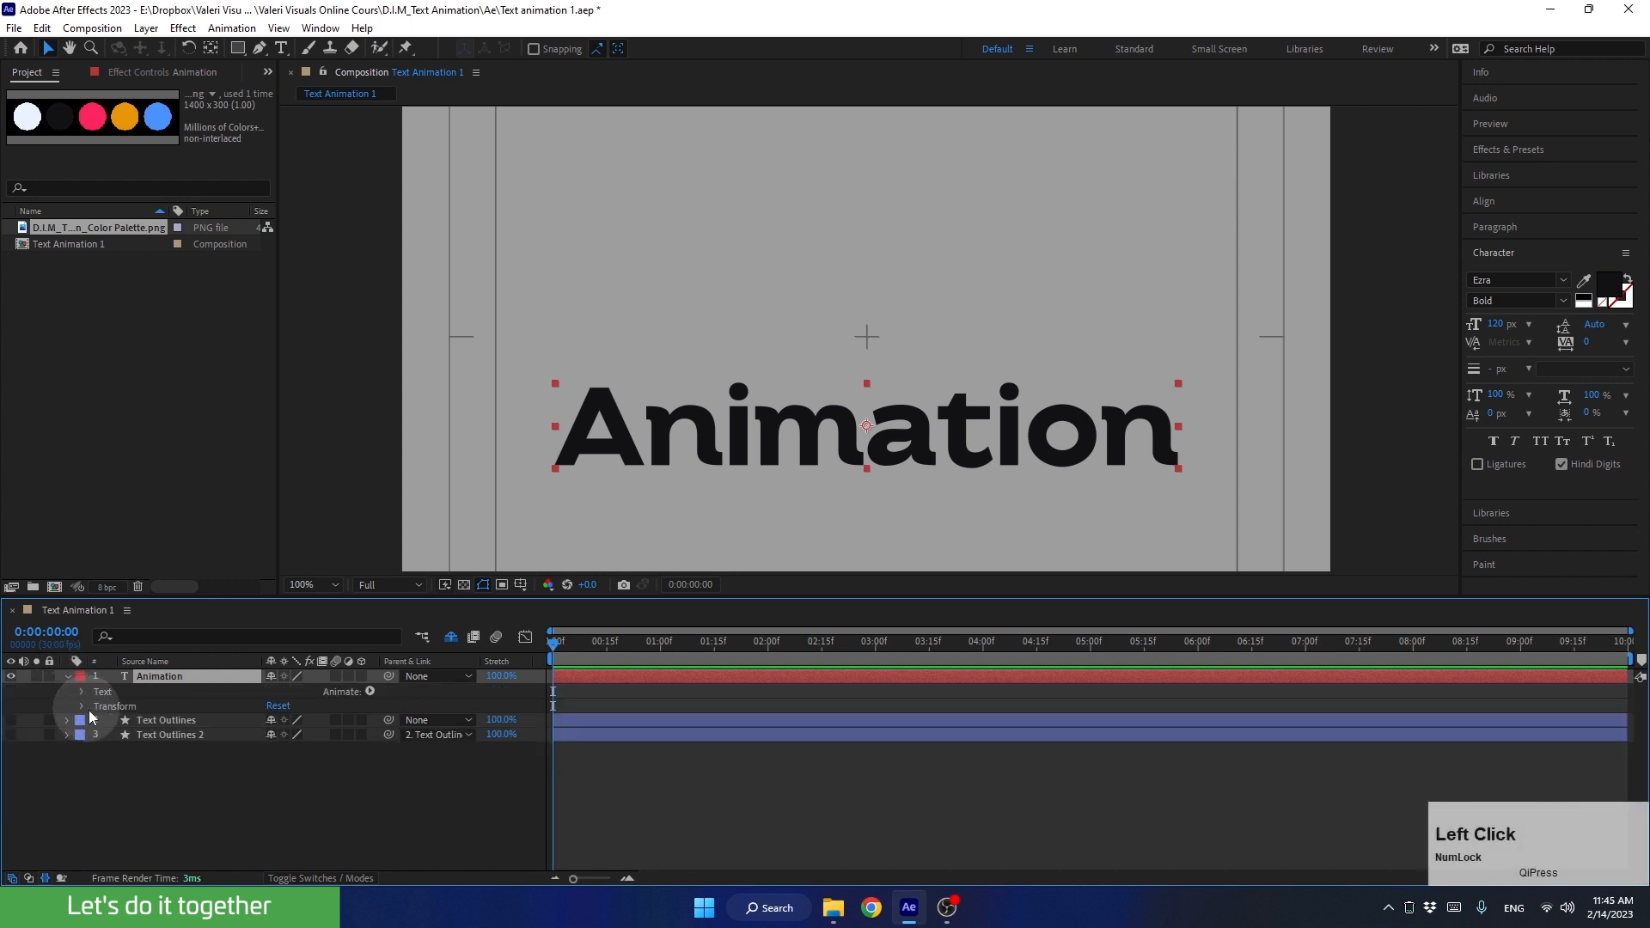
drag(541, 599, 542, 550)
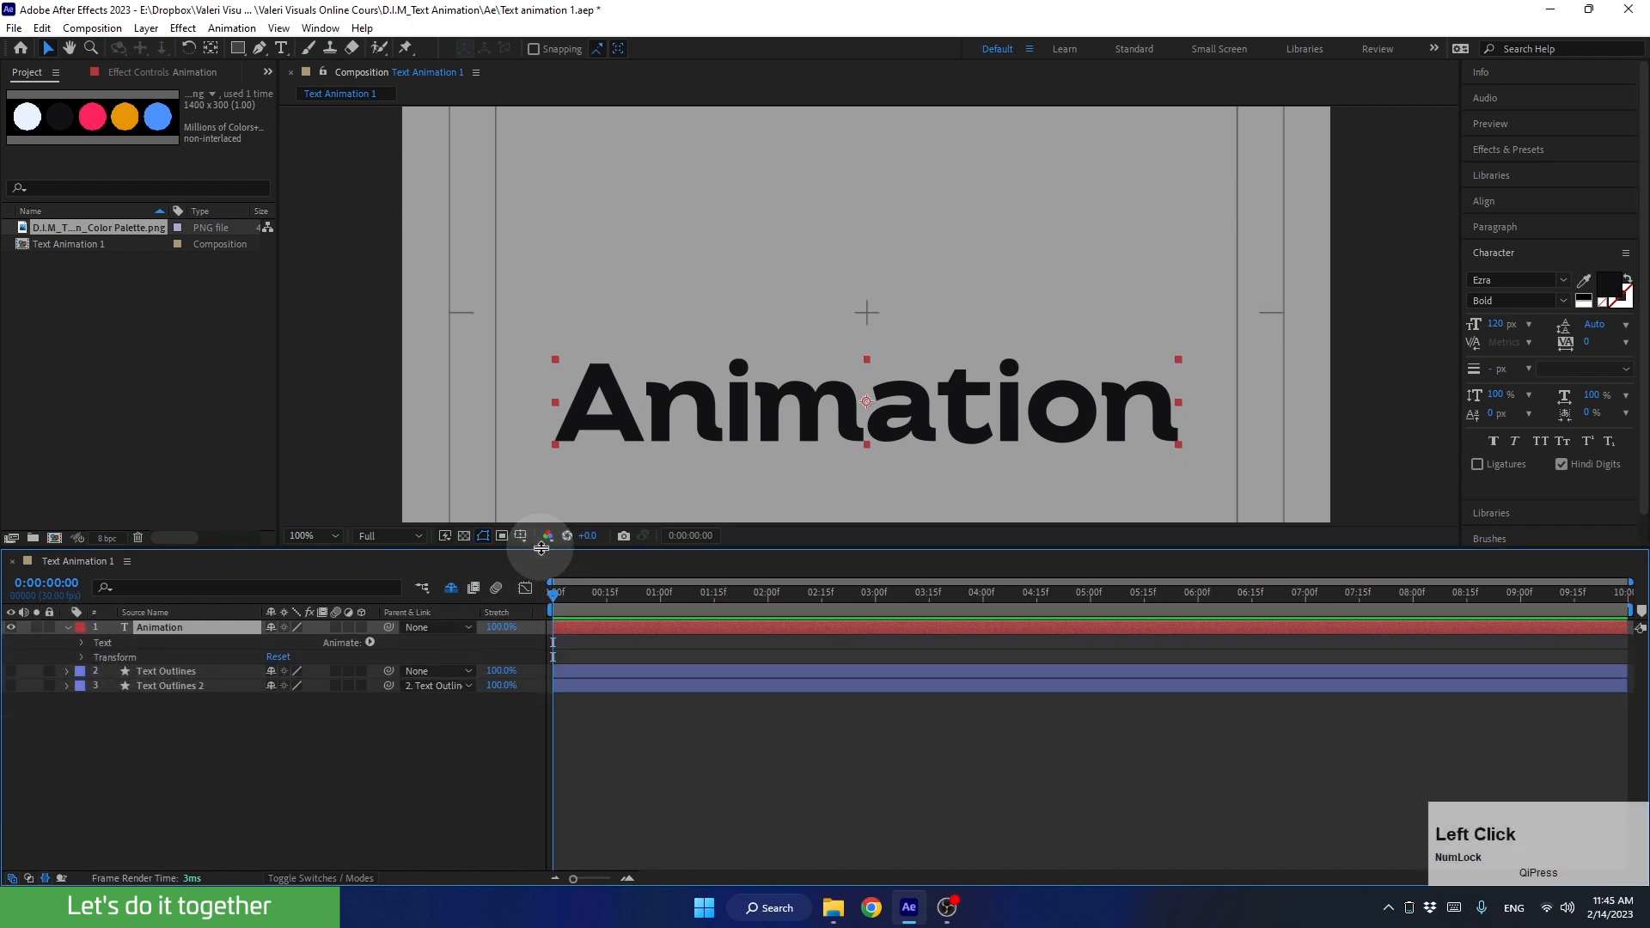
click(125, 644)
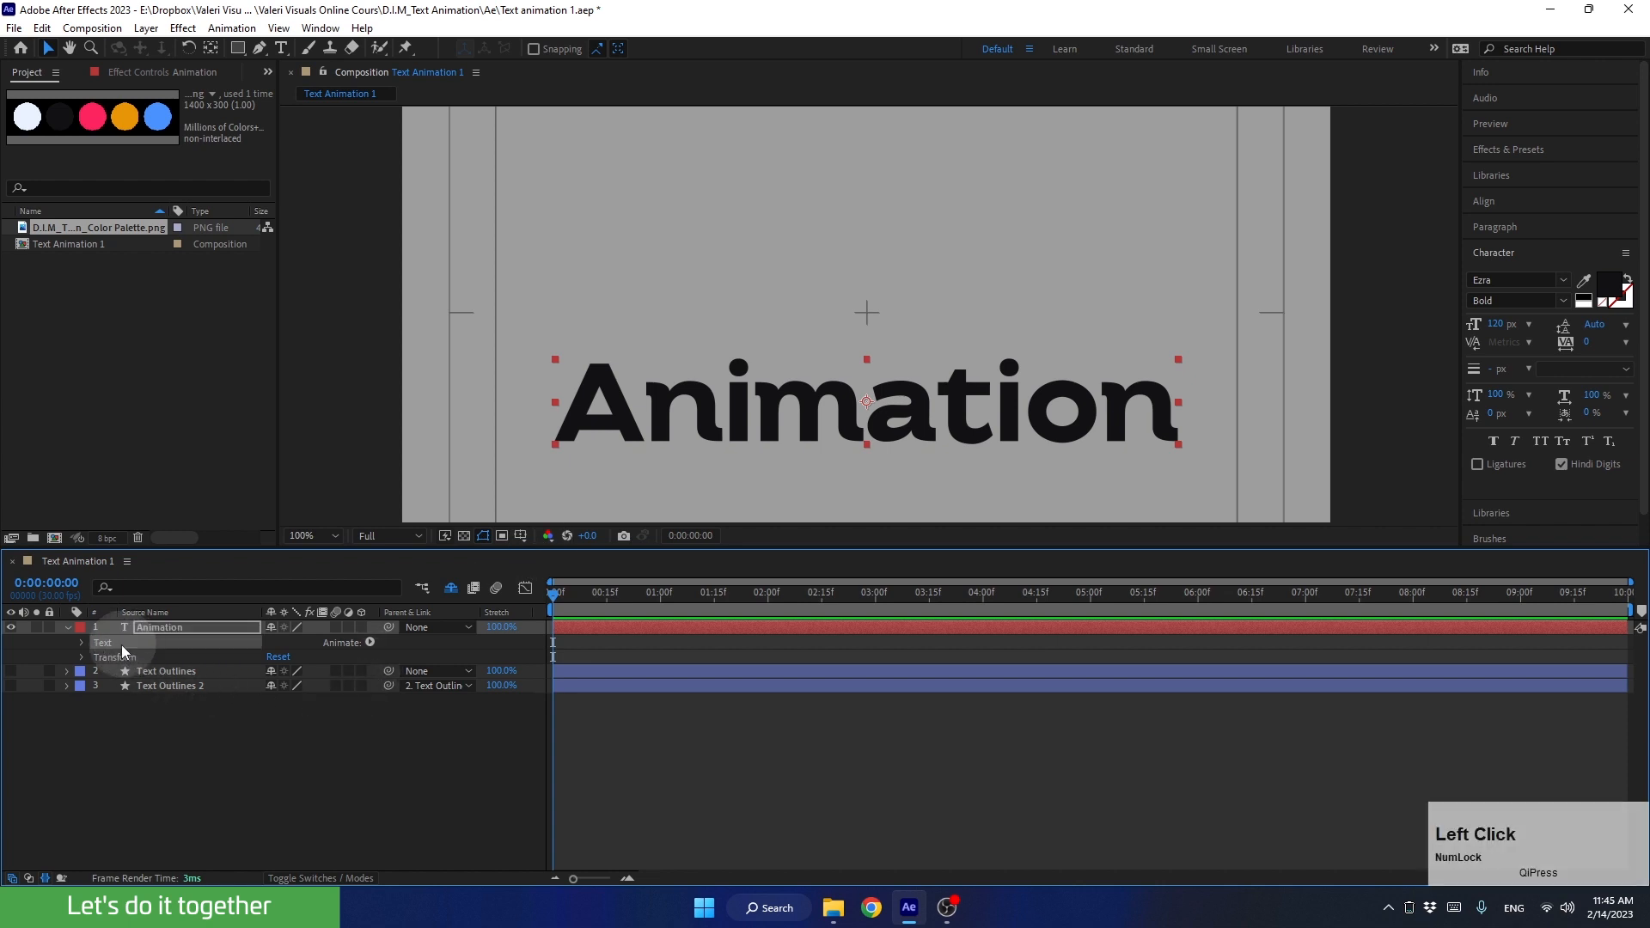
click(369, 642)
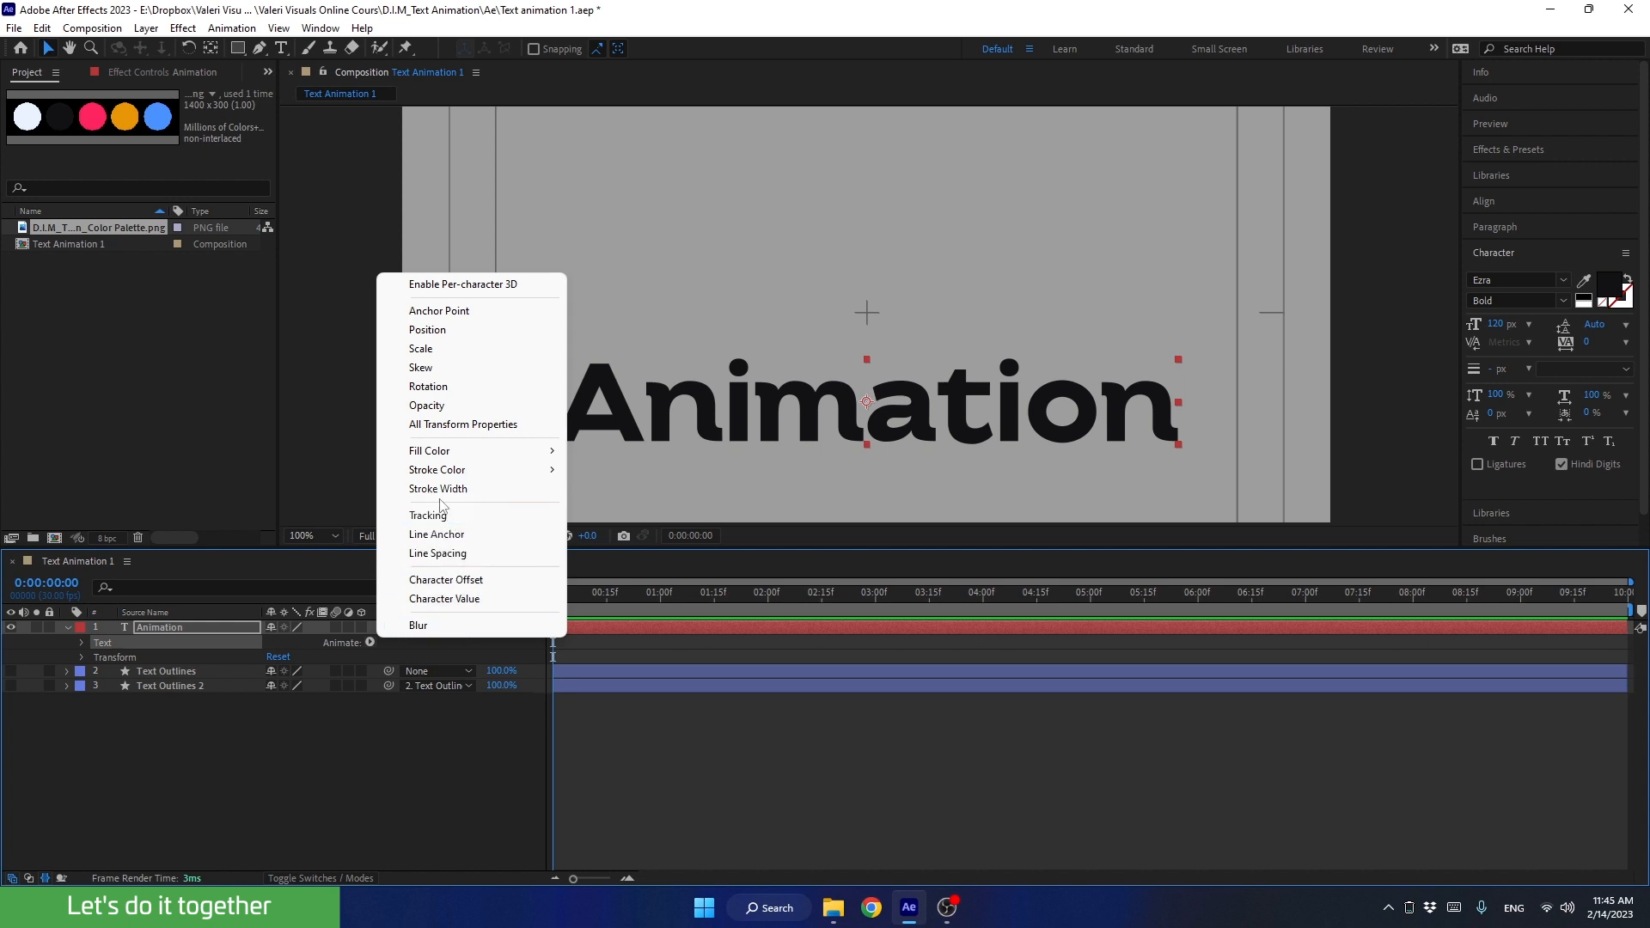
click(431, 333)
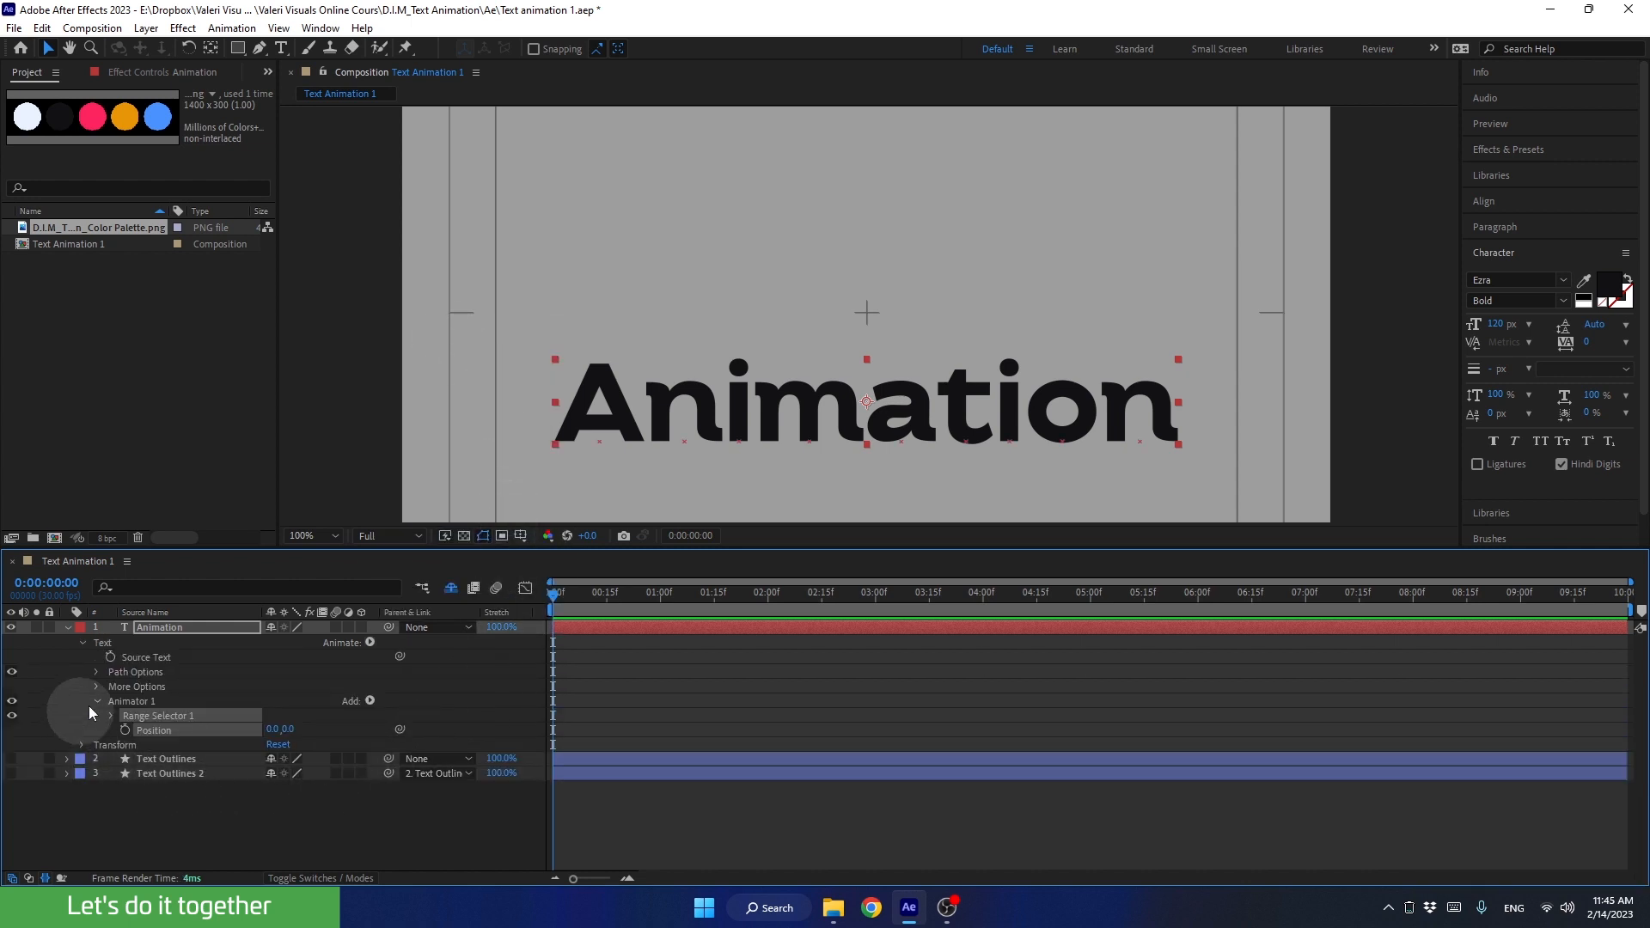
Step: Set the Position of Animator 1 on the Animation layer to 0, 120 so the word sits lower
click(129, 703)
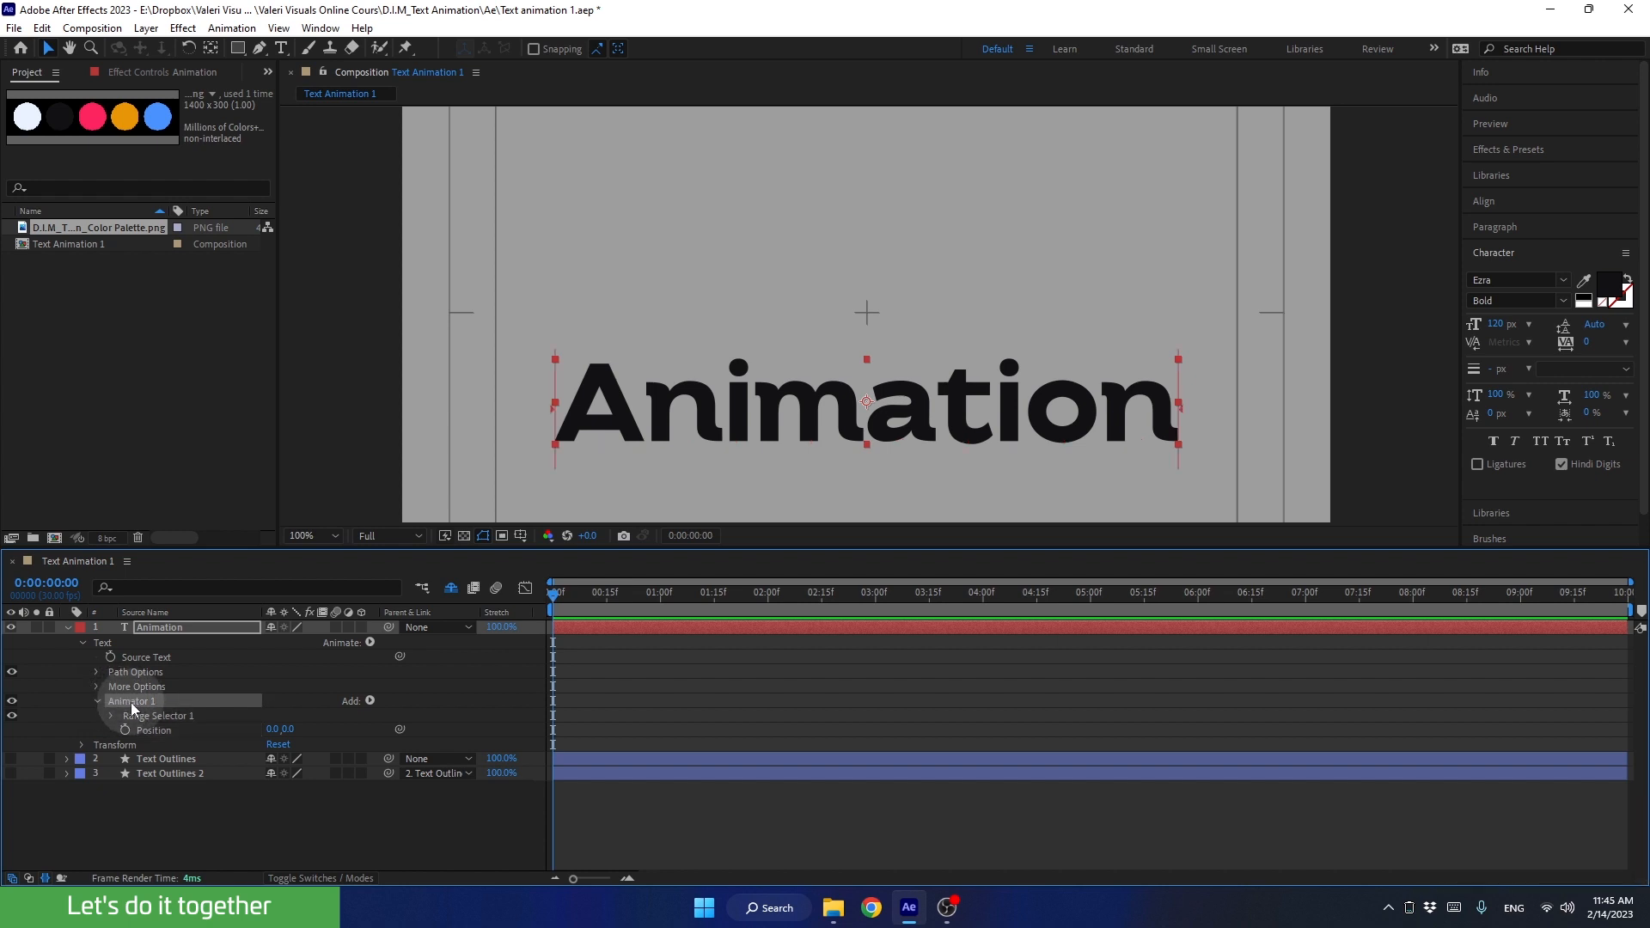
click(153, 719)
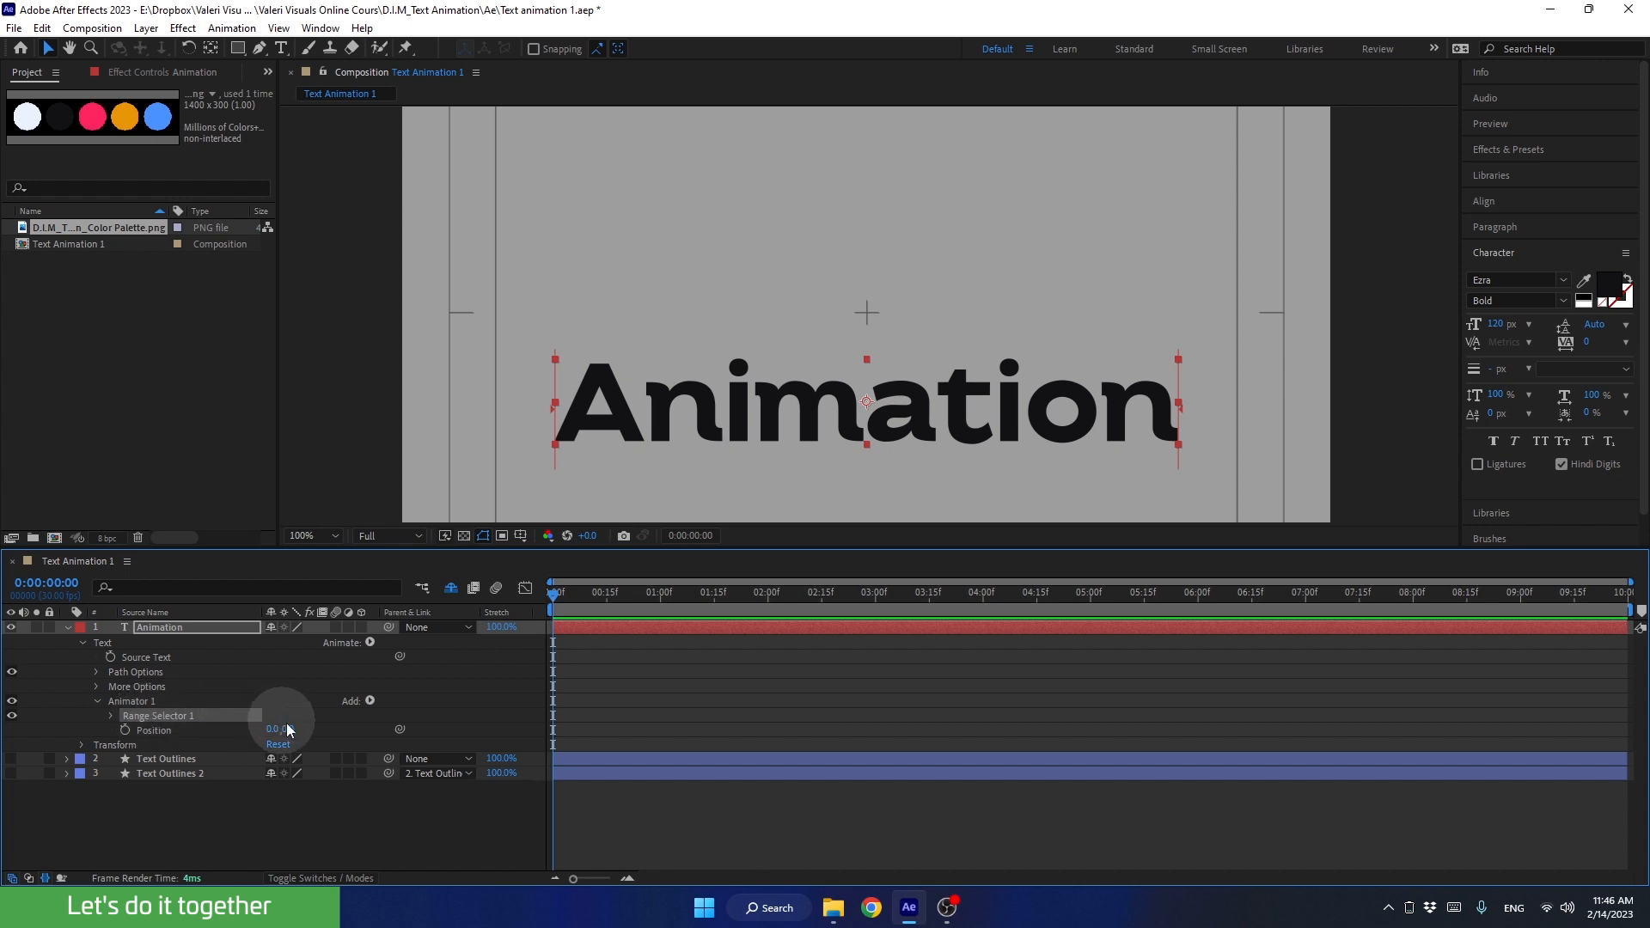
drag(287, 730, 349, 731)
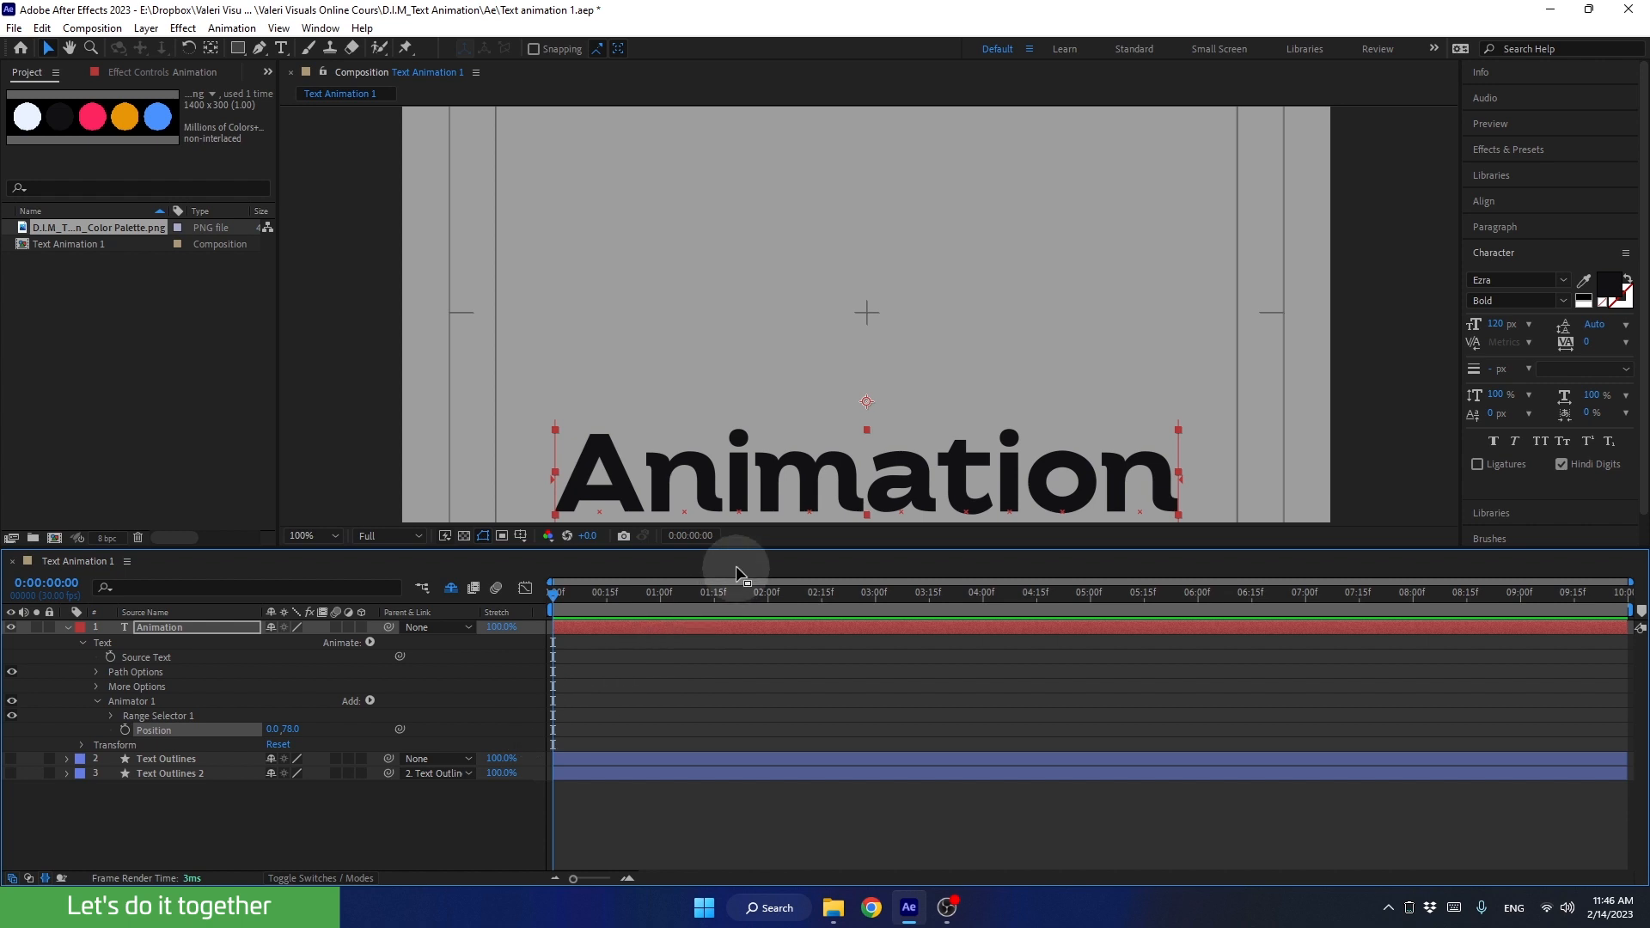
drag(738, 548, 742, 612)
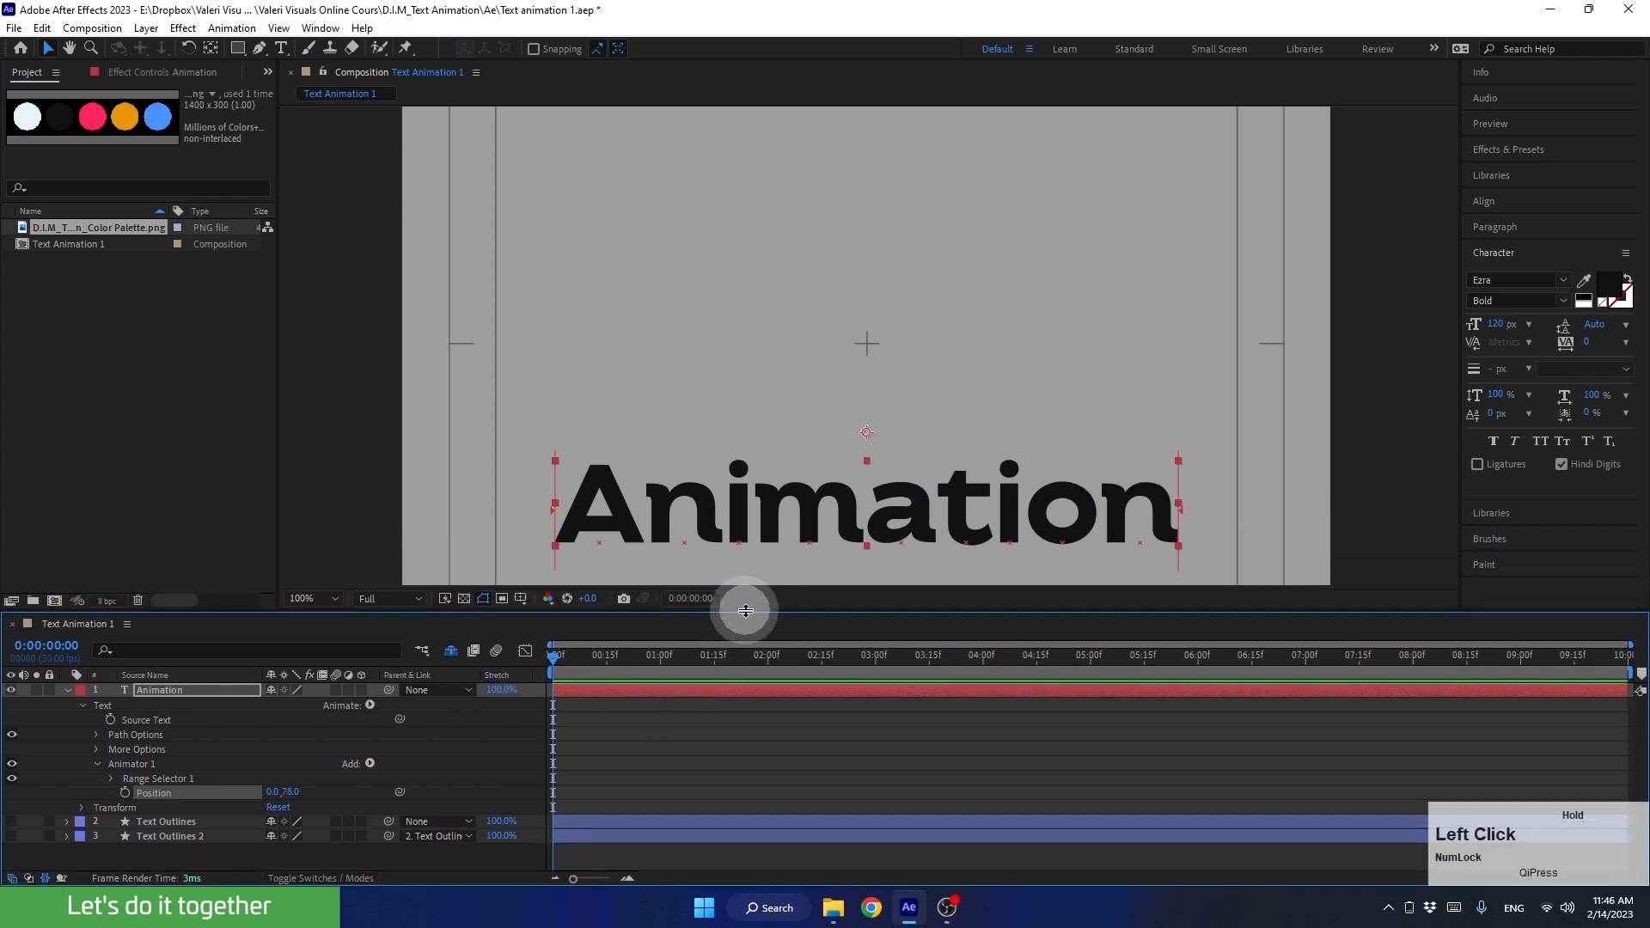
drag(291, 791, 324, 784)
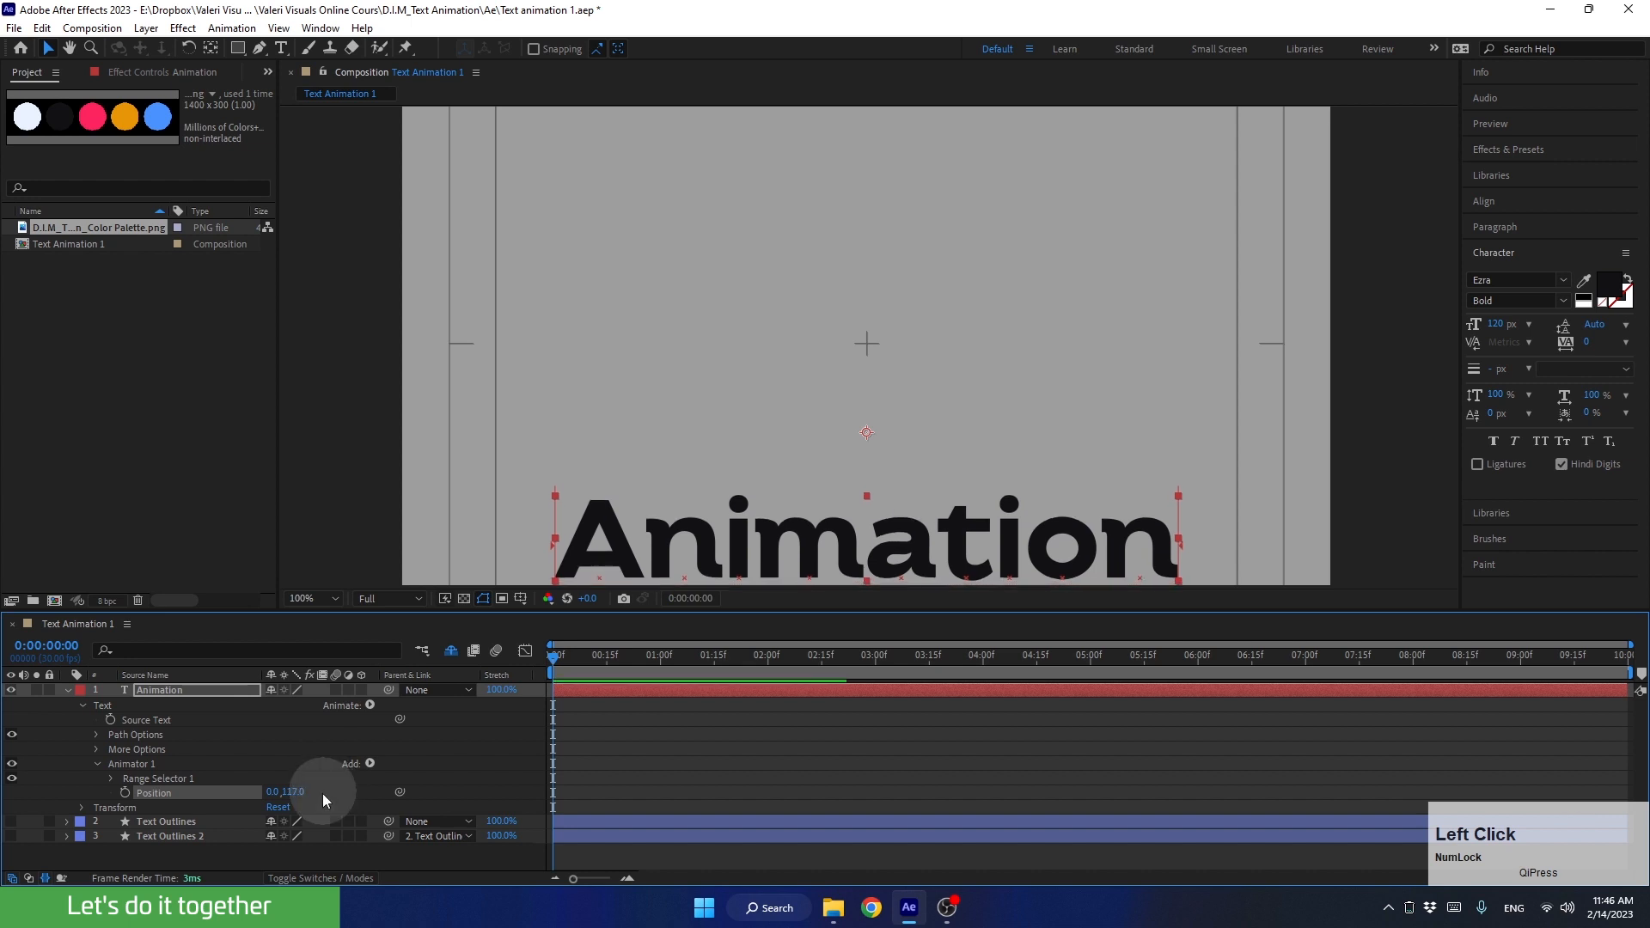
click(294, 792)
text(120)
key(Return)
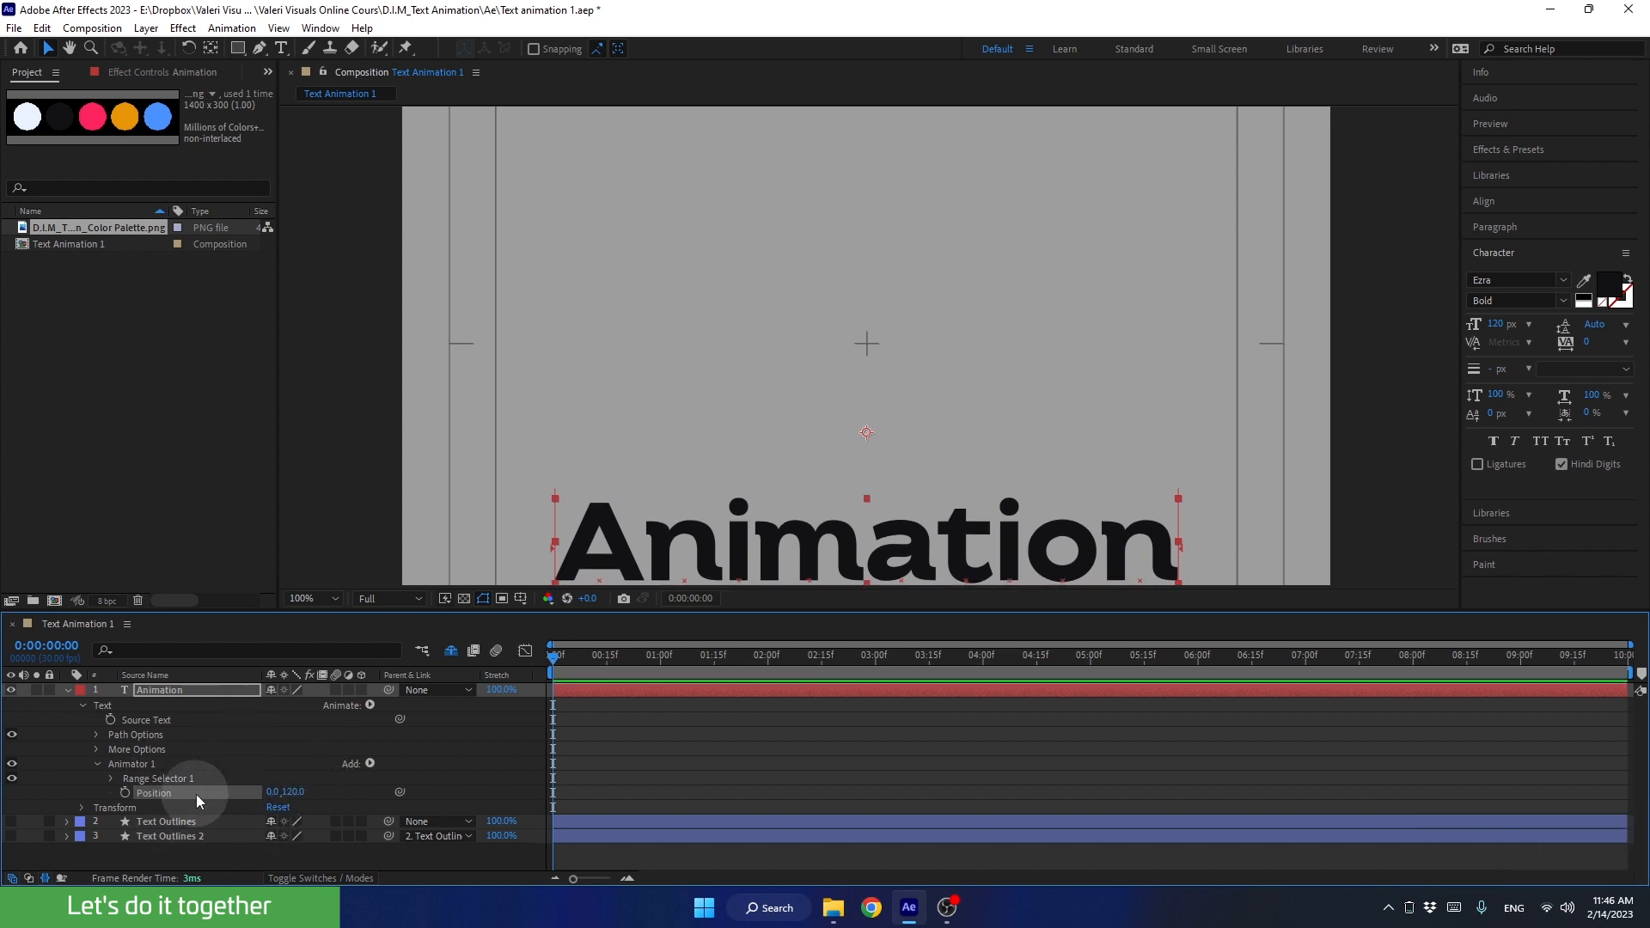
Step: Show the composition at 33.3% magnification and give the timeline more height
click(311, 599)
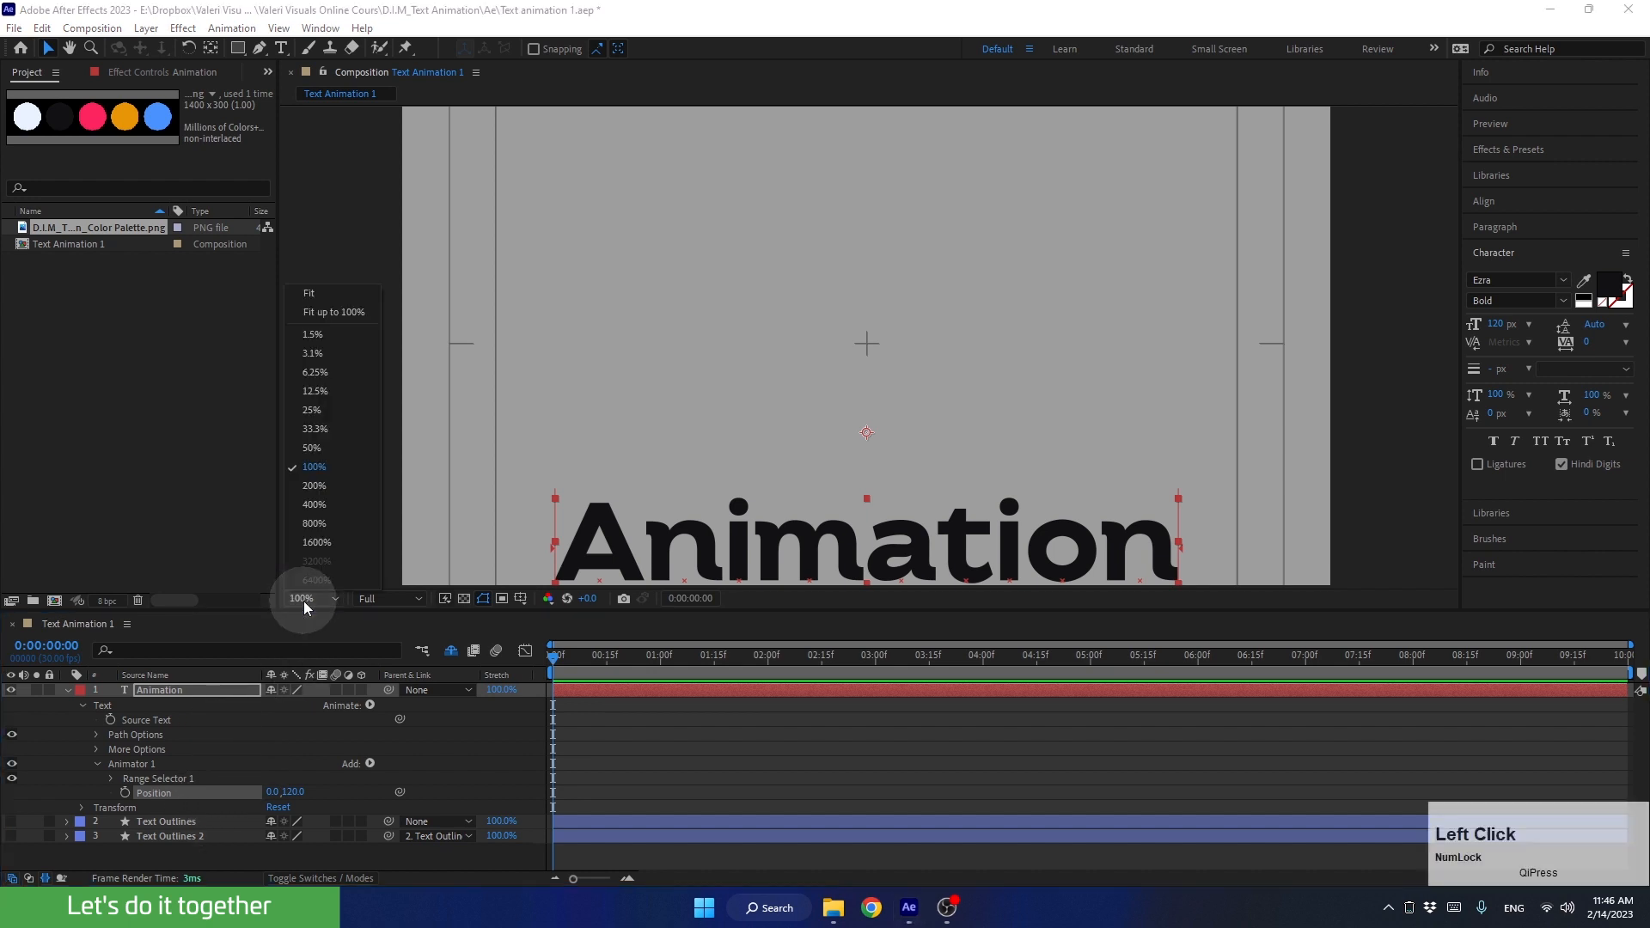
click(315, 429)
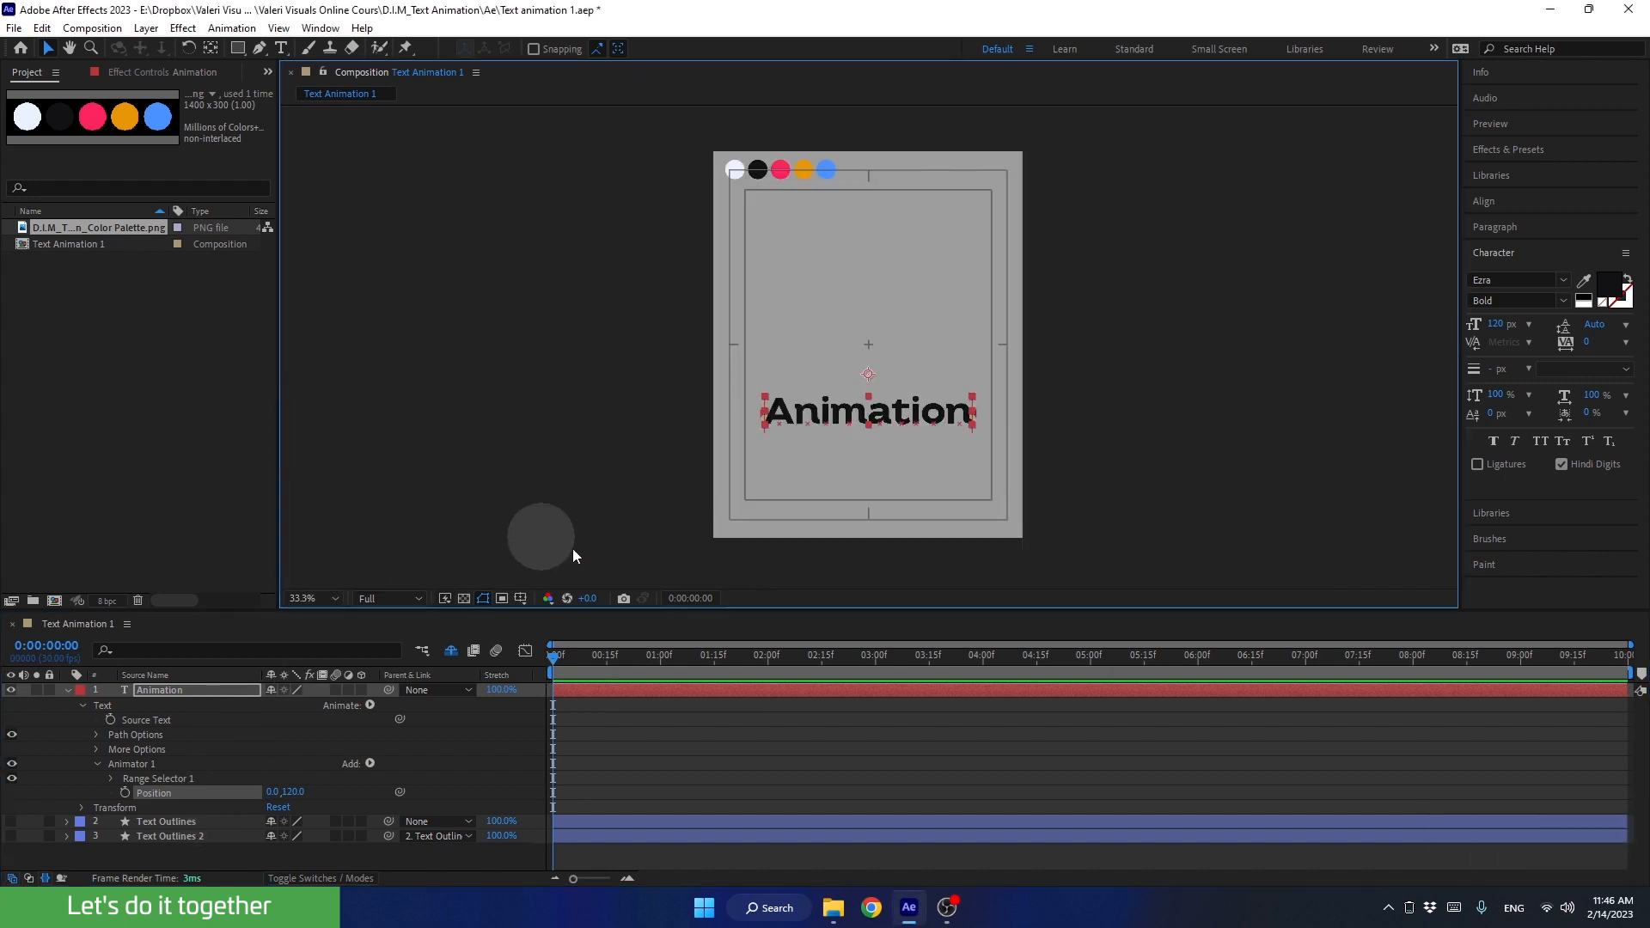
drag(674, 612, 688, 494)
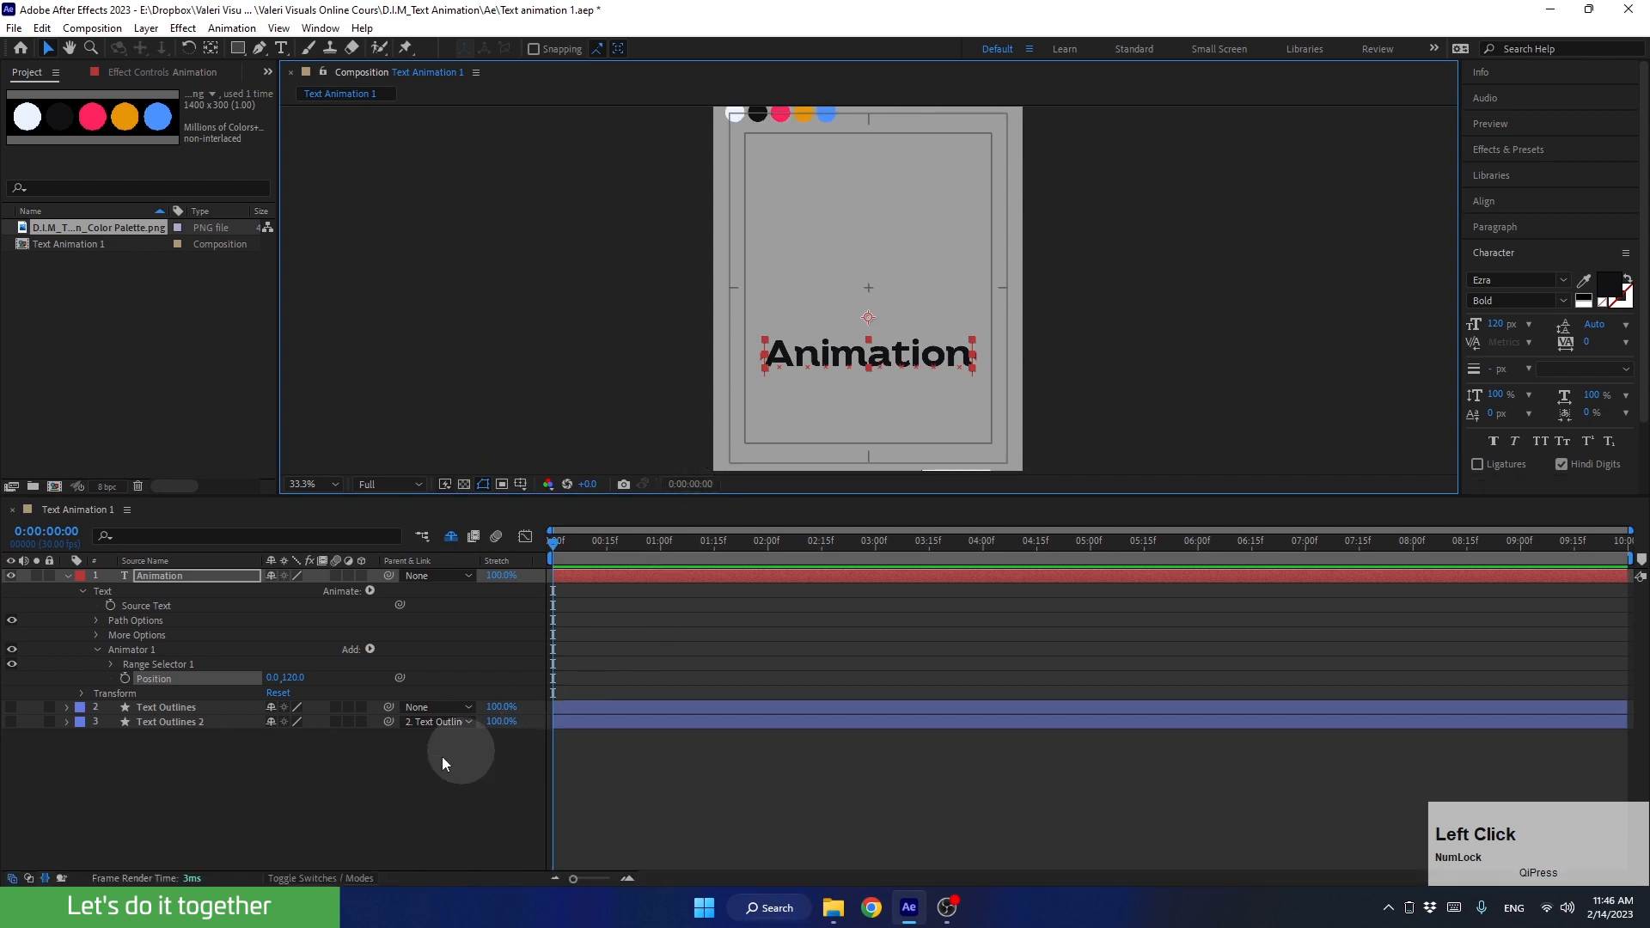
Step: Expand Range Selector 1 and its Advanced options, test the Offset at 100%, and set it to -100%
click(110, 665)
click(125, 724)
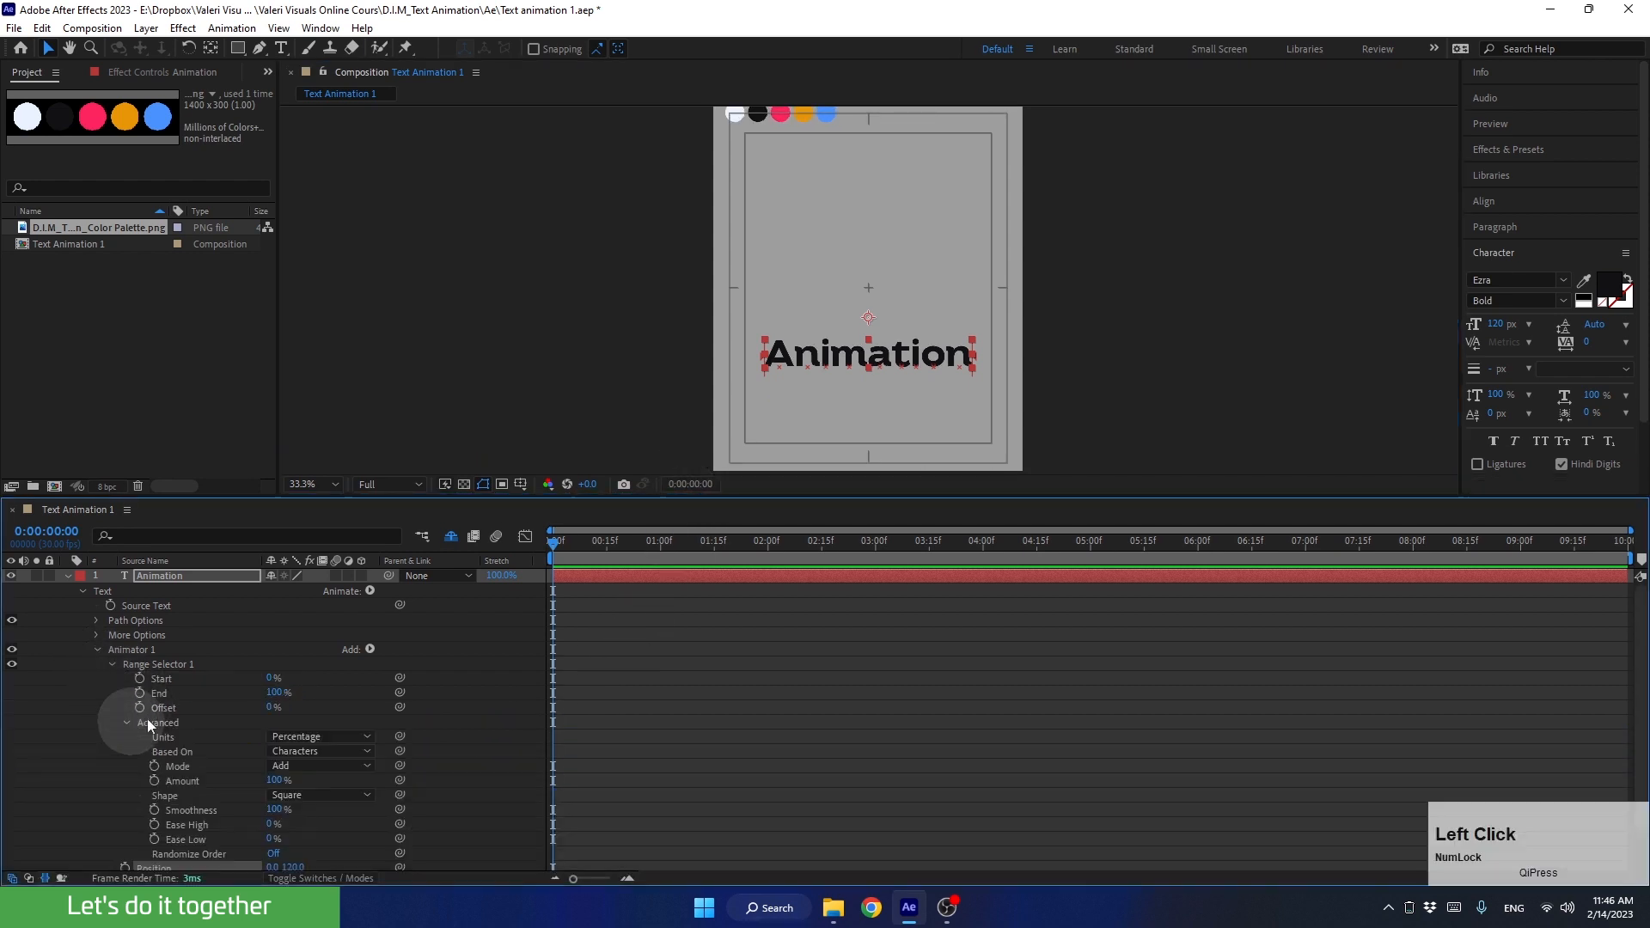
drag(496, 497, 498, 427)
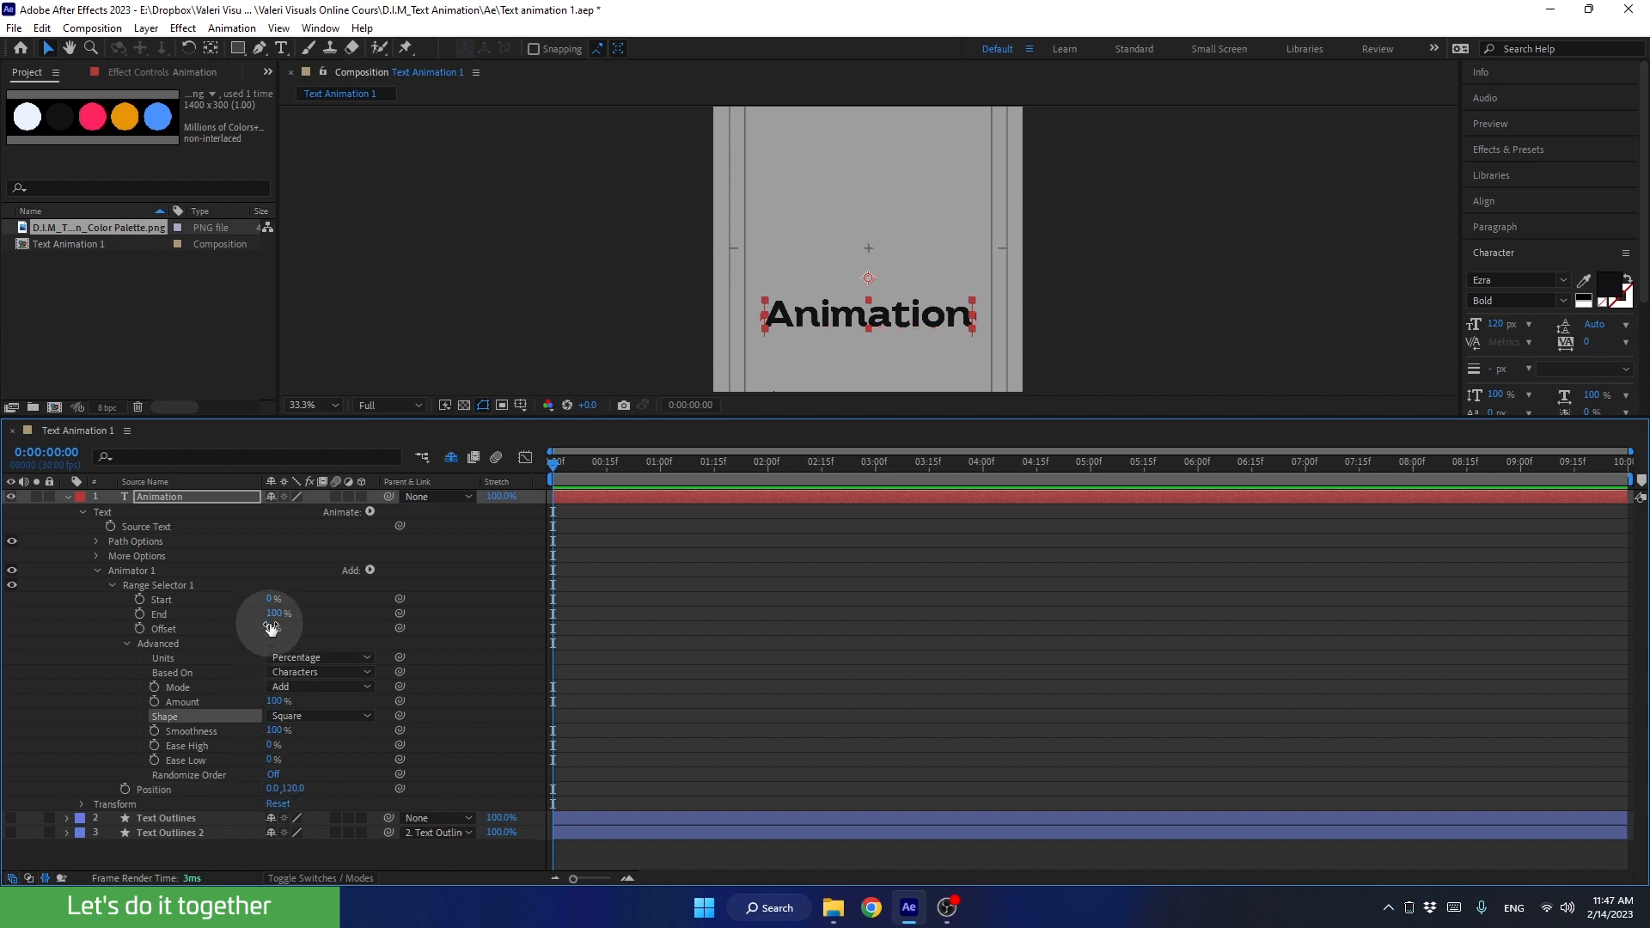
drag(271, 628, 433, 615)
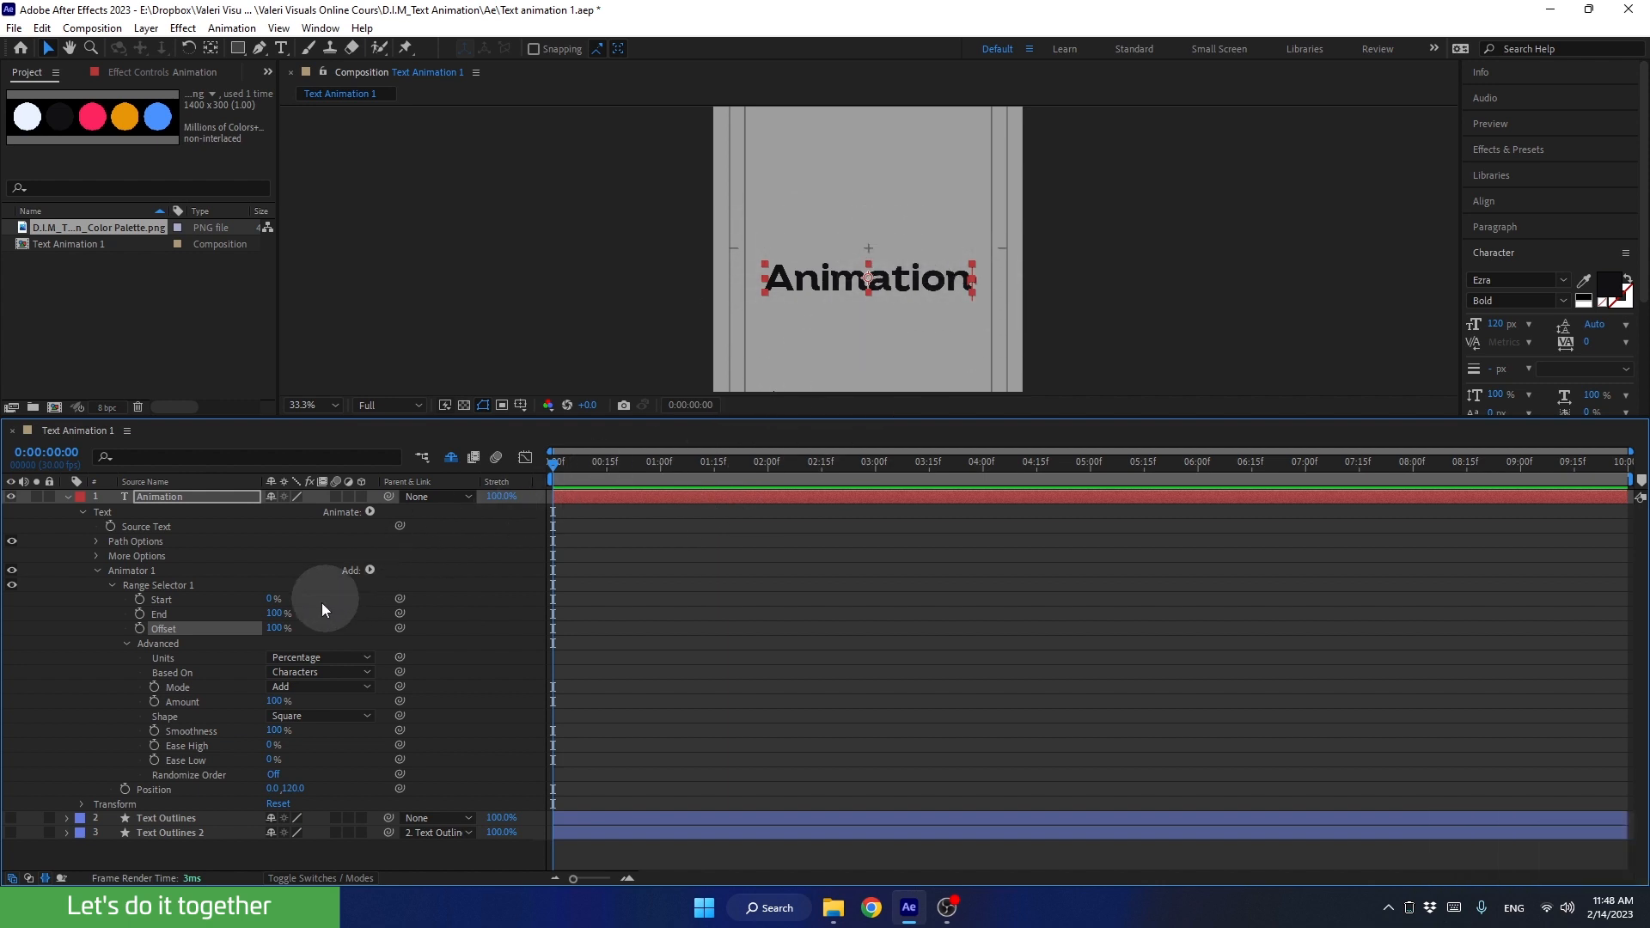
drag(268, 628, 96, 637)
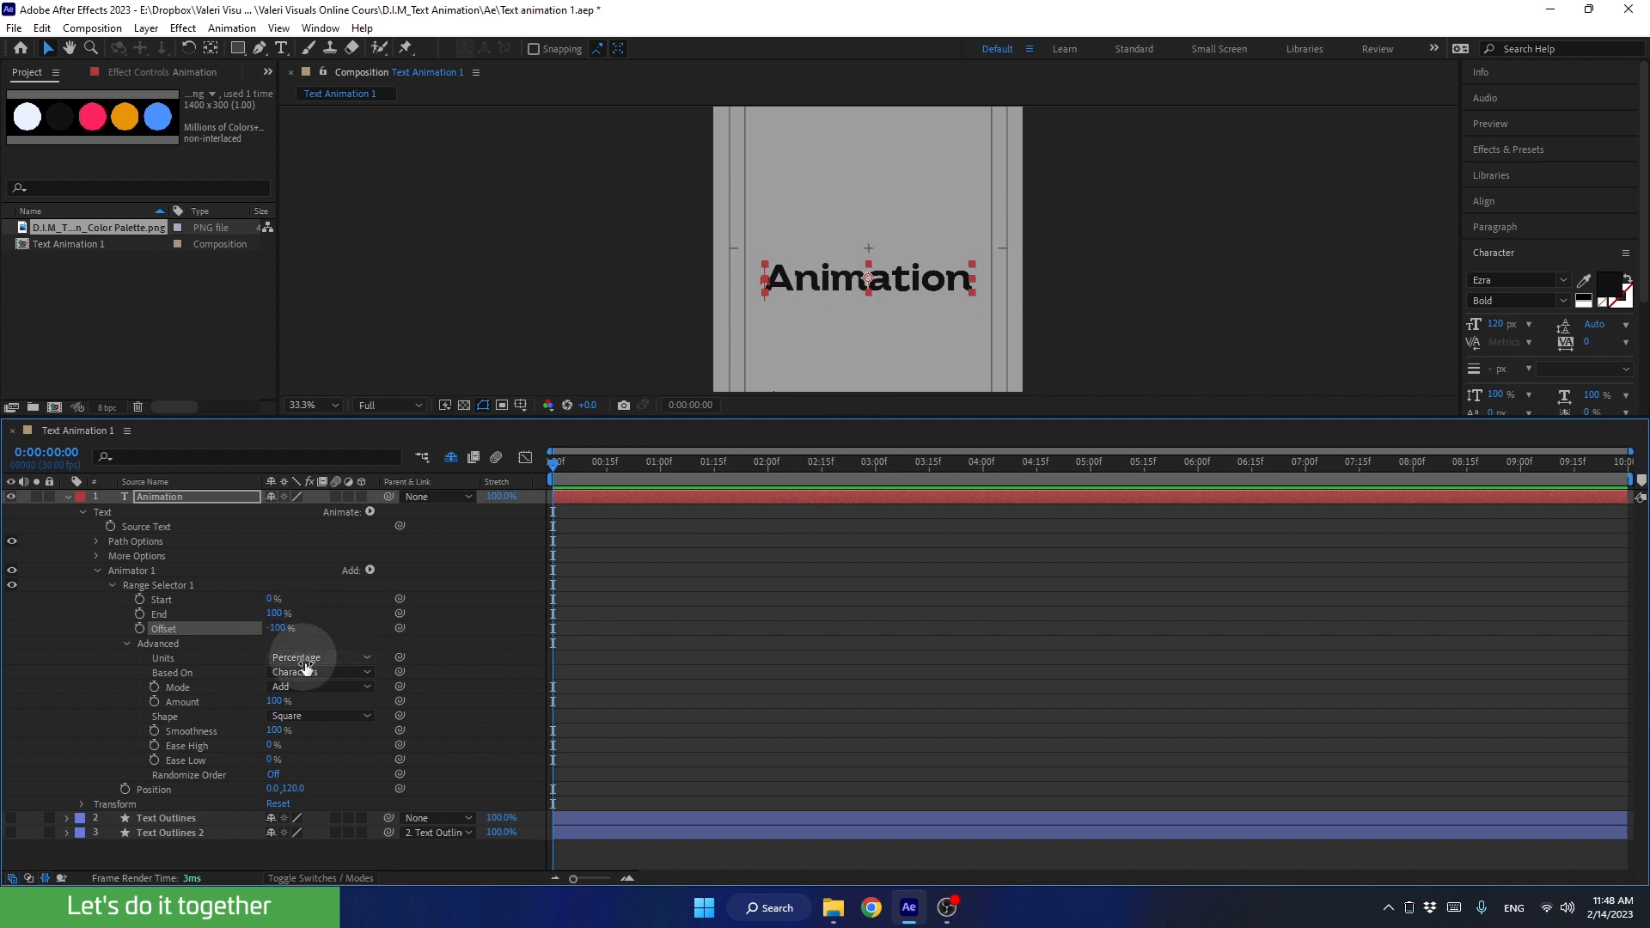
Step: Set the Range Selector's Shape to Ramp Up and test the Offset at 100% before returning it to -100%
click(301, 722)
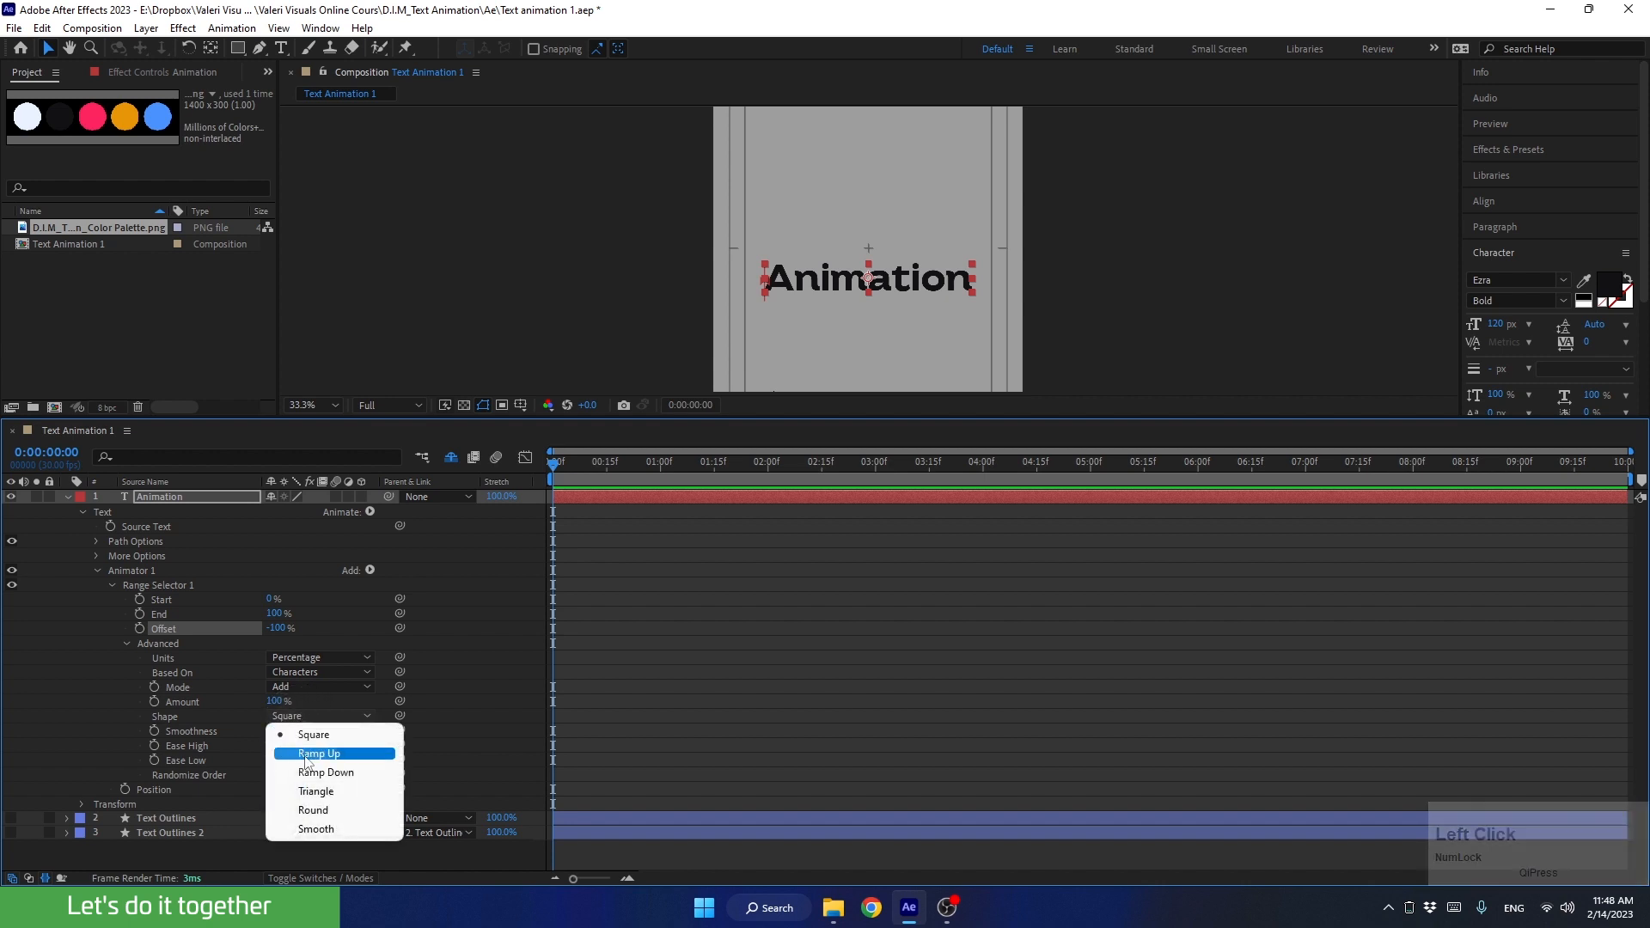
click(304, 756)
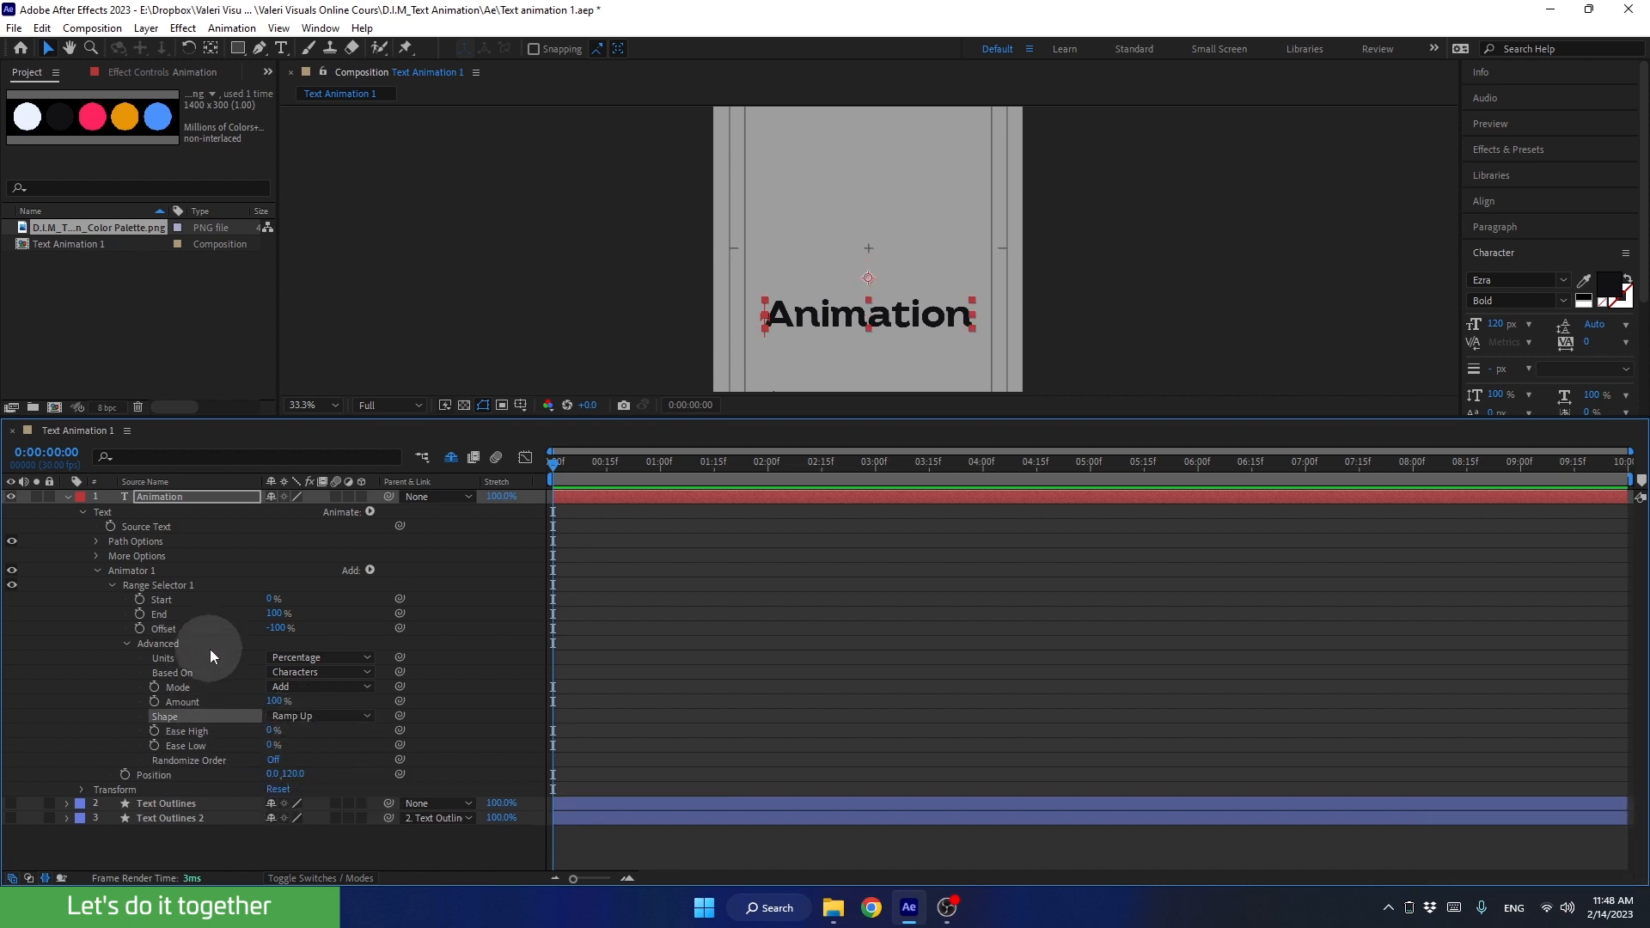
click(269, 631)
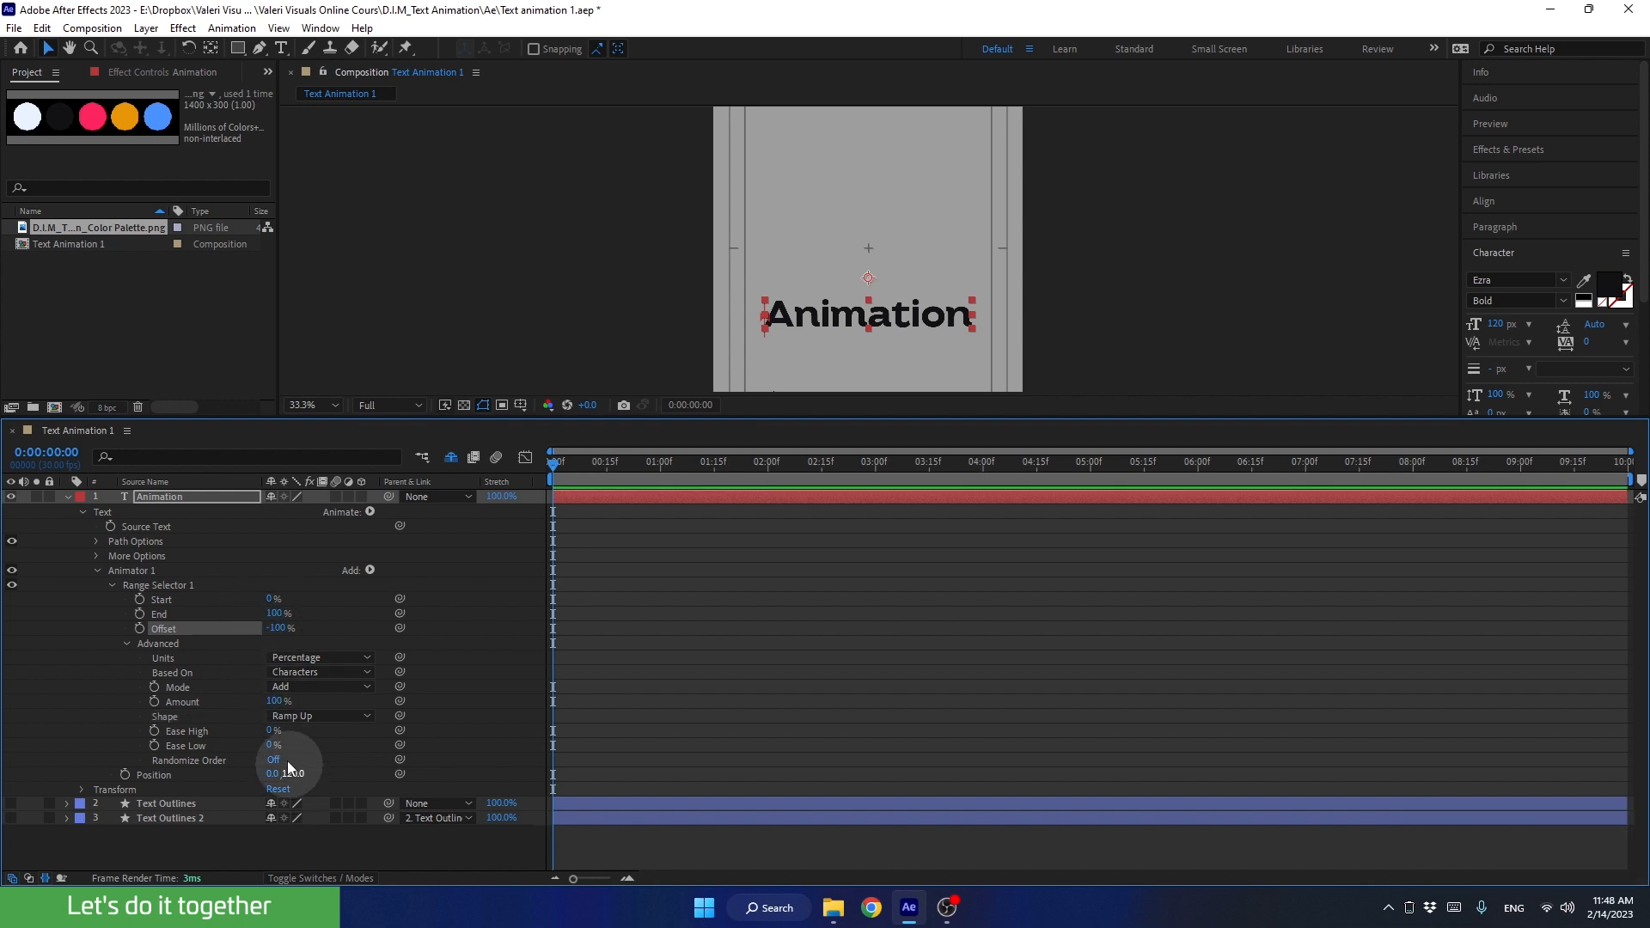
drag(278, 632, 743, 421)
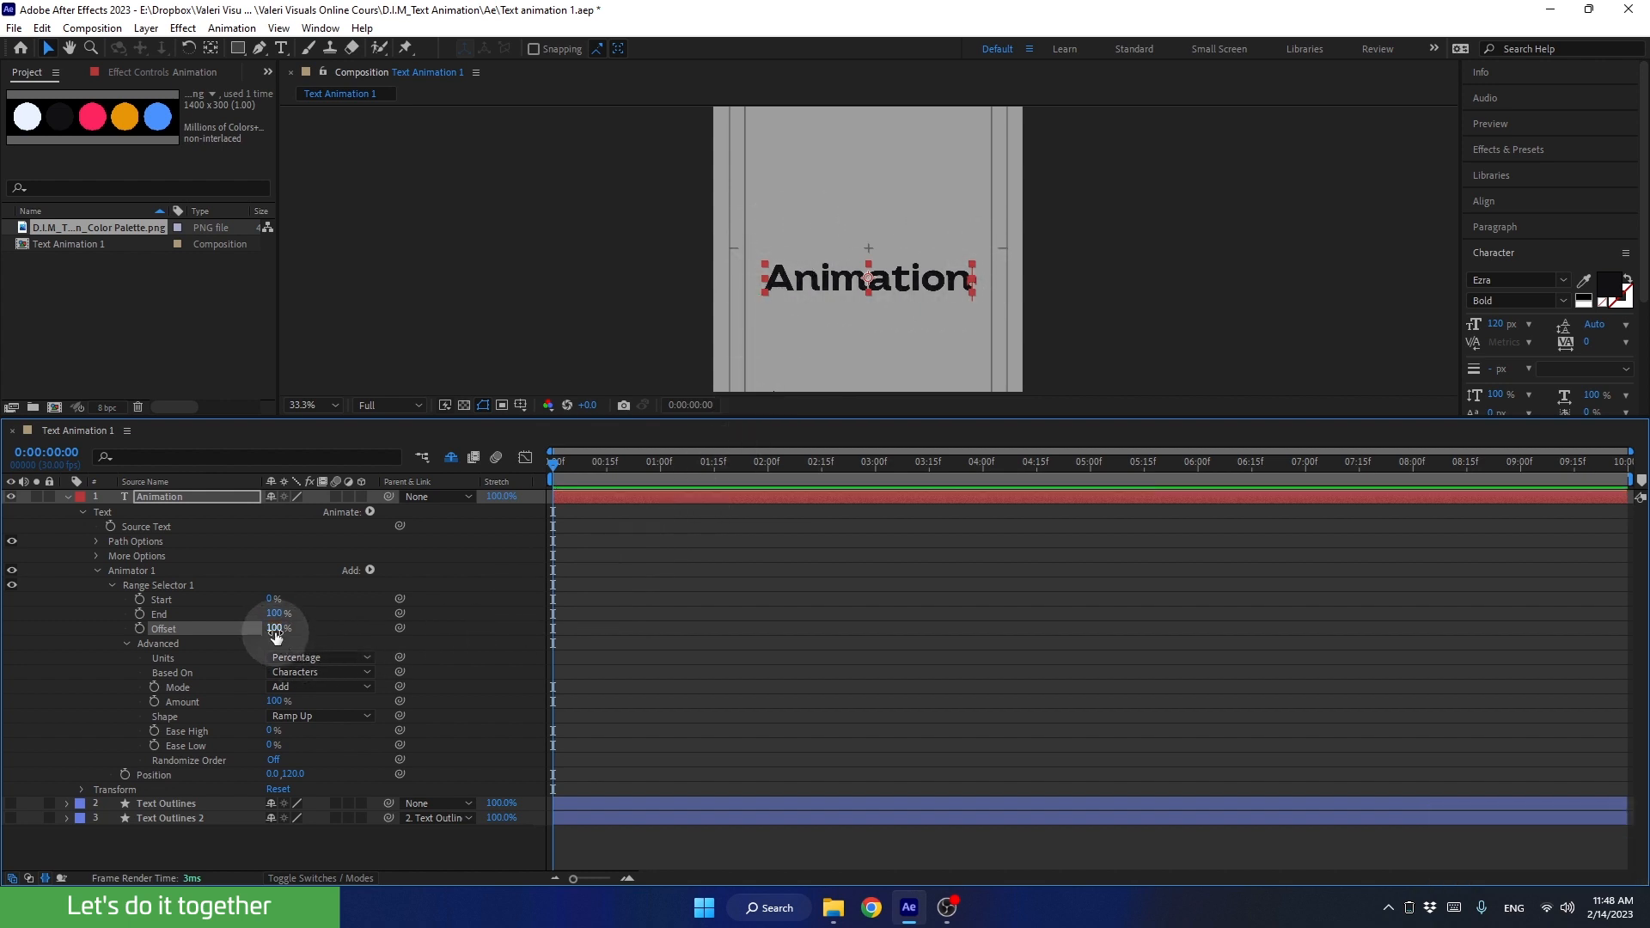
drag(275, 635, 80, 654)
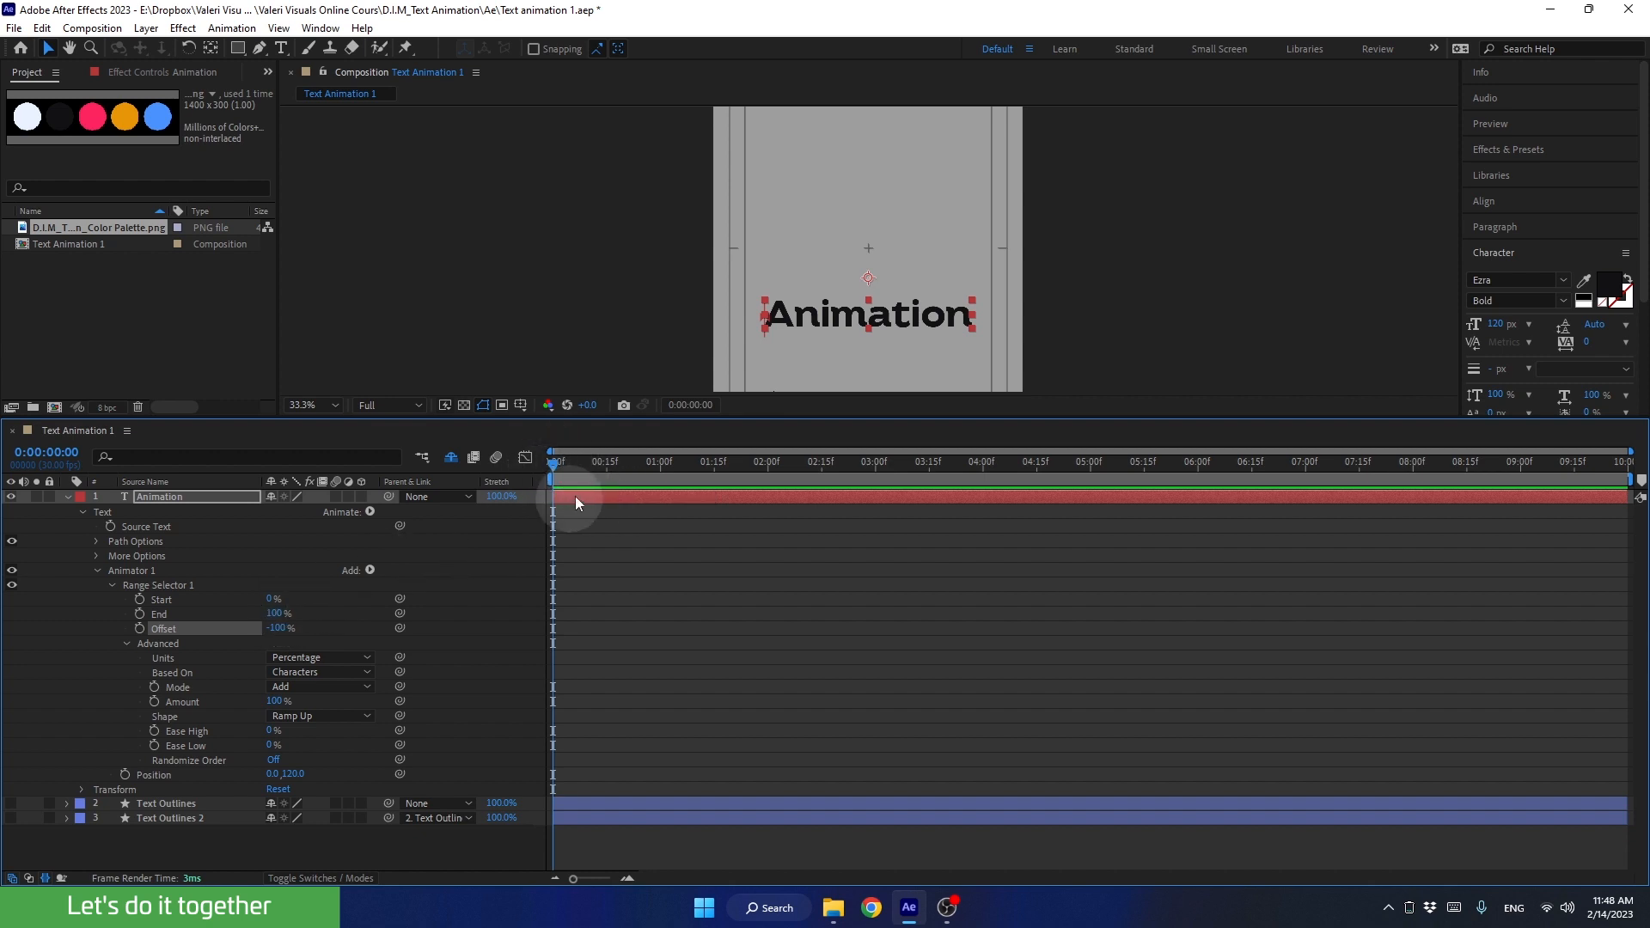
Step: Keyframe the Range Selector's Offset at -100% at 0:00:00:00 and 100% at 0:00:01:00
click(140, 629)
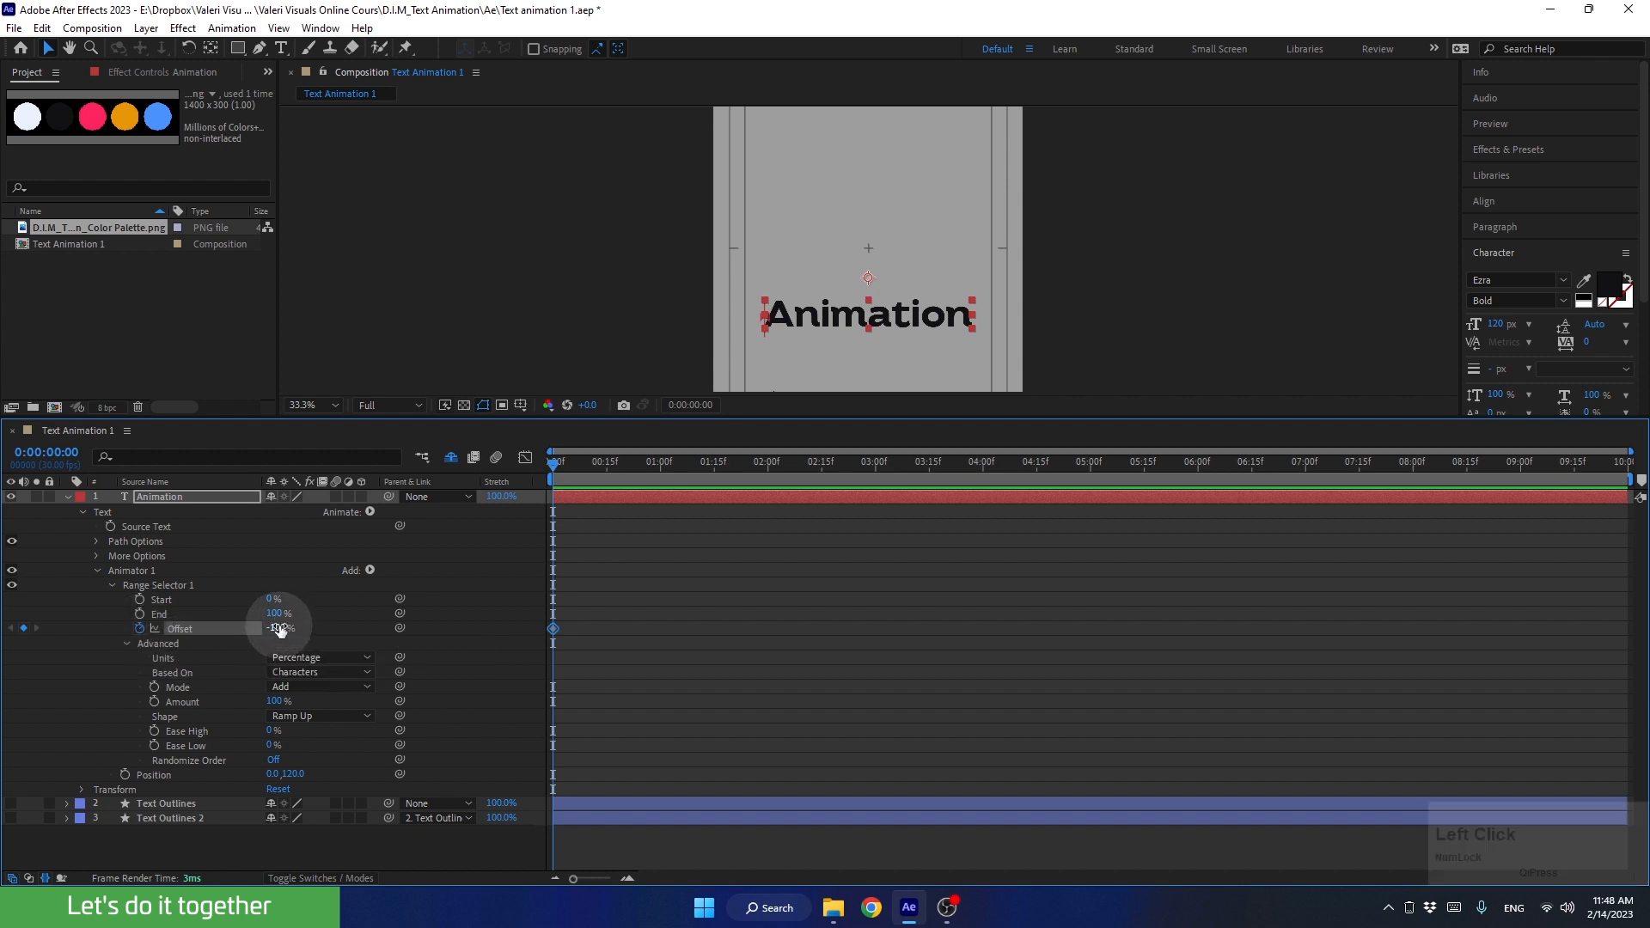
click(194, 632)
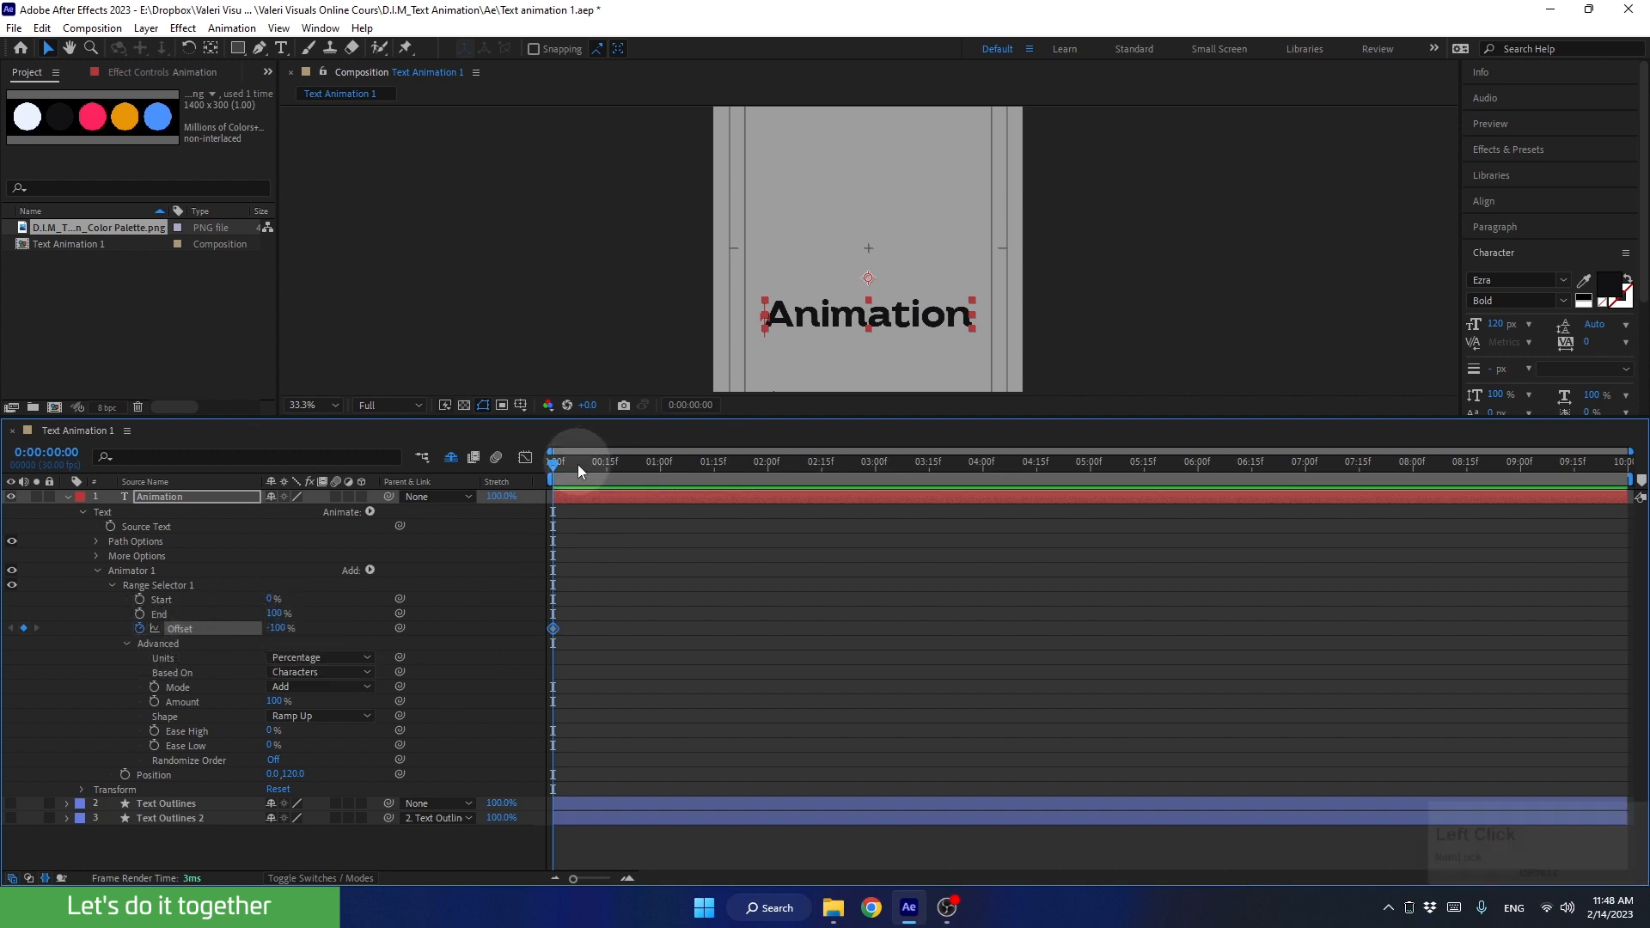
drag(597, 465, 660, 487)
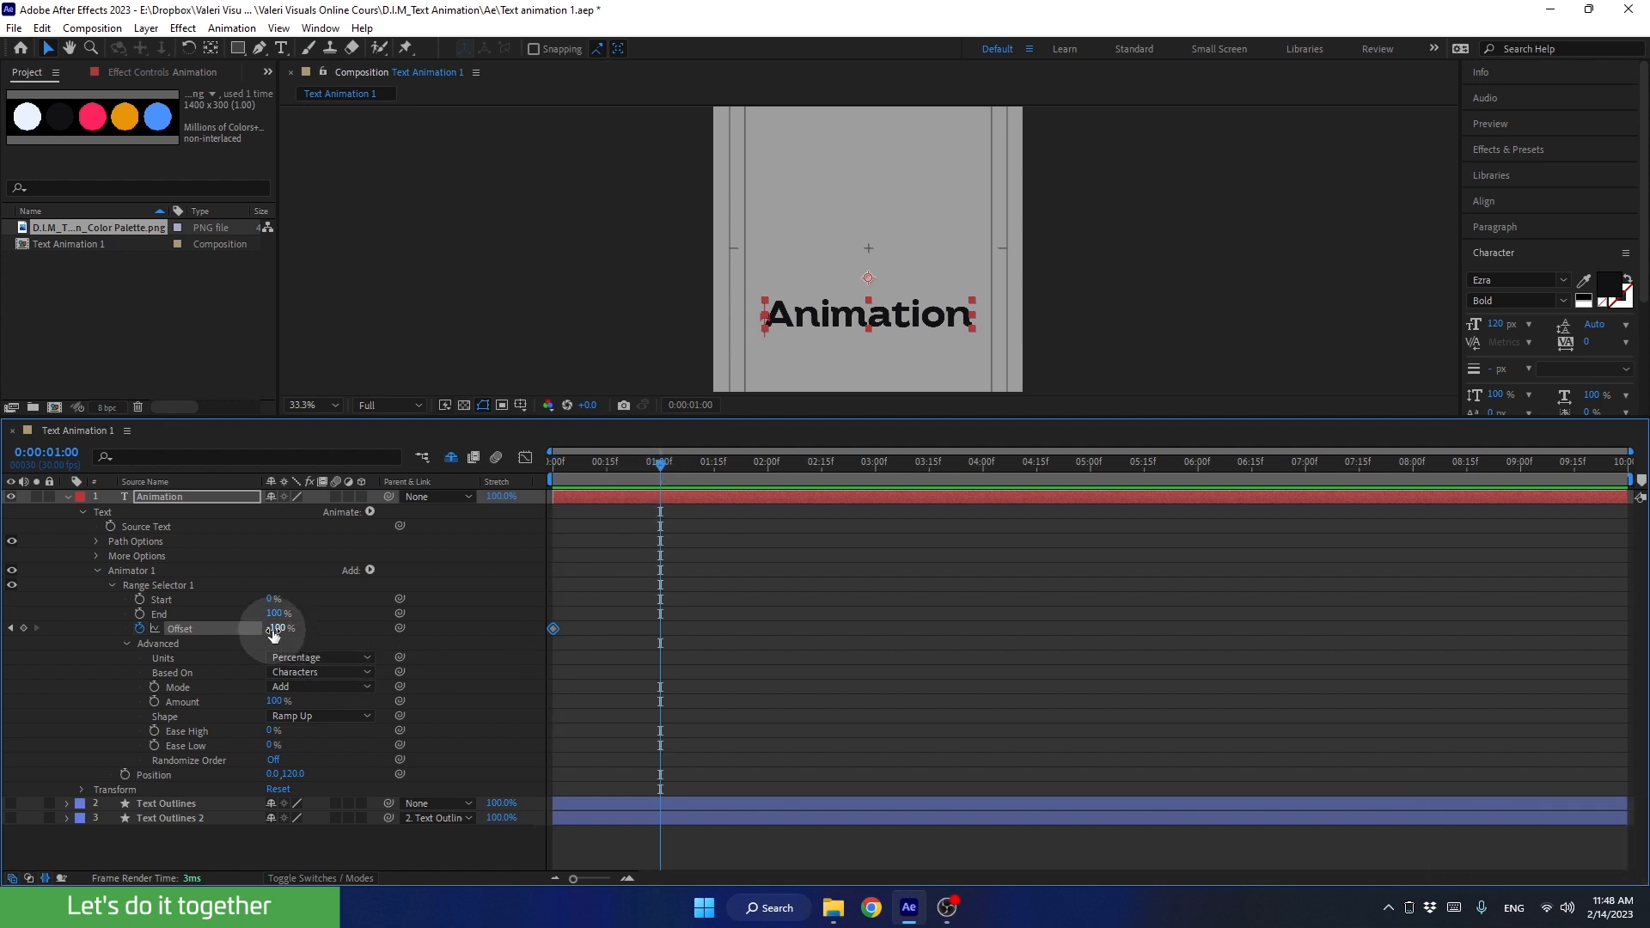
drag(273, 628, 555, 655)
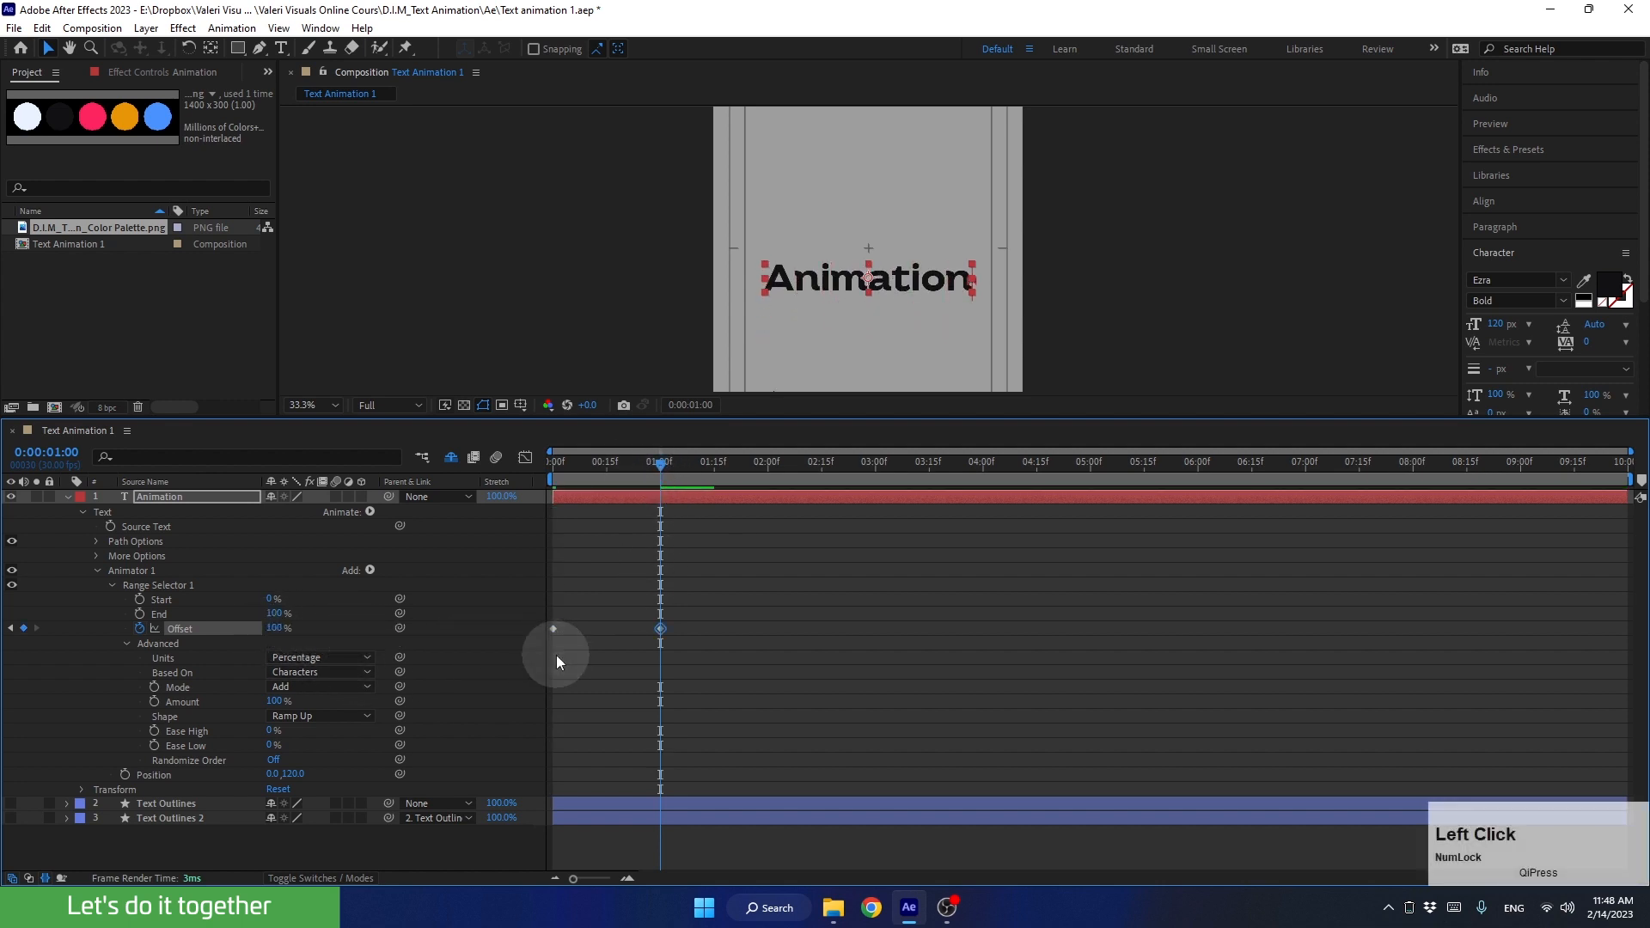
Step: Set both Ease Low and Ease High of Range Selector 1 to 85%
drag(694, 647, 554, 610)
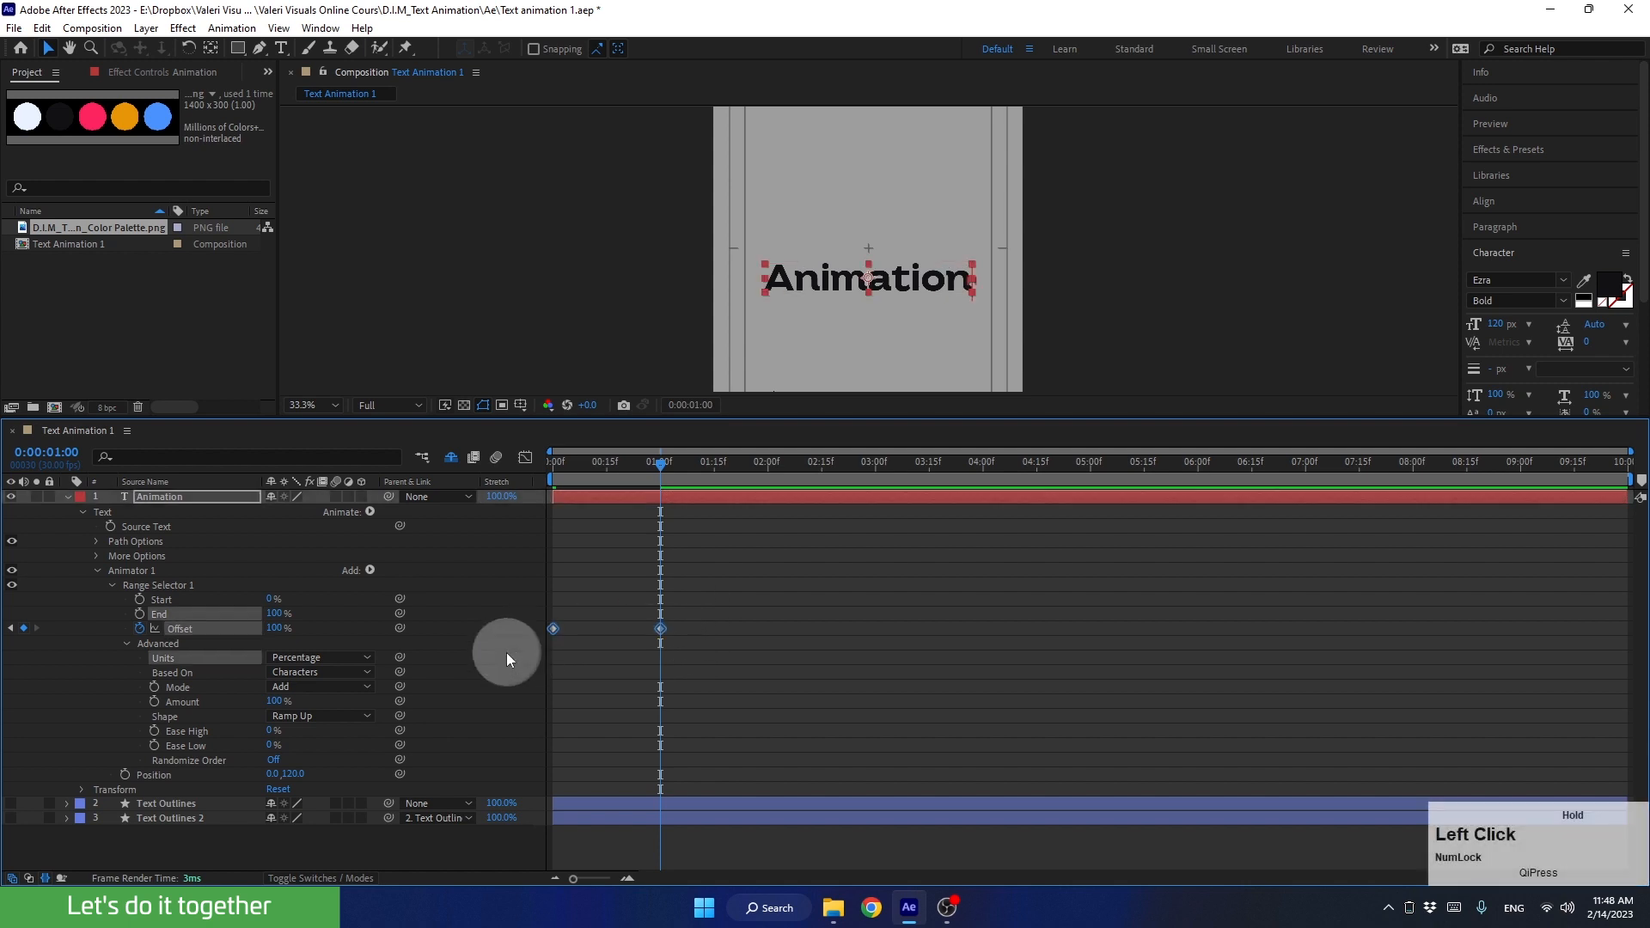
click(273, 746)
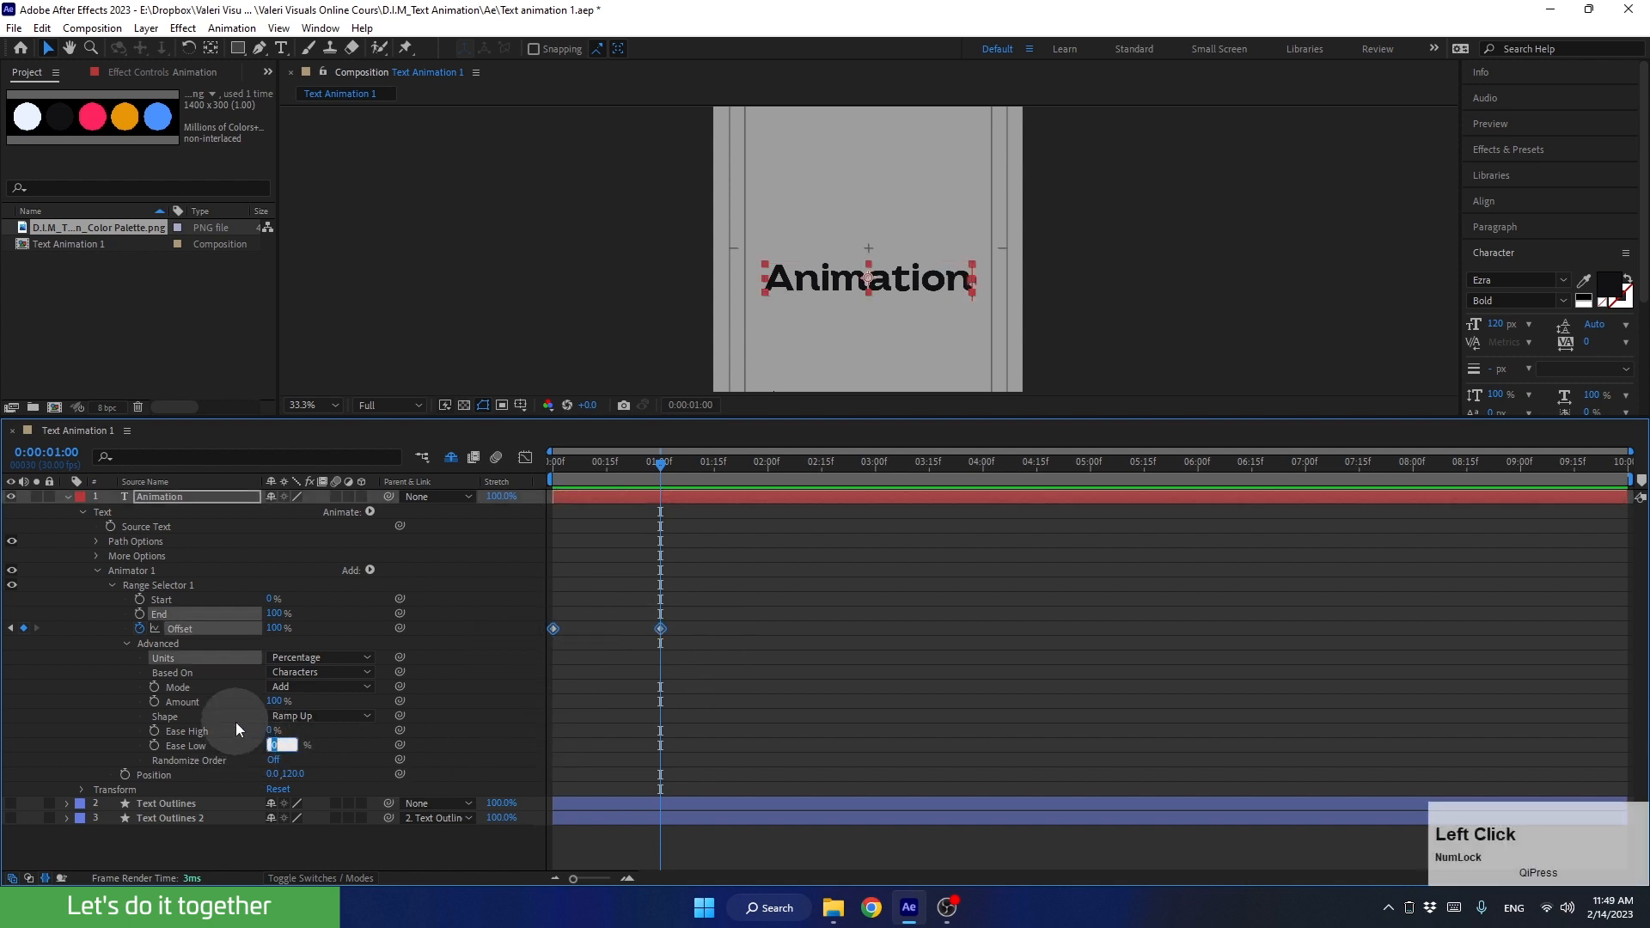
text(85)
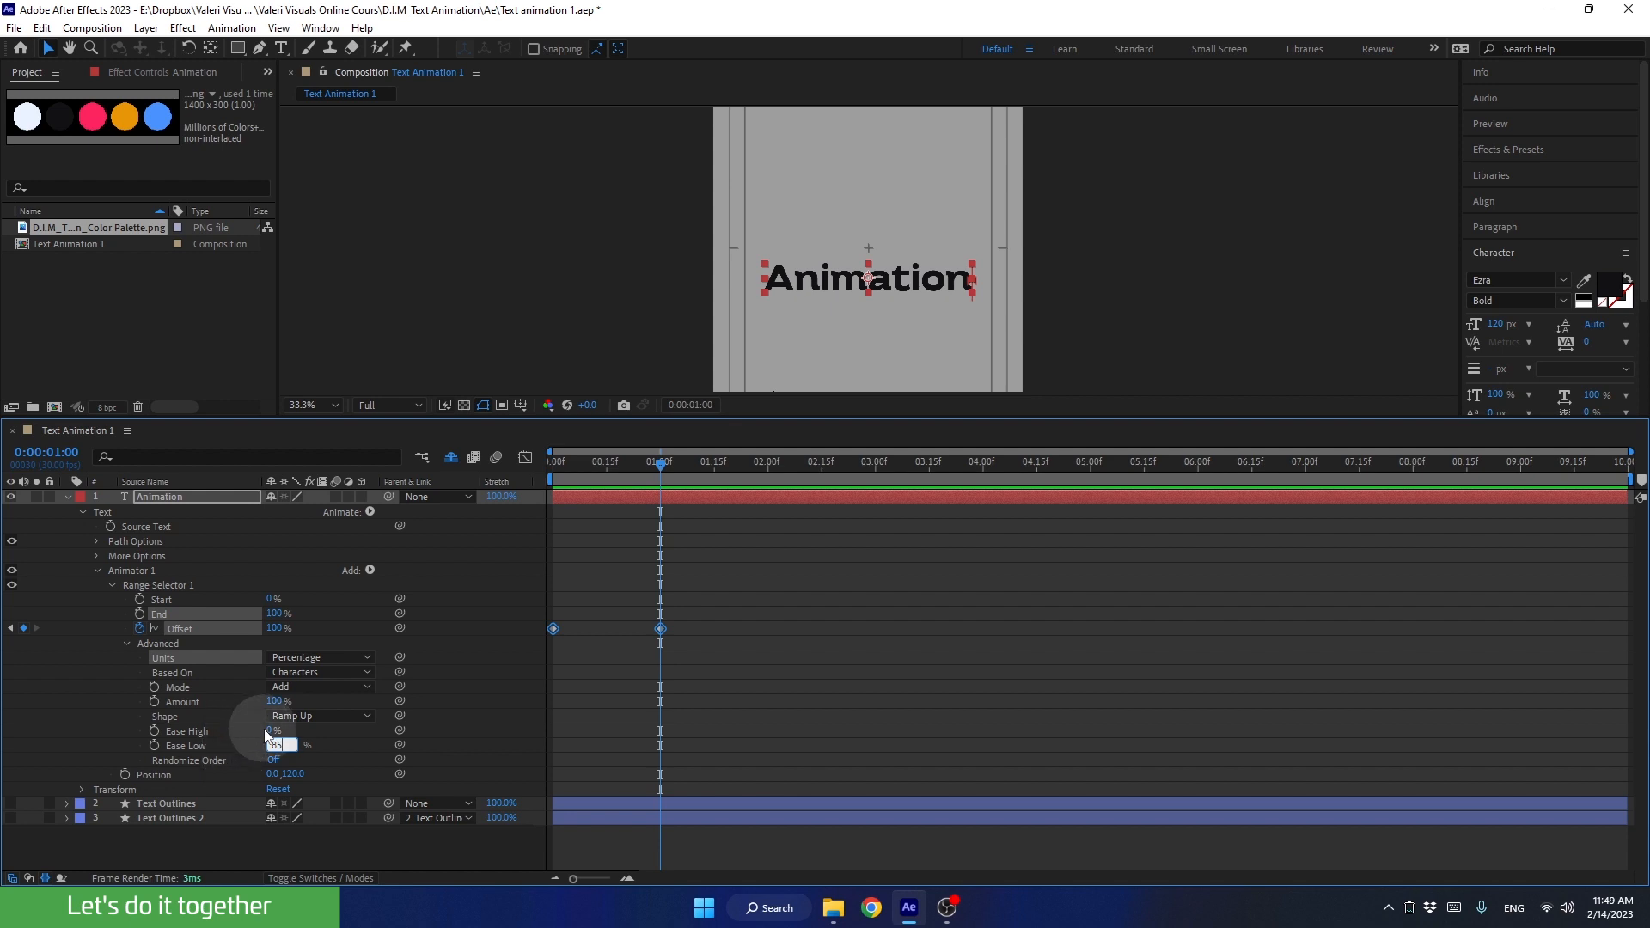
click(272, 730)
text(85)
key(Return)
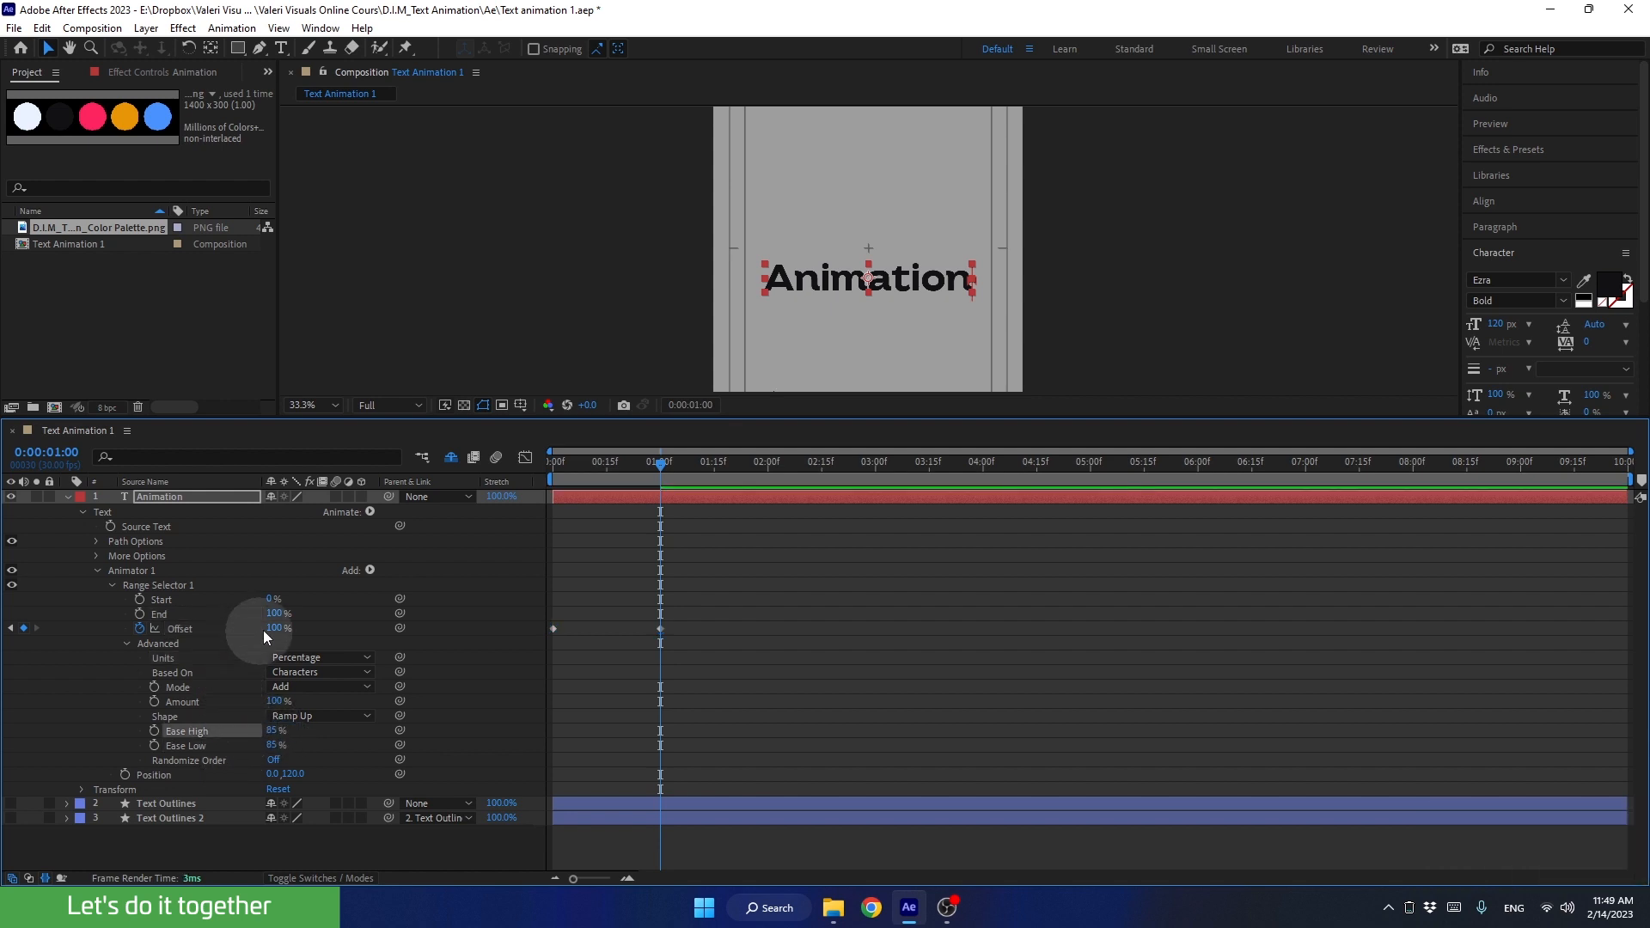
Step: Preview the eased letter-by-letter movement from the start of the composition, and return to the first frame
drag(617, 462, 511, 498)
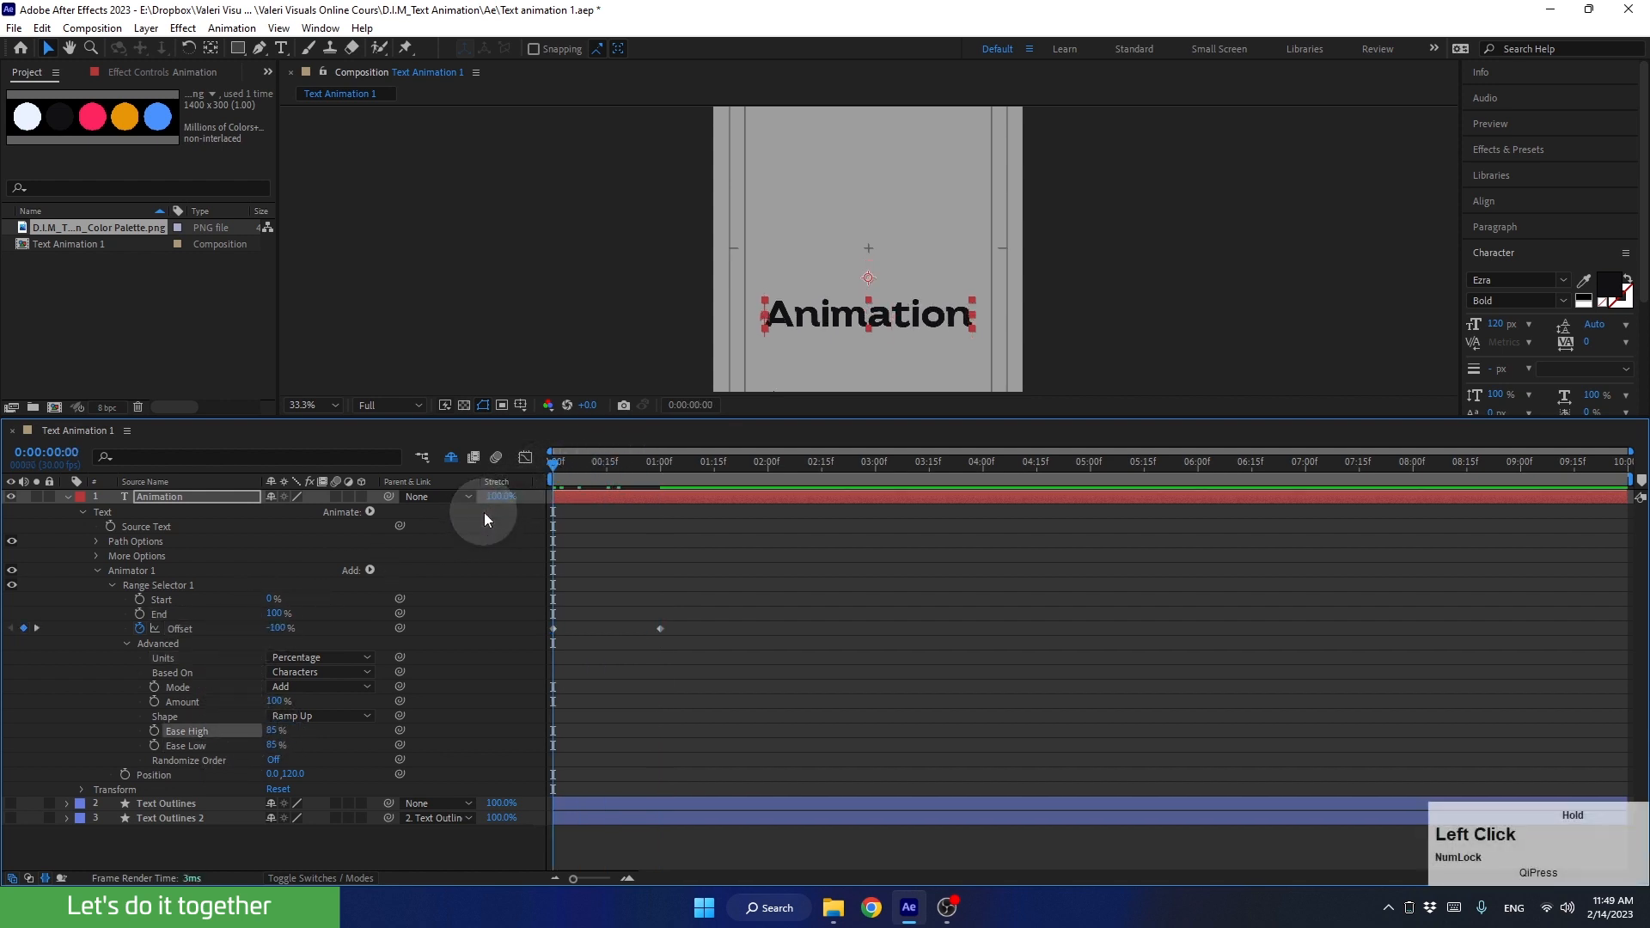
key(space)
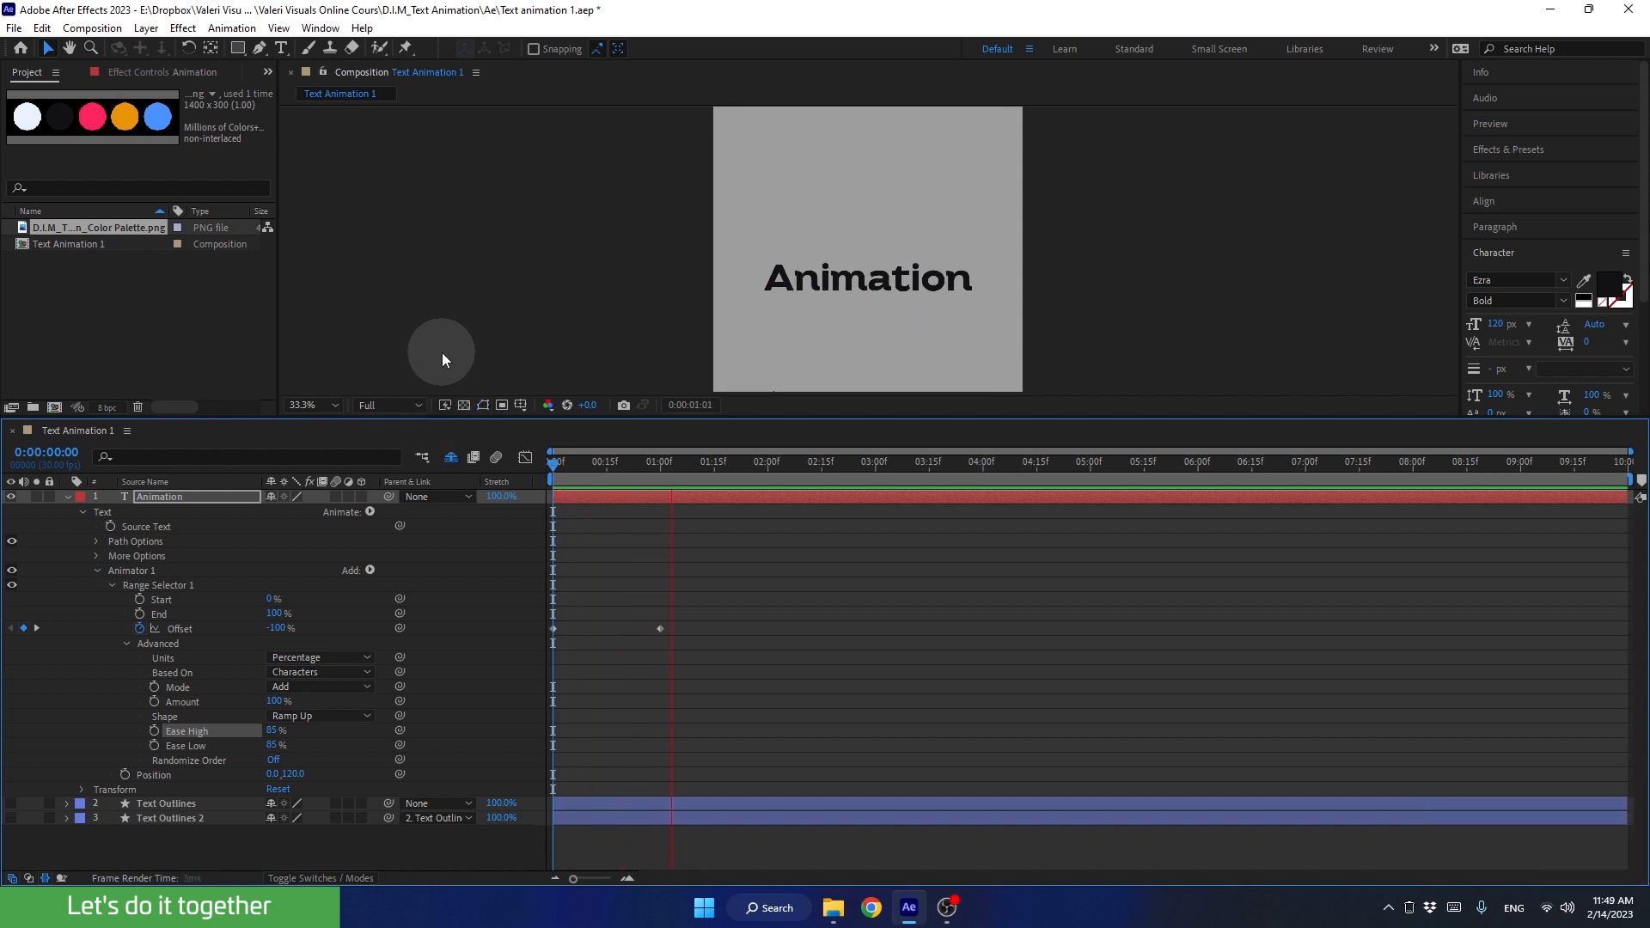
key(space)
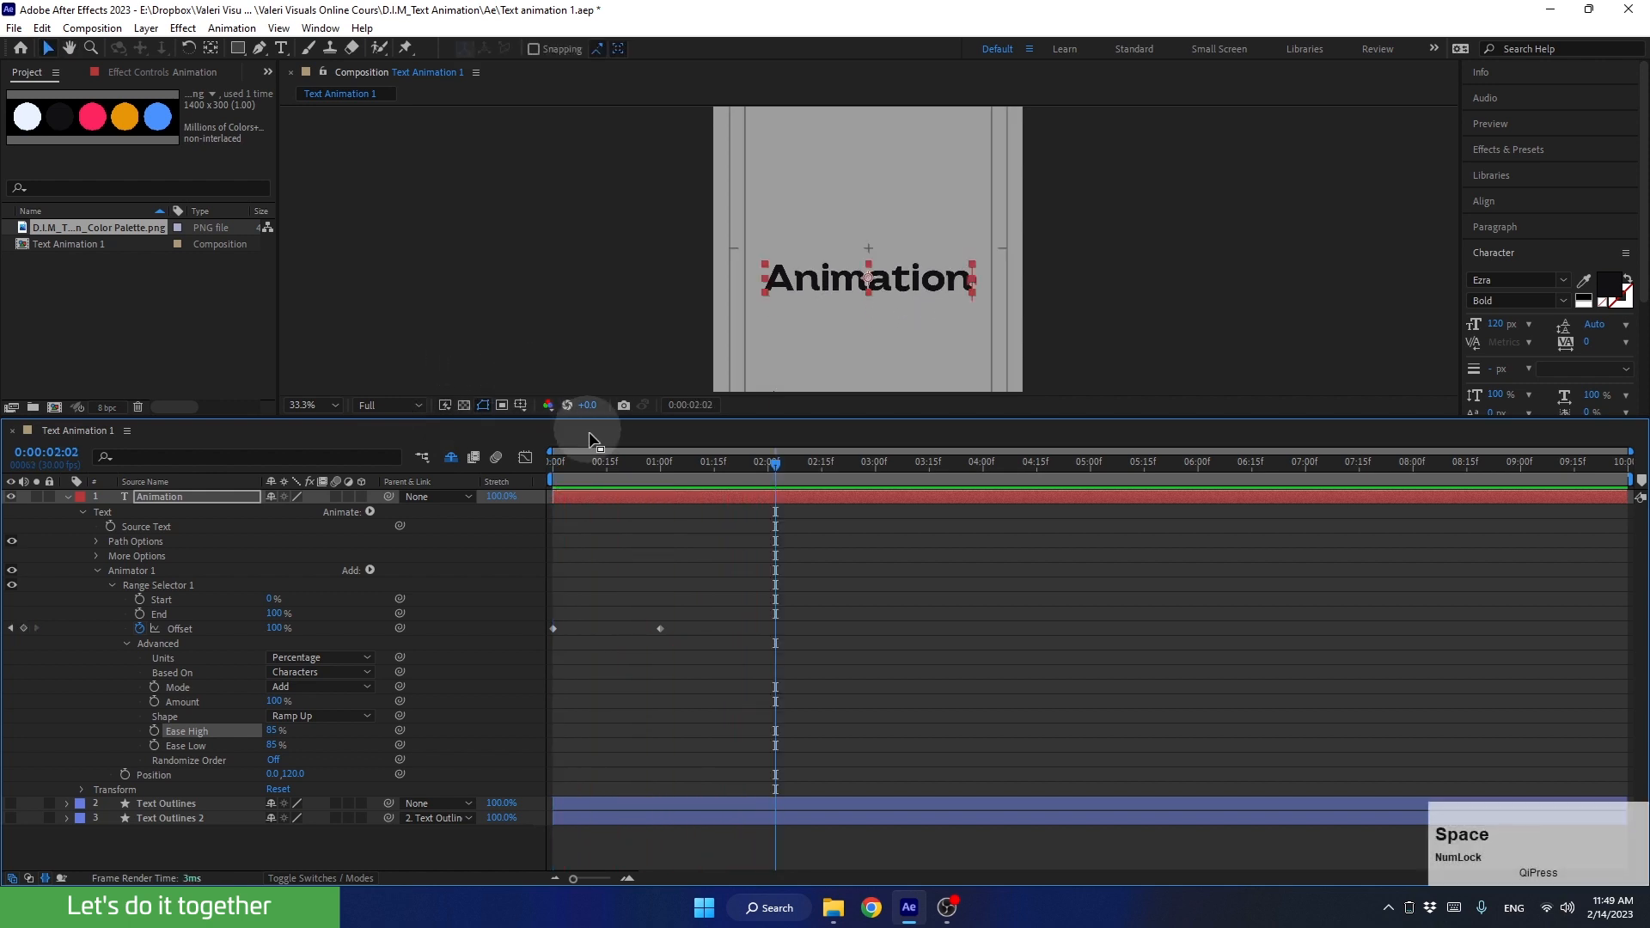
drag(605, 462, 476, 508)
key(space)
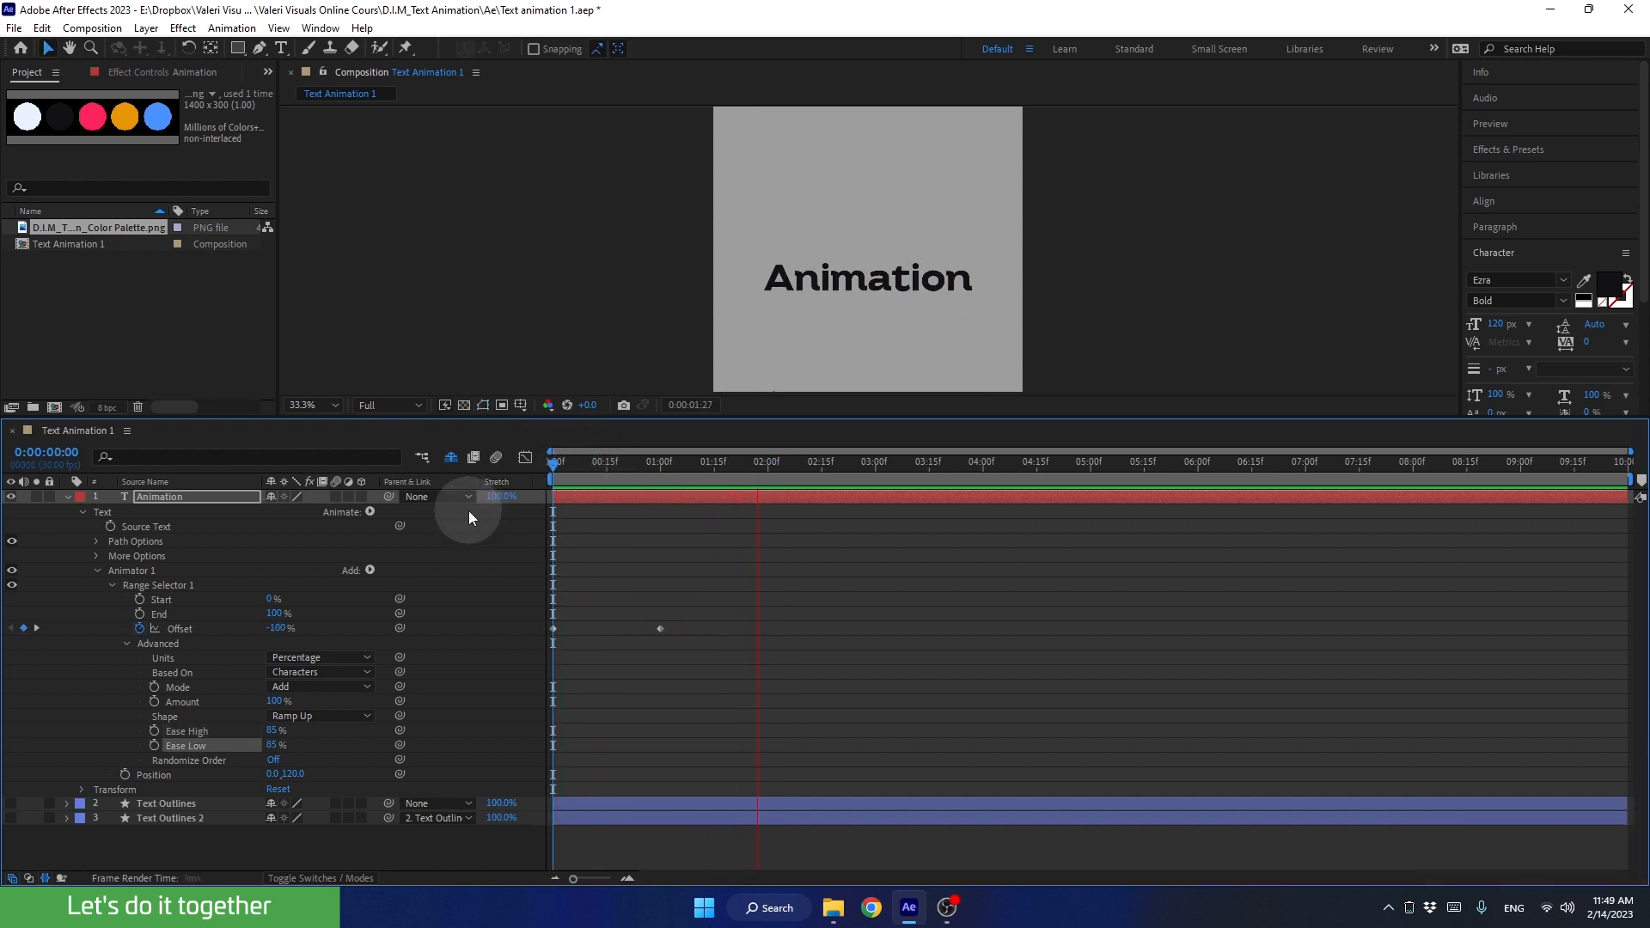
key(space)
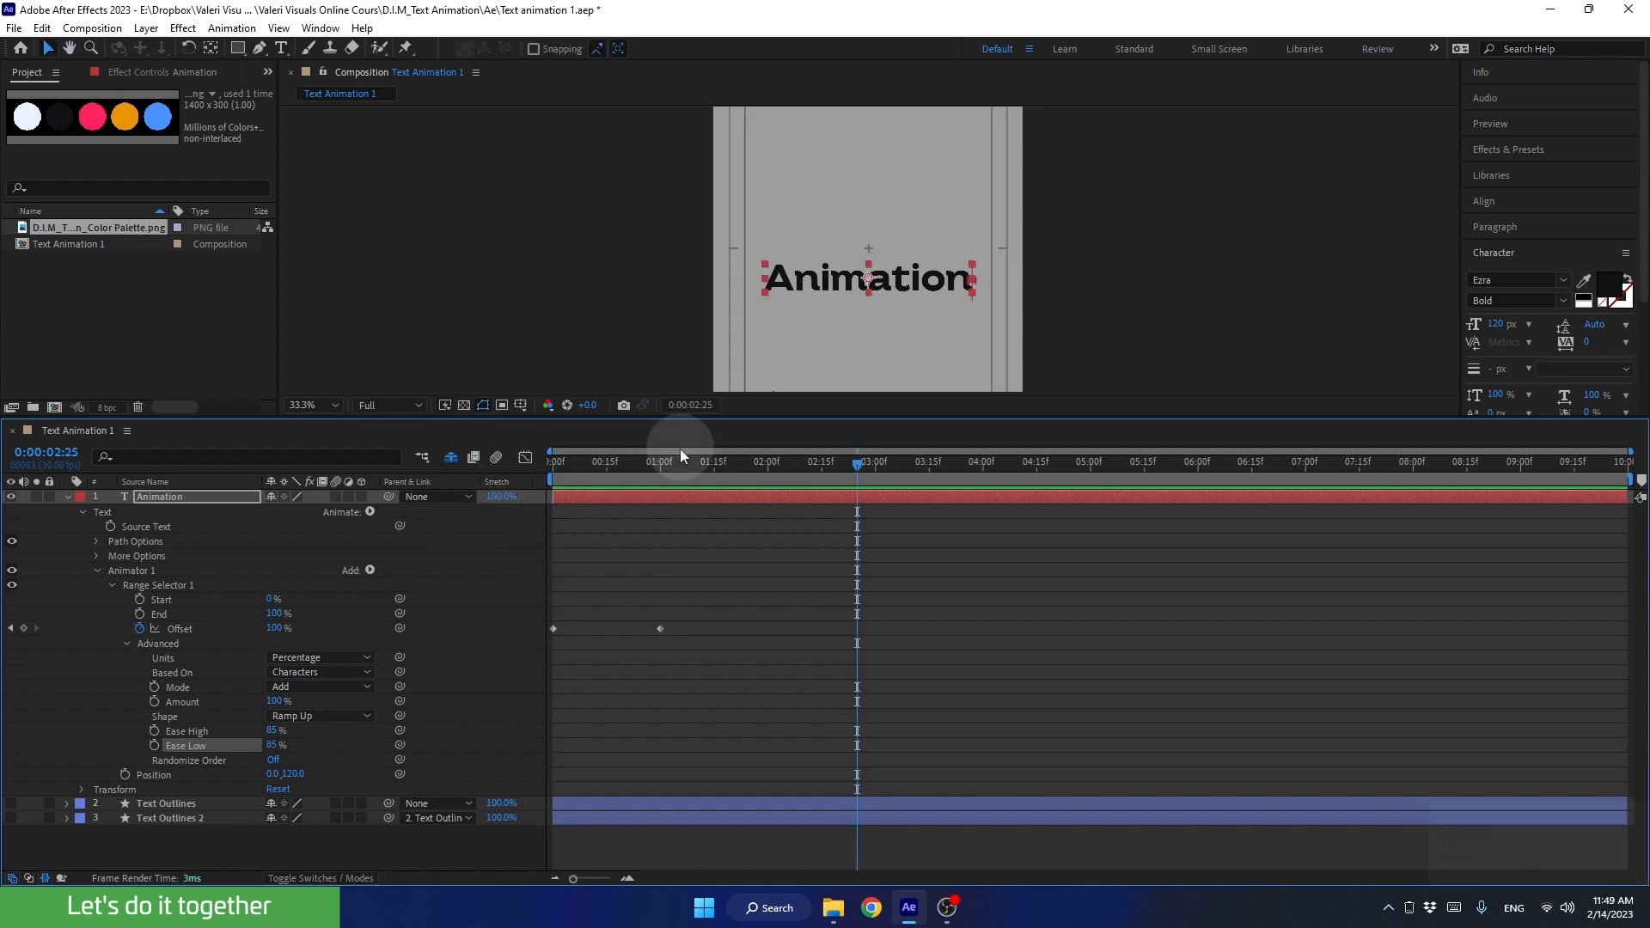
drag(679, 462, 524, 503)
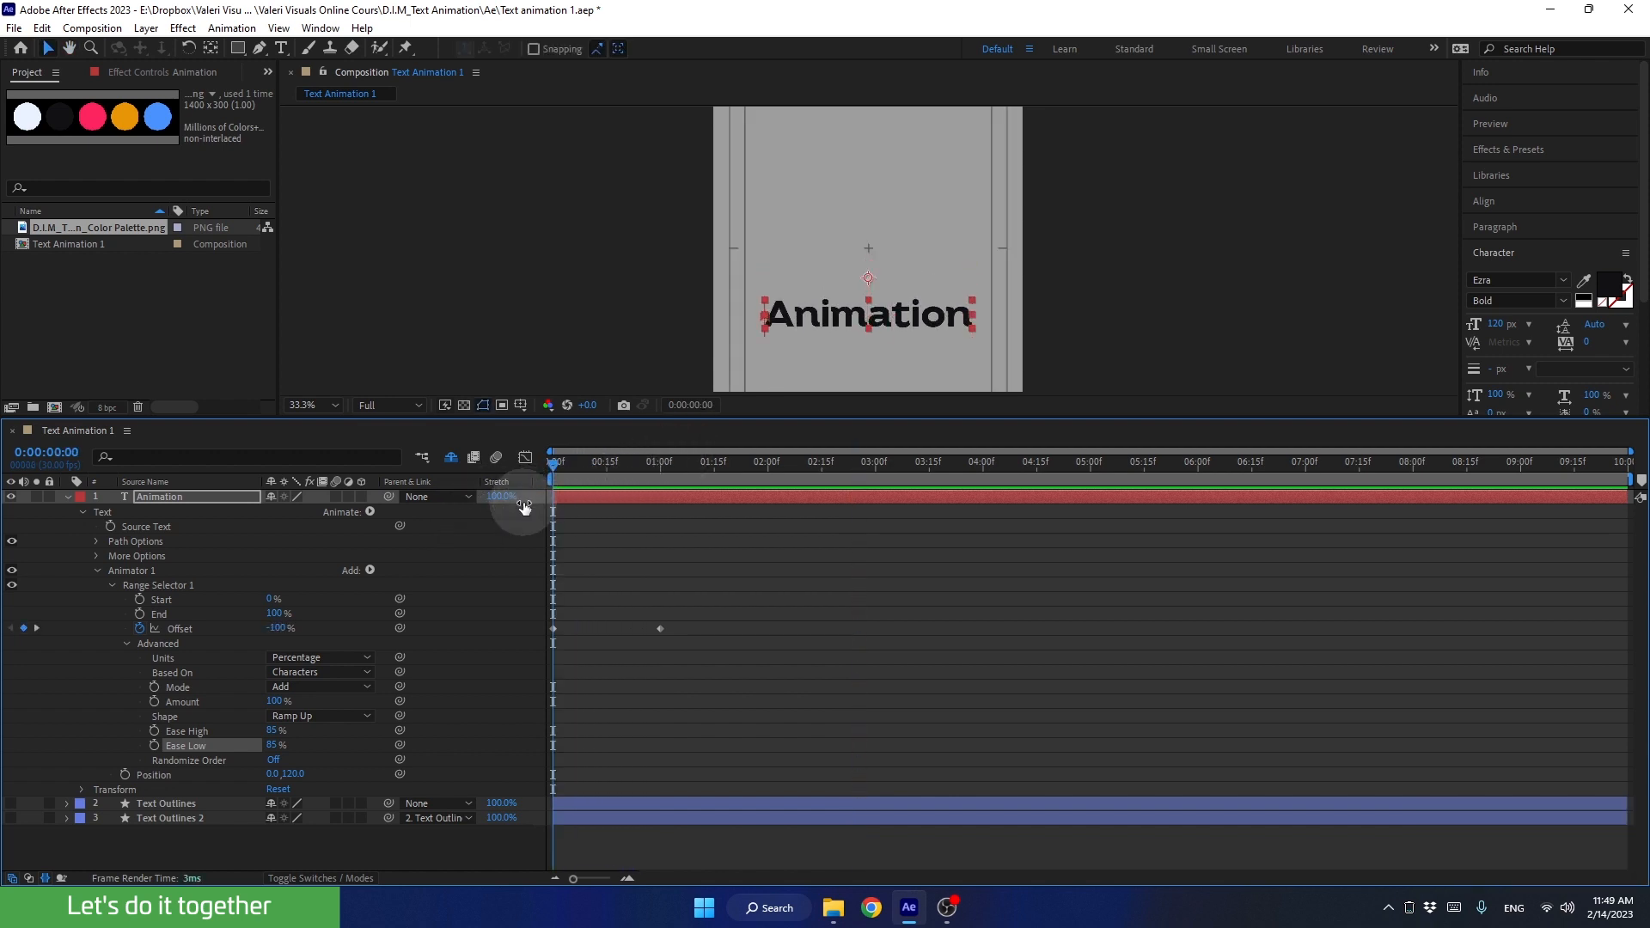
Step: Collapse the Animation layer's properties, reduce the timeline's height, and show the composition at 100% magnification
click(127, 642)
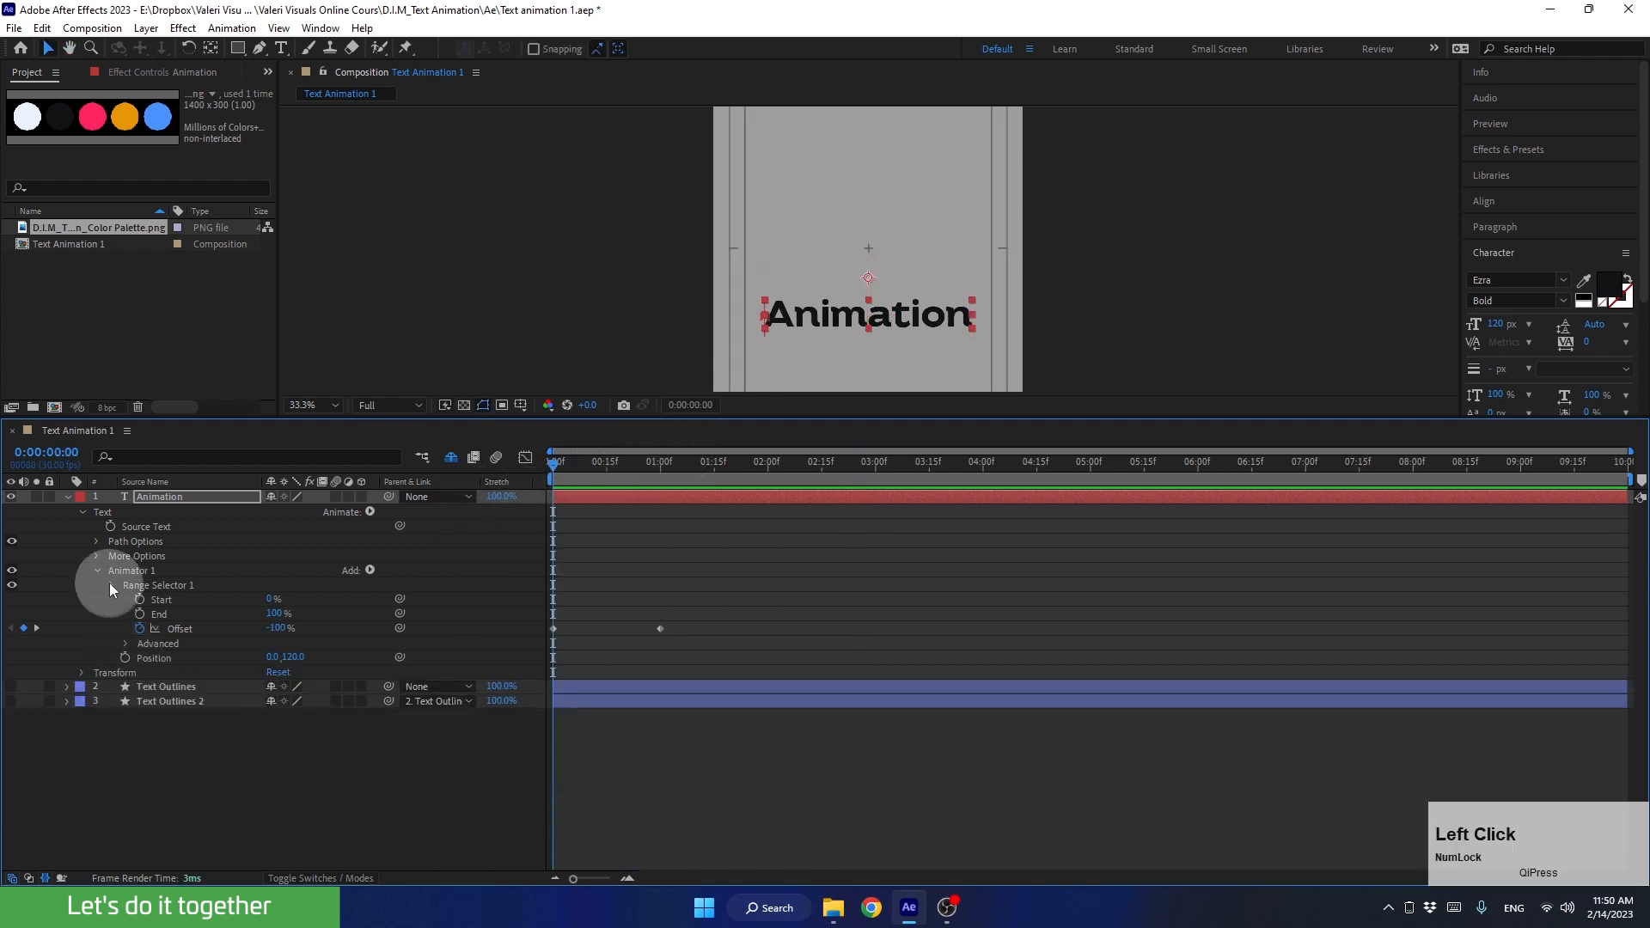
click(112, 585)
click(97, 571)
drag(678, 428, 675, 612)
click(68, 690)
scroll(916, 442, up, 3)
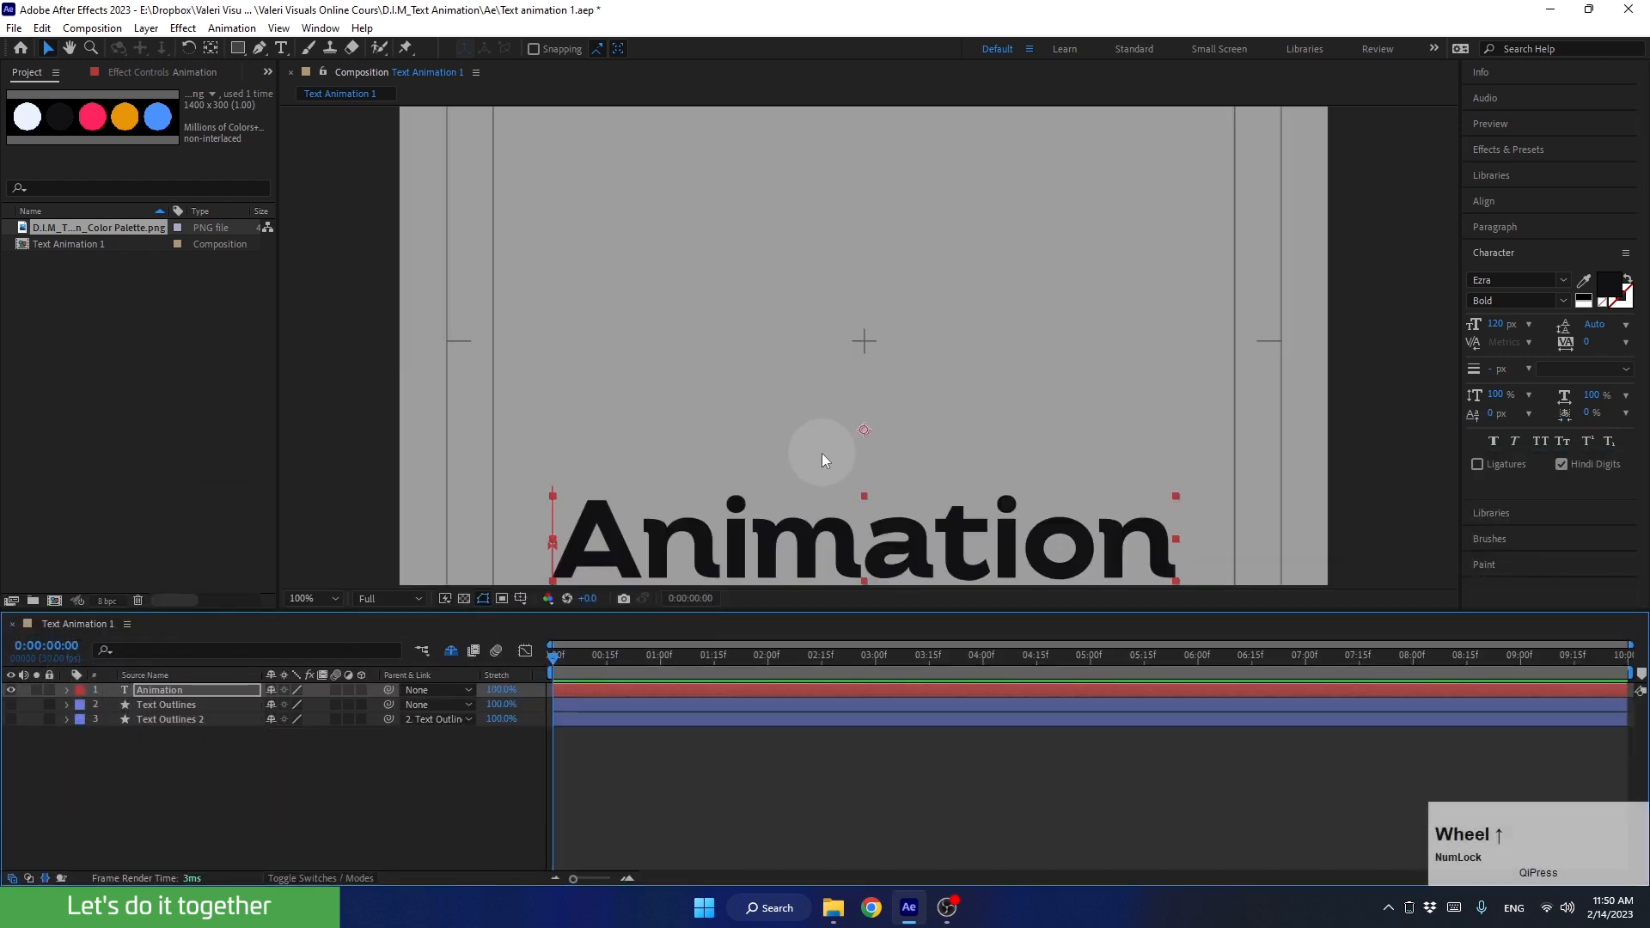
Step: Add a new mask to the Animation layer at 0:00:01:20, where the word is in its final position
click(564, 664)
drag(566, 667, 731, 679)
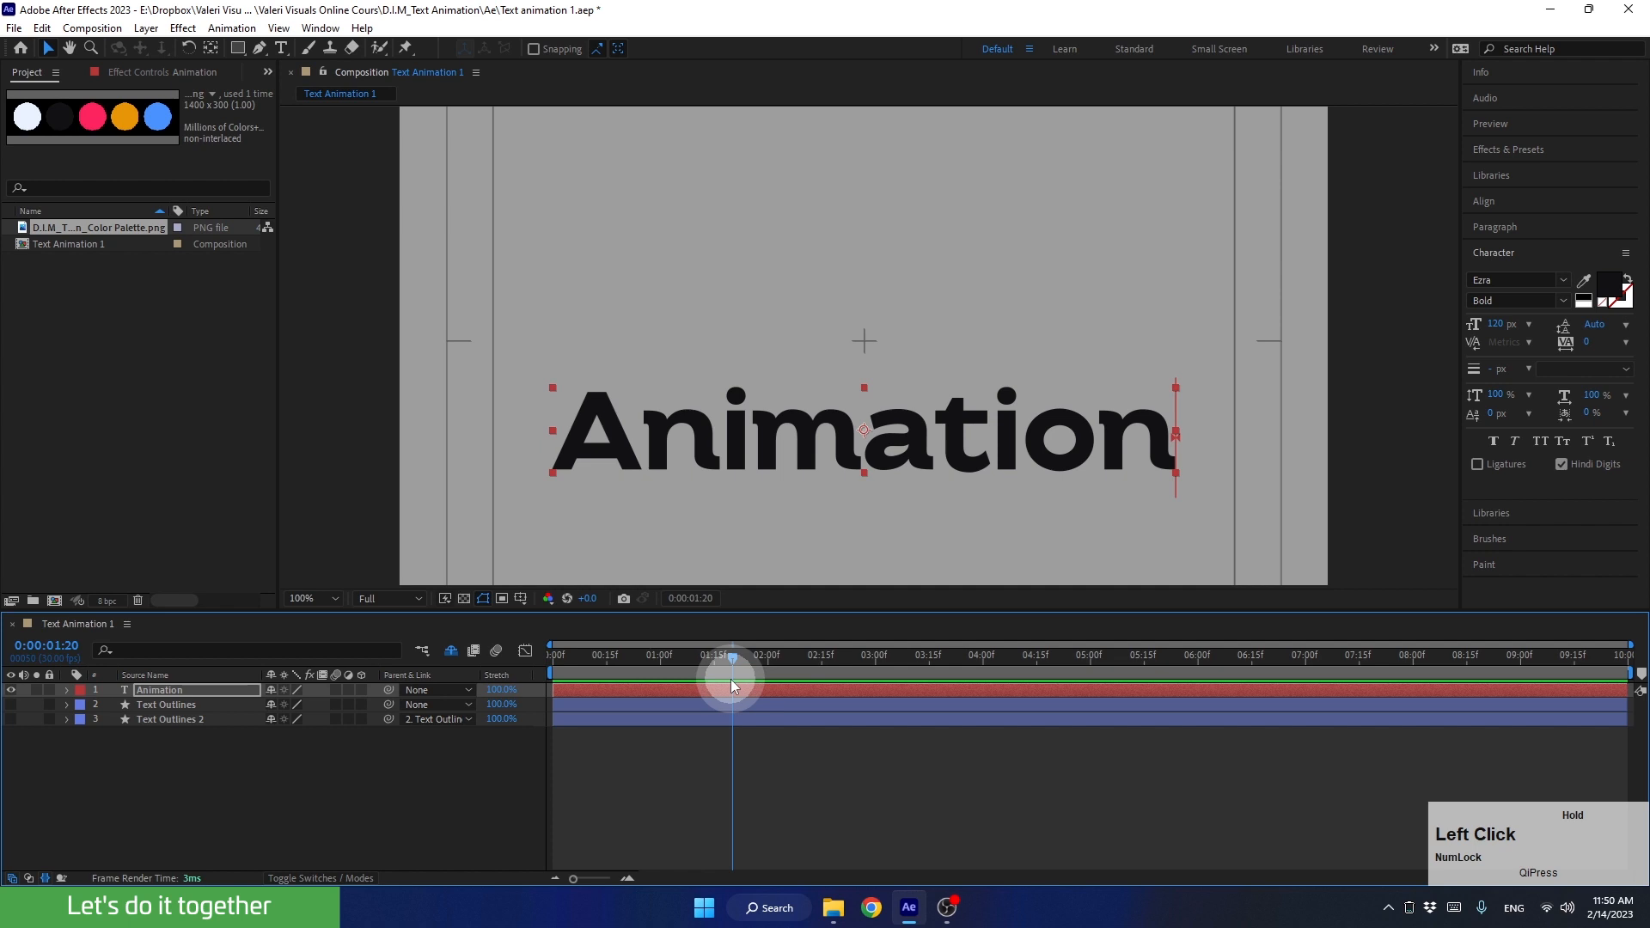
right_click(792, 451)
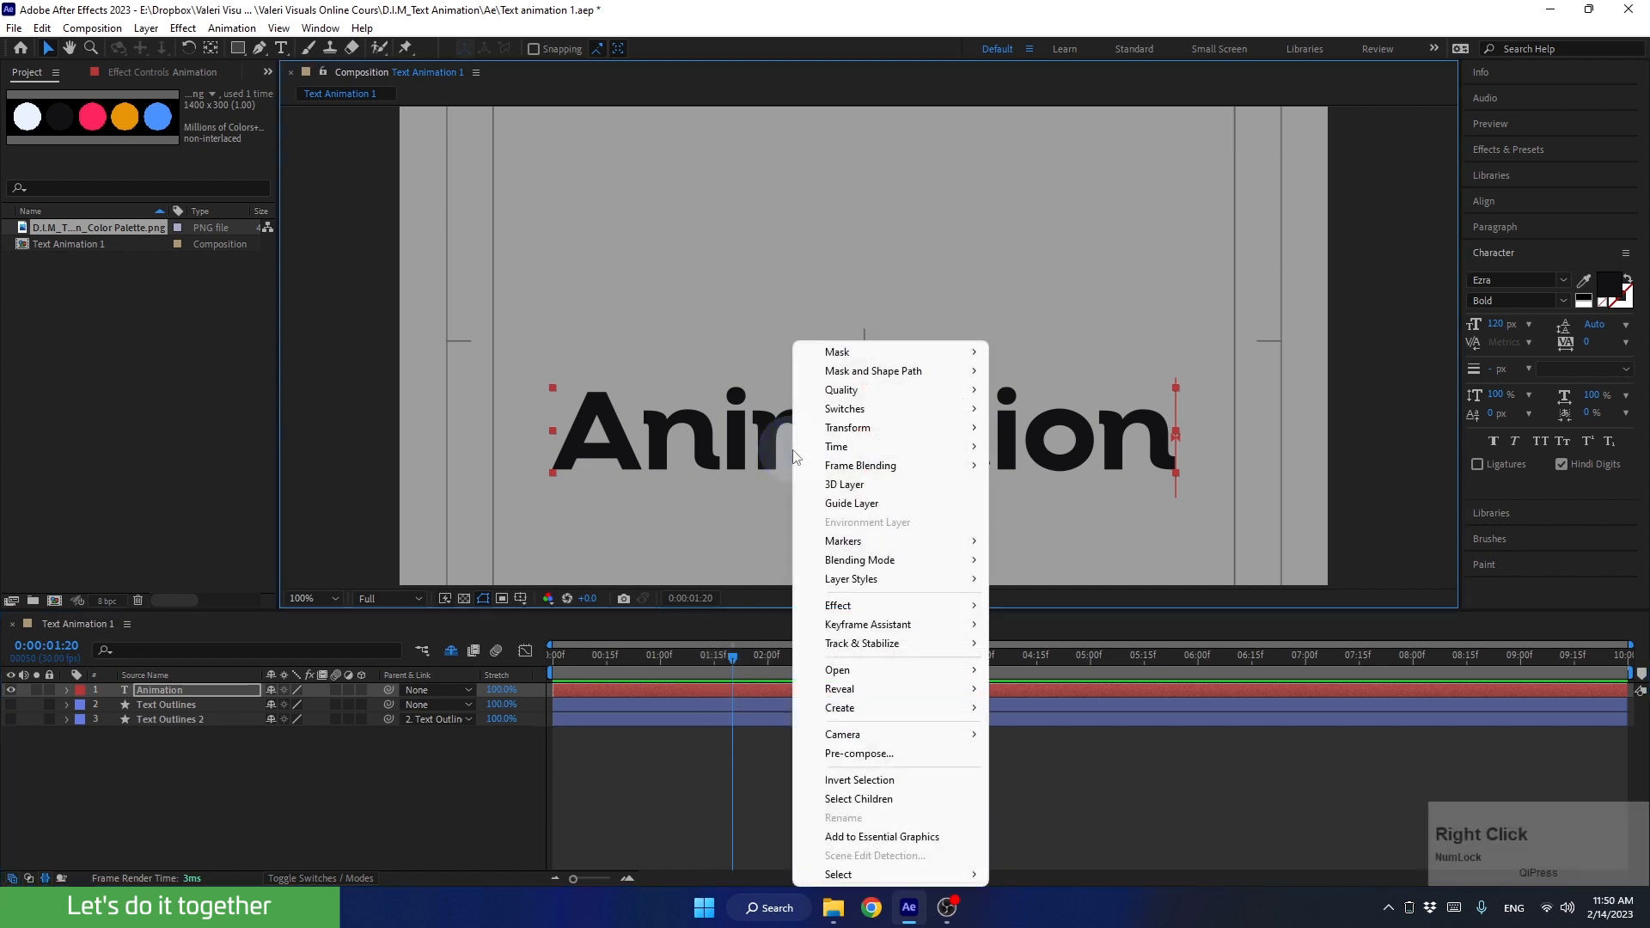
mouse_move(849, 354)
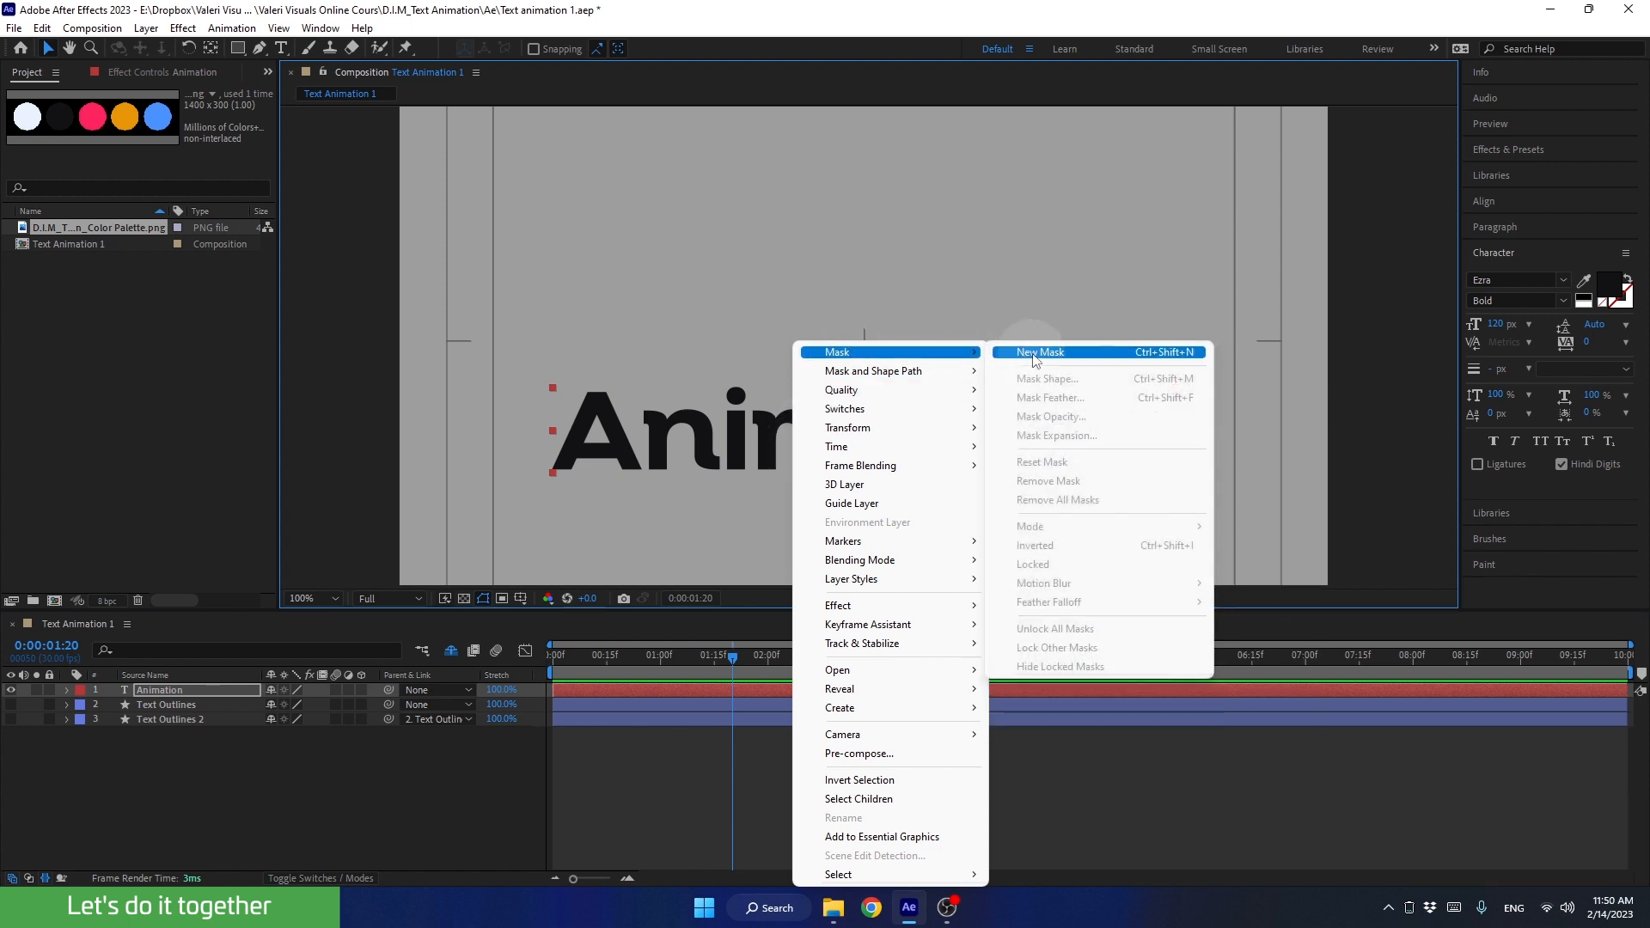
click(1033, 353)
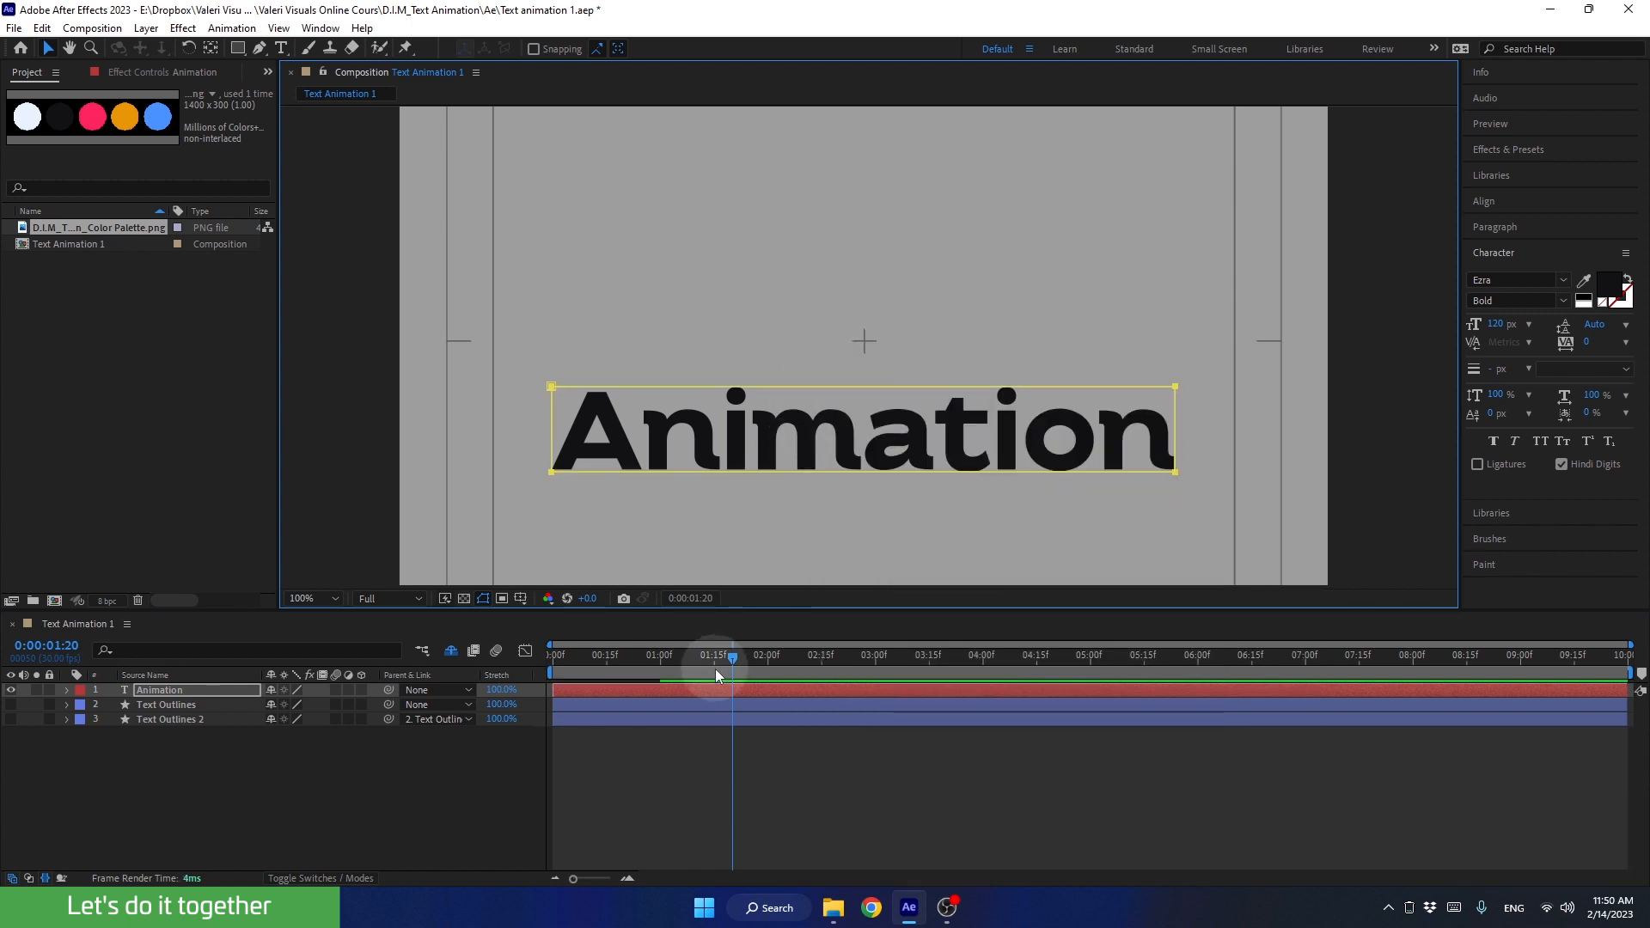
Step: Set the Position of Animator 1 on the Animation layer to 0, 115 at the first frame and check the masked reveal
drag(724, 654, 538, 684)
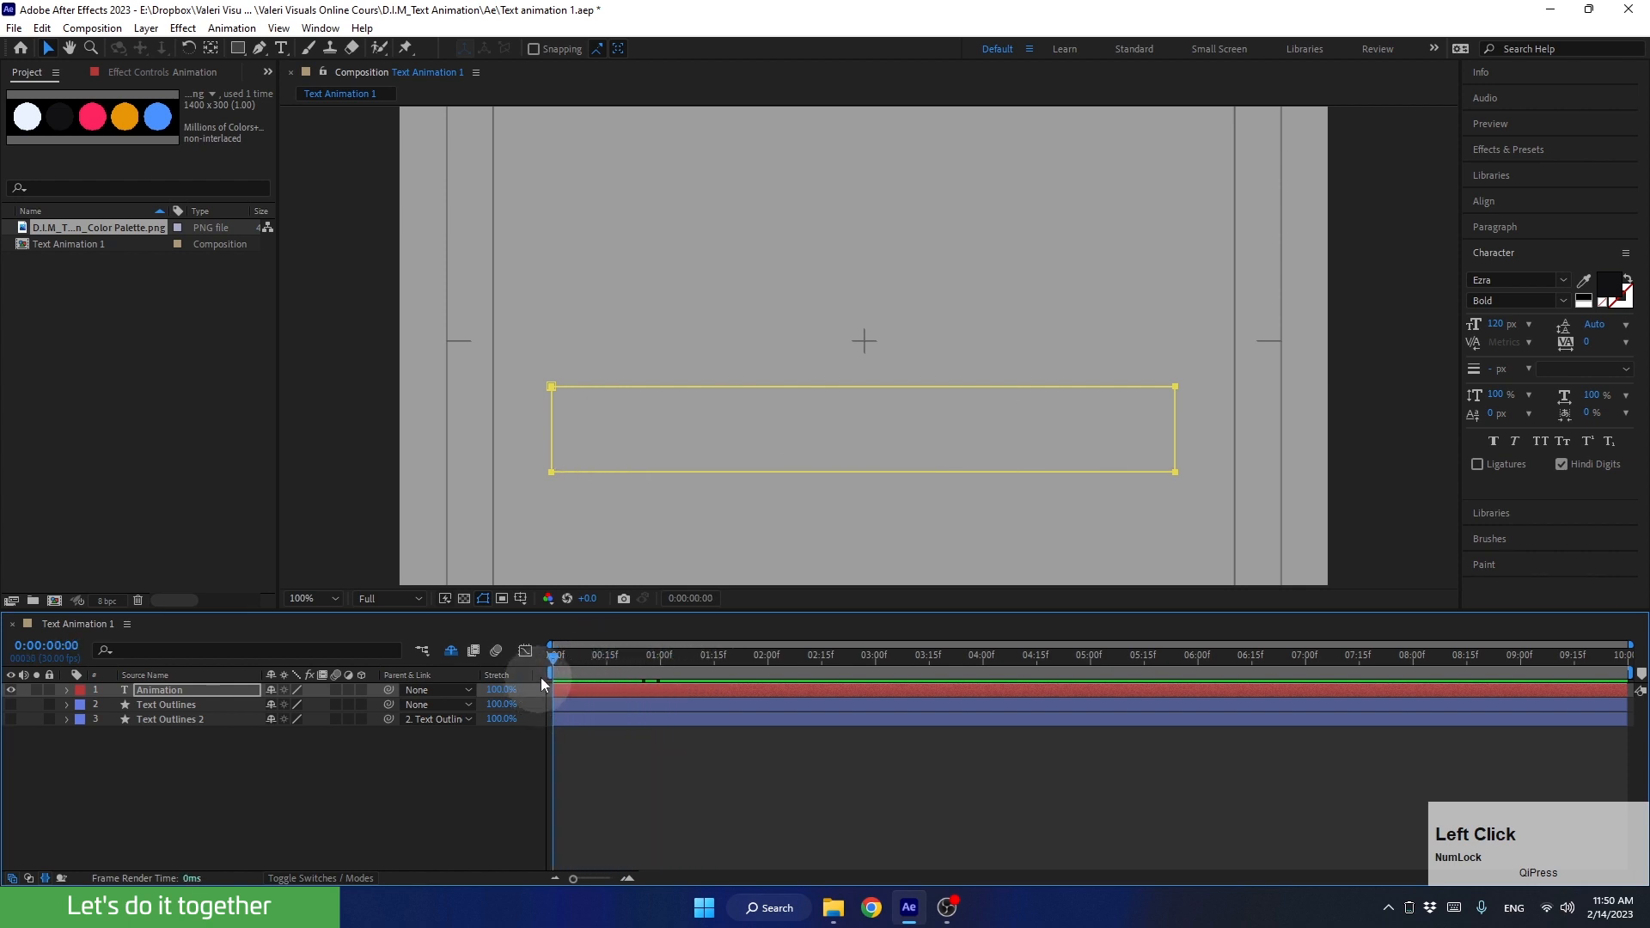
click(67, 690)
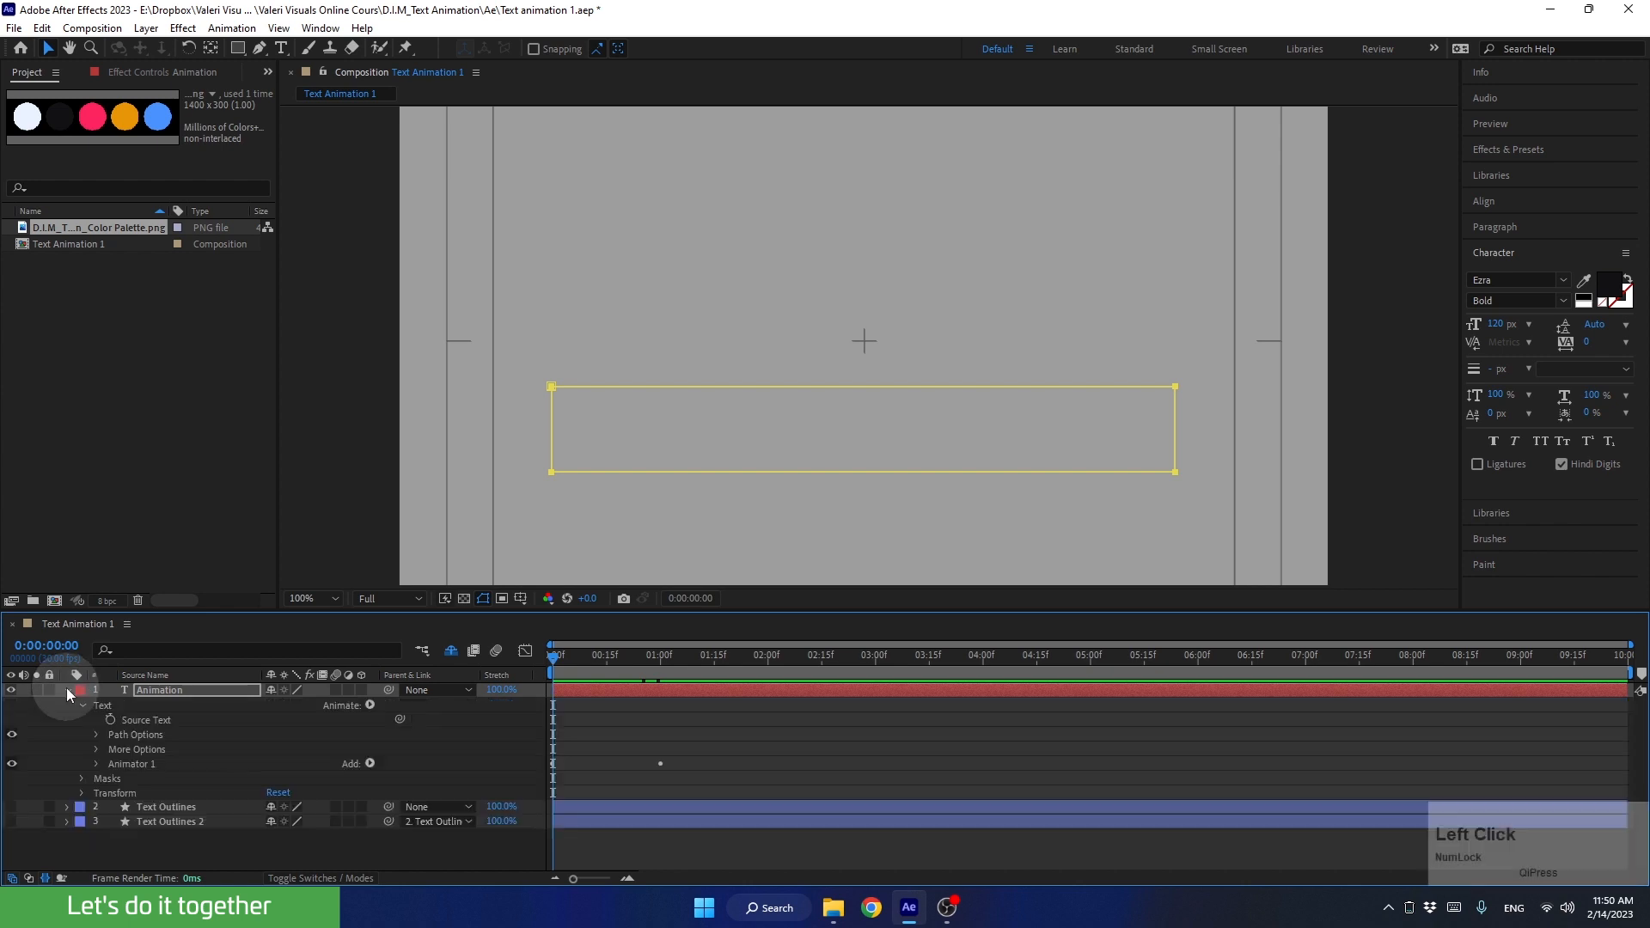
click(95, 764)
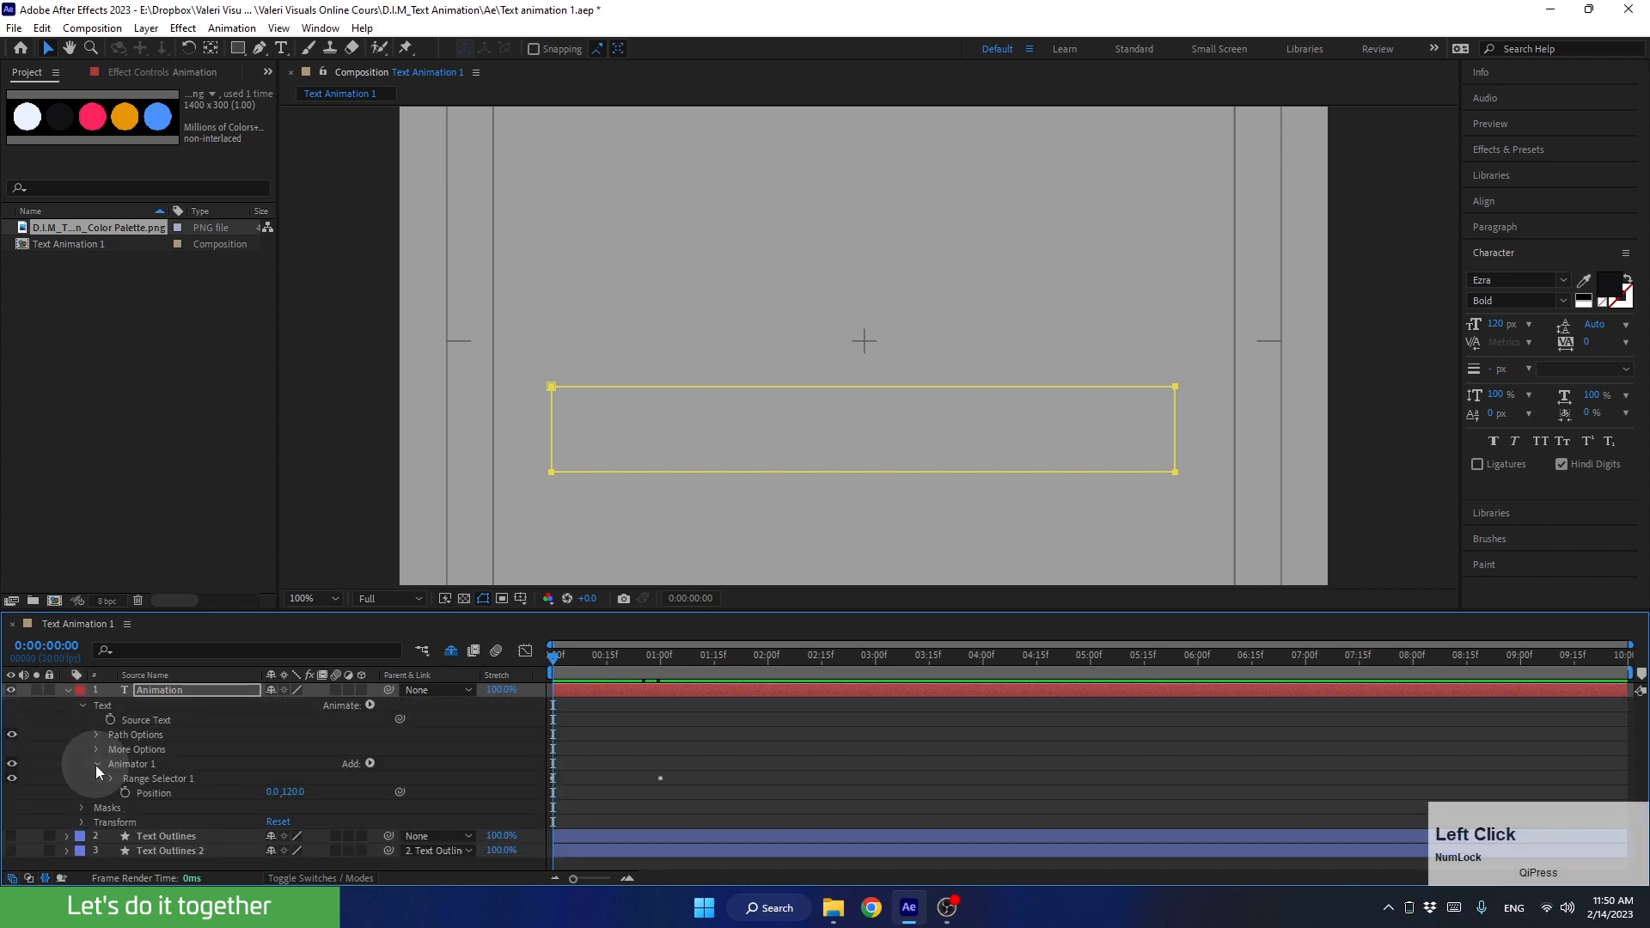
click(165, 791)
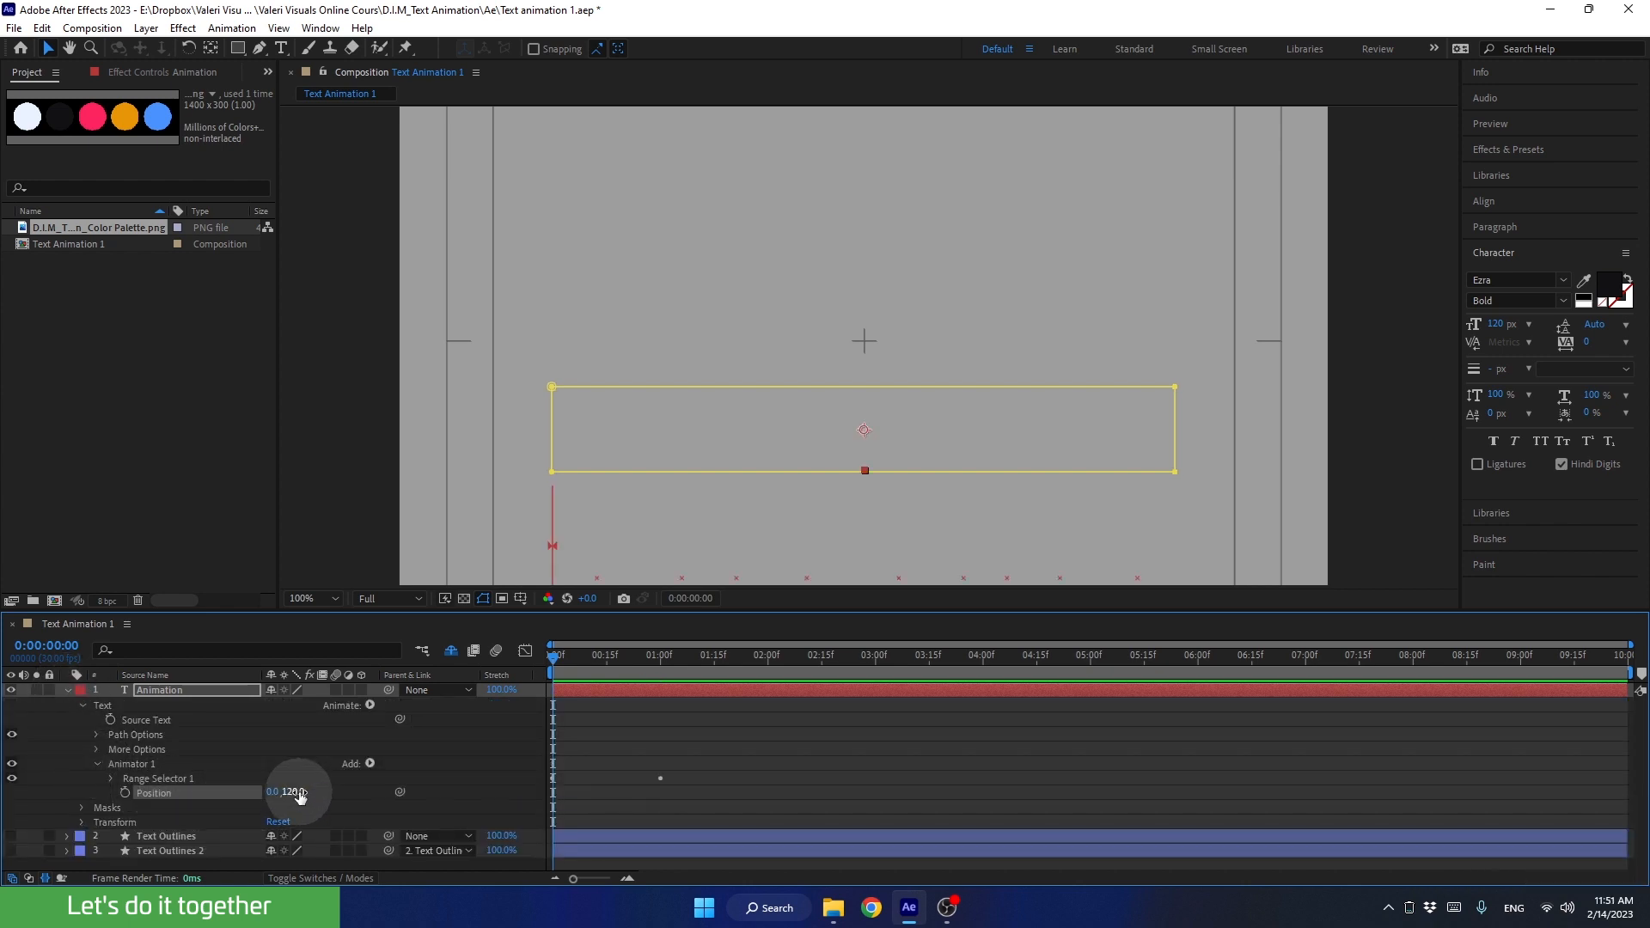
mouse_move(293, 790)
mouse_down()
mouse_move(310, 789)
mouse_move(240, 792)
mouse_move(338, 793)
mouse_up()
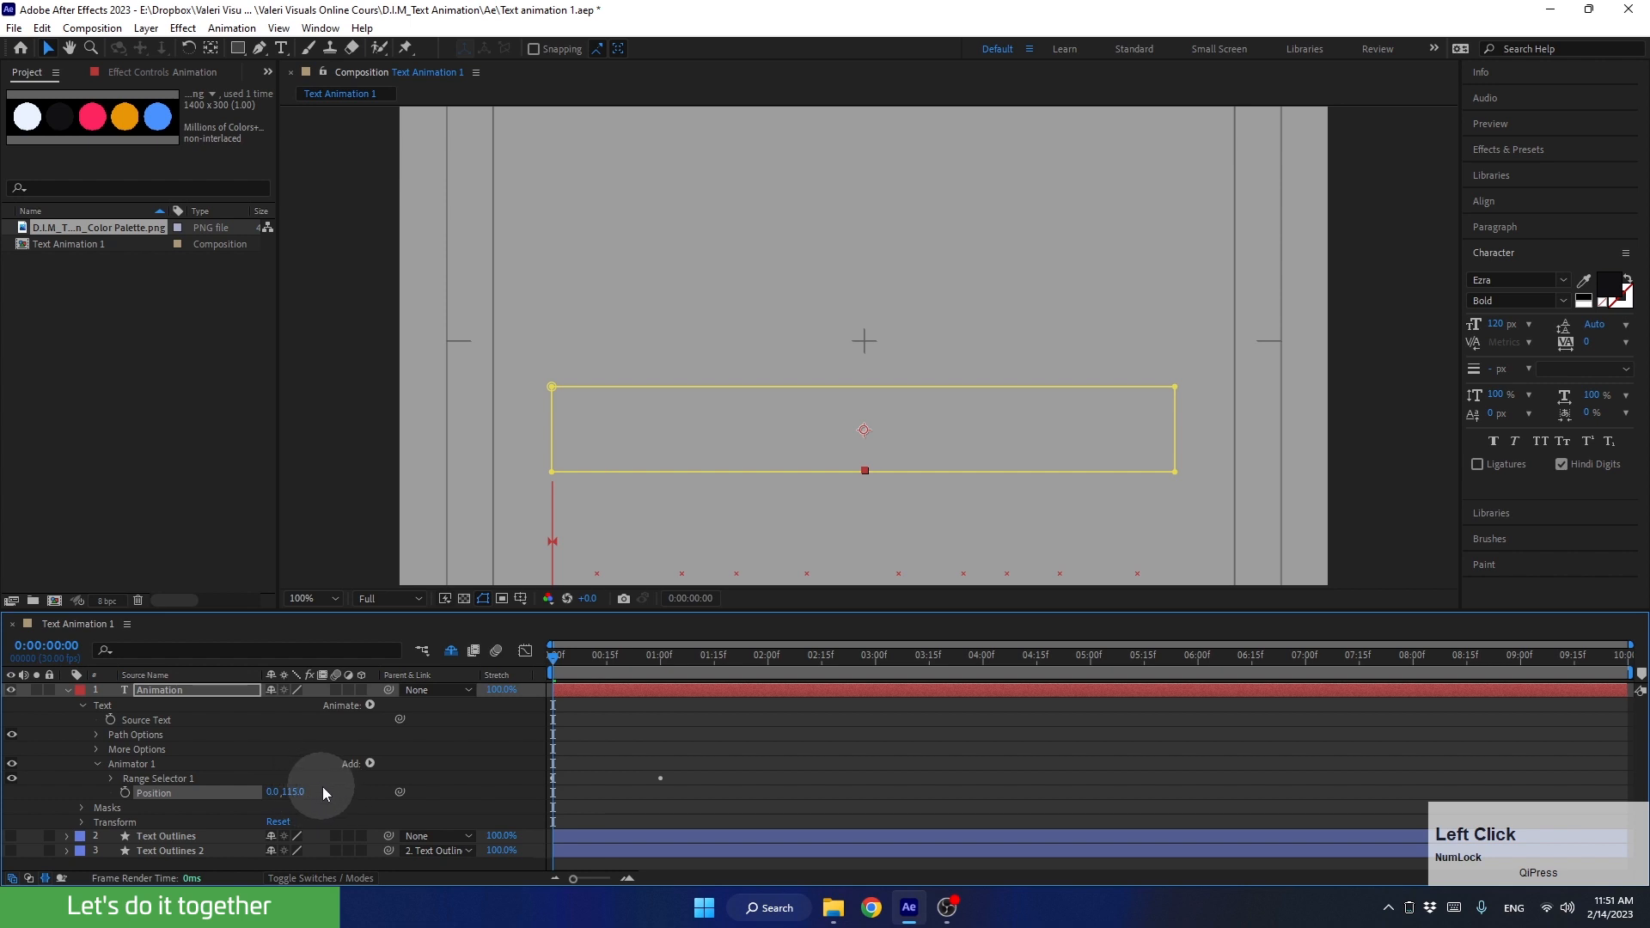
mouse_move(556, 654)
mouse_down()
mouse_move(658, 658)
mouse_move(555, 659)
mouse_up()
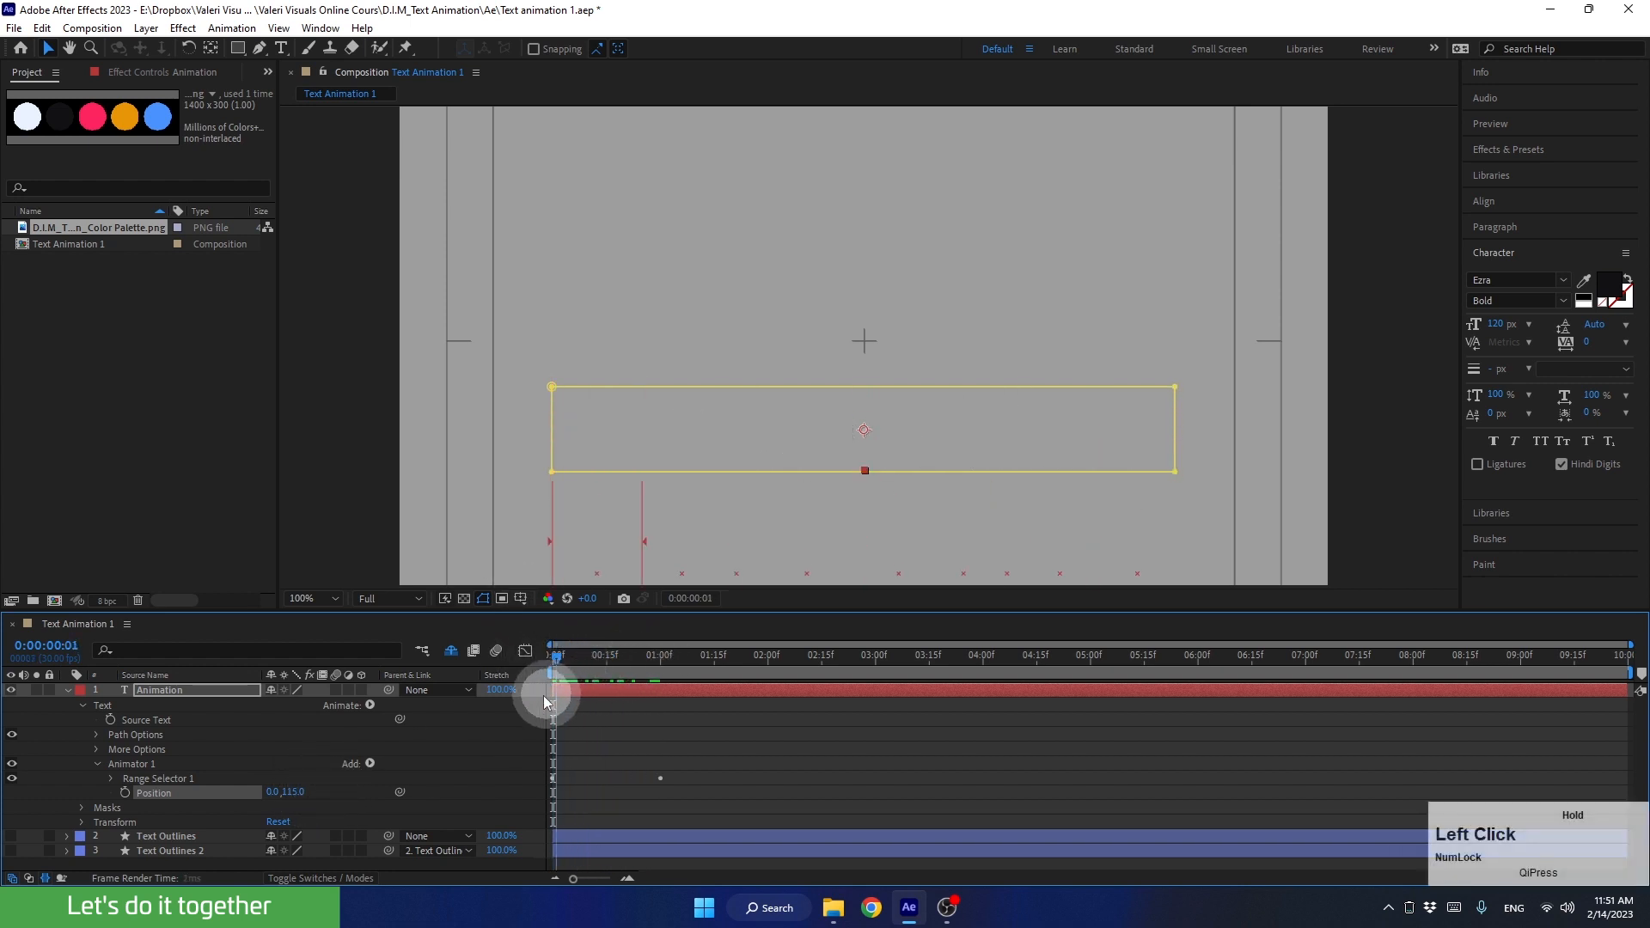
Step: Collapse the Animation layer and make both Text Outlines layers visible, checking the combined animation up to 0:00:01:15
click(99, 763)
click(82, 705)
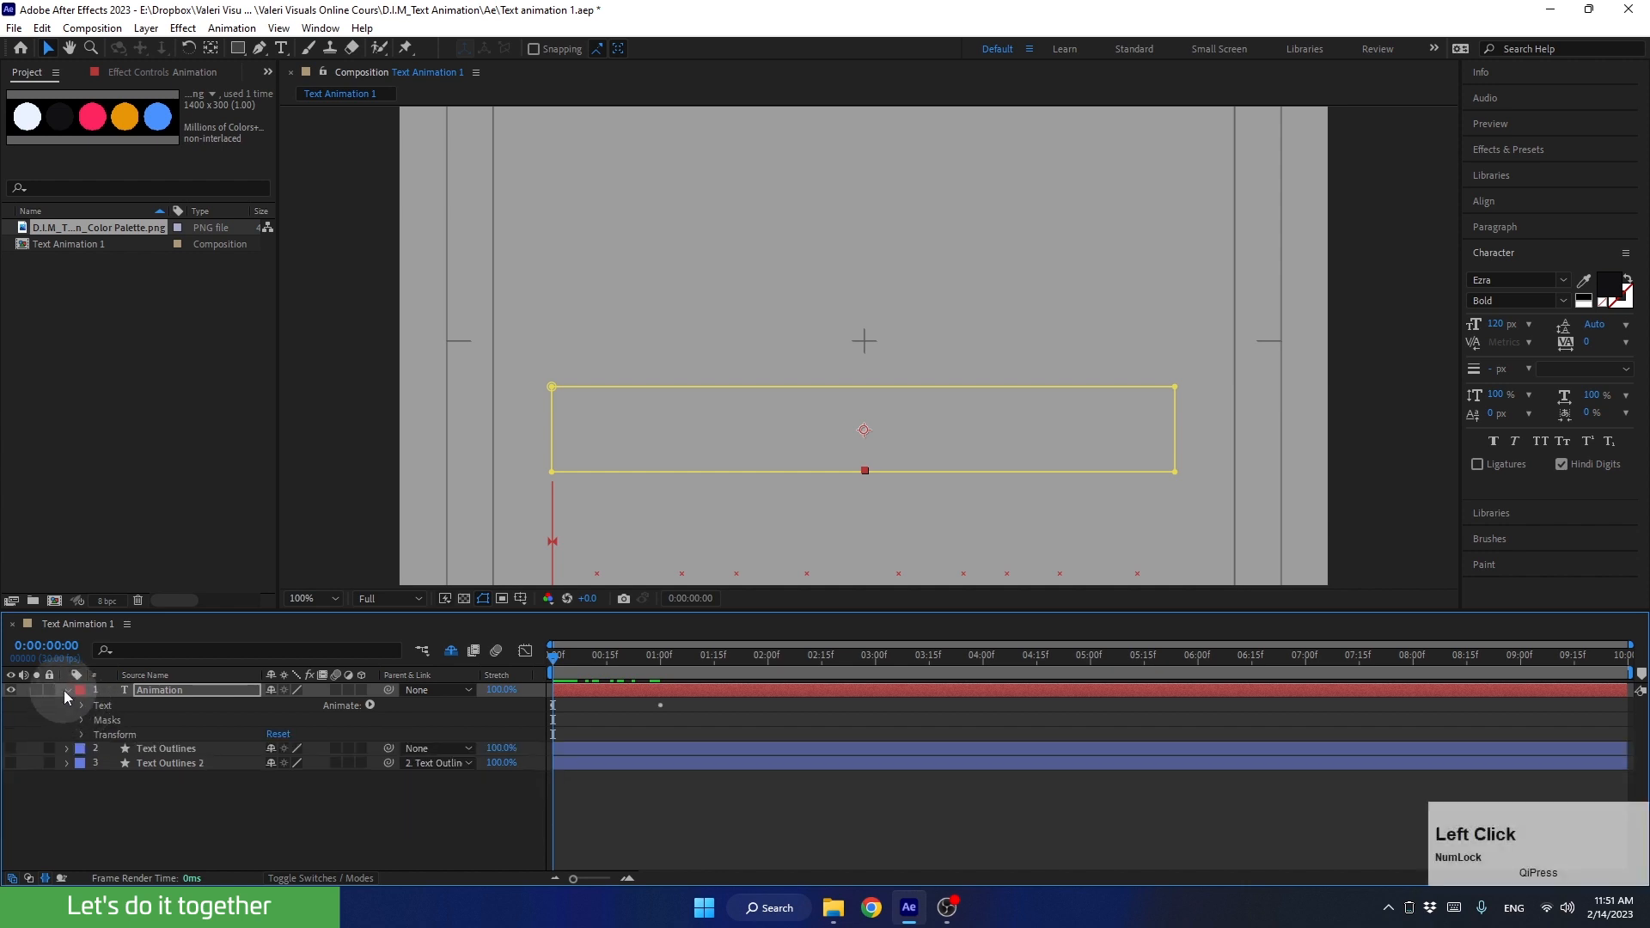
click(66, 690)
drag(11, 705, 11, 730)
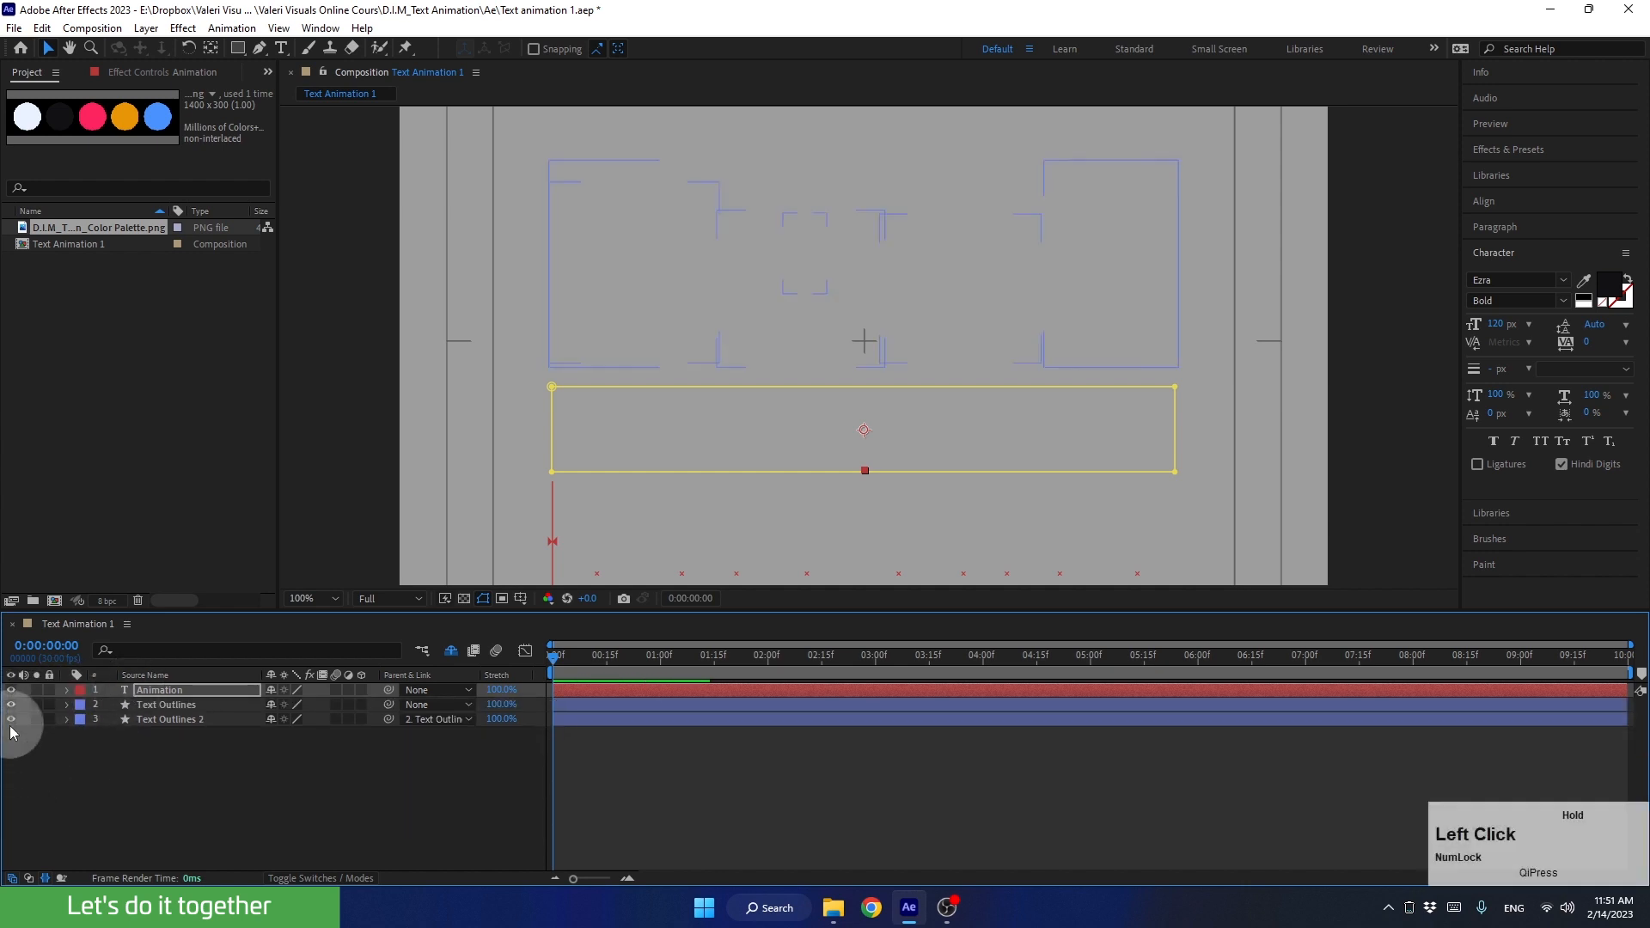
drag(556, 656, 657, 679)
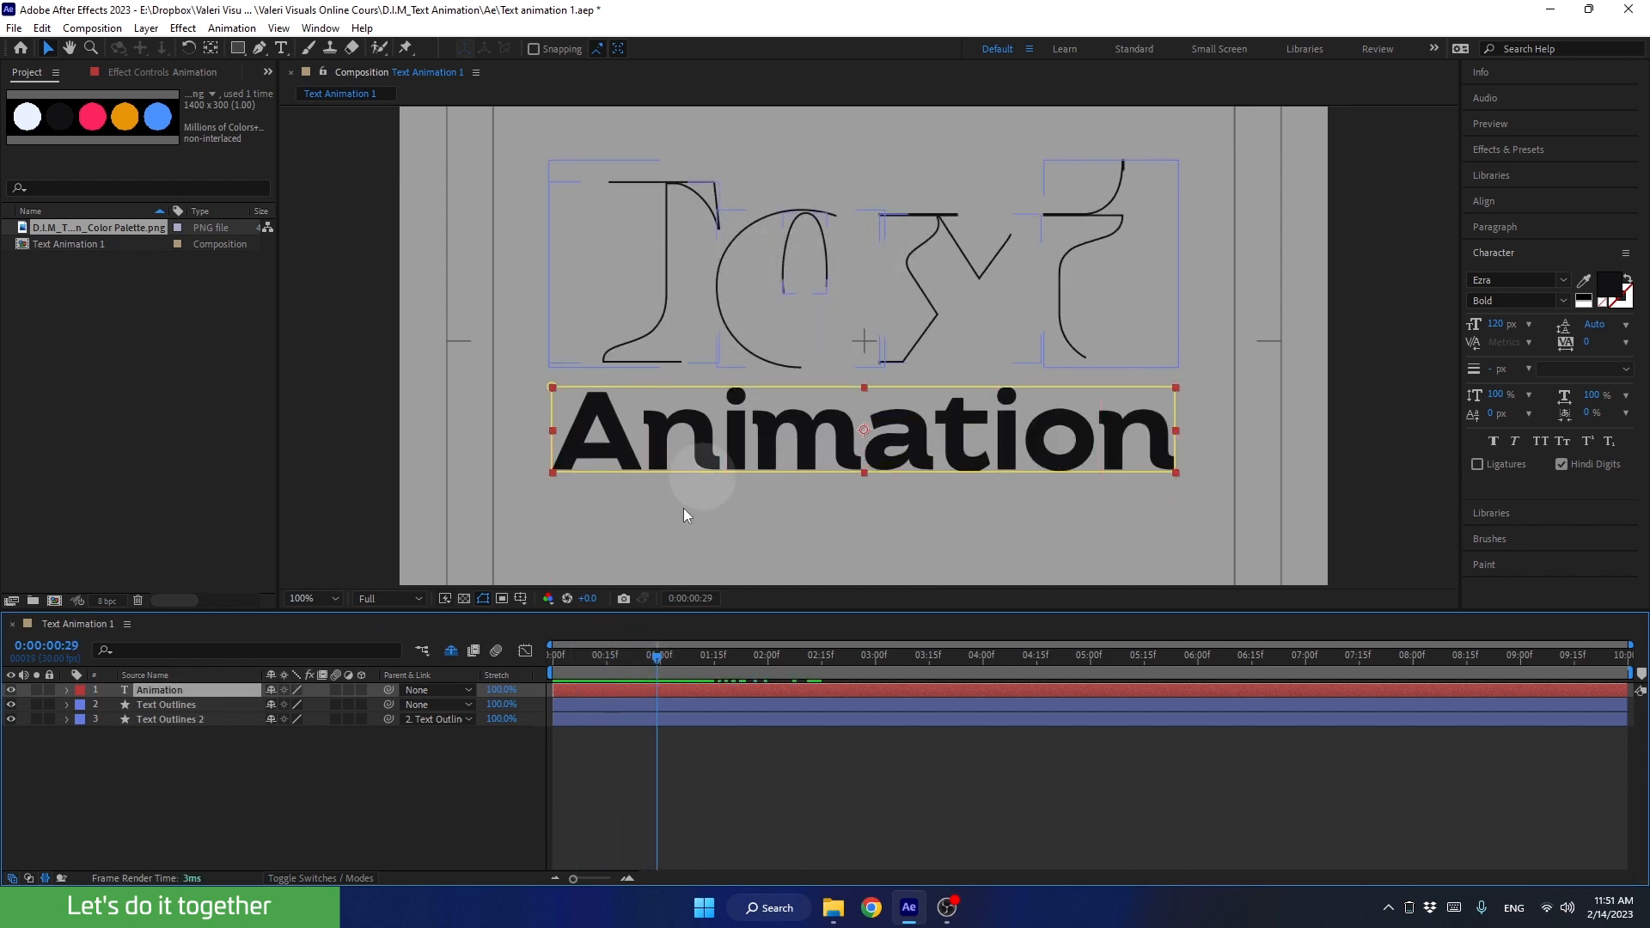
mouse_move(651, 657)
mouse_down()
mouse_move(736, 683)
mouse_move(715, 684)
mouse_up()
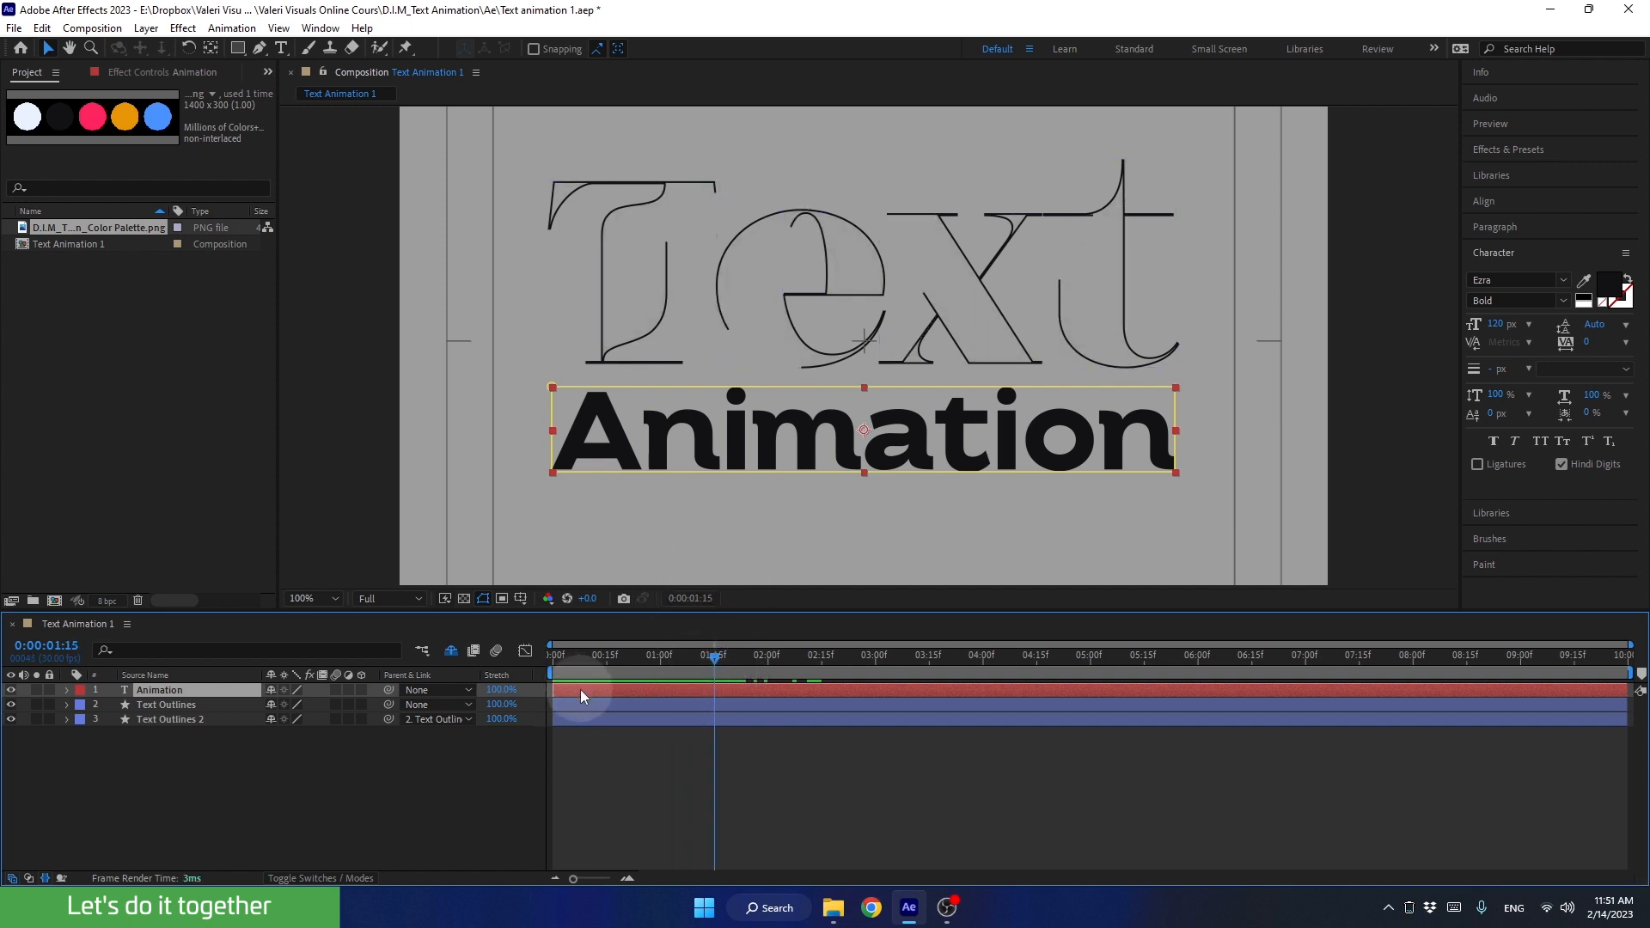
Step: Shift the Animation layer to start at 0:00:01:15 and preview the combined title animation
drag(584, 688, 638, 674)
key(space)
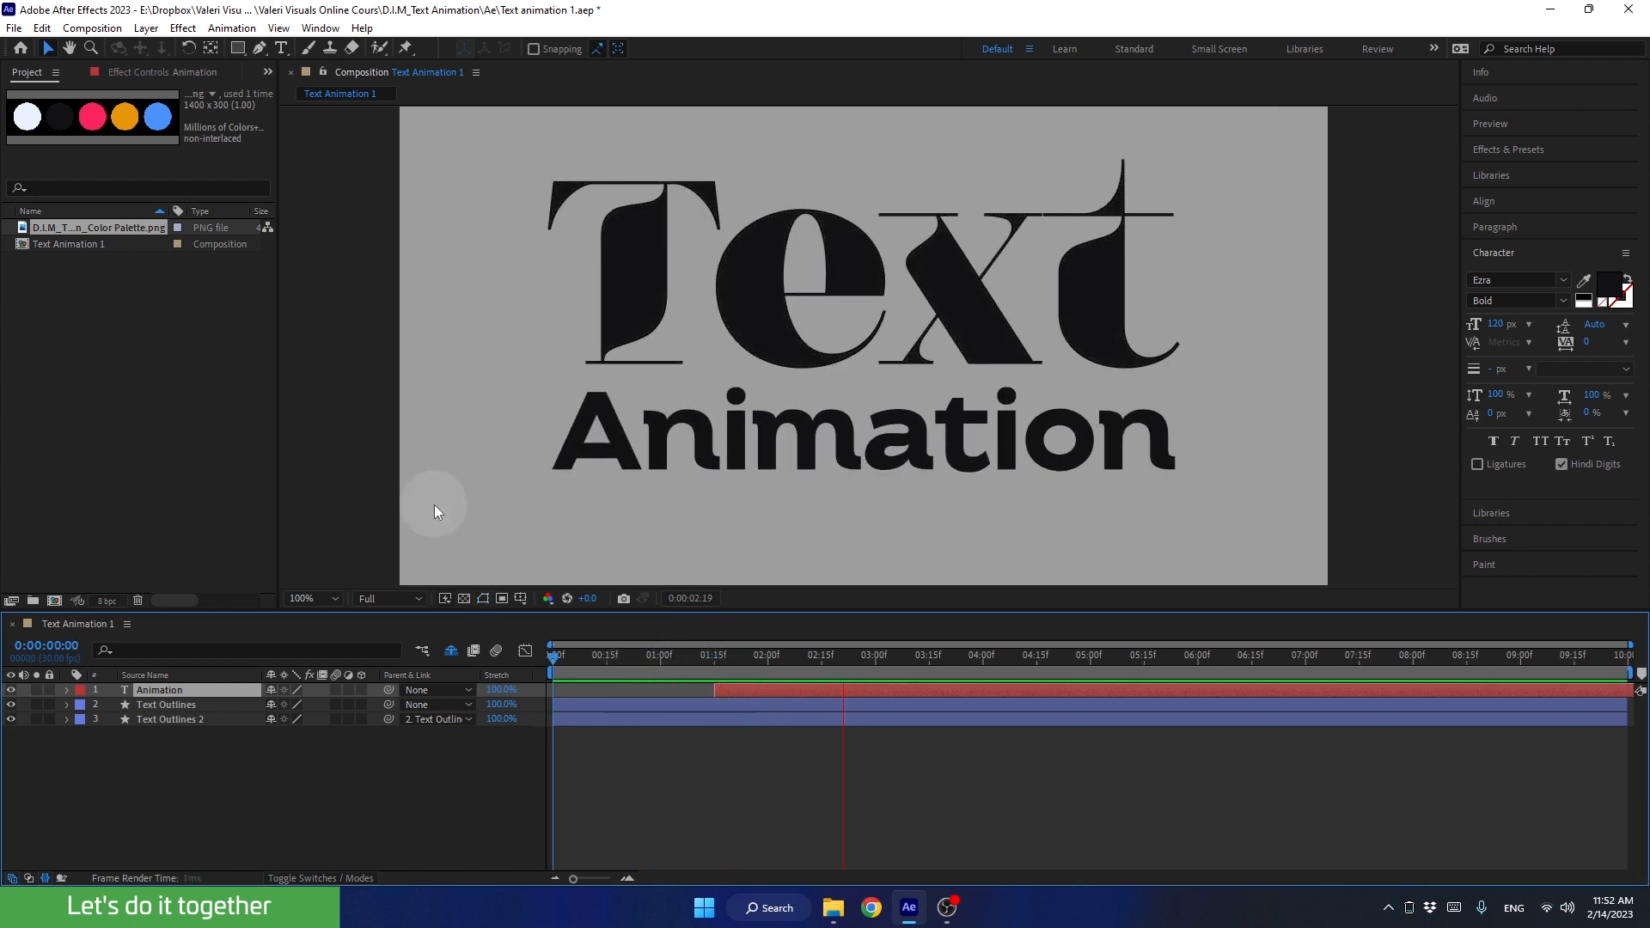
key(space)
Step: Recolour the Animation text with the palette's pink, sampled in the fitted composition, and show the background as a transparency grid
click(328, 597)
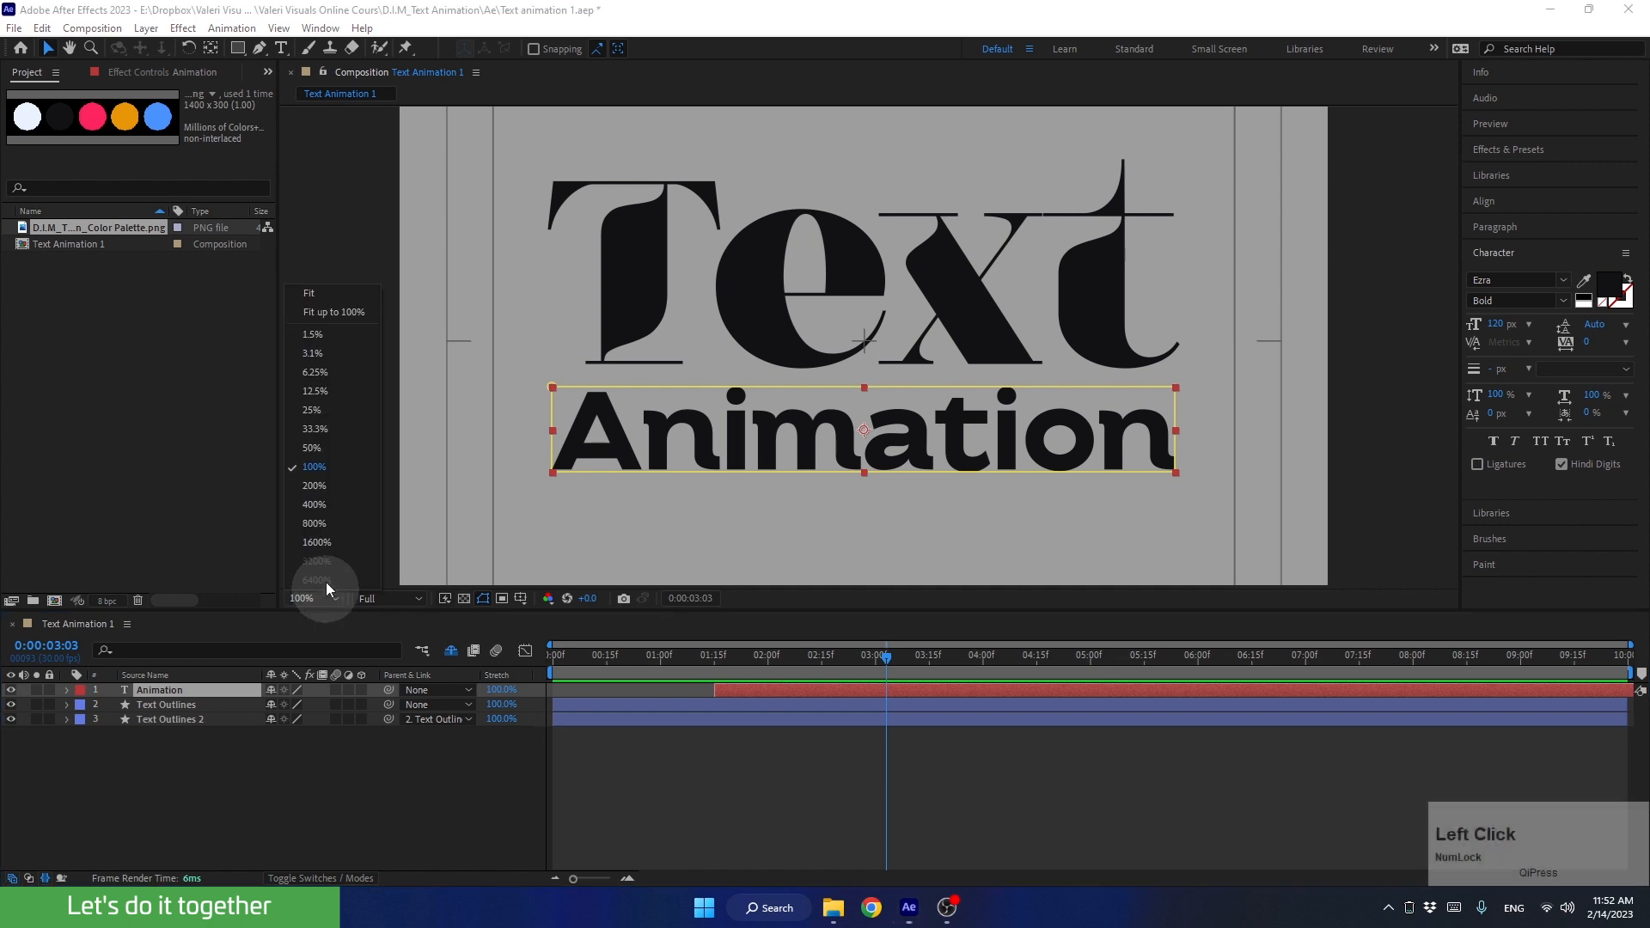
click(302, 292)
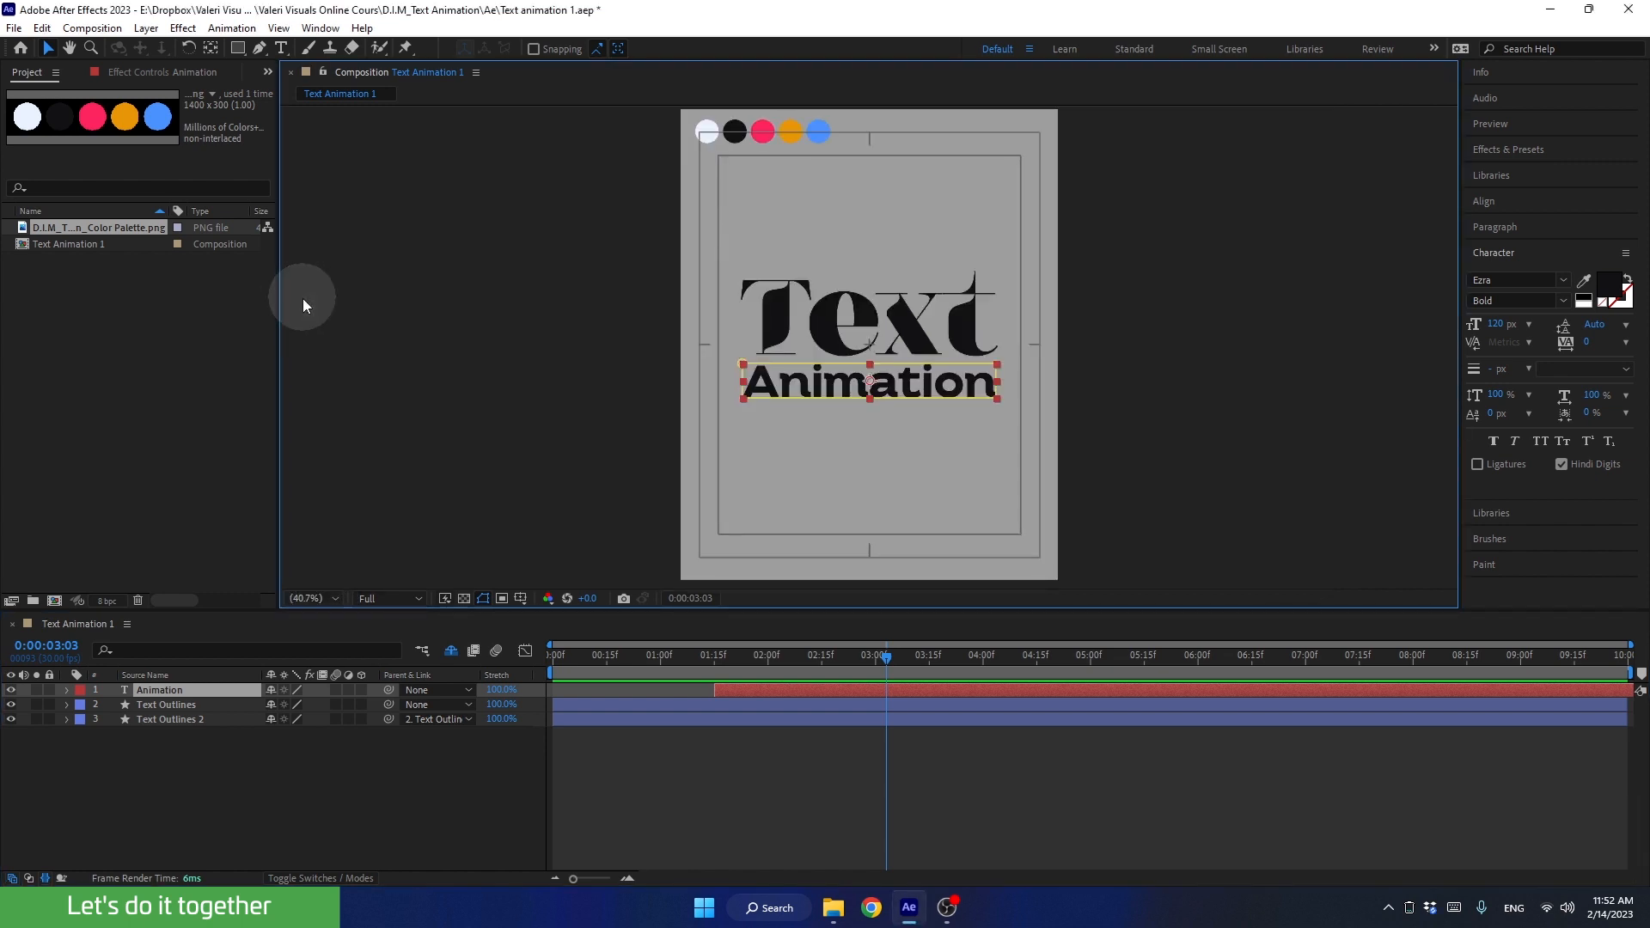
click(155, 690)
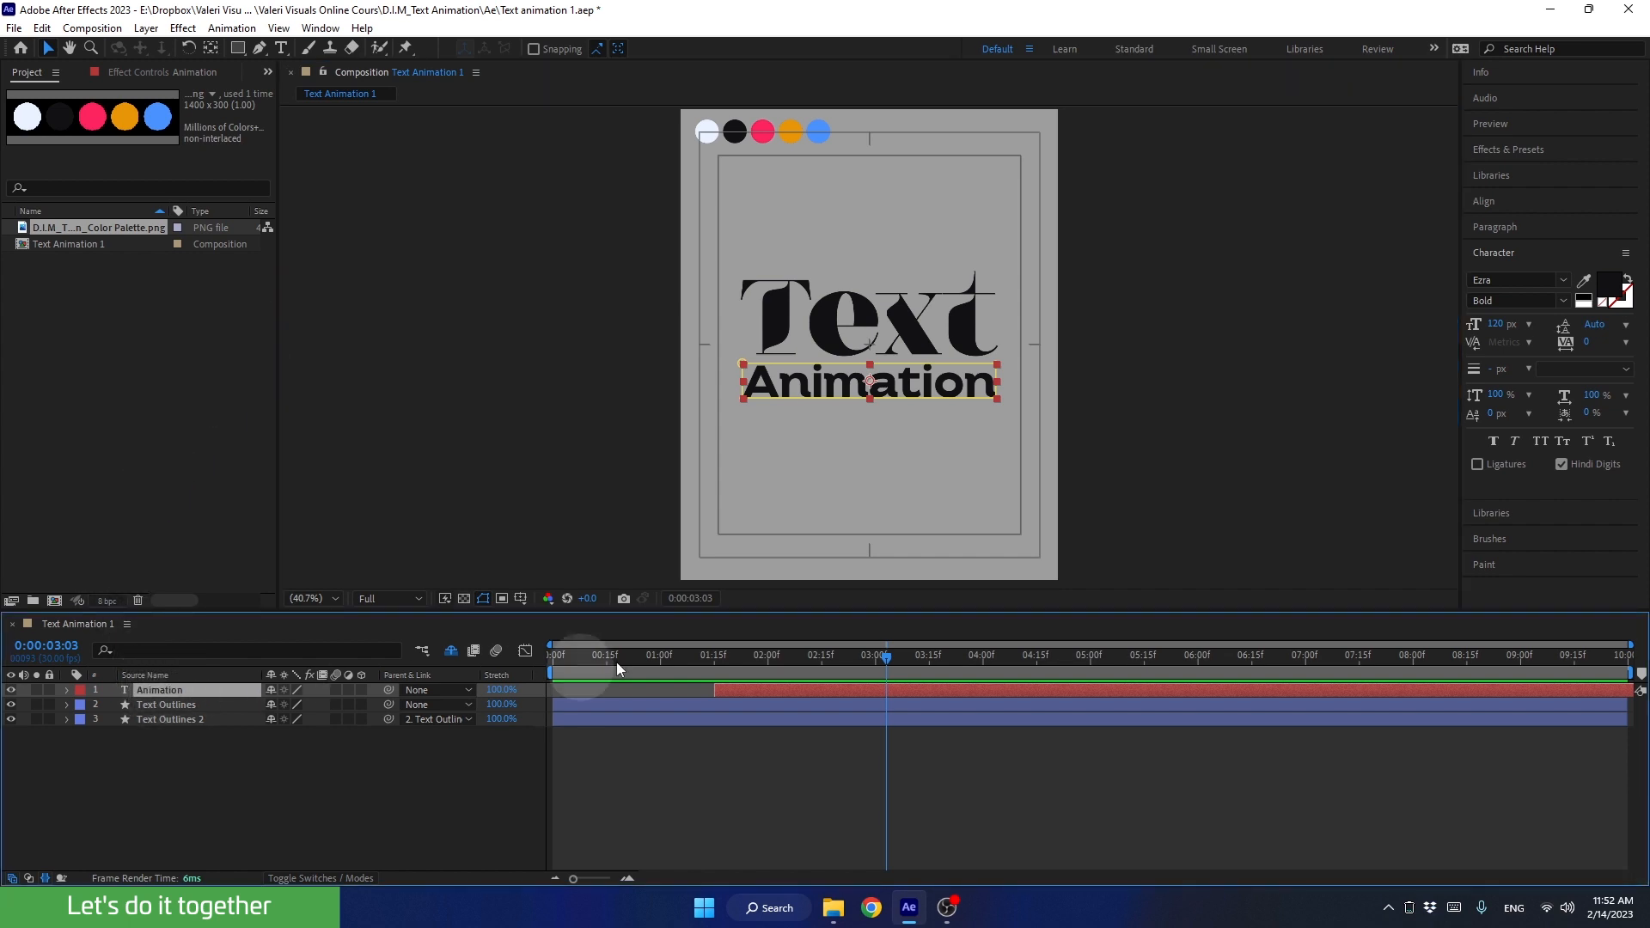
click(1584, 283)
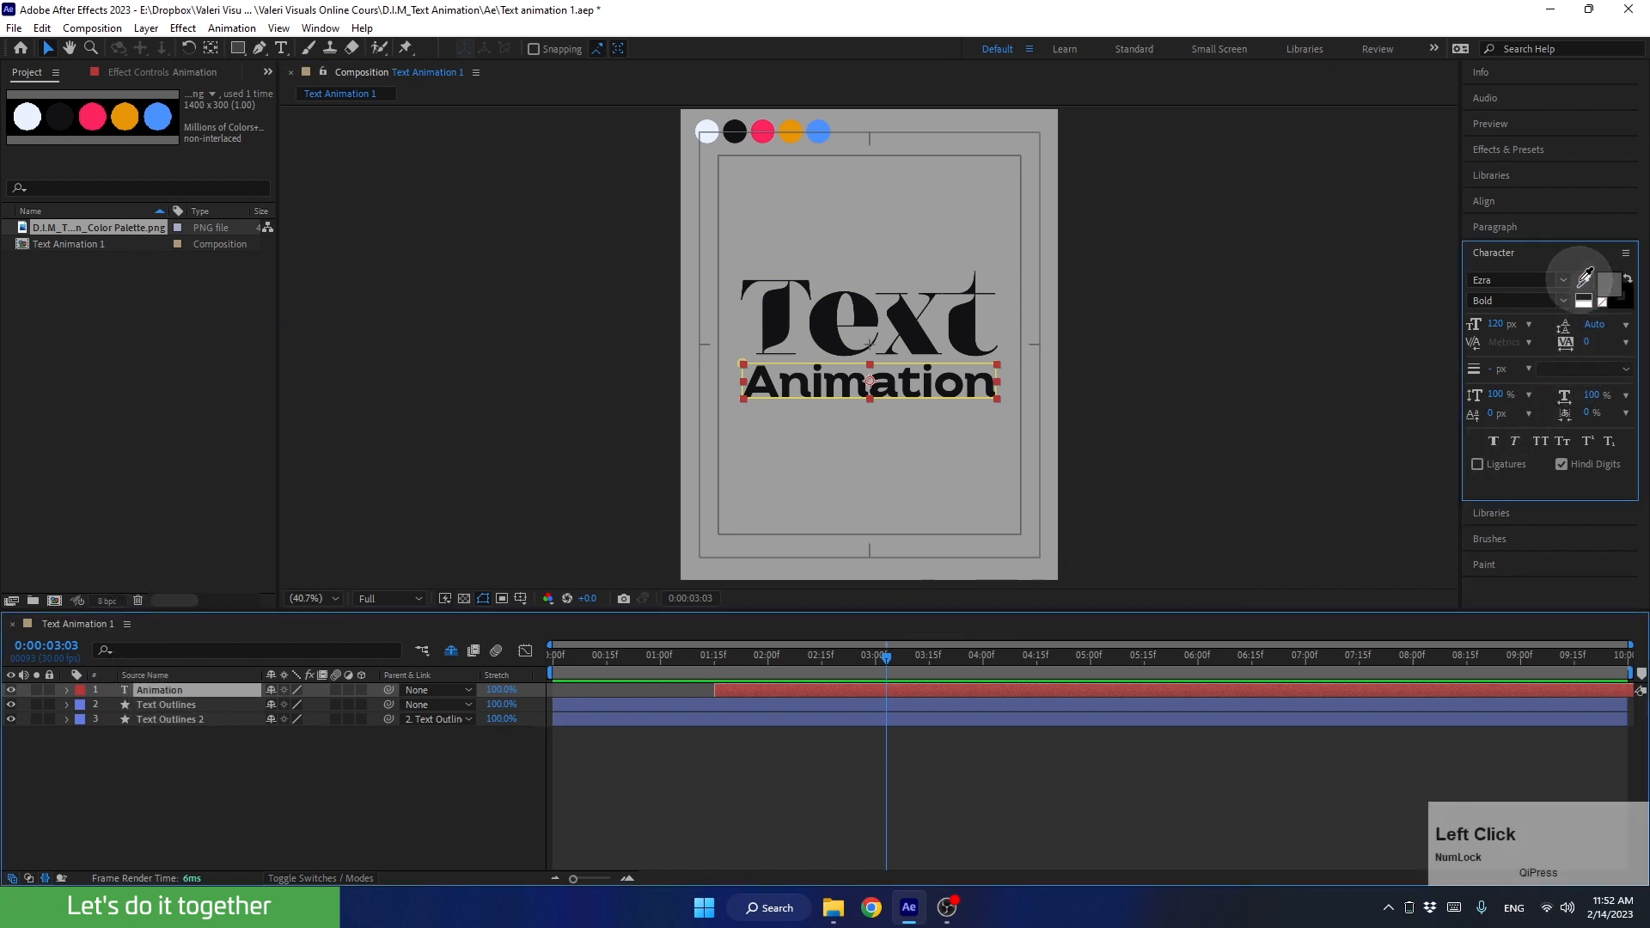
click(766, 127)
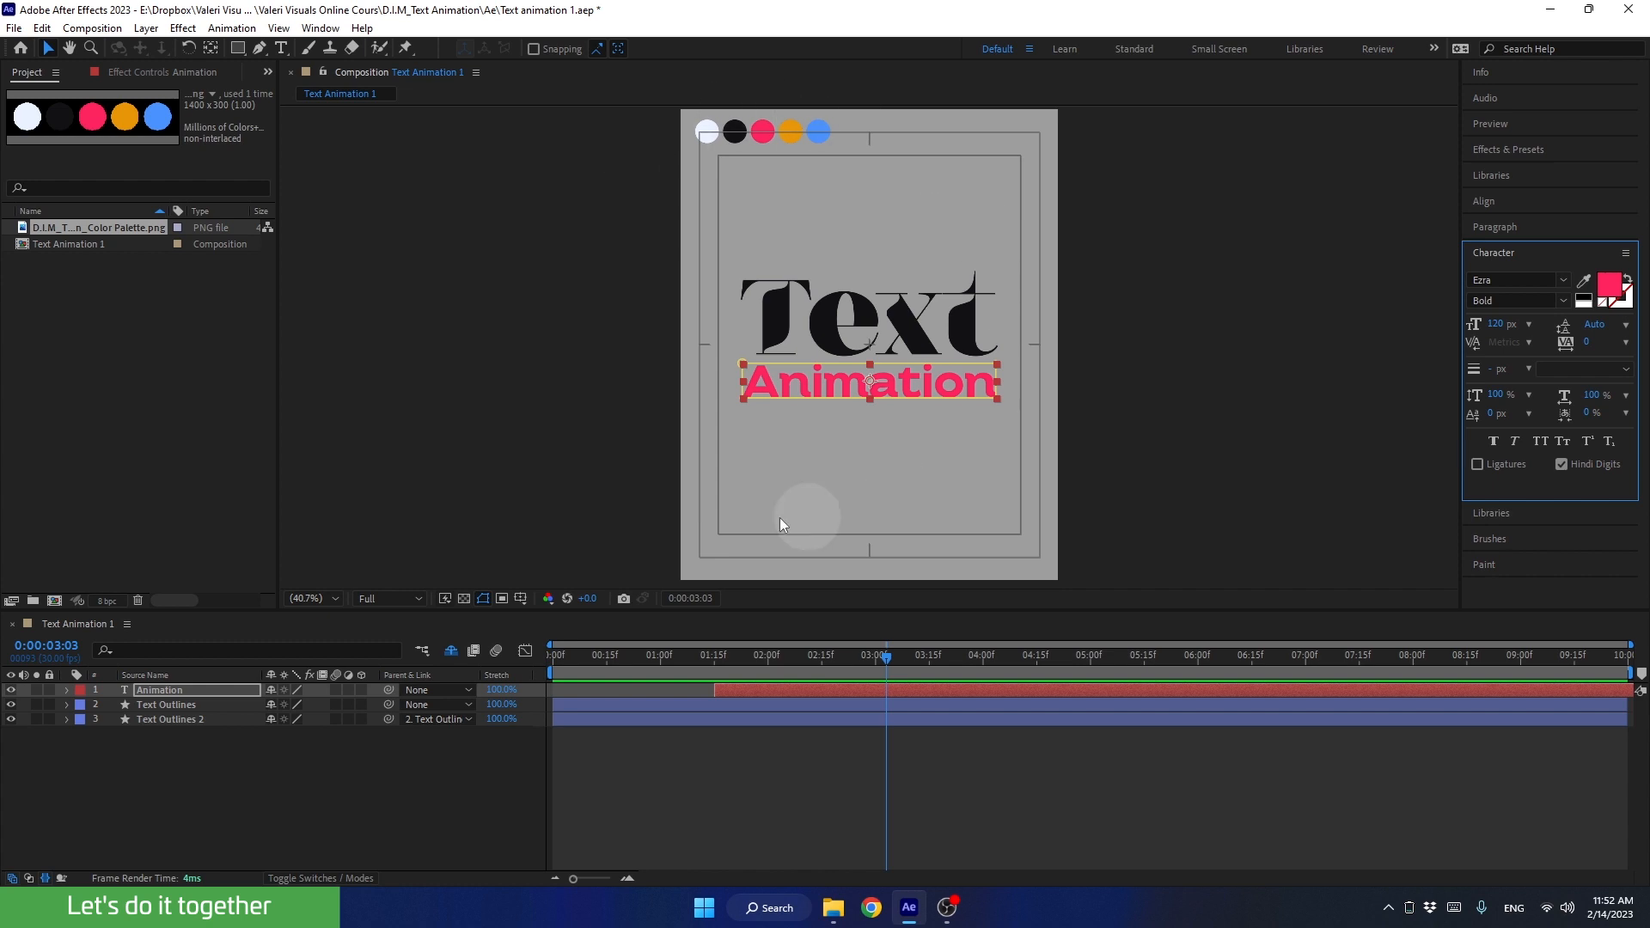
click(464, 598)
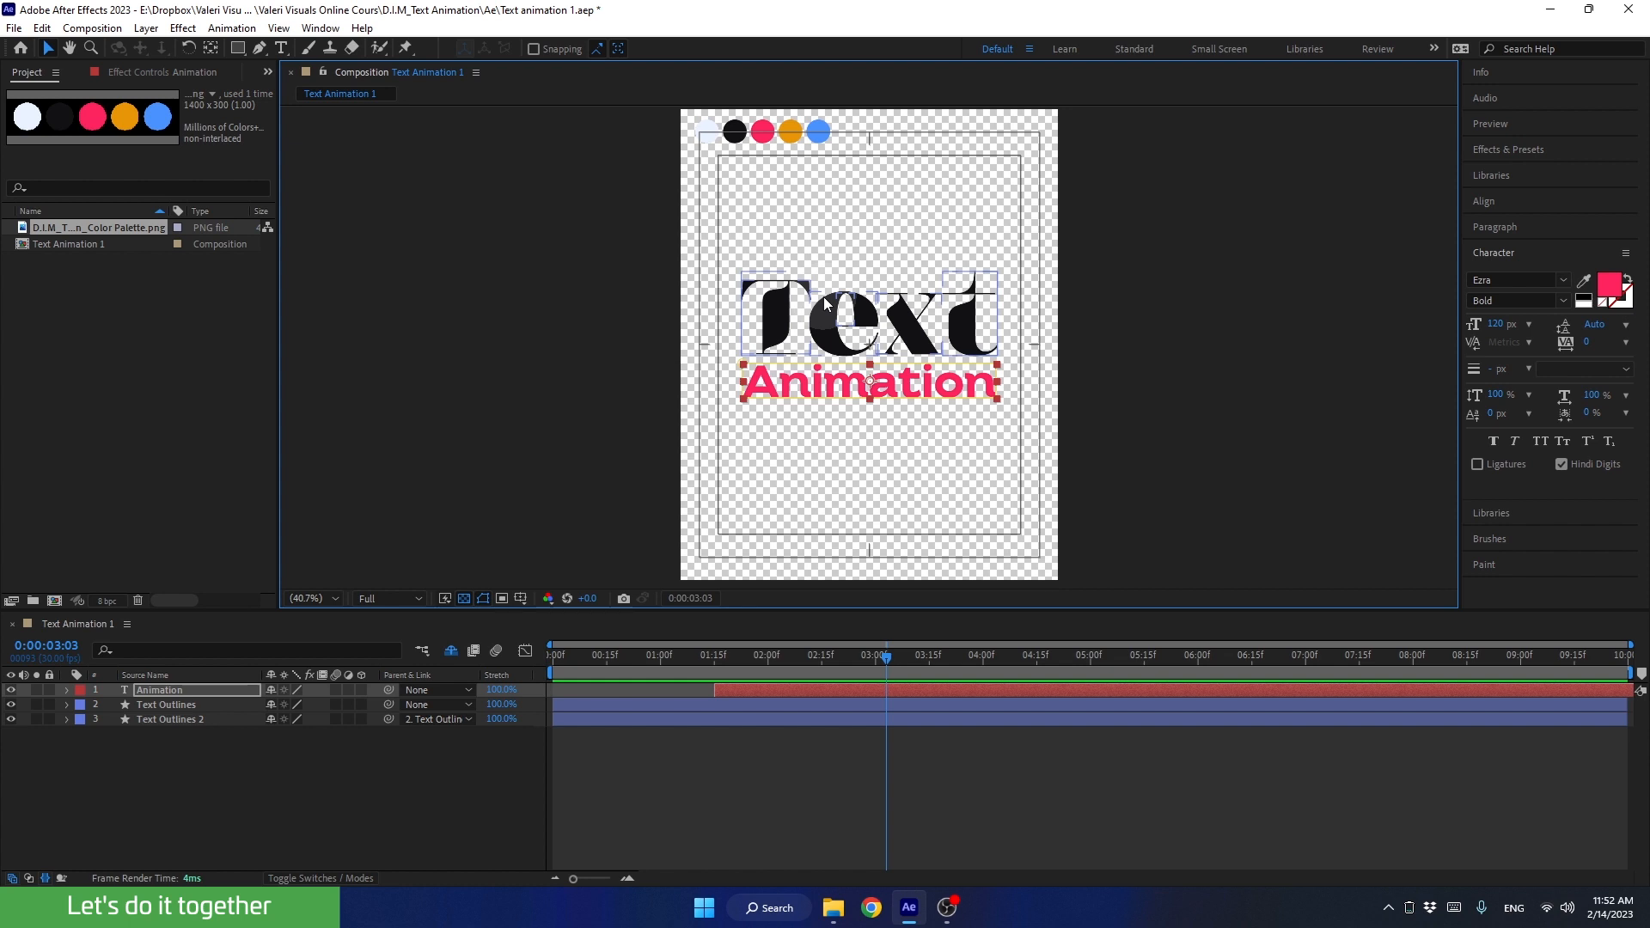
click(868, 777)
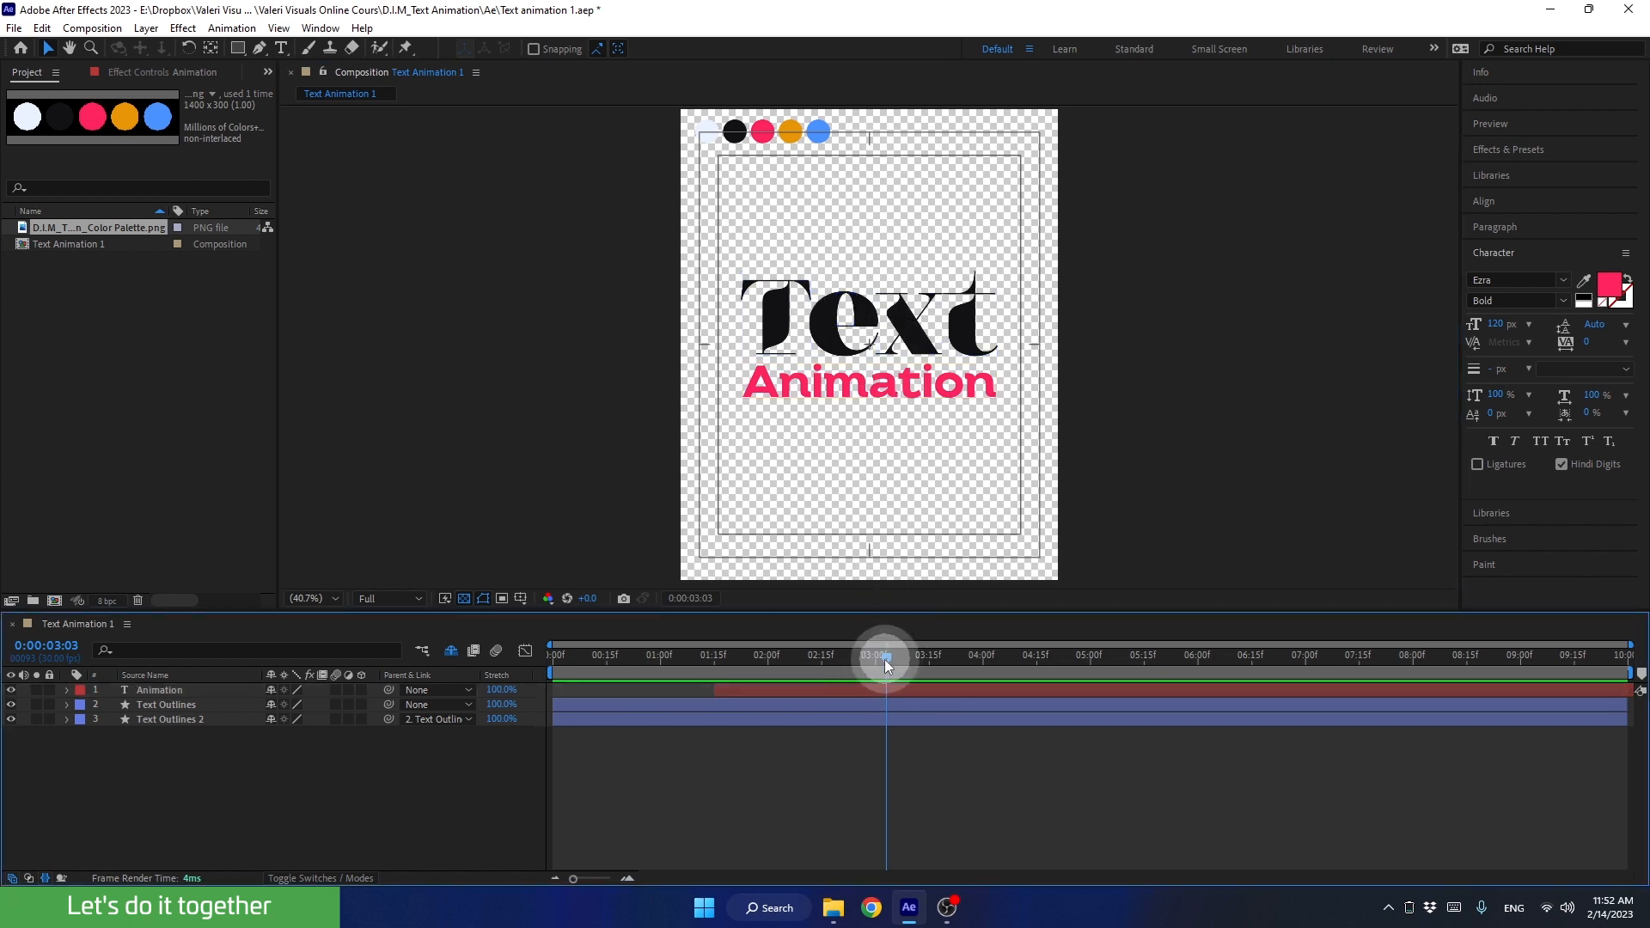
Step: Reveal the keyframed properties of all three layers and go to 0:00:02:15, where the last Offset and Opacity keyframes sit
drag(884, 658, 818, 703)
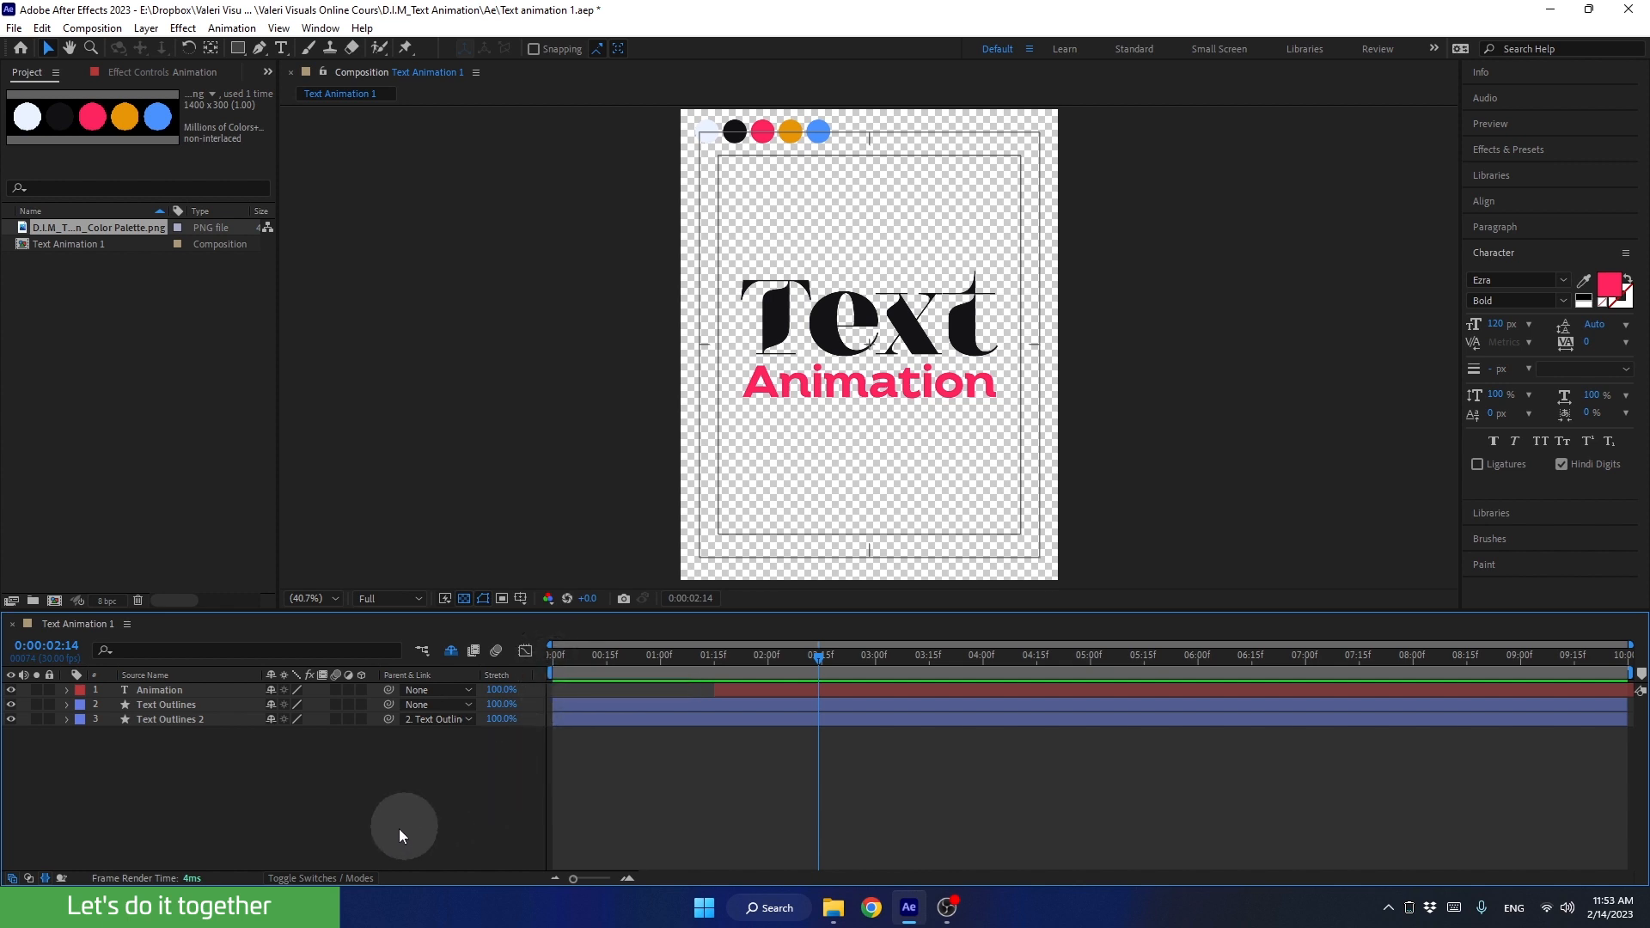
click(292, 787)
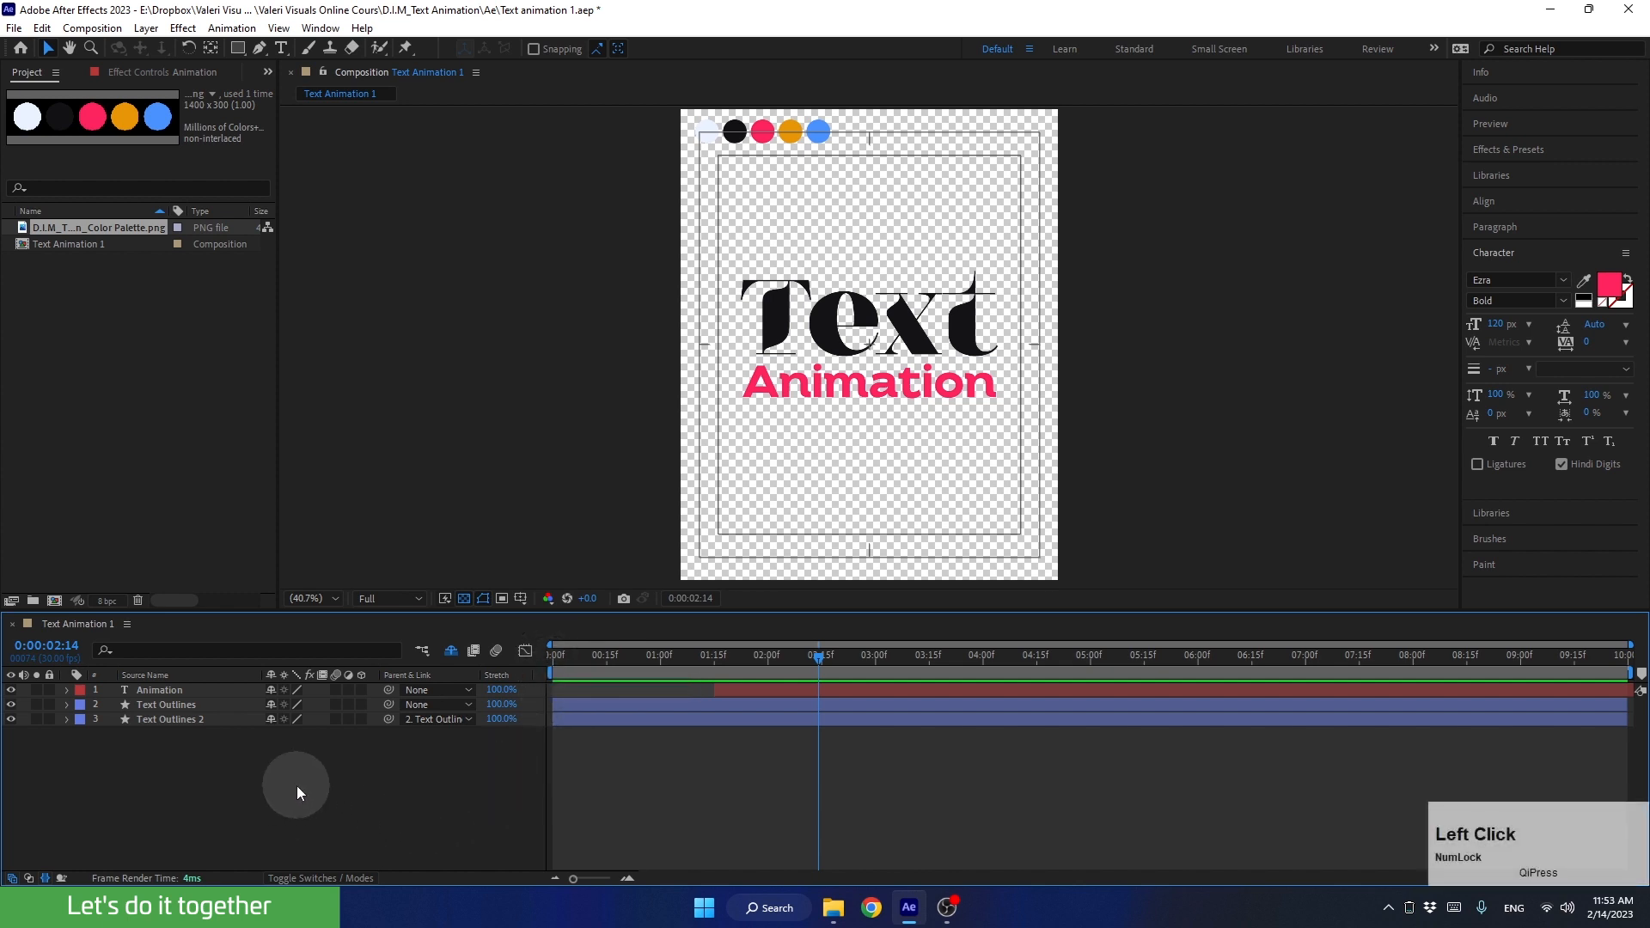
key(u)
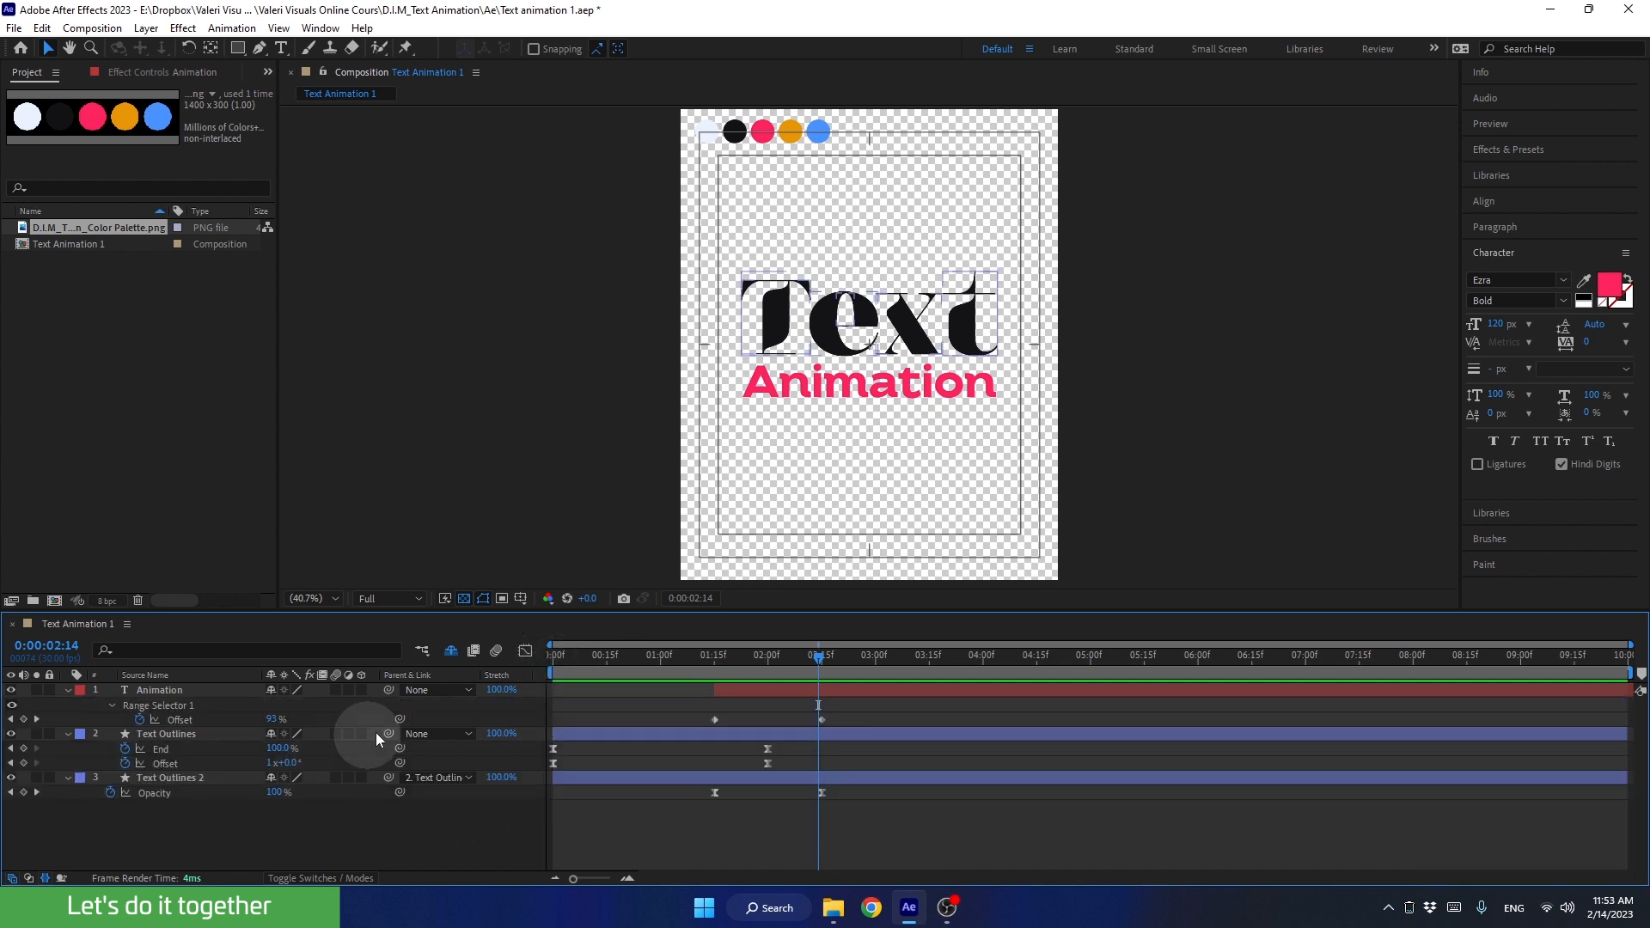
mouse_move(808, 664)
mouse_down()
mouse_move(762, 667)
mouse_move(824, 687)
mouse_up()
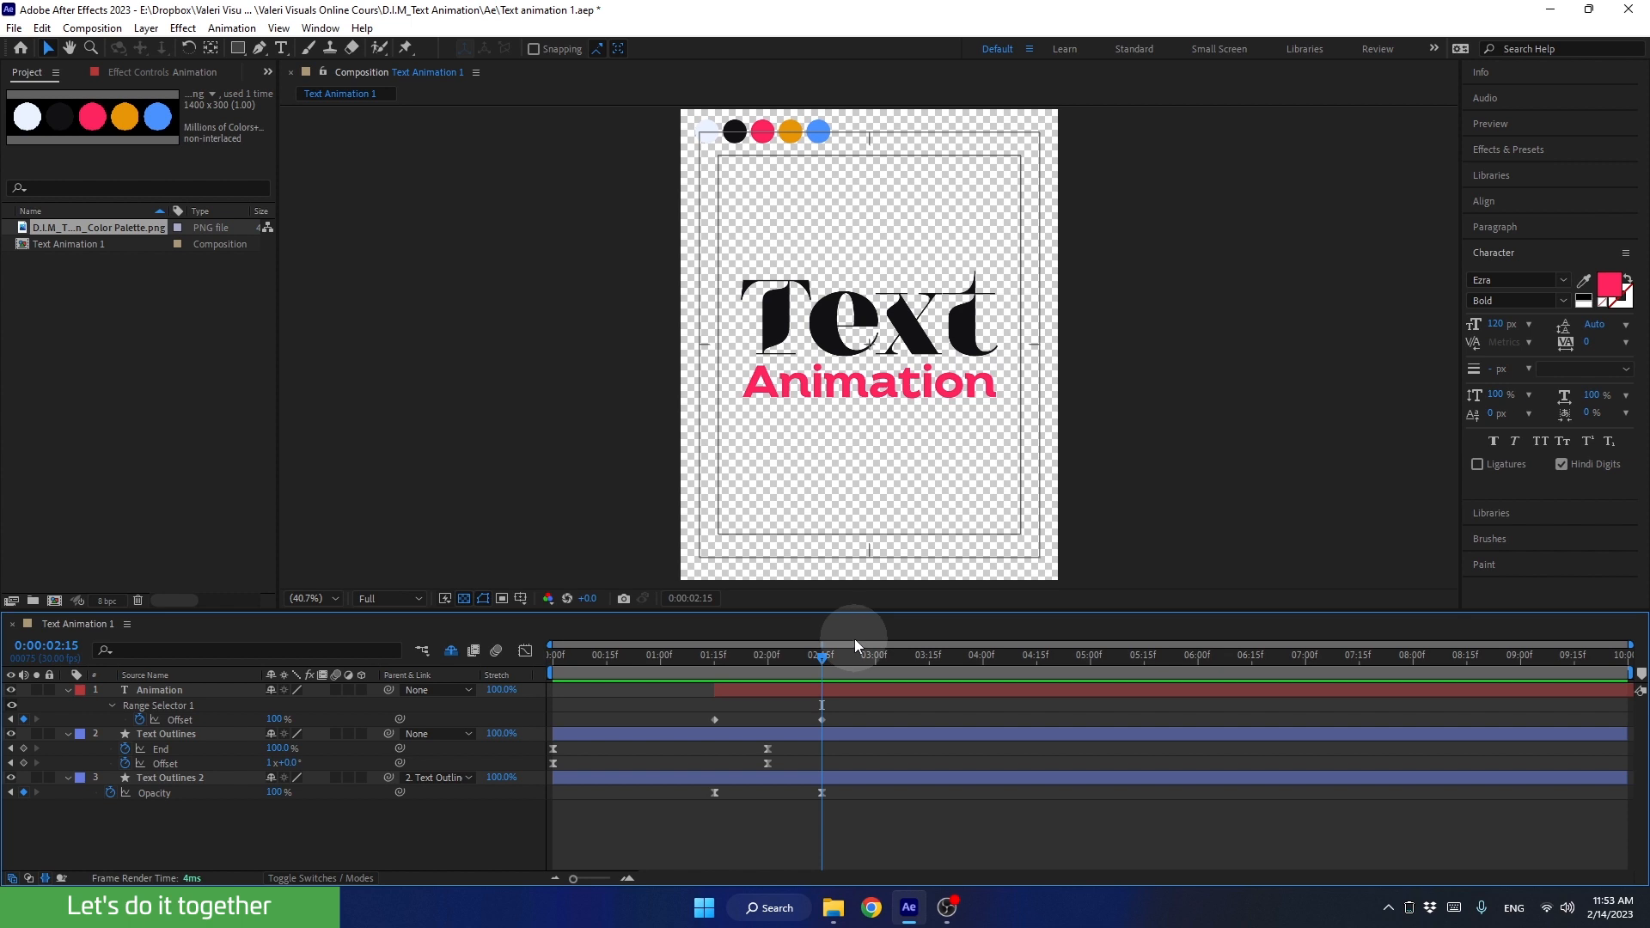
Step: Test the parenting of Text Outlines 2 by moving the Text Outlines layer upward, and undo the move
click(863, 733)
click(834, 691)
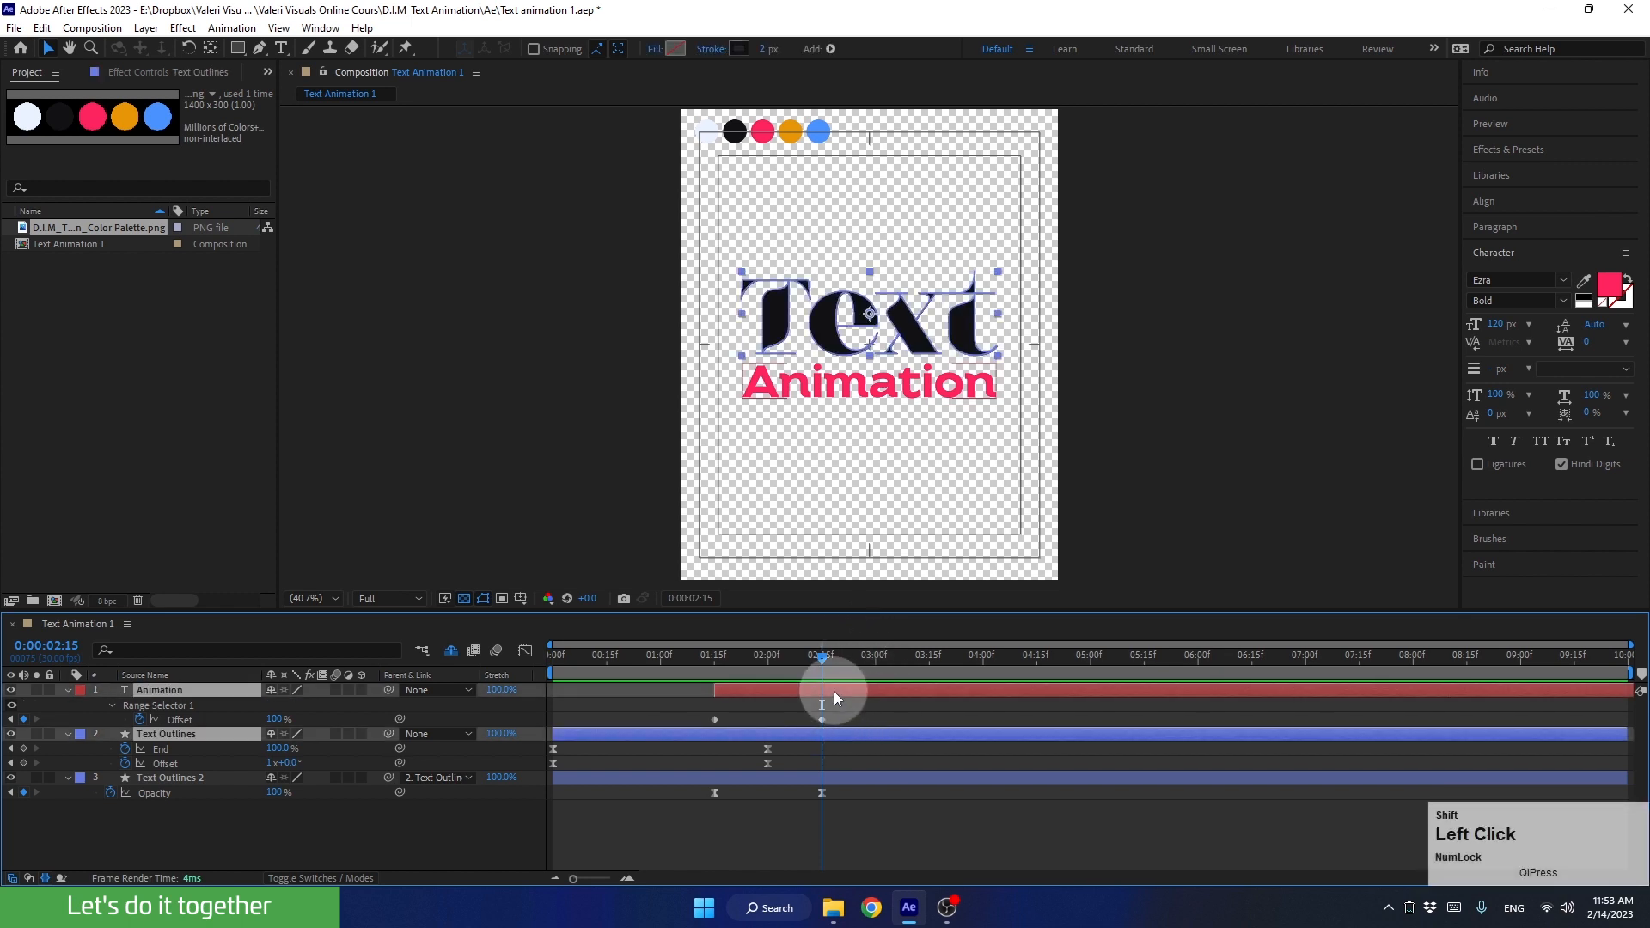
click(808, 777)
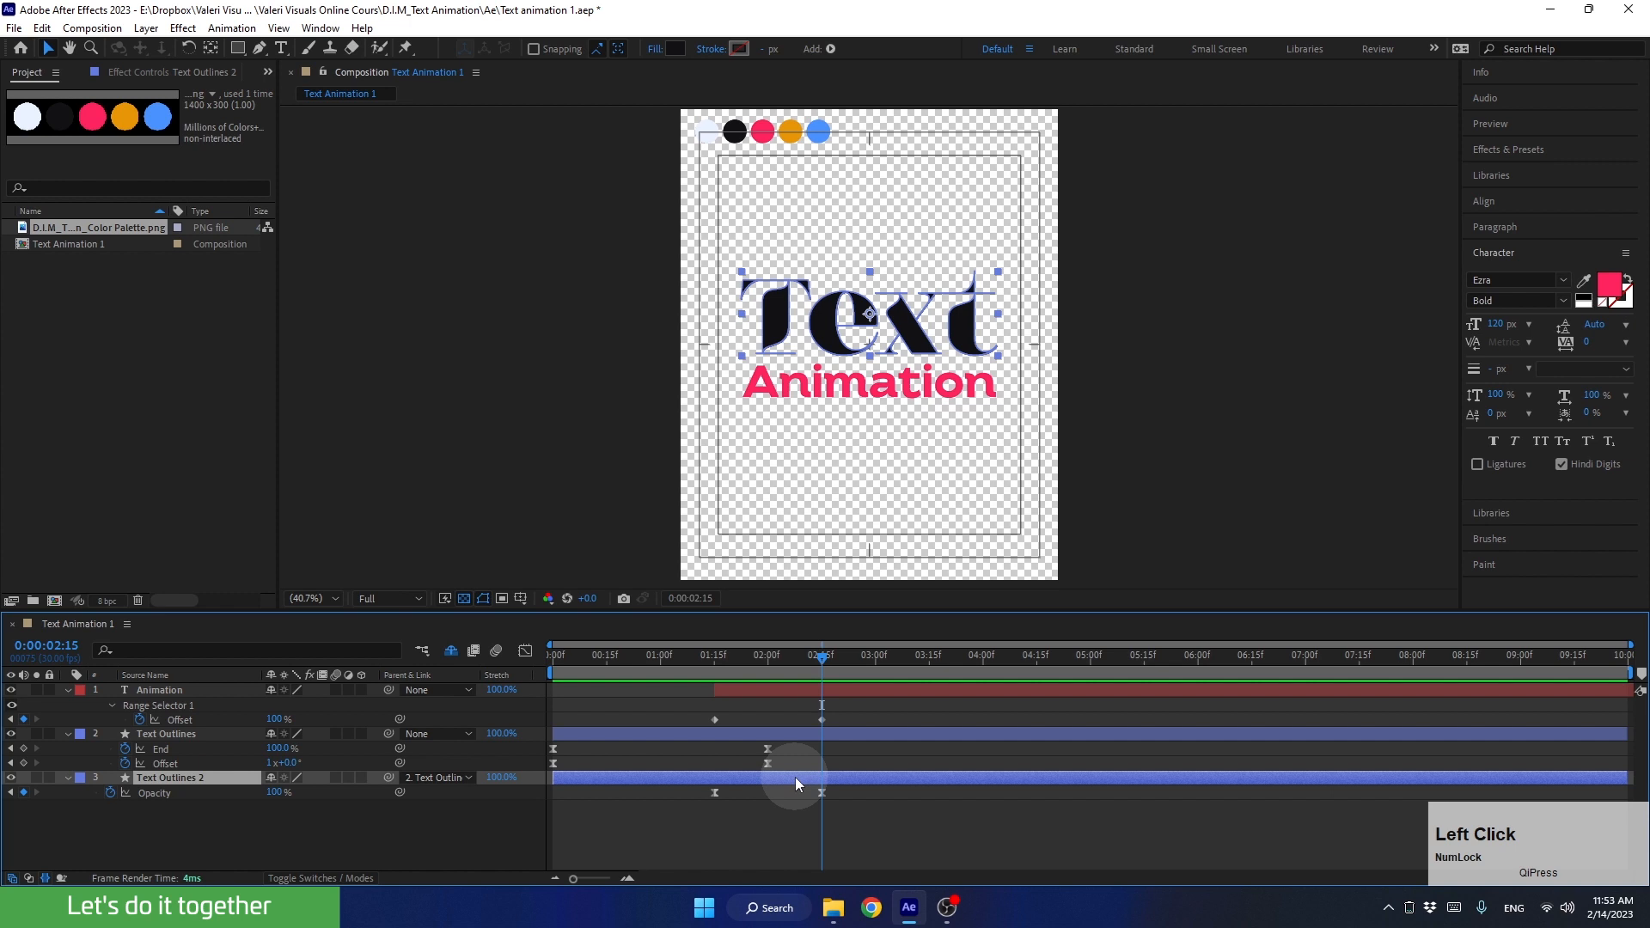
click(796, 732)
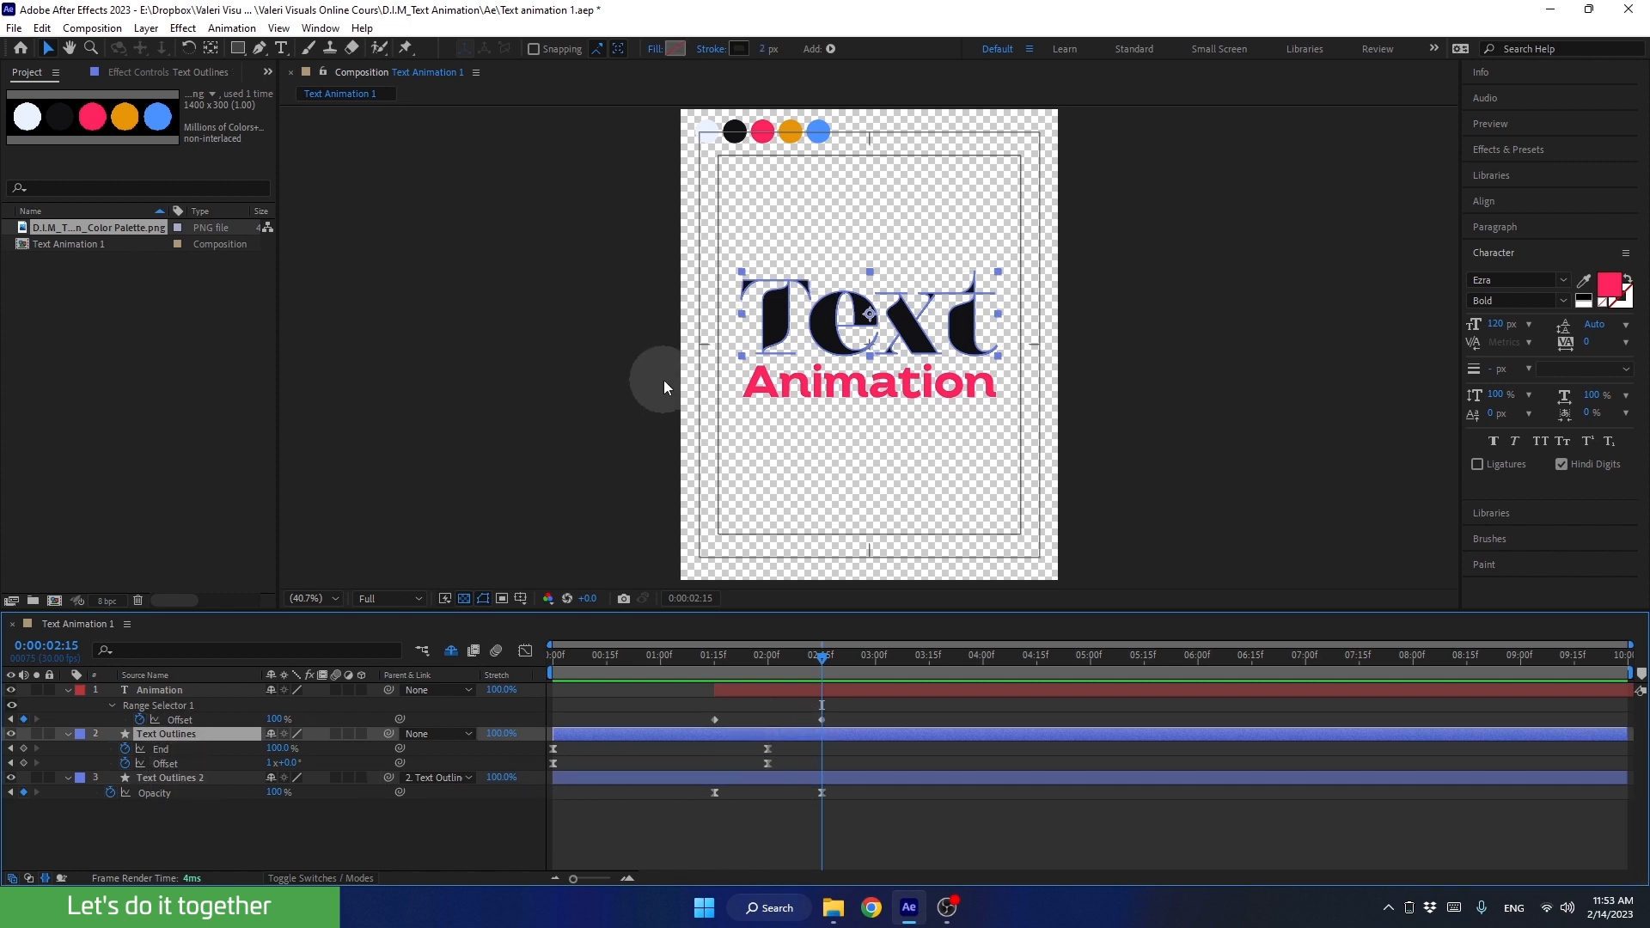
drag(869, 313, 805, 251)
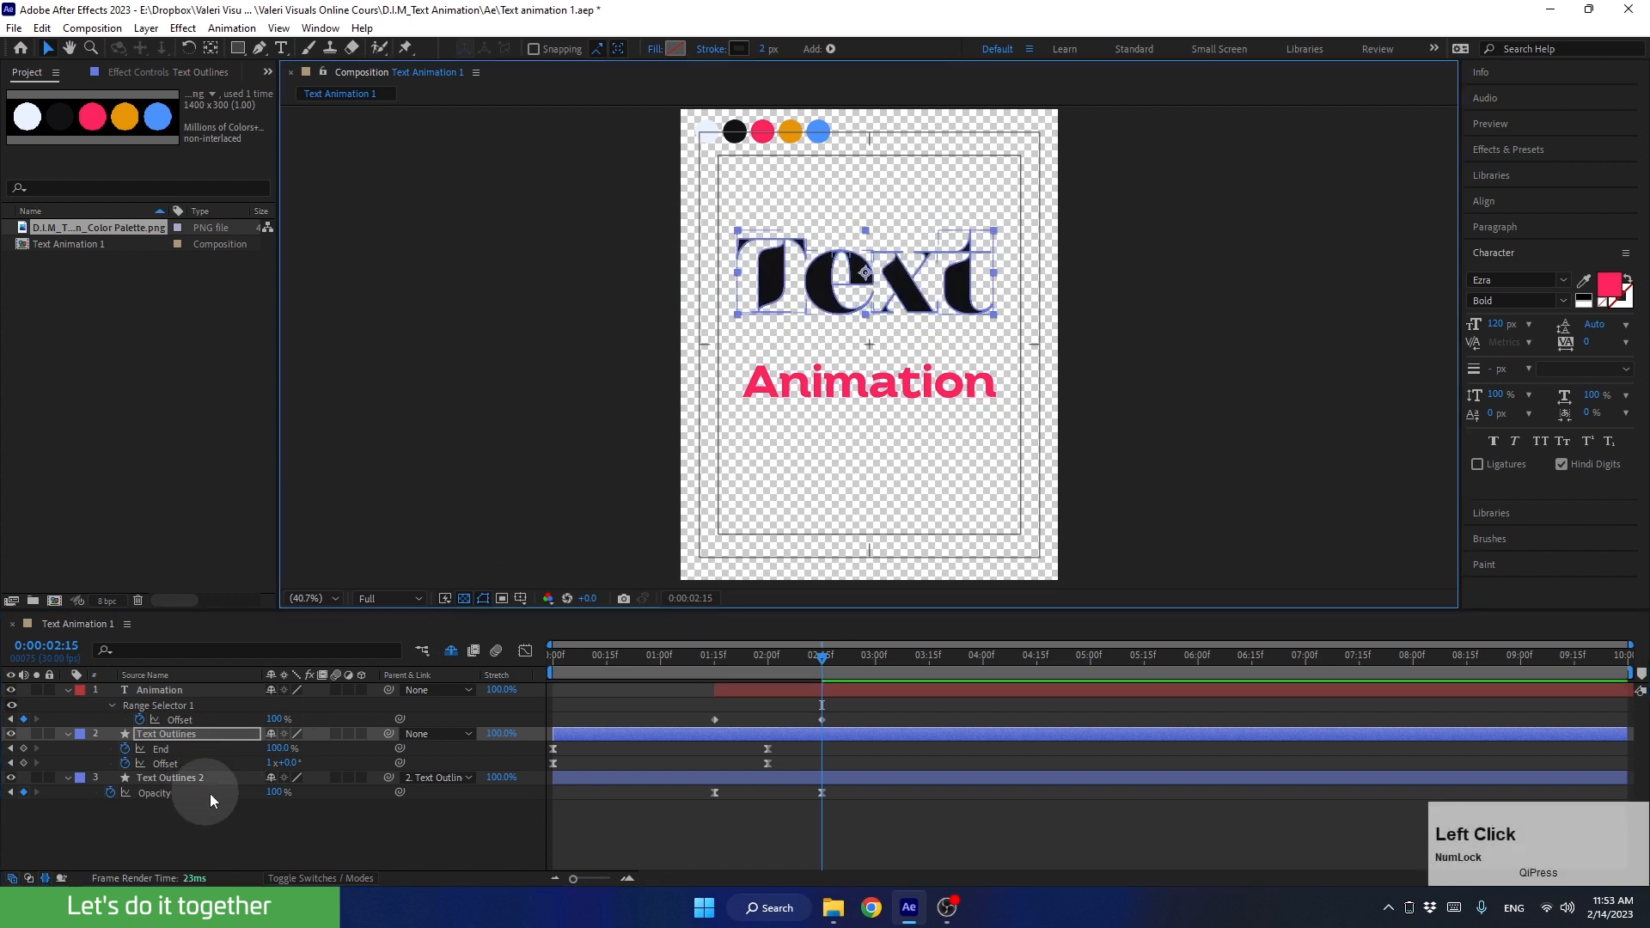
key(ctrl+z)
Step: Collapse Text Outlines 2 and add Position keyframes to the Animation and Text Outlines layers at 0:00:02:15
click(799, 780)
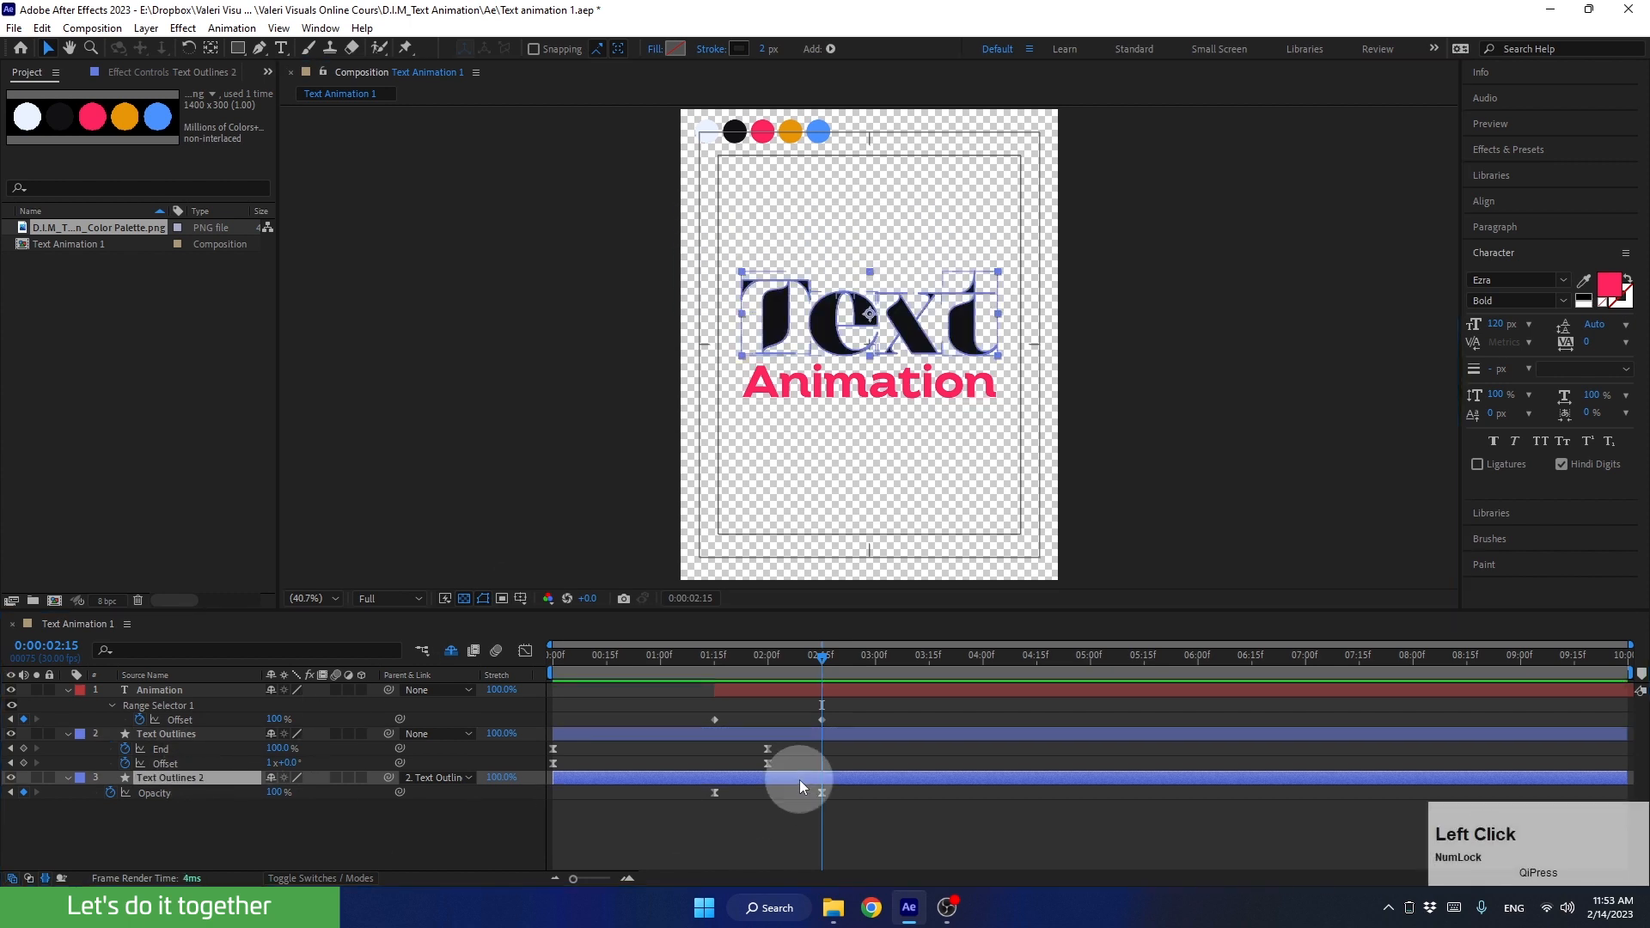
click(66, 778)
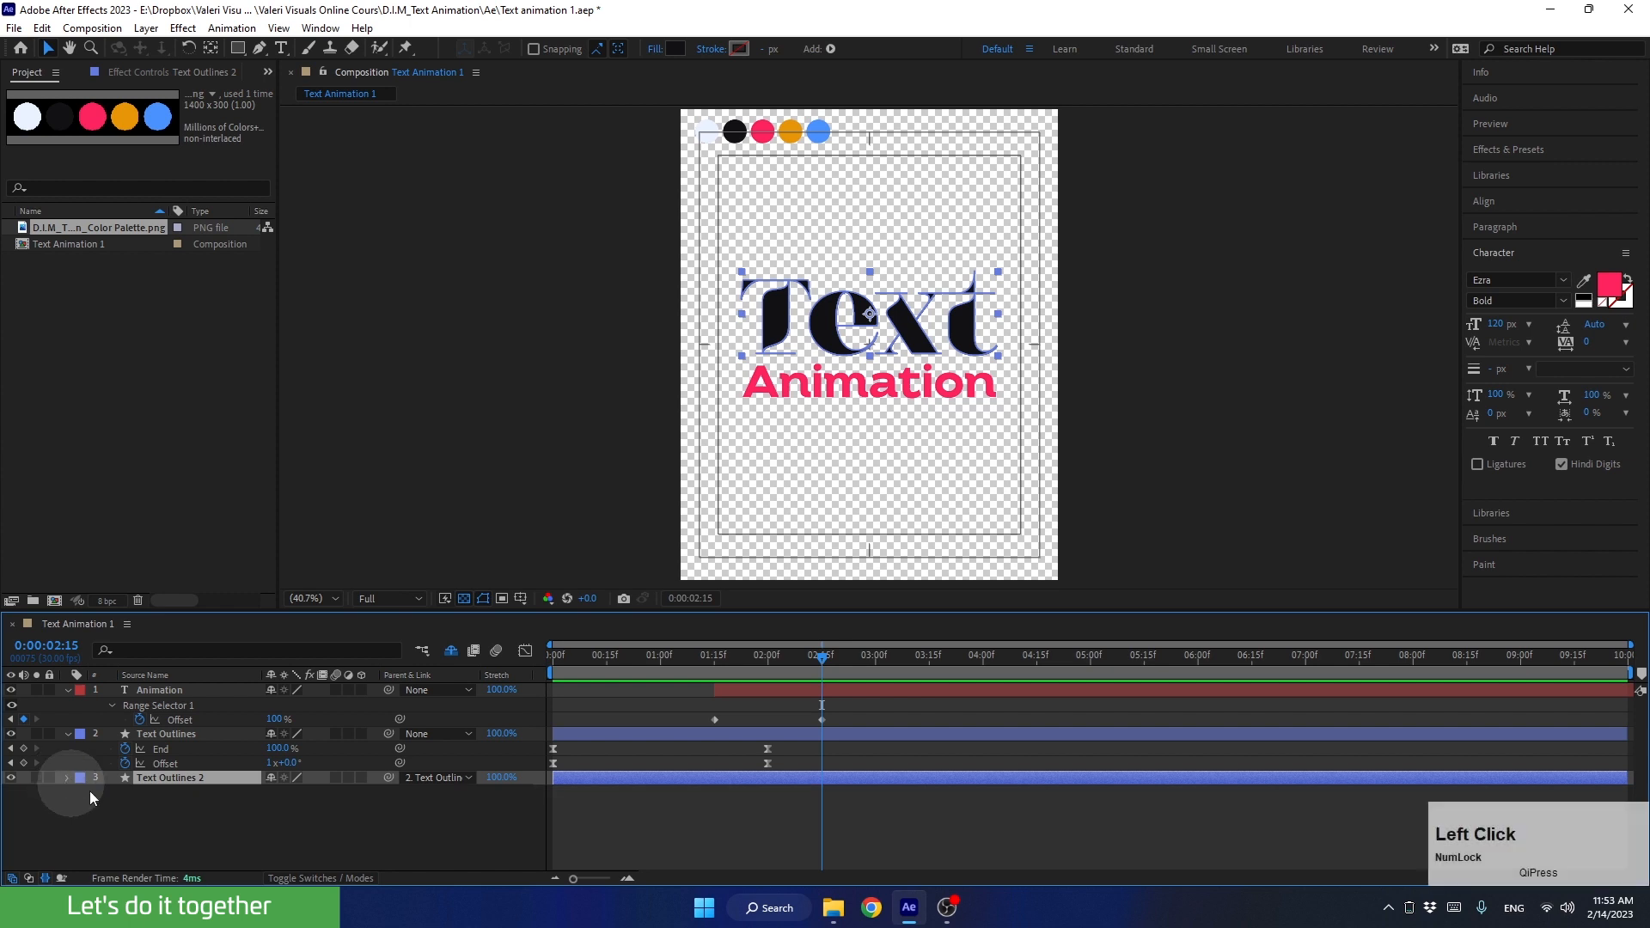
click(779, 685)
shift+click(789, 734)
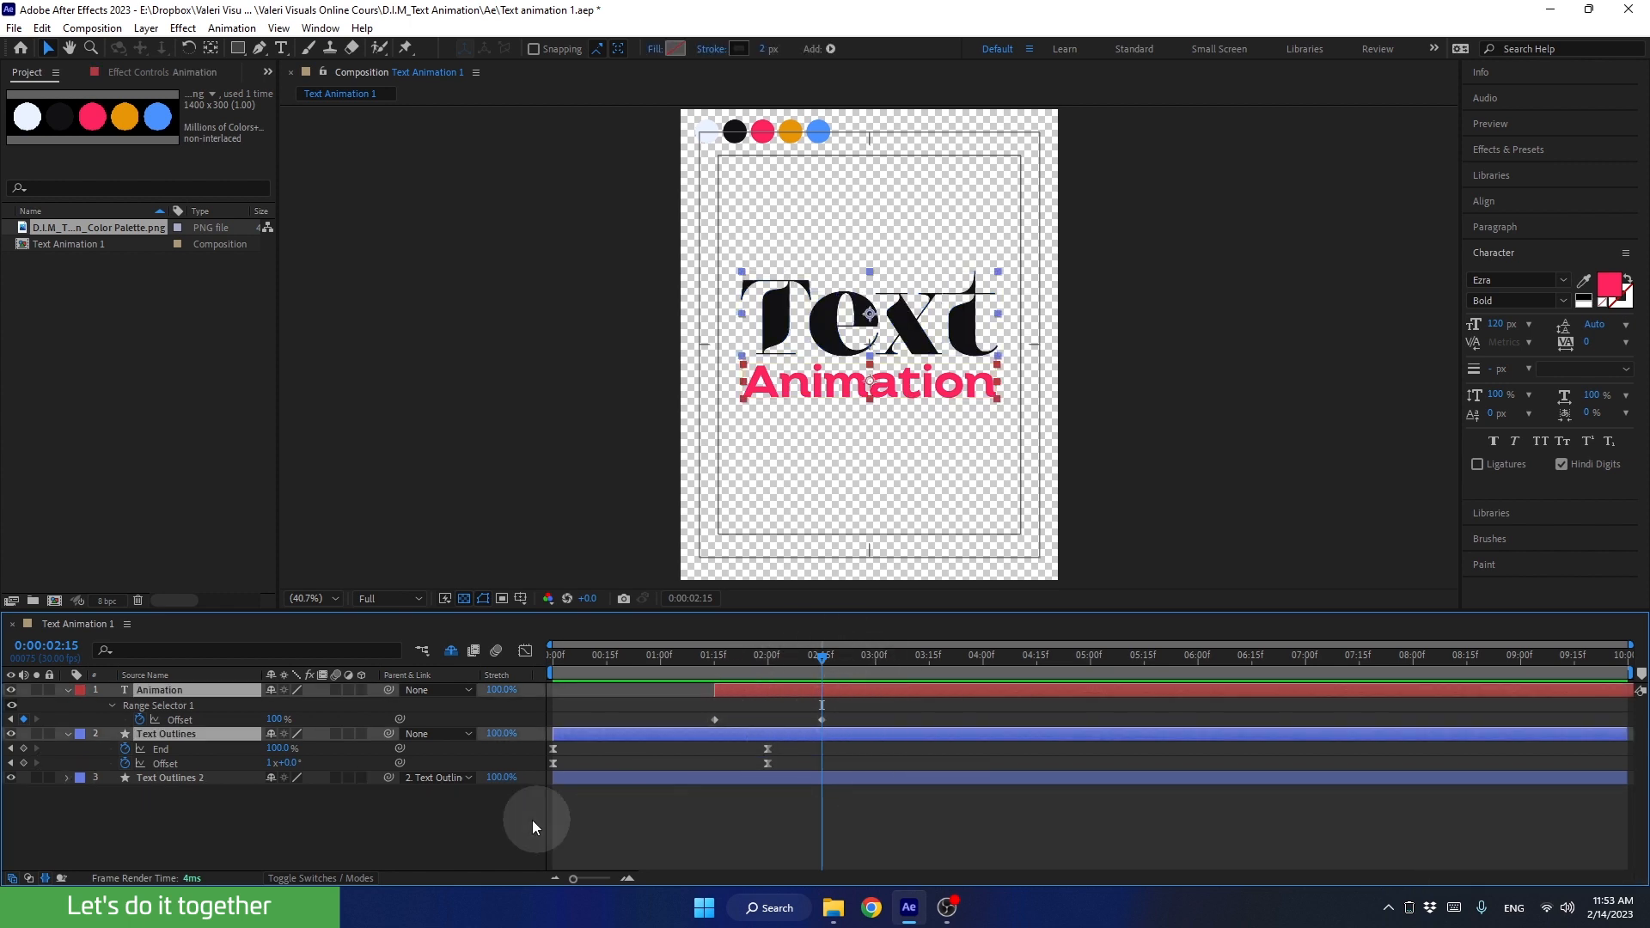
key(p)
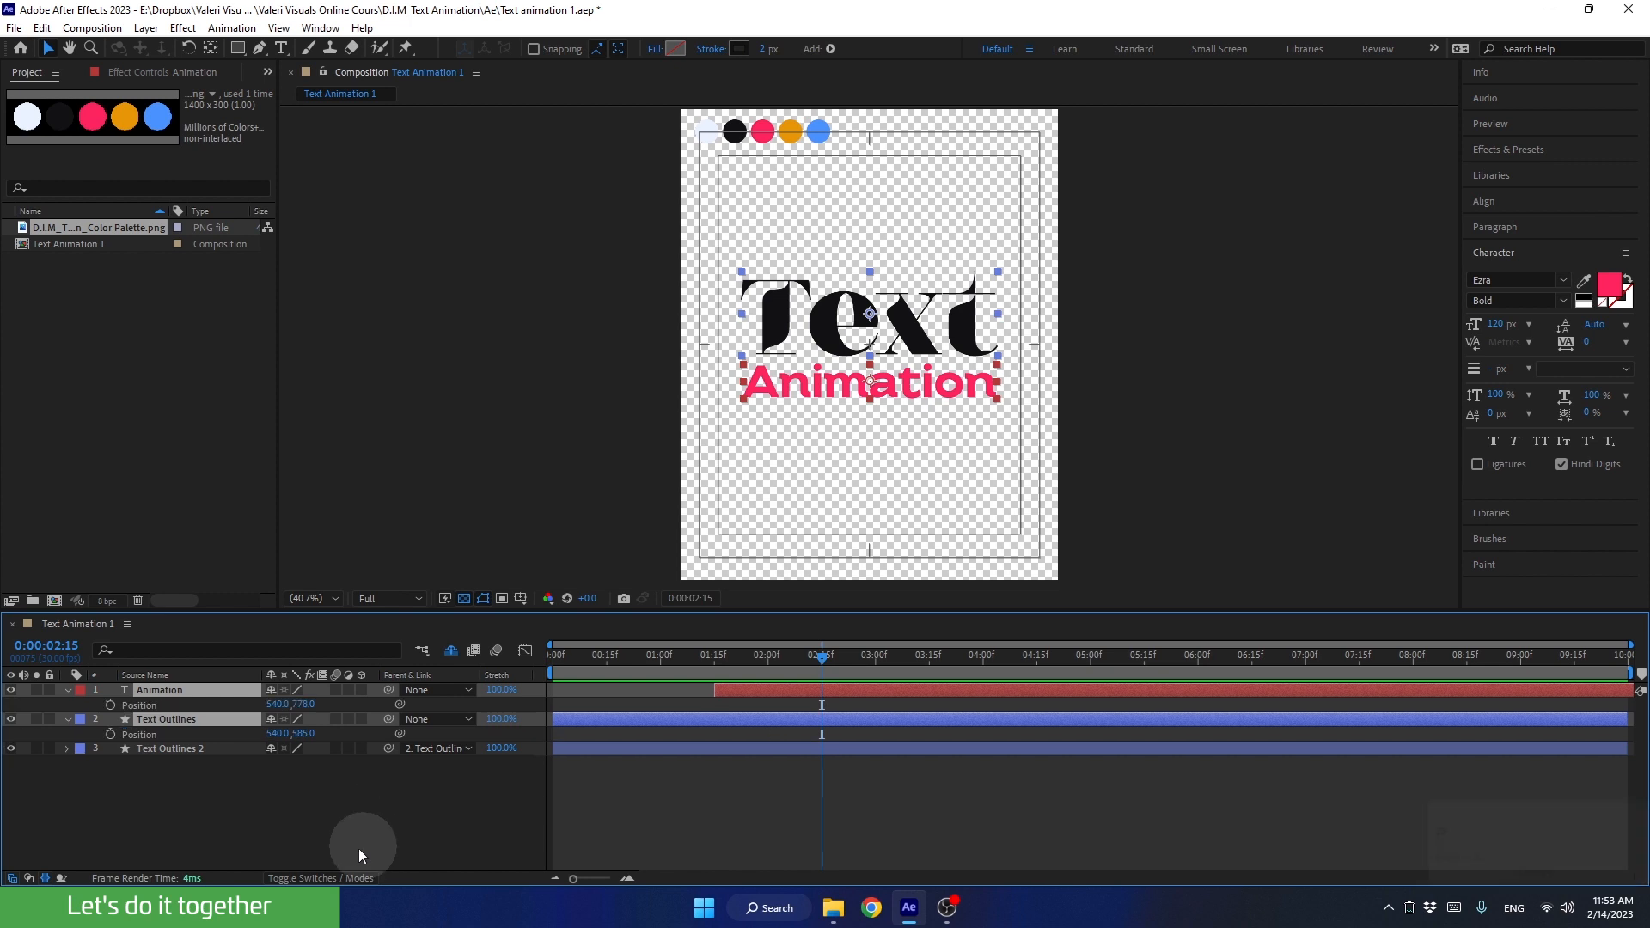
click(110, 705)
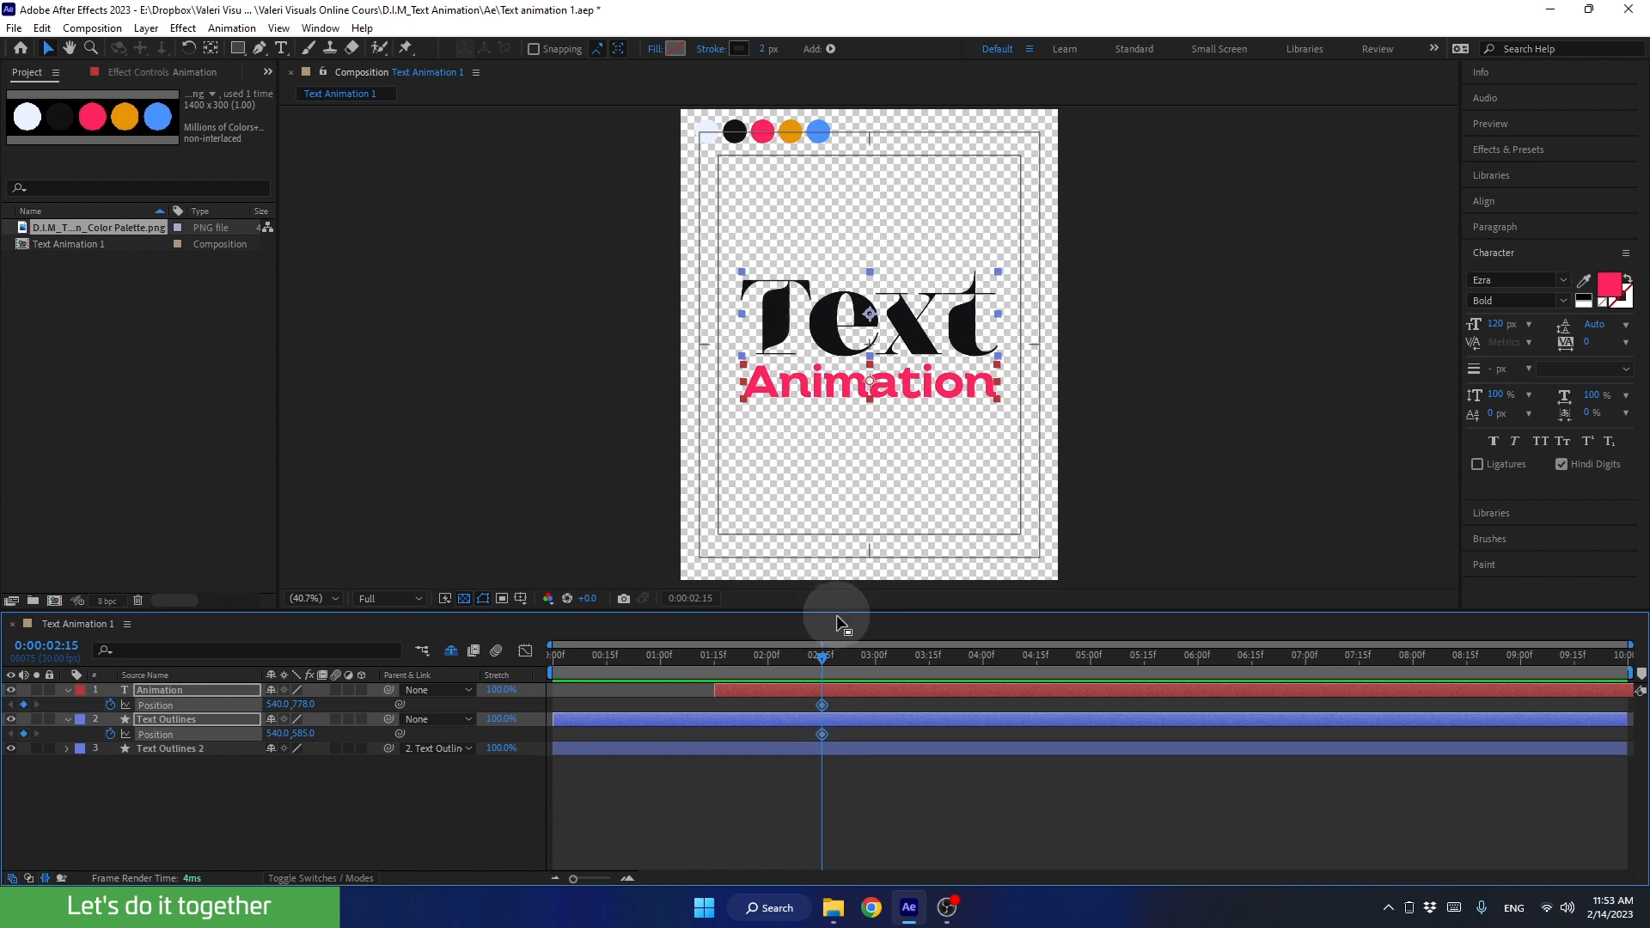
Step: At 0:00:04:00, move Text Outlines above the frame to 540, -138 and the Animation layer below it to 540, 1424
drag(822, 660, 976, 643)
click(567, 346)
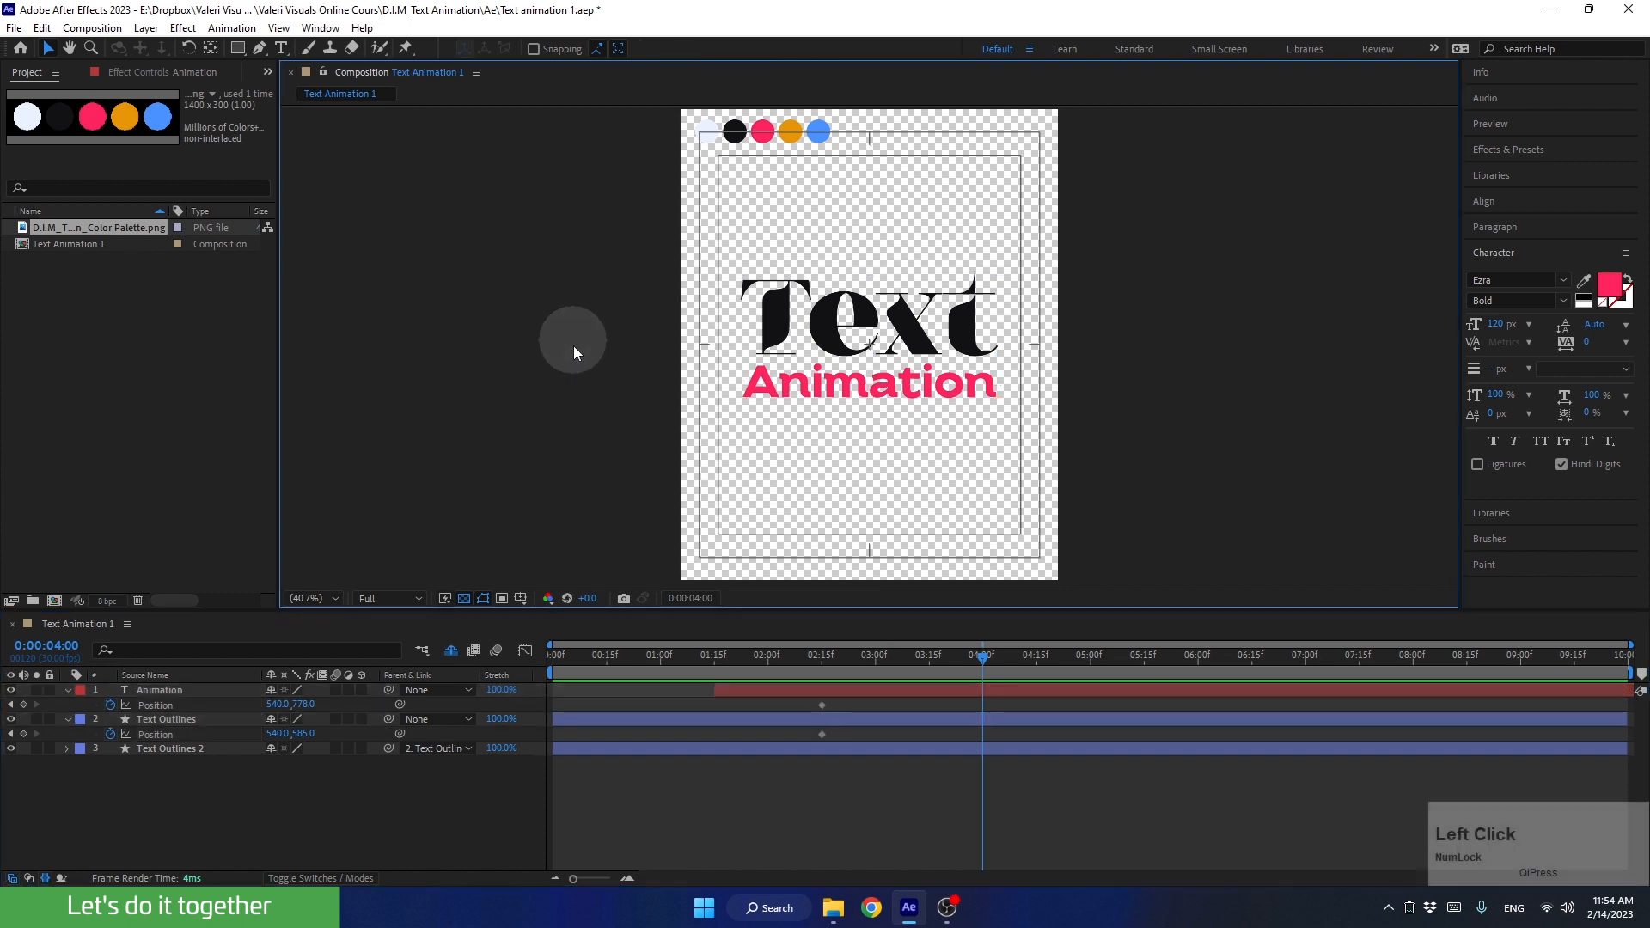
drag(877, 325, 866, 60)
click(864, 385)
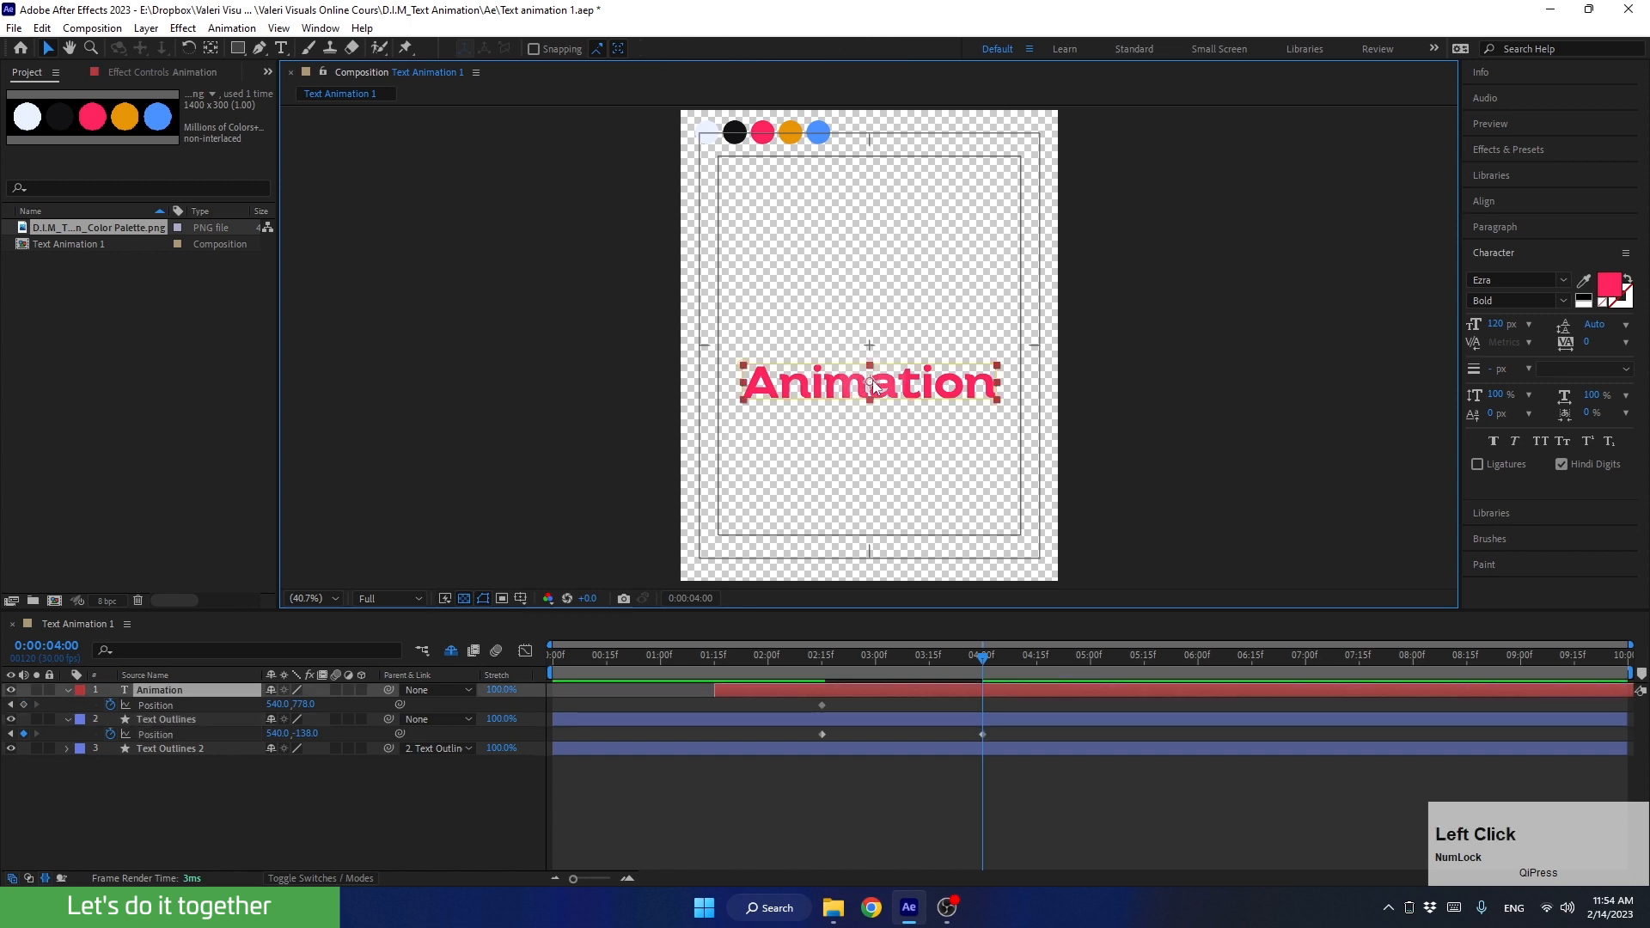
drag(870, 387, 901, 612)
Step: Apply Easy Ease to all four Position keyframes of the Animation and Text Outlines layers and preview the exit
drag(999, 700, 806, 752)
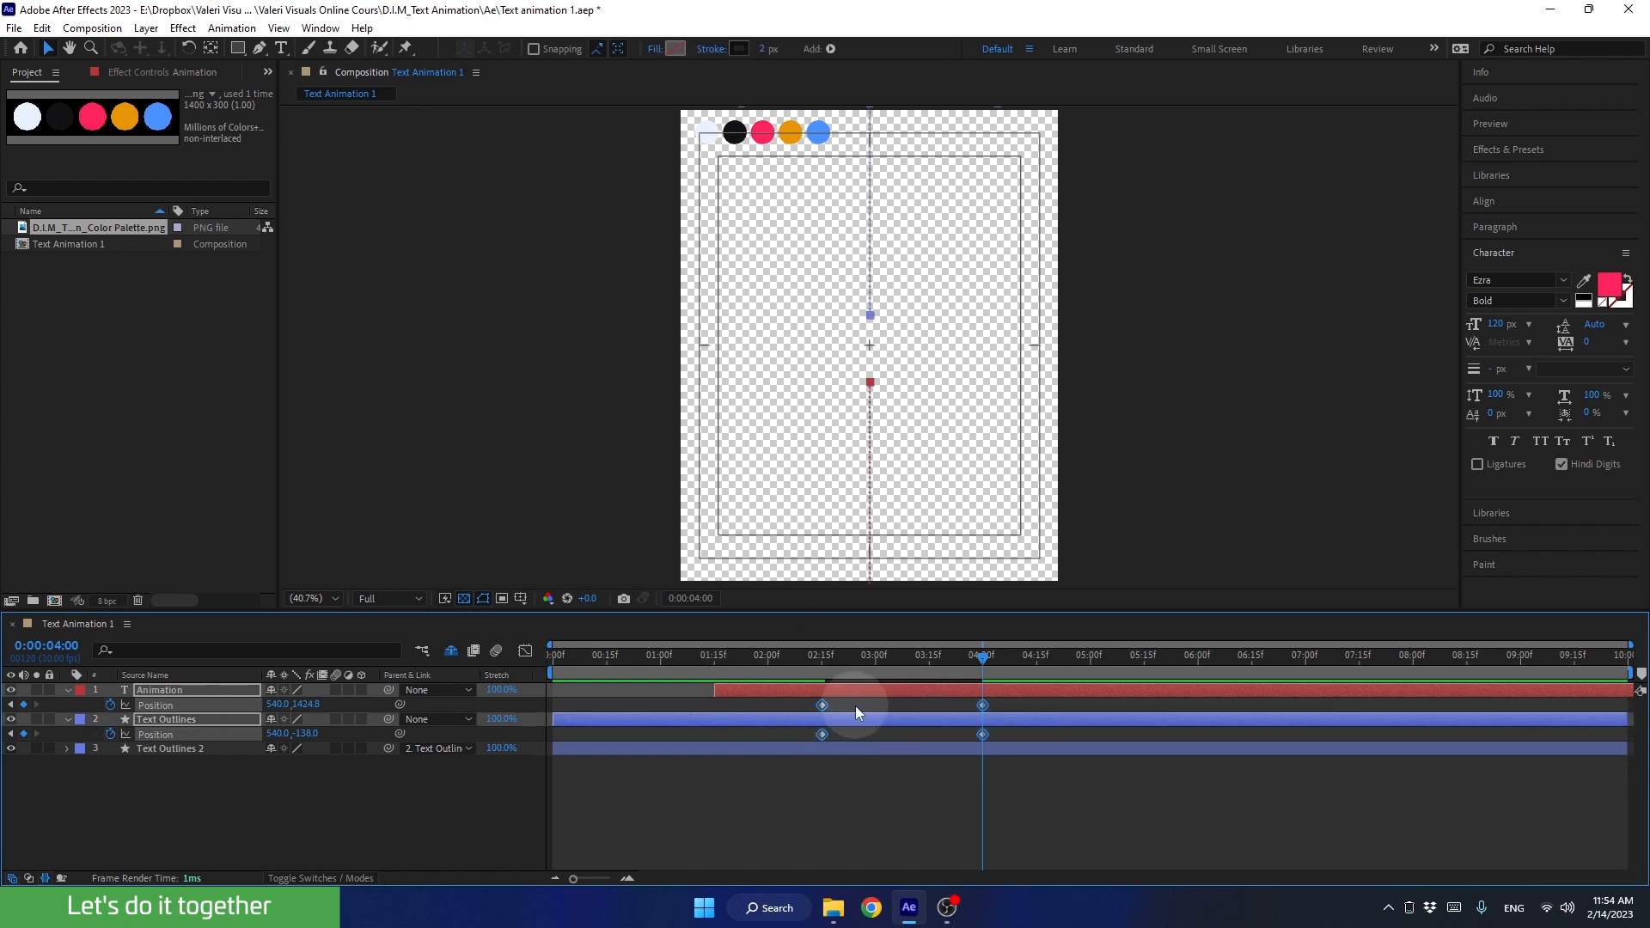
key(F9)
drag(868, 660, 771, 679)
key(space)
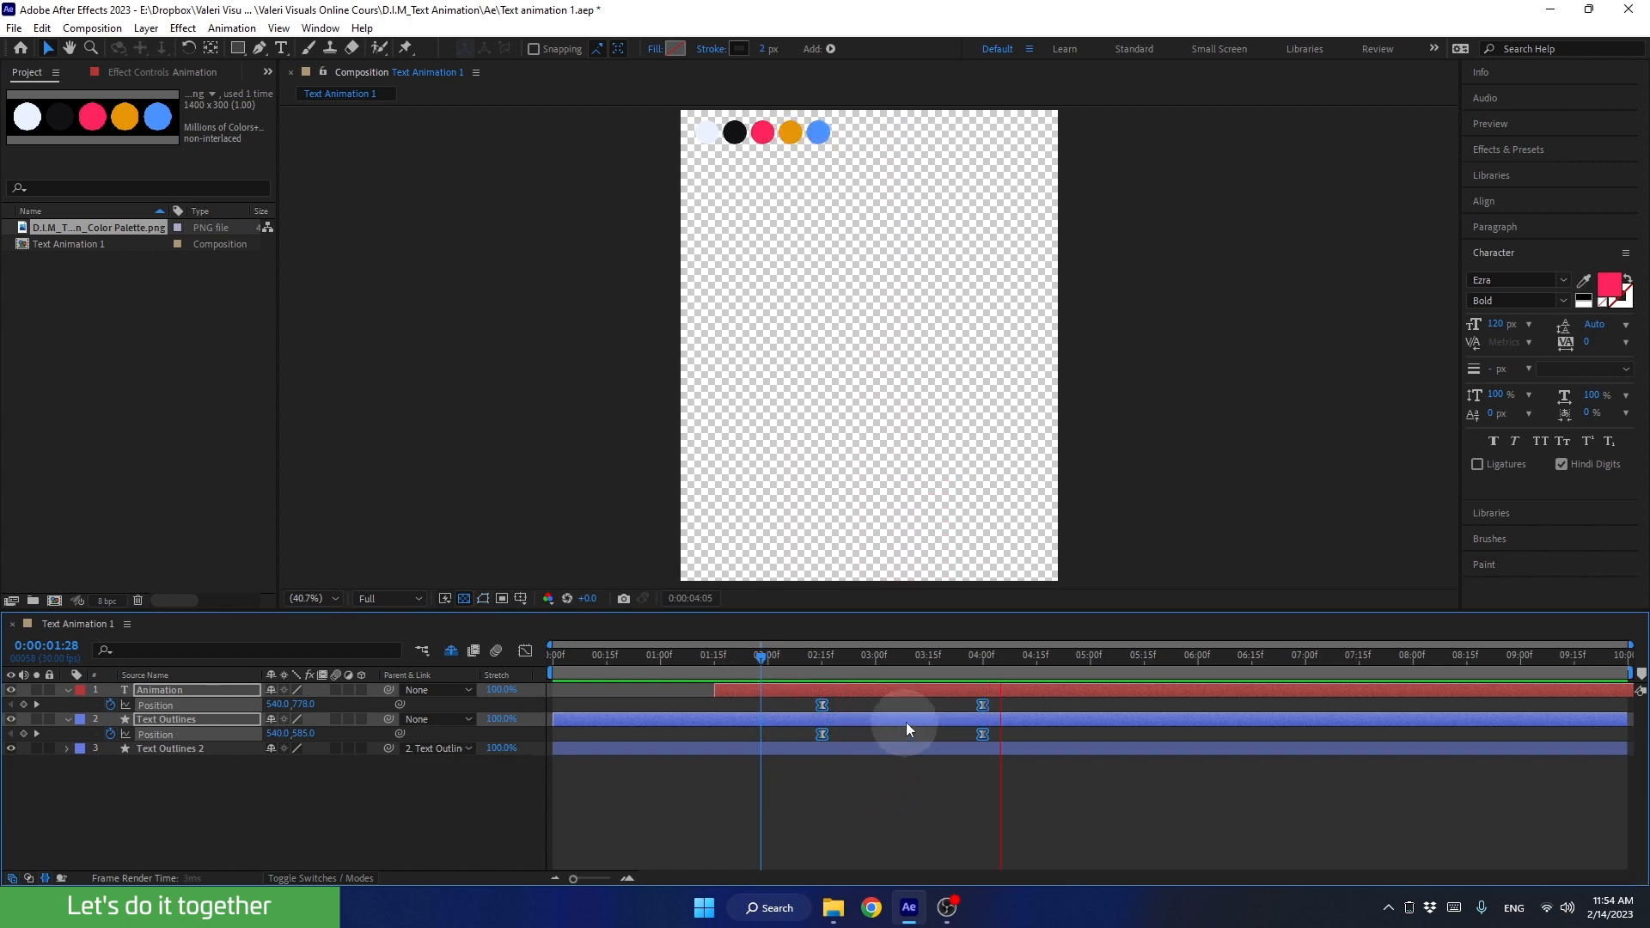
key(space)
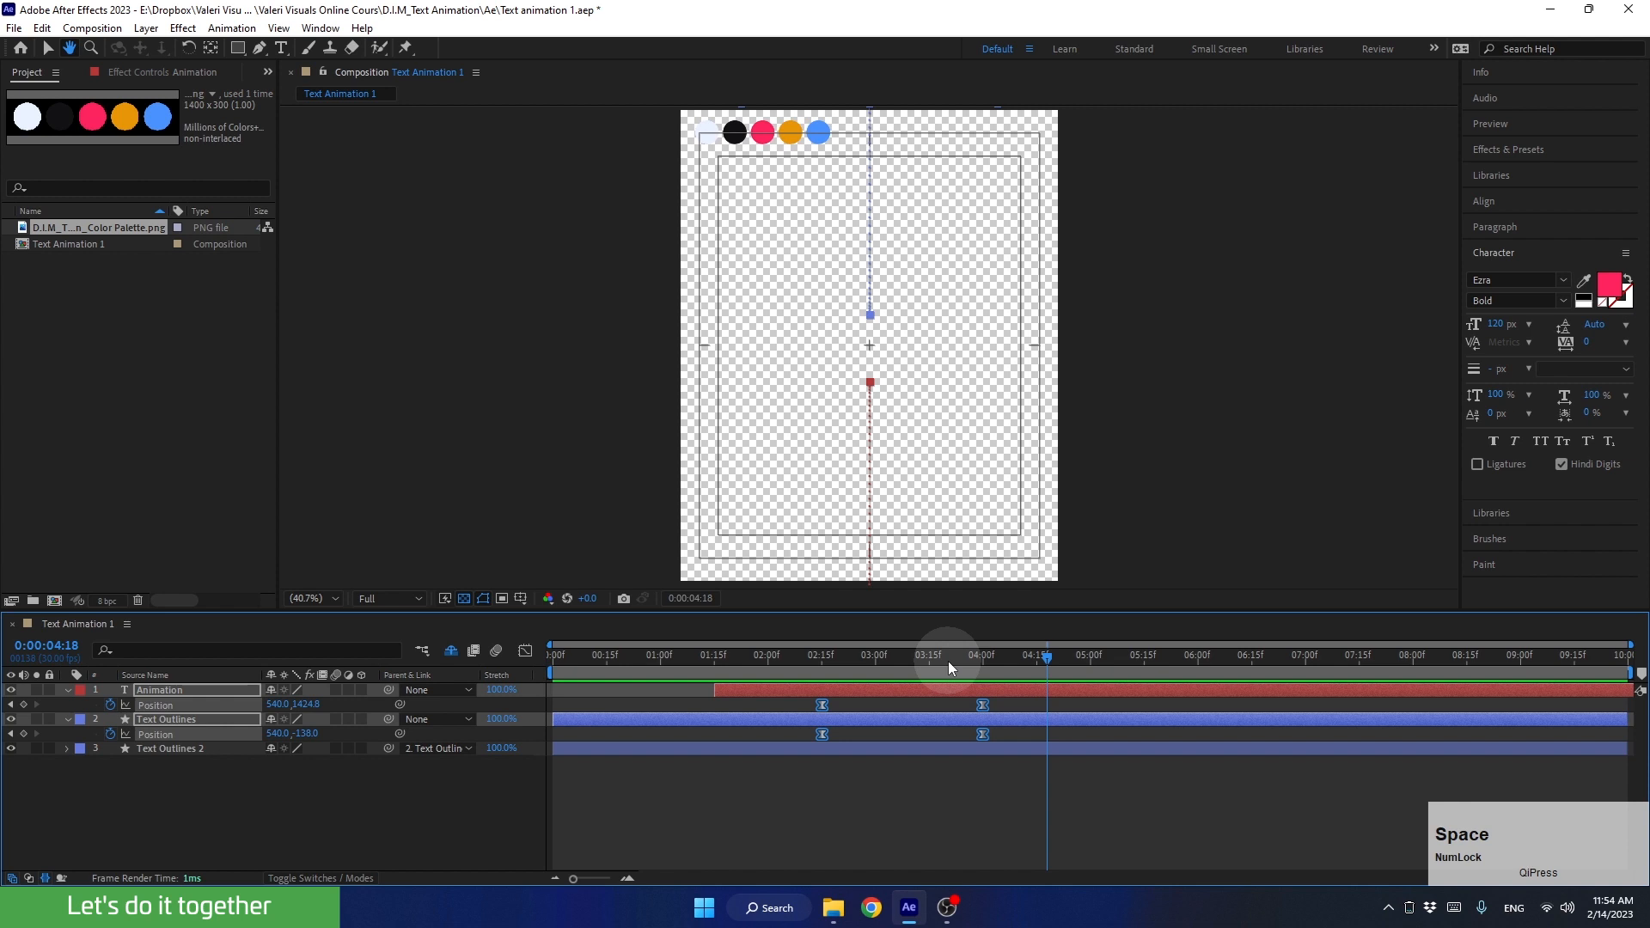
Step: In the speed graph, extend the easing of both layers' Position keyframes toward the middle to form one sharp central peak
drag(947, 662, 885, 710)
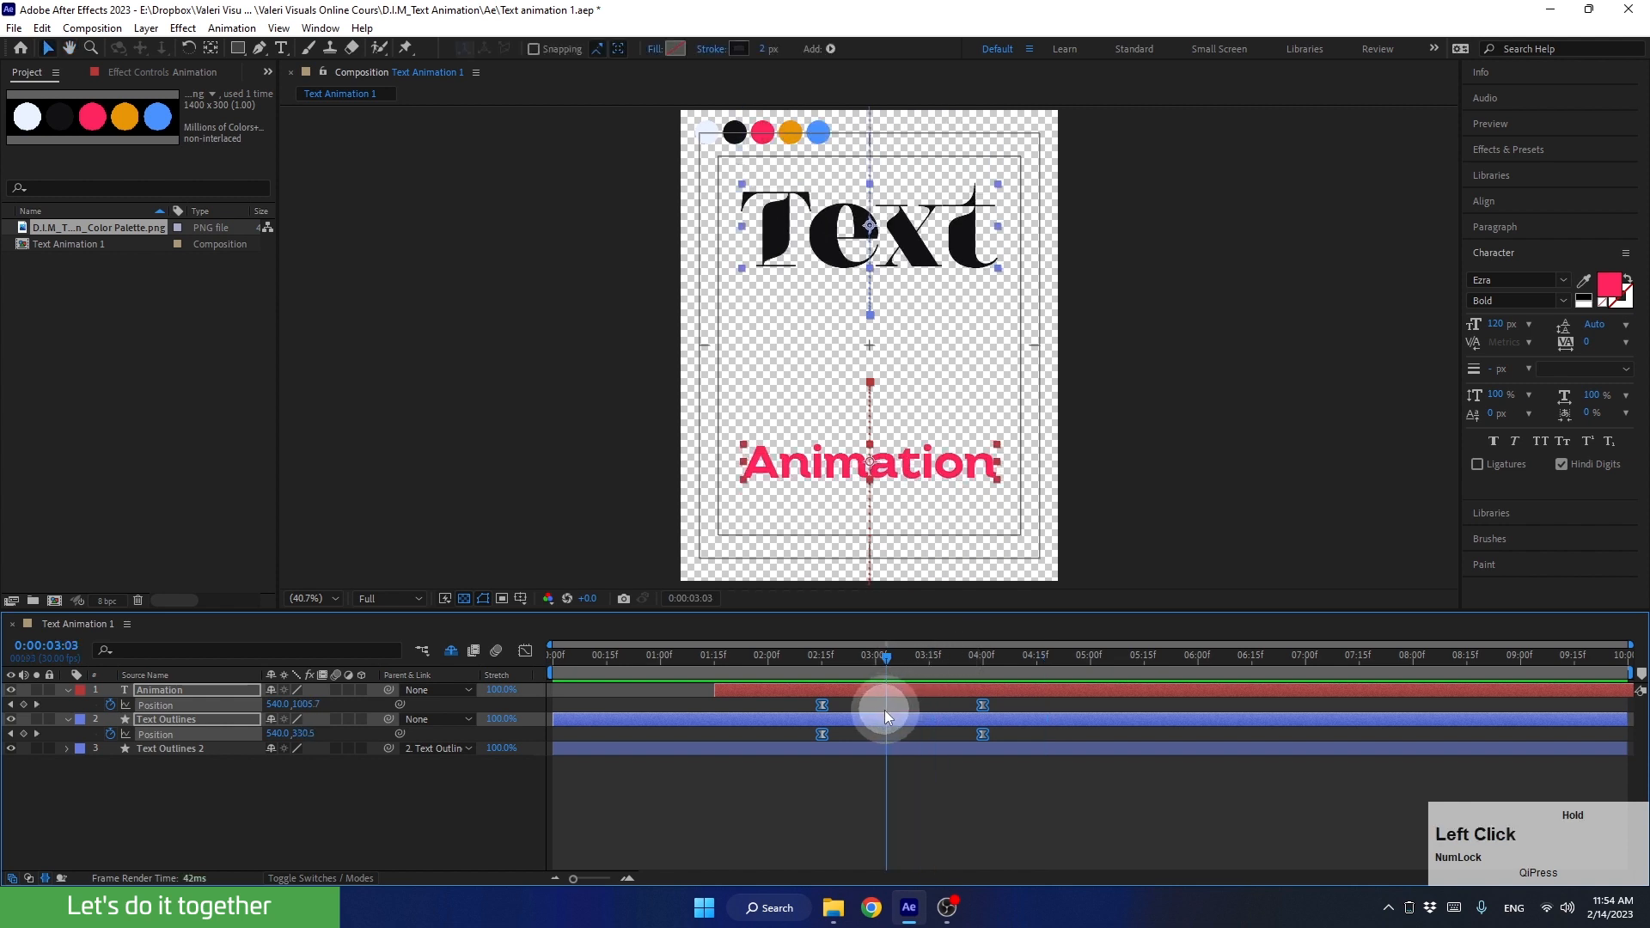
click(524, 652)
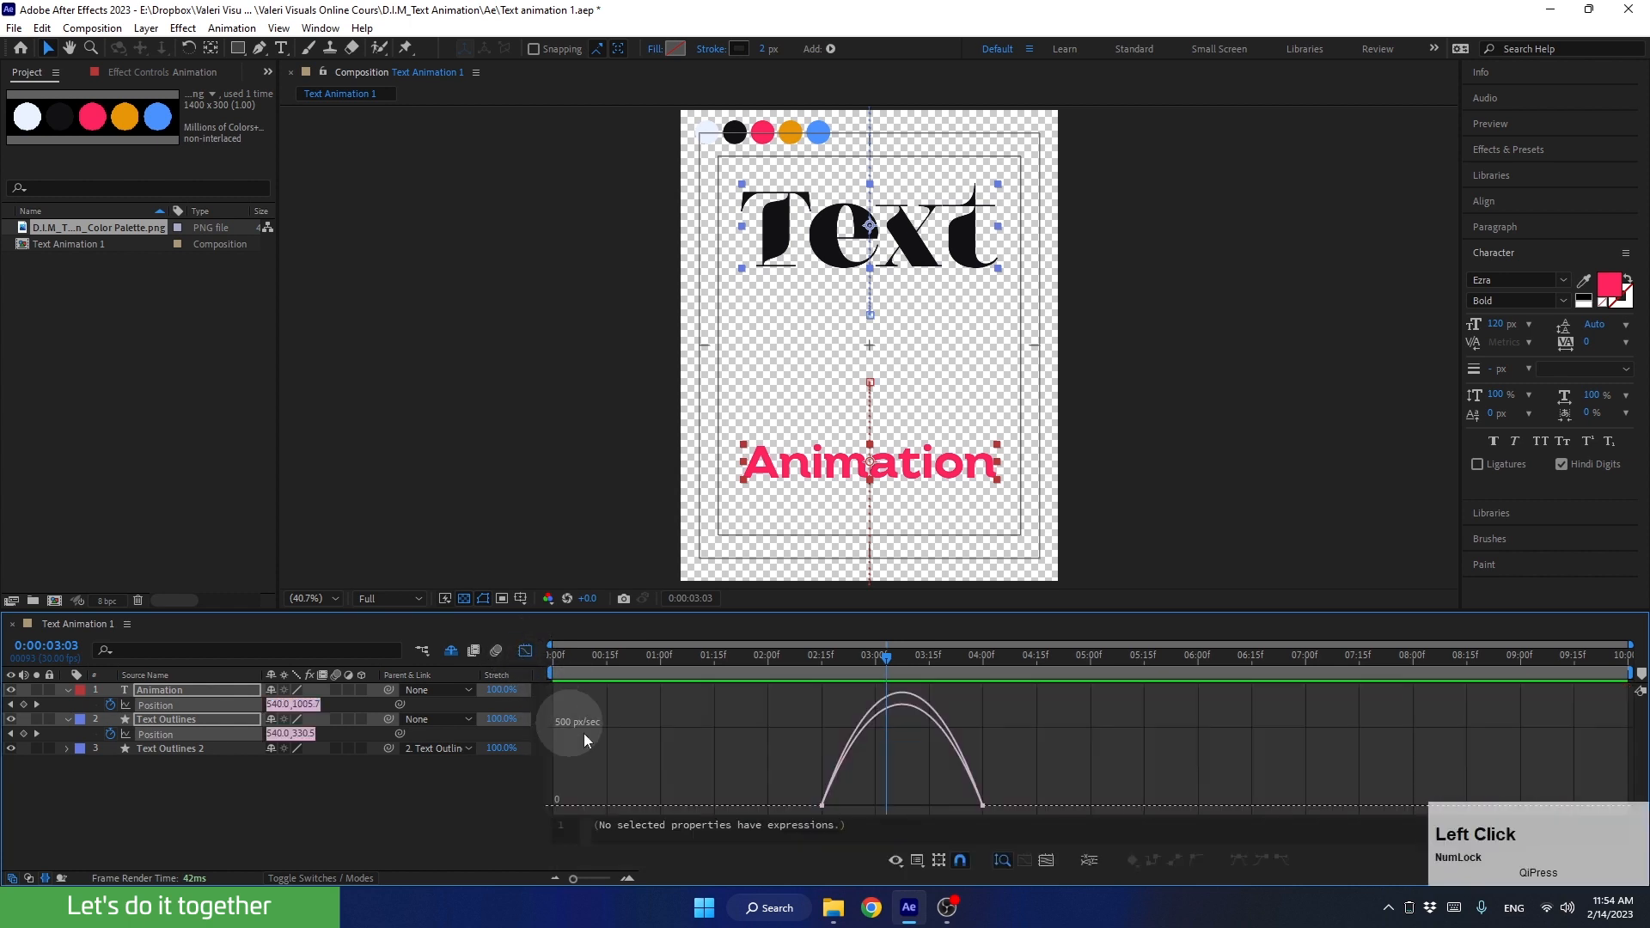
right_click(751, 746)
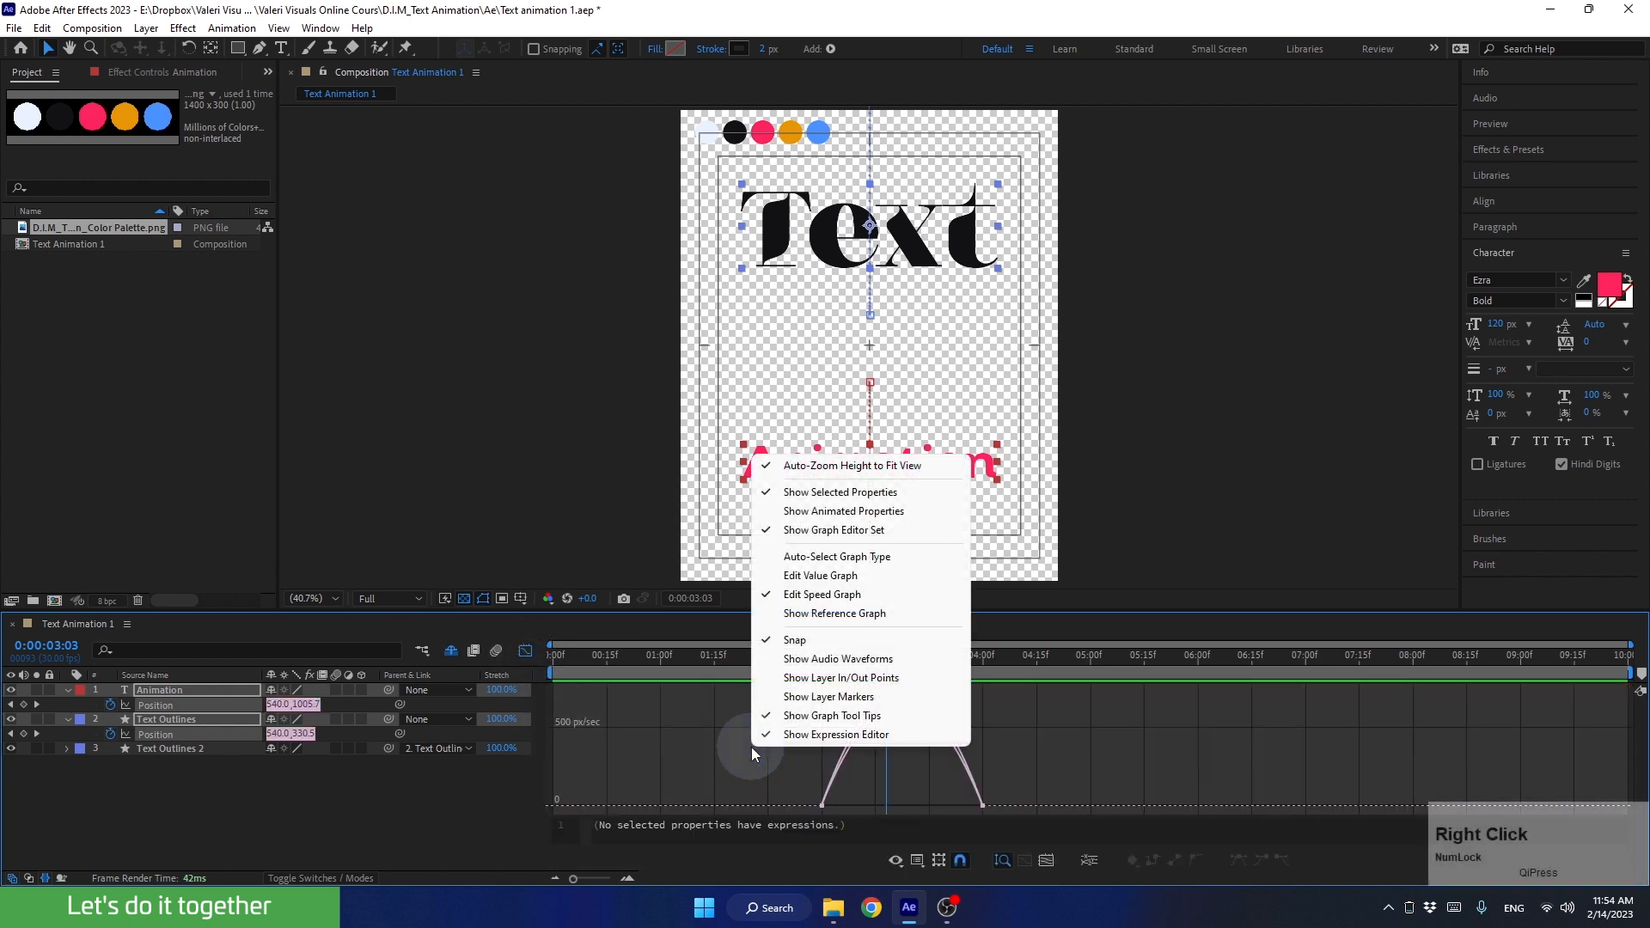
click(825, 594)
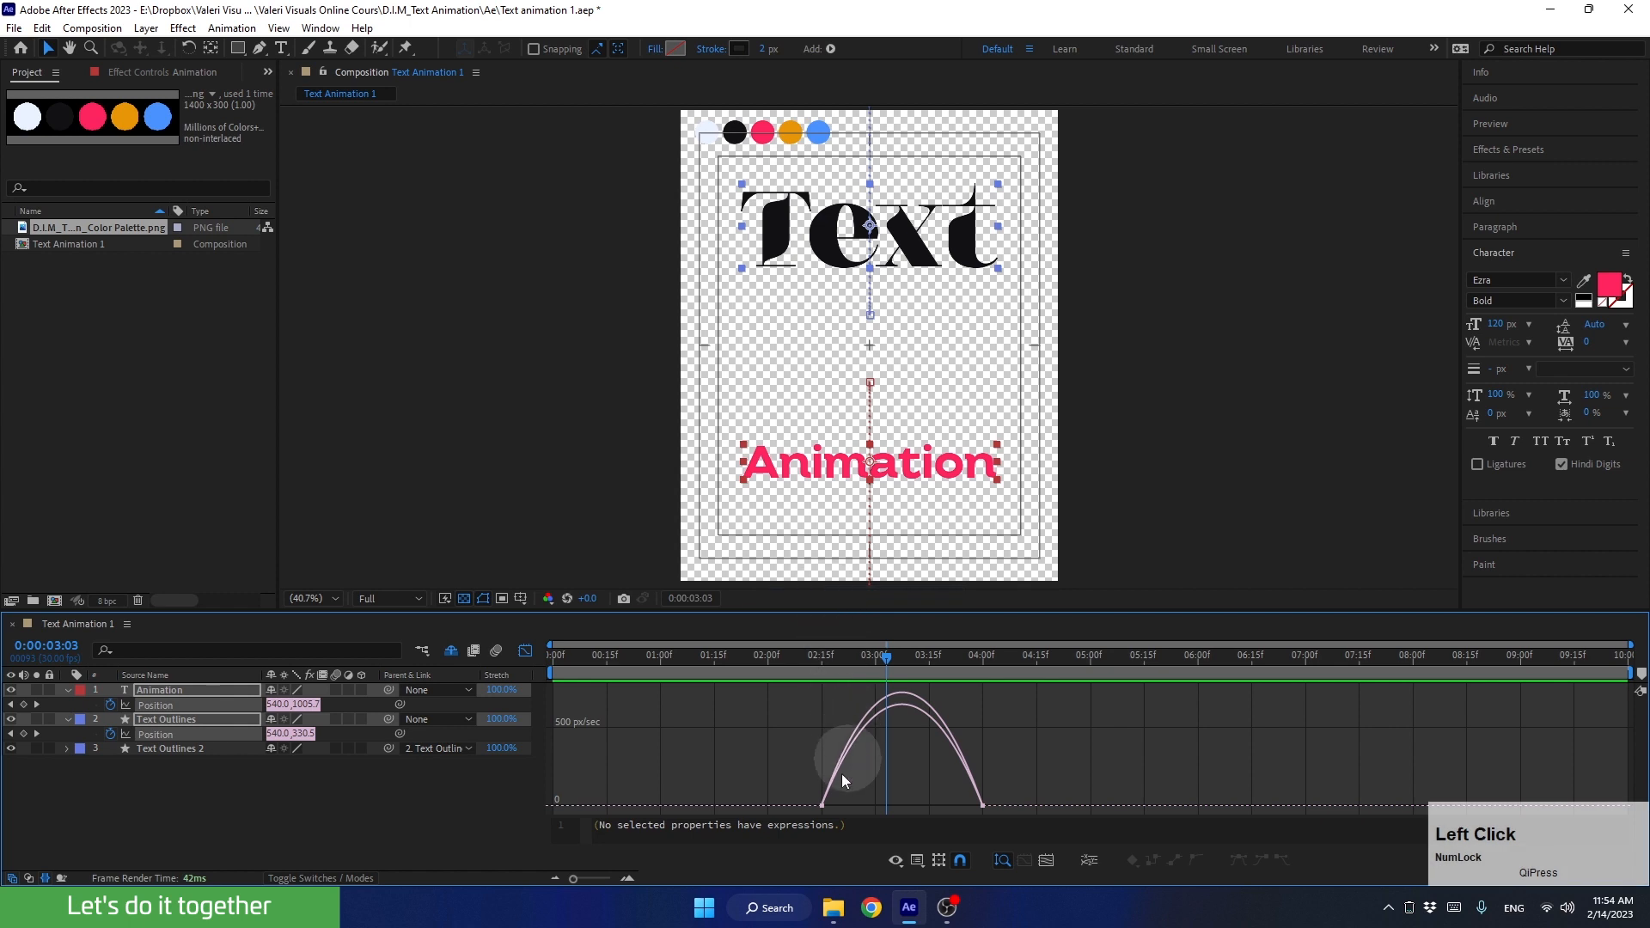
drag(783, 789, 910, 810)
click(982, 806)
Step: Preview the words' exit repeatedly from 0:00:02:15 to check the new easing
drag(880, 660, 820, 684)
key(space)
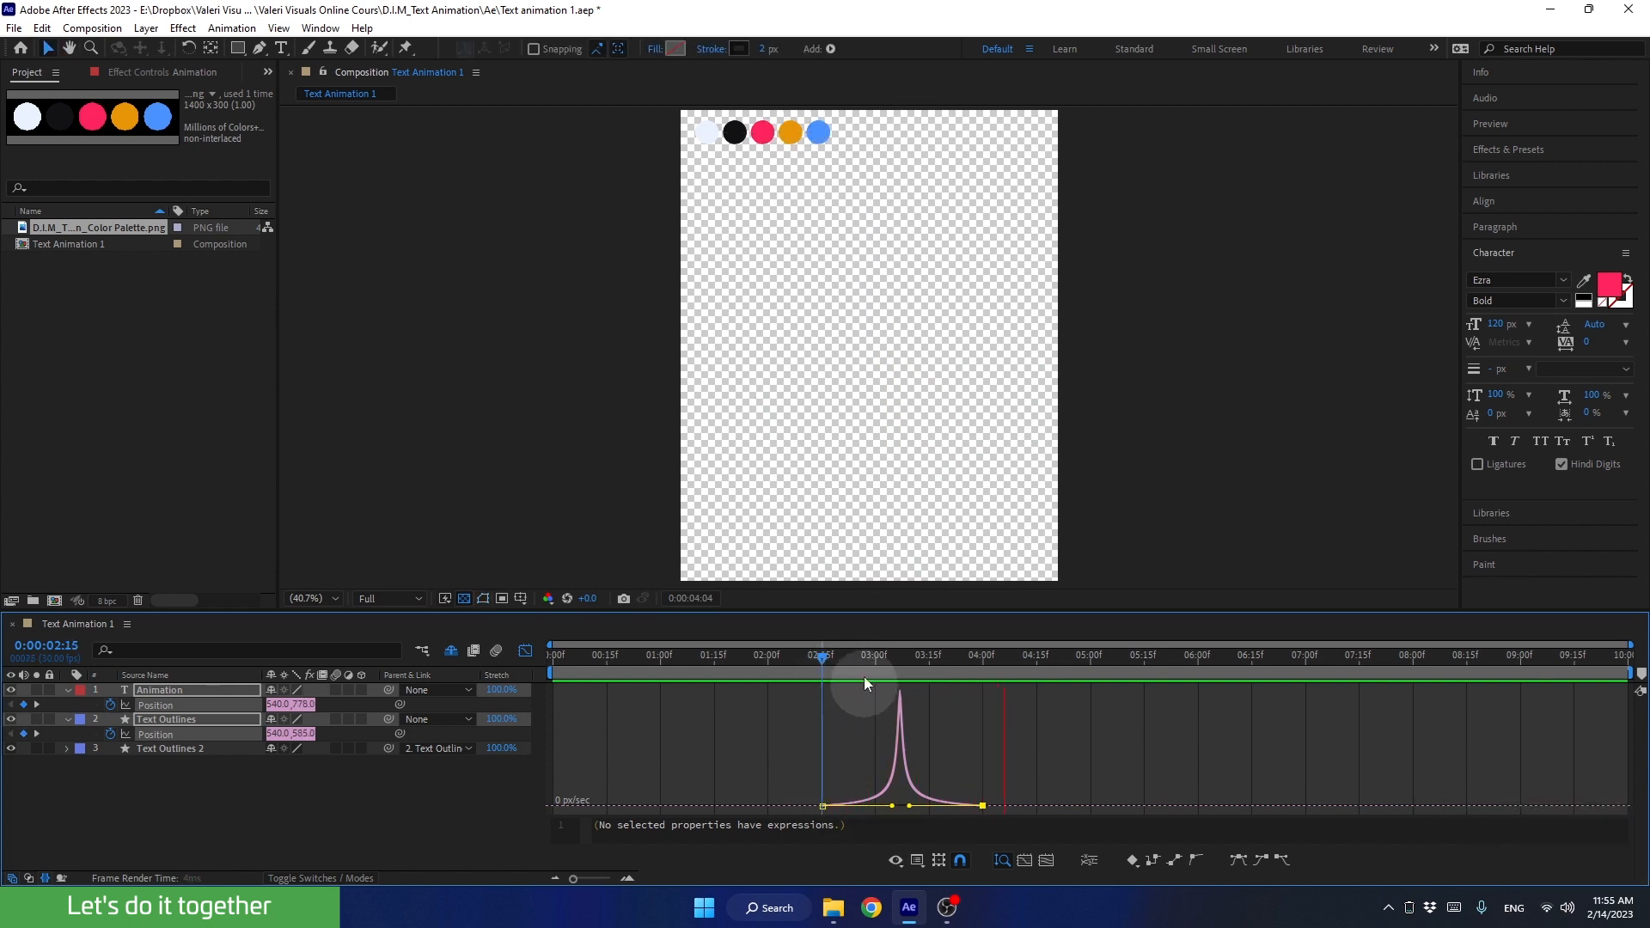
drag(864, 666, 819, 684)
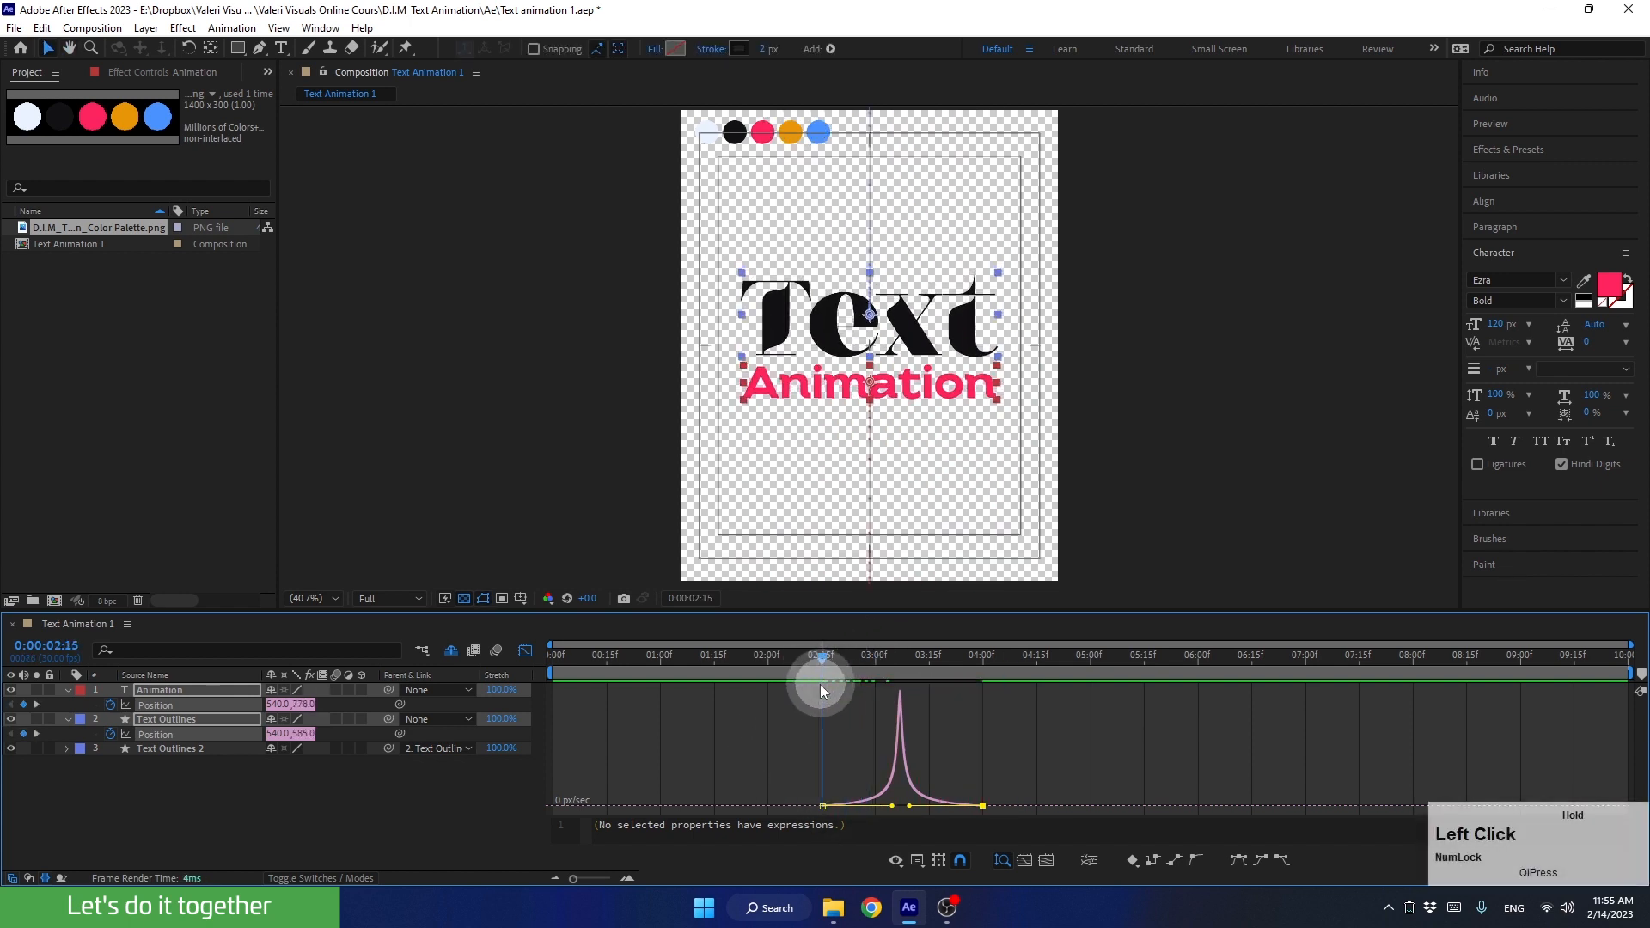
key(space)
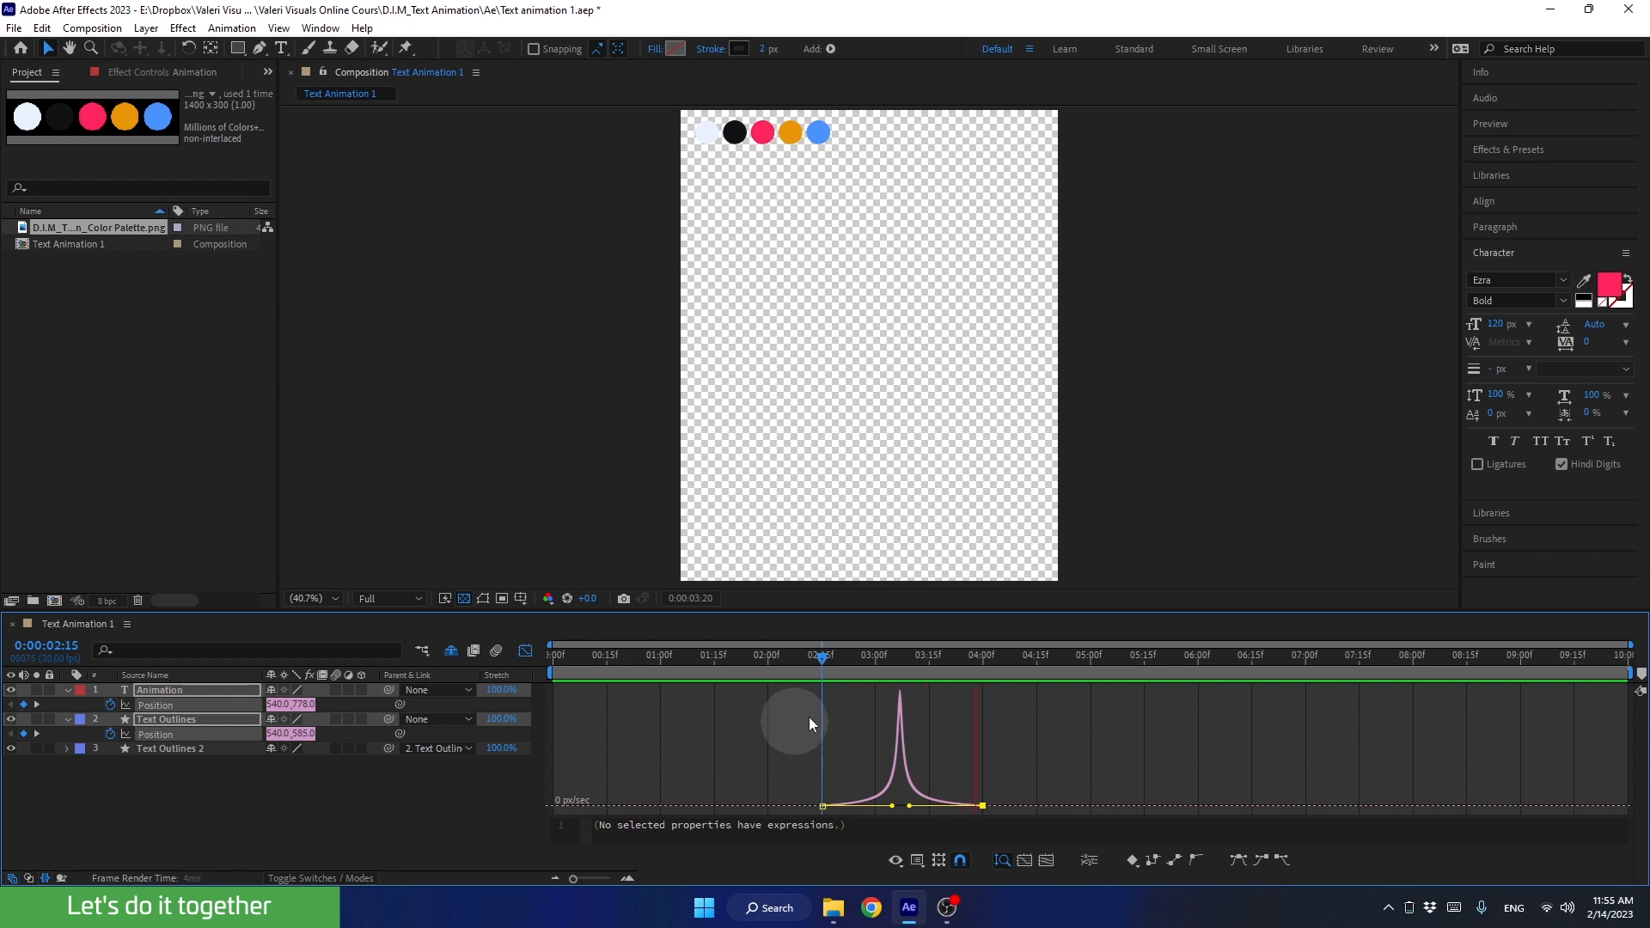
drag(868, 652, 818, 667)
key(space)
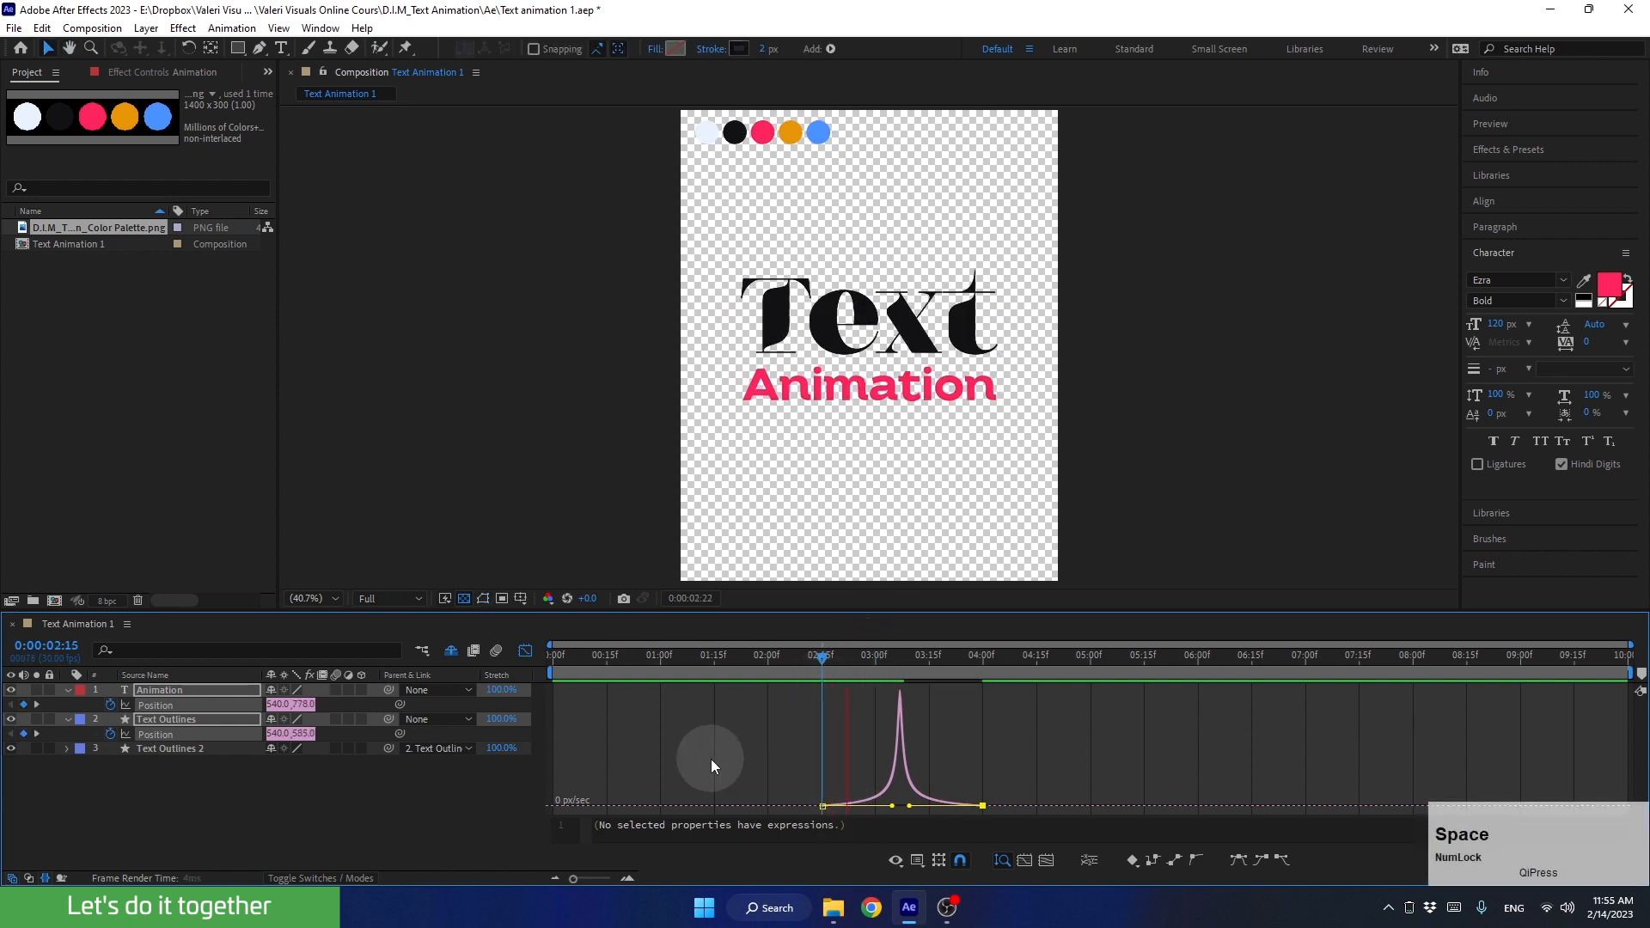
drag(864, 669, 822, 684)
key(space)
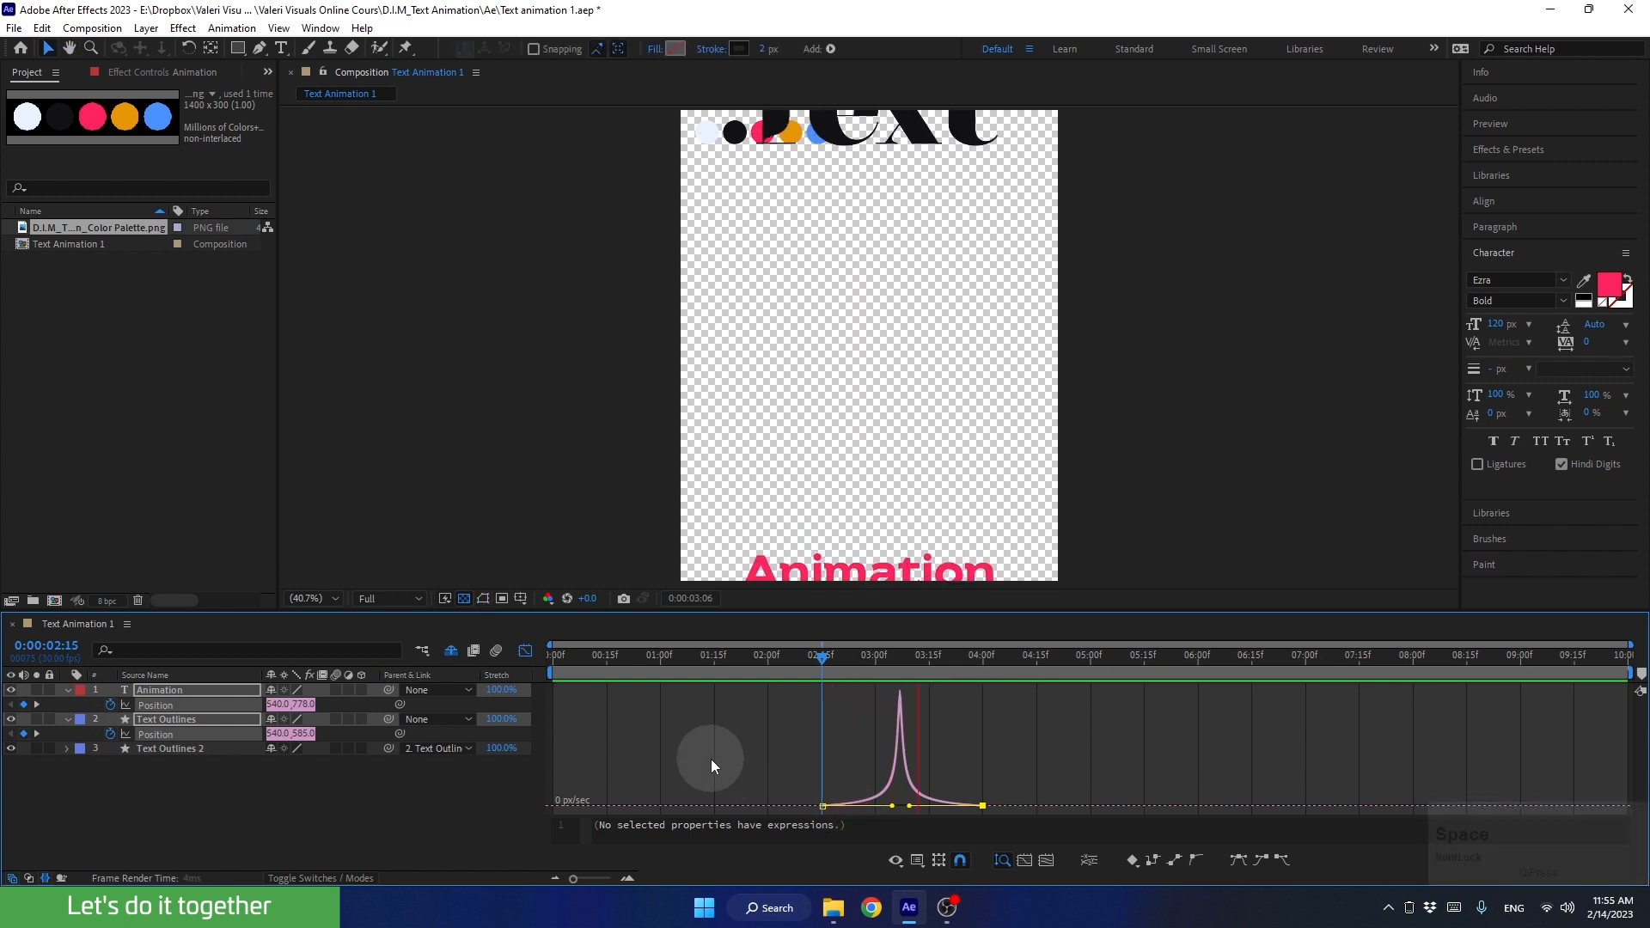
Step: Replay the words' exit from 0:00:02:15 and again from 0:00:02:08 to judge the sharp easing
key(space)
drag(868, 652, 822, 667)
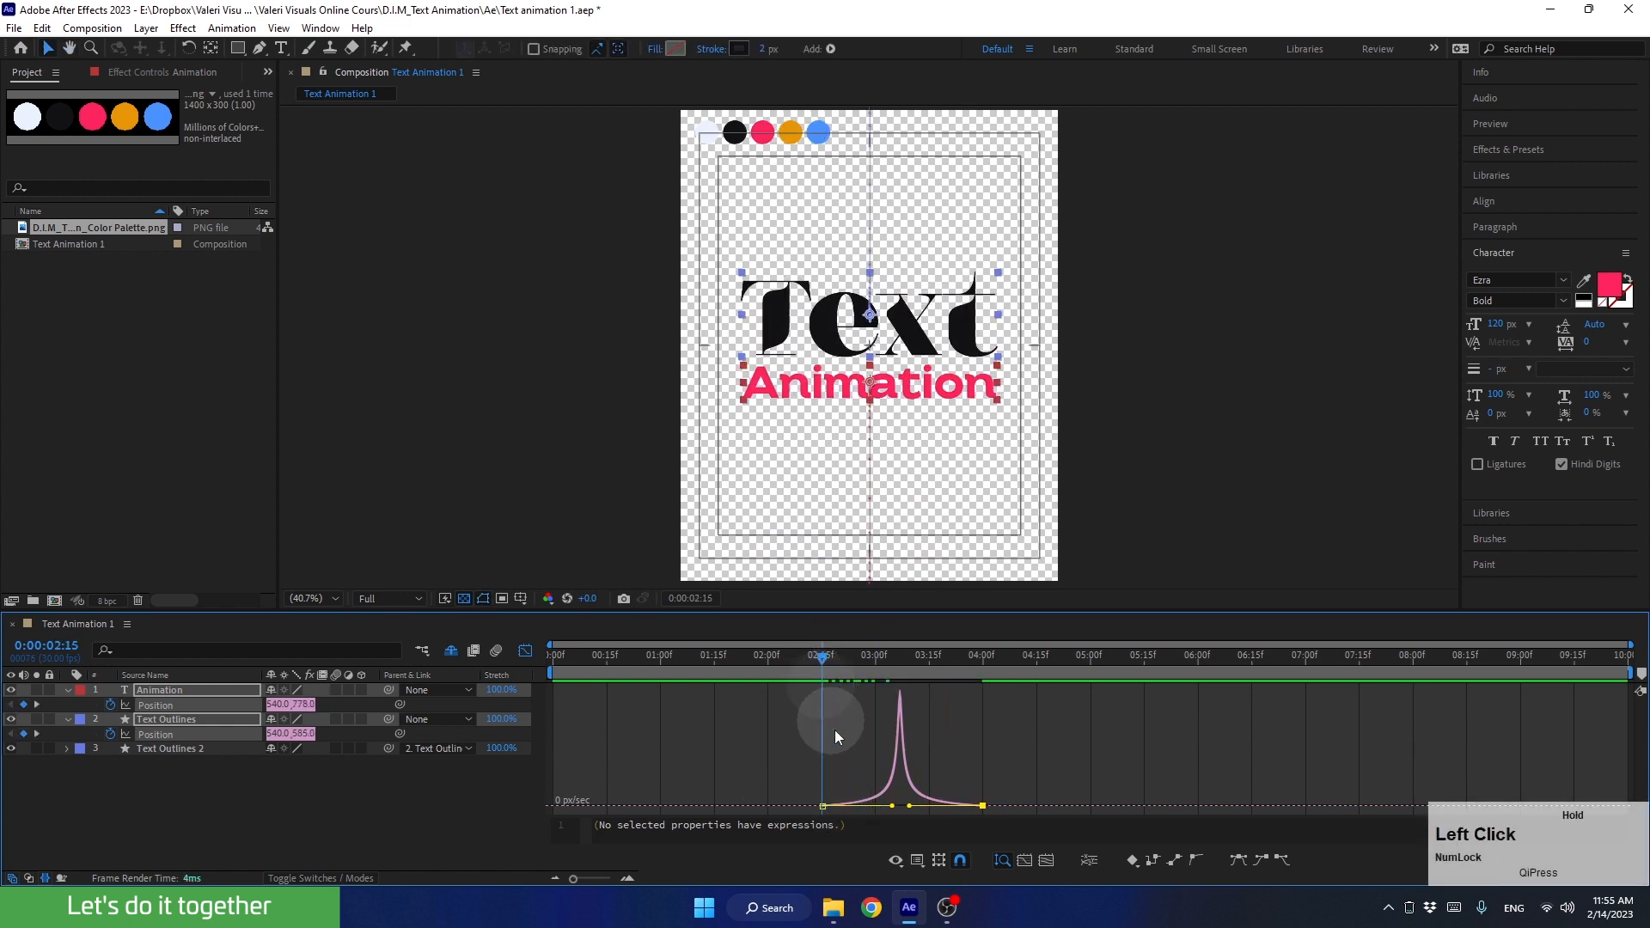
key(space)
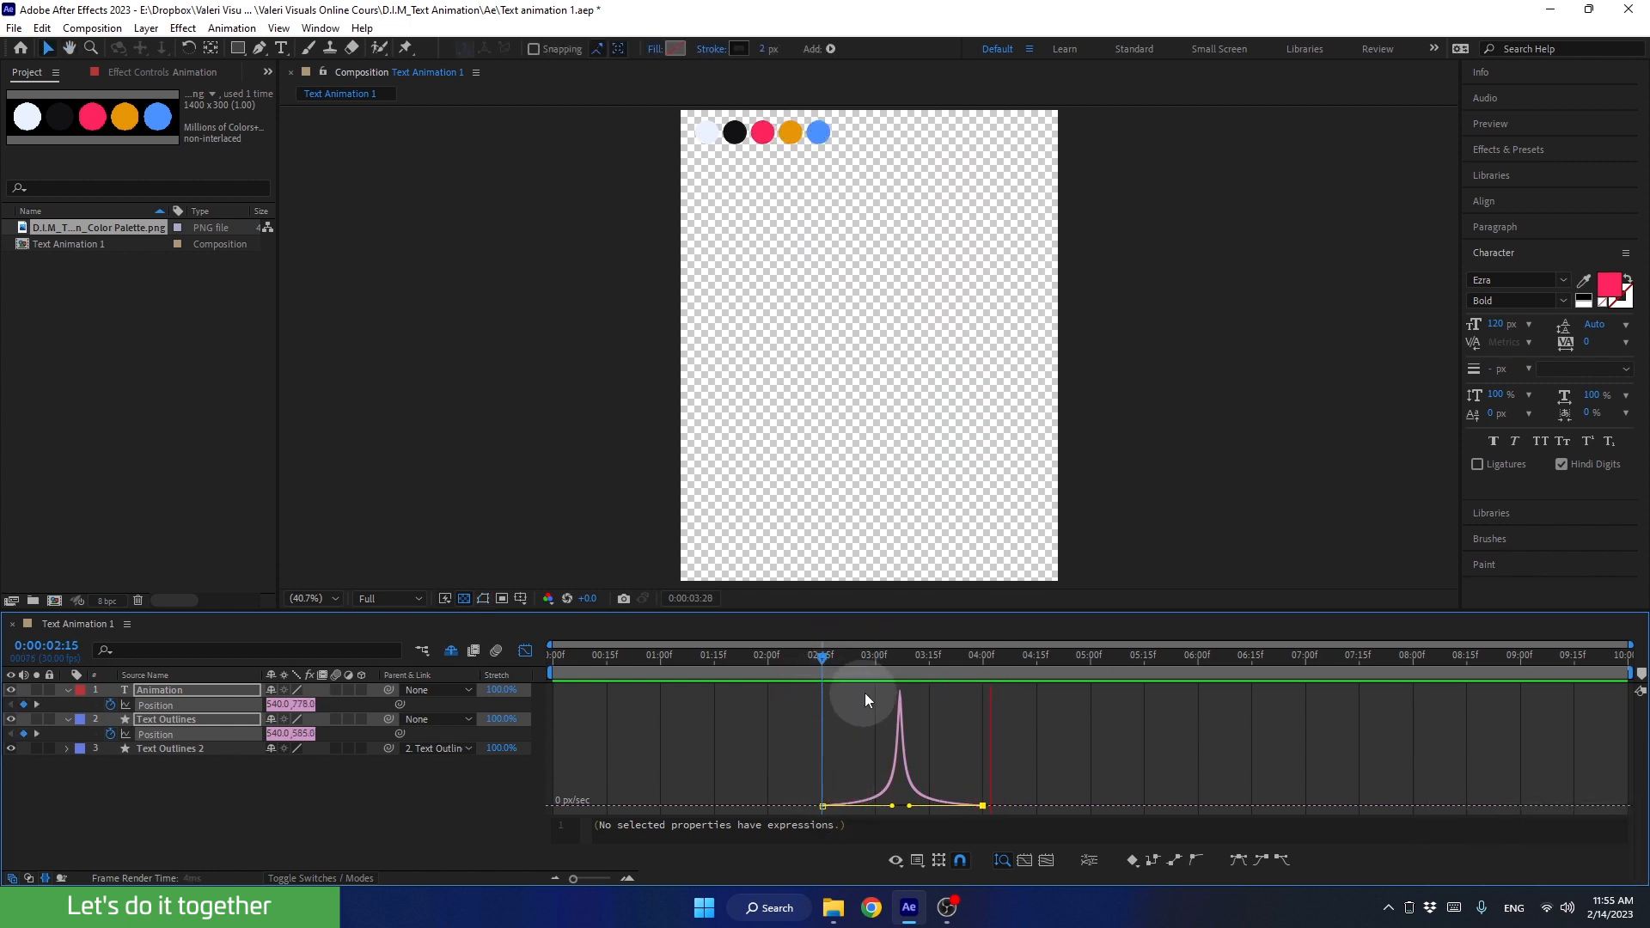
key(space)
drag(868, 652, 801, 668)
key(space)
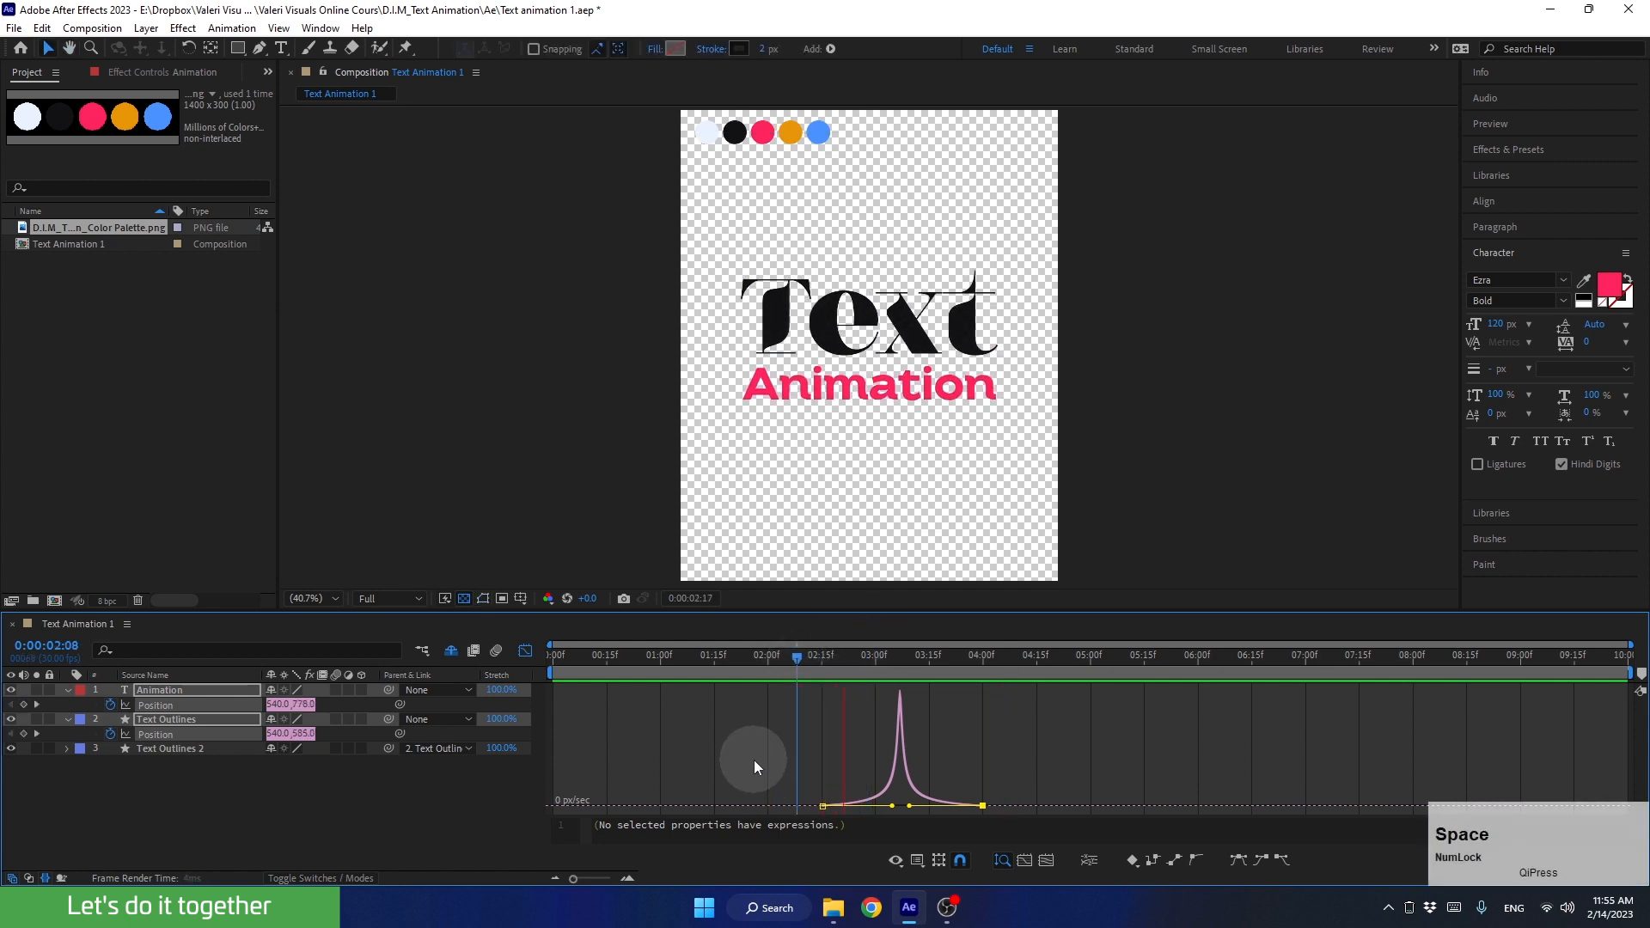
key(space)
Step: Set incoming and outgoing velocity influence to 85% for all four Position keyframes of Animation and Text Outlines, and preview the exit from 0:00:02:13
click(525, 652)
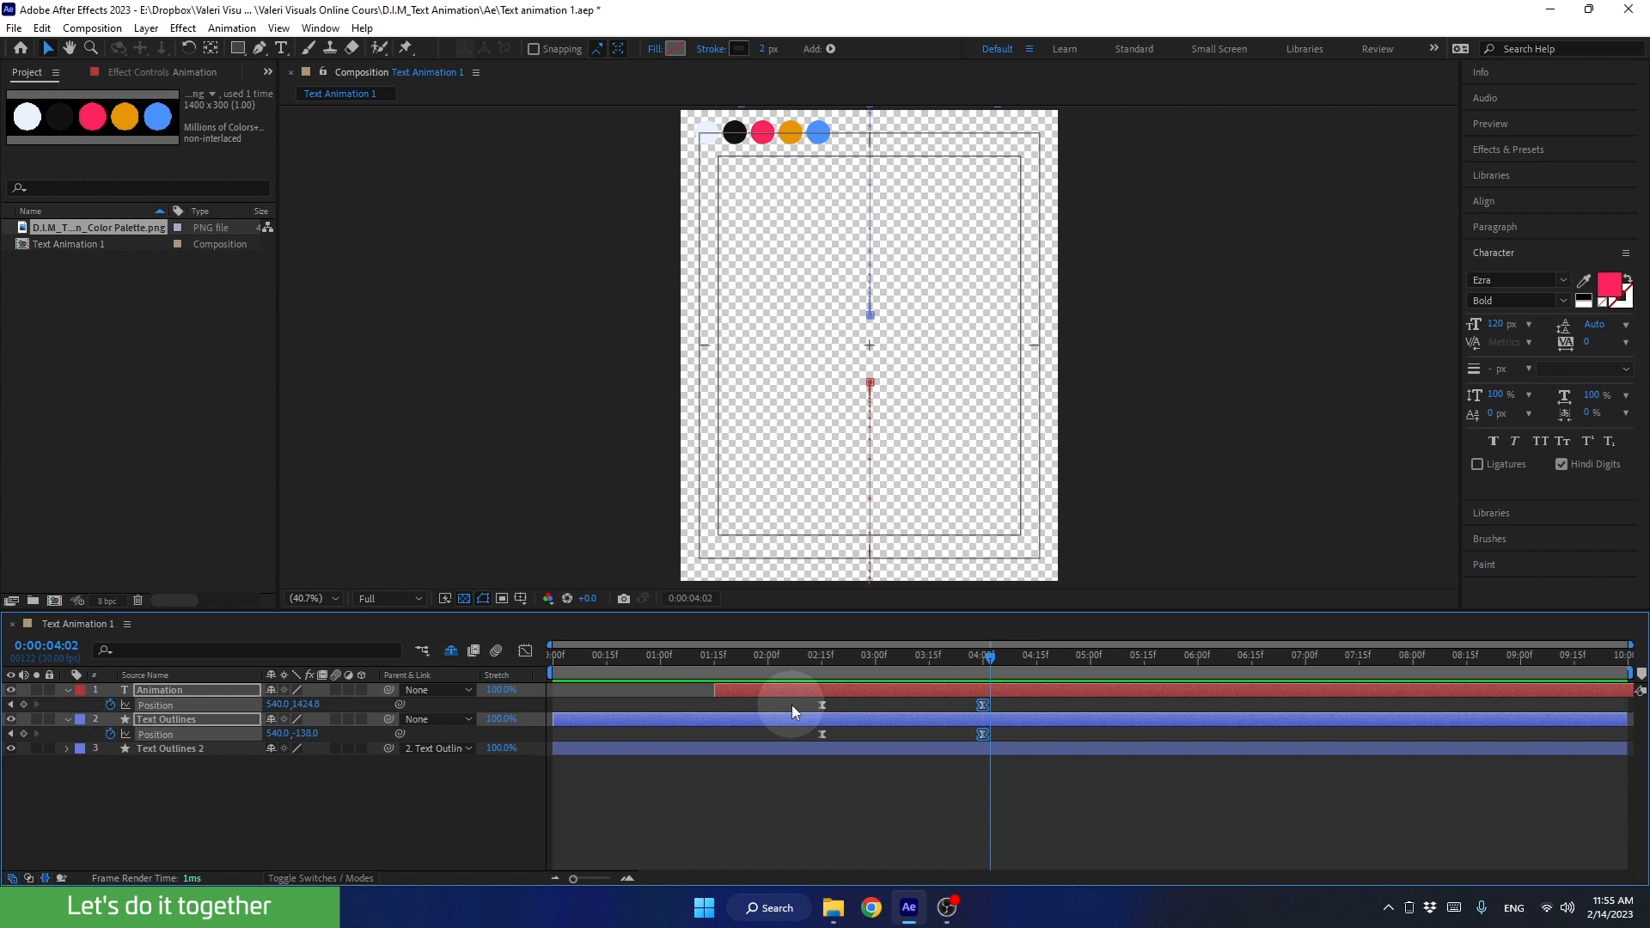
drag(792, 704, 1023, 772)
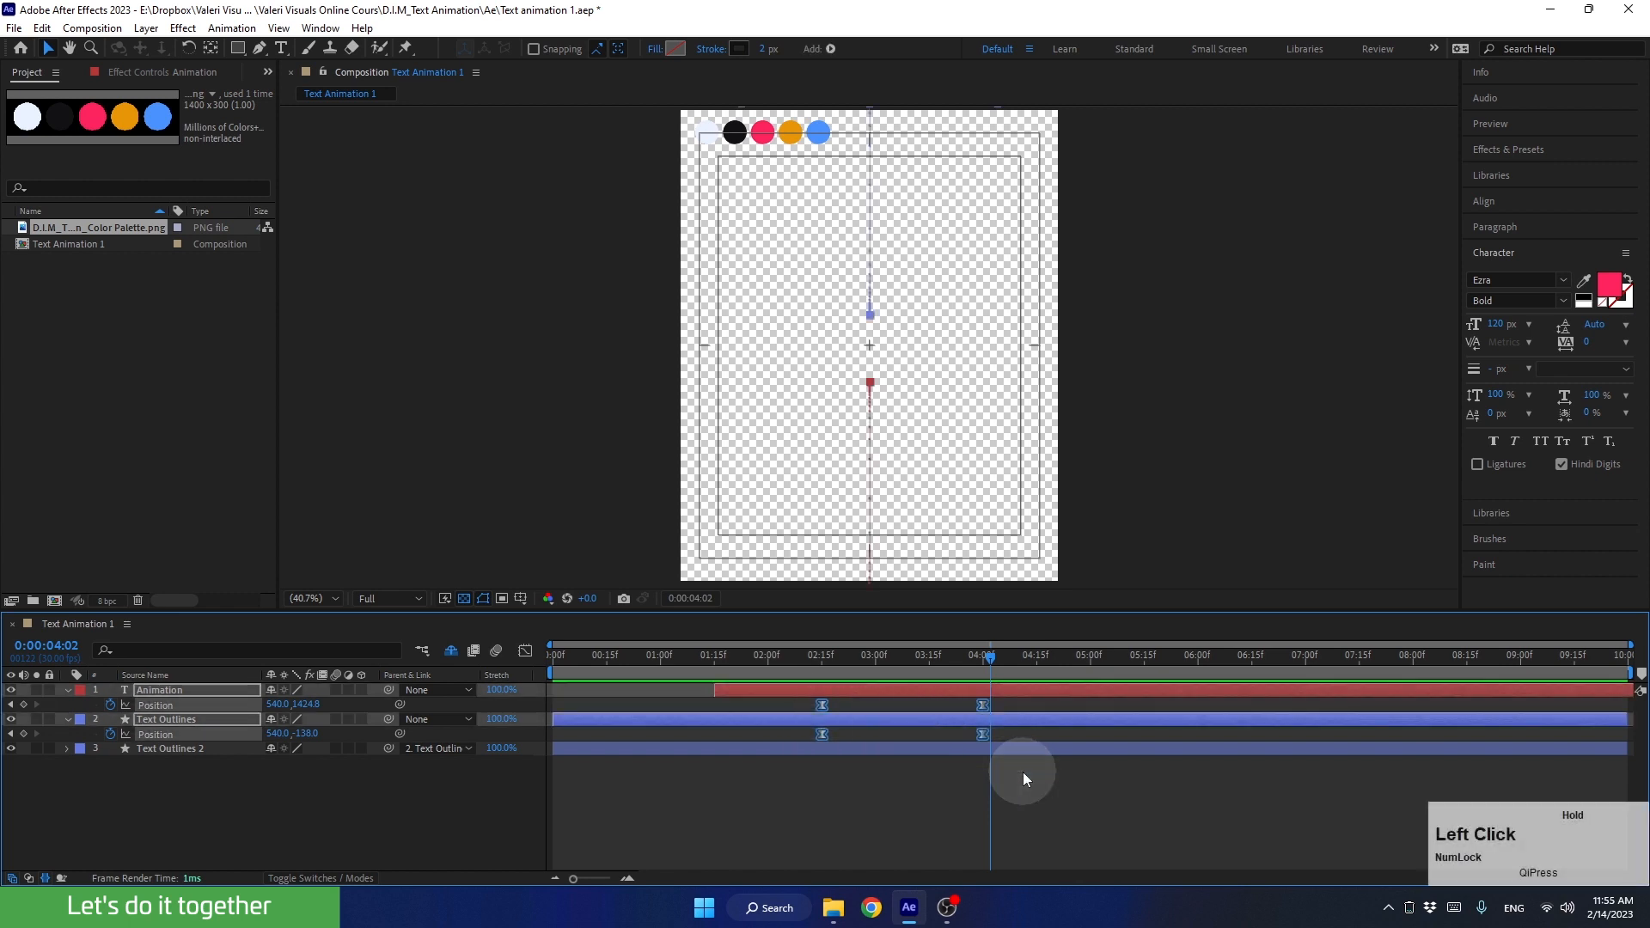
alt+double_click(822, 736)
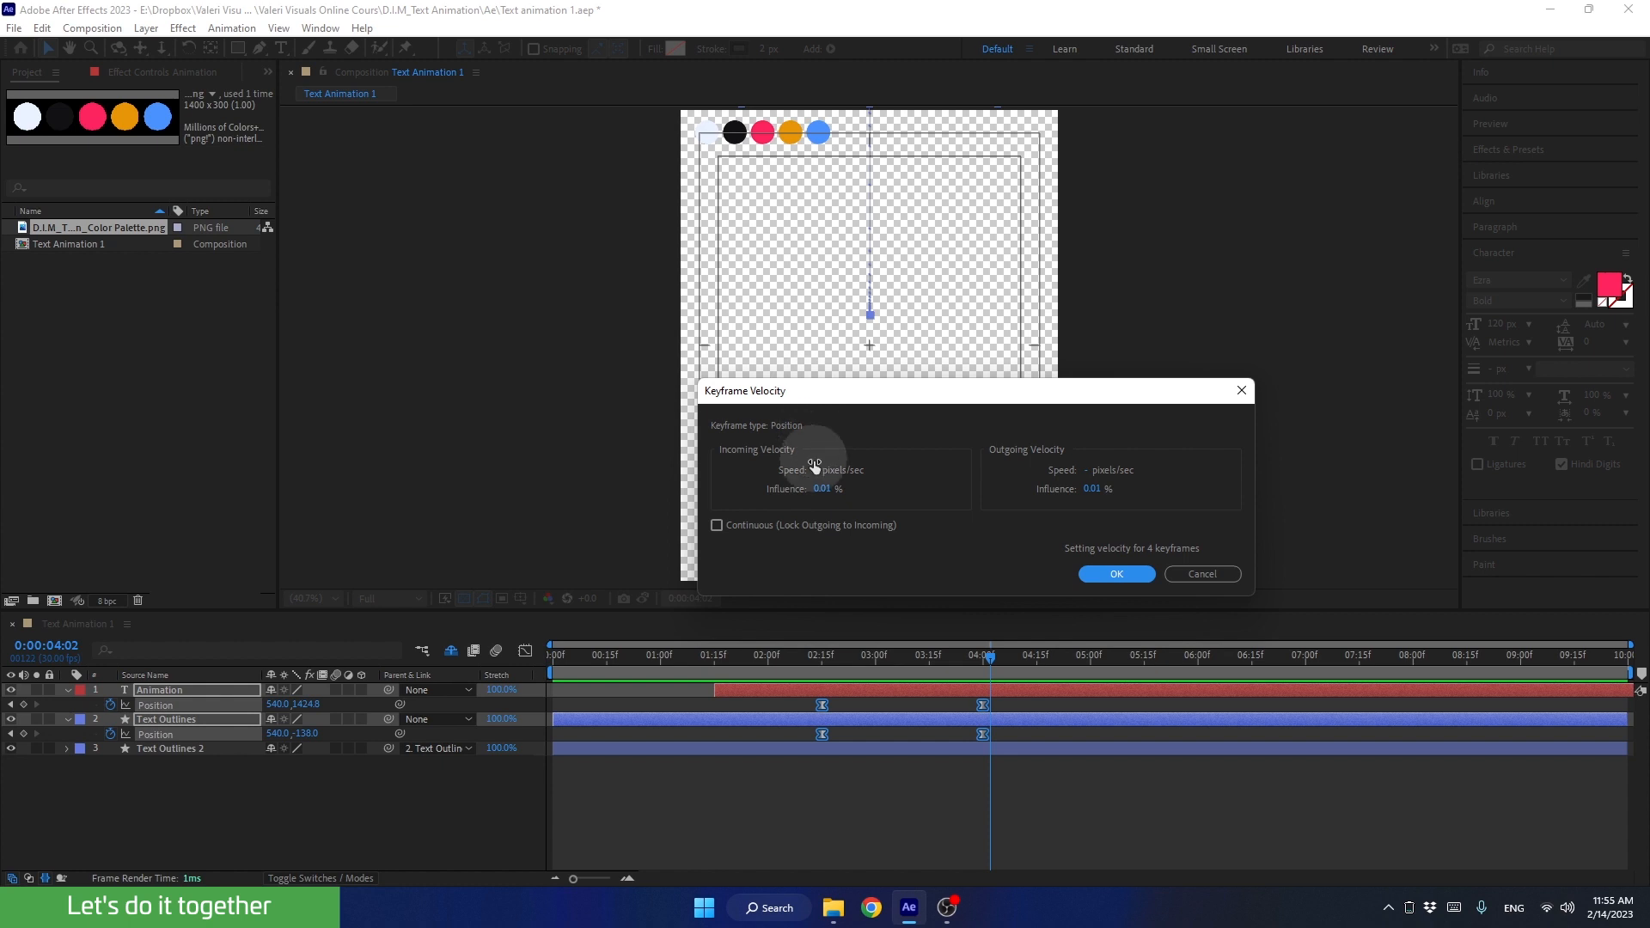
click(828, 487)
text(85)
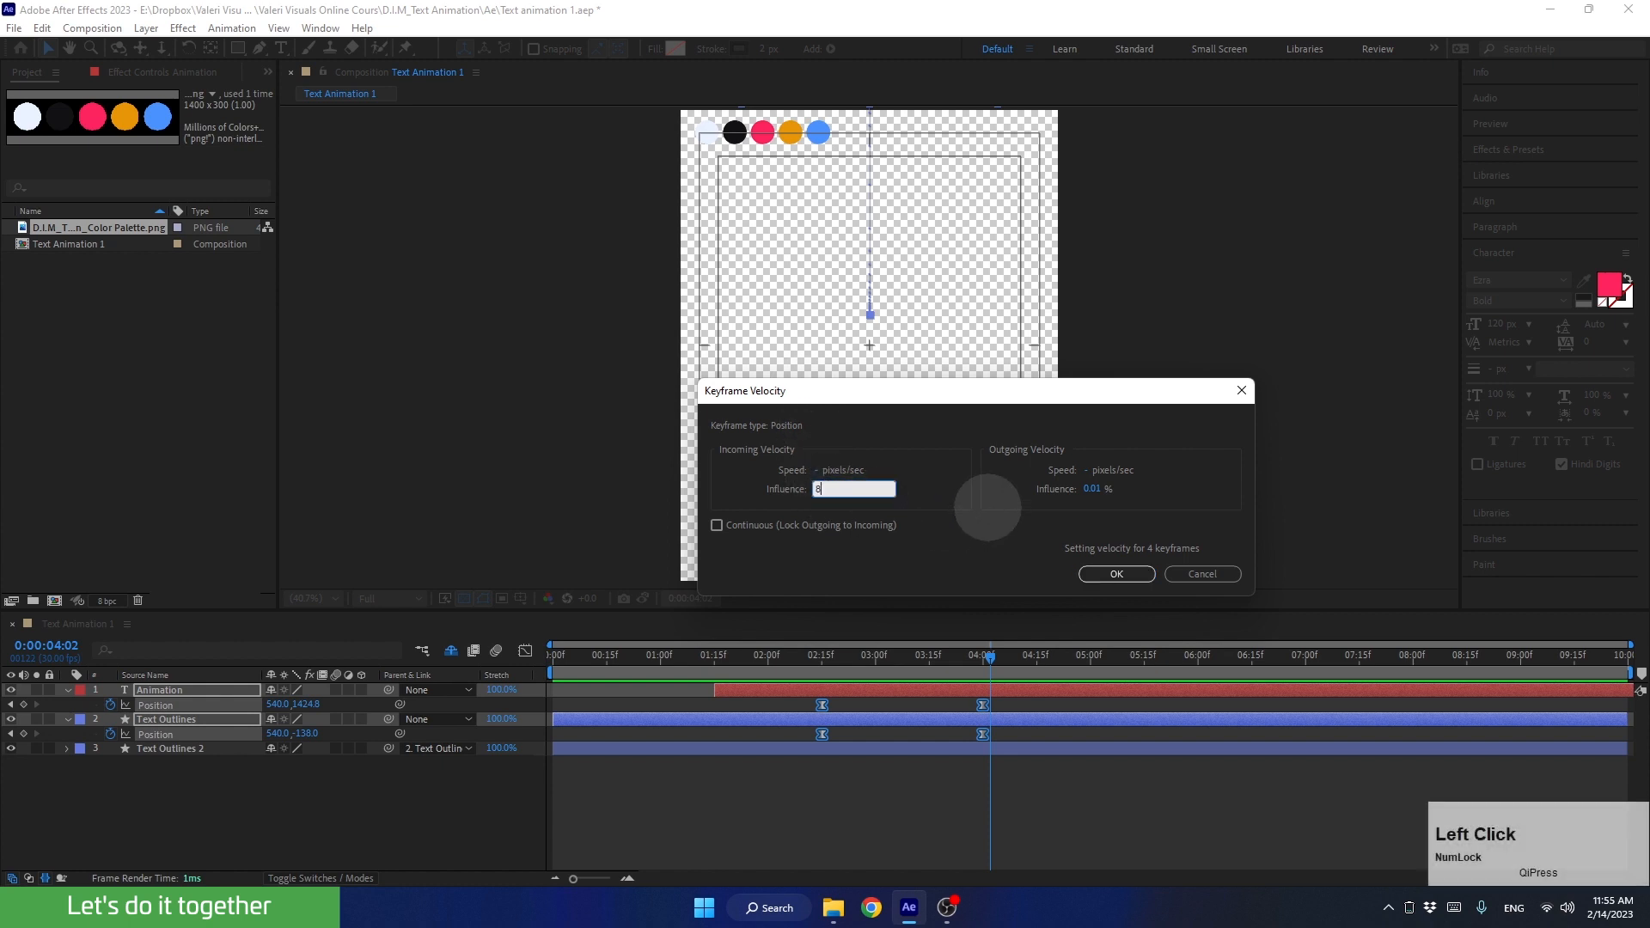
click(975, 483)
click(1039, 511)
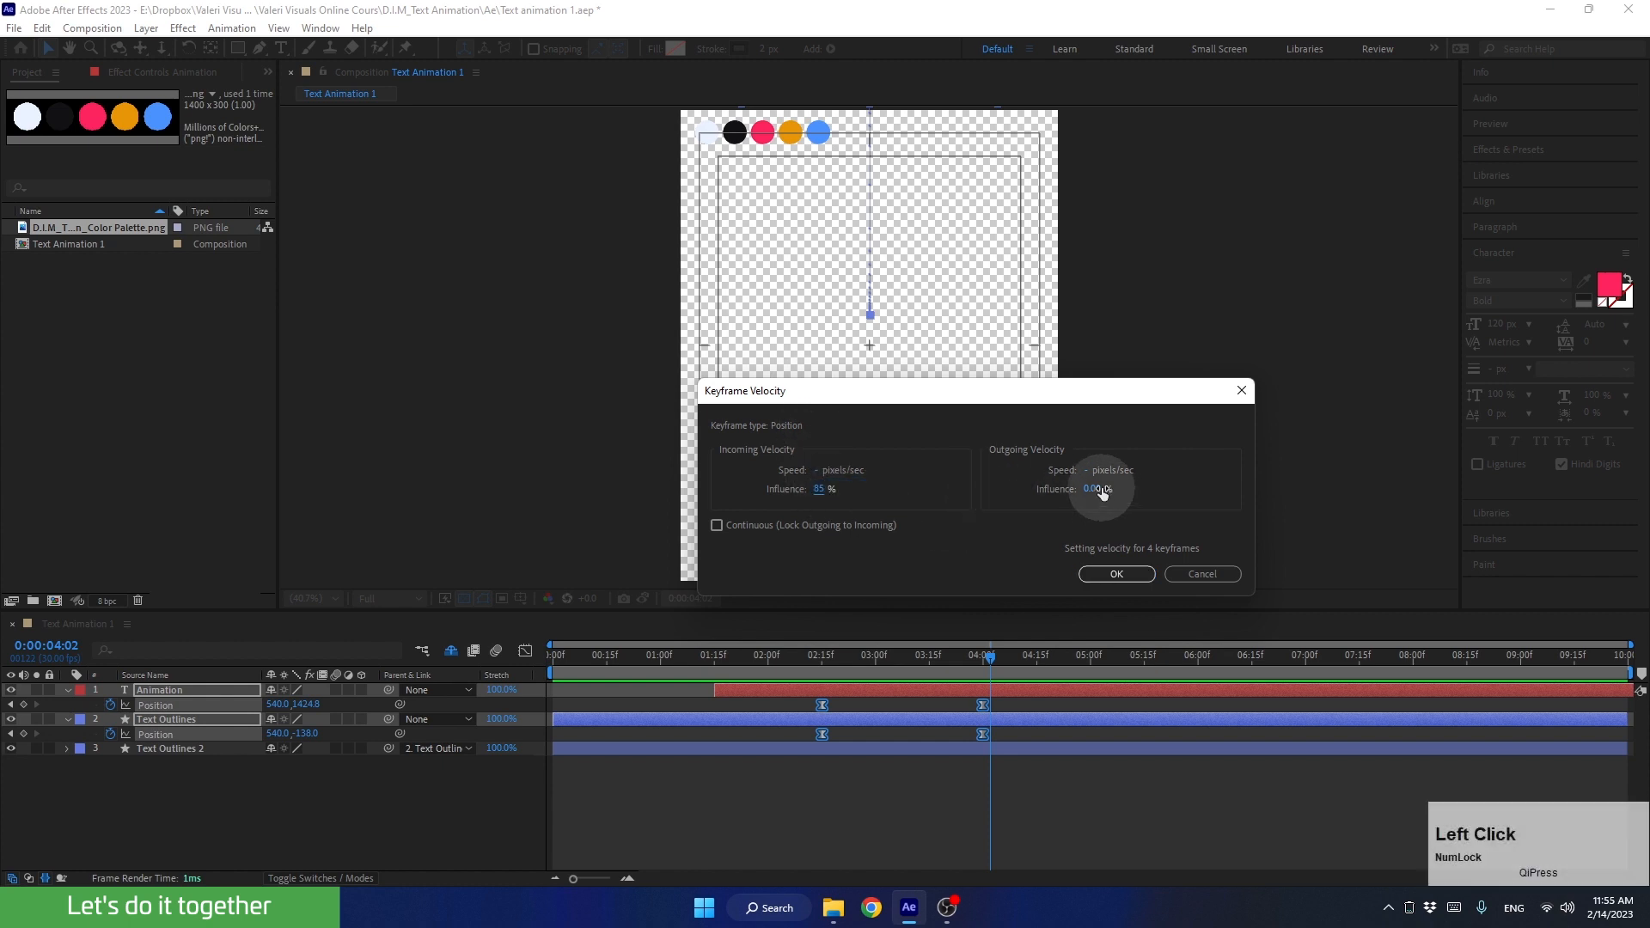
text(85)
click(1194, 471)
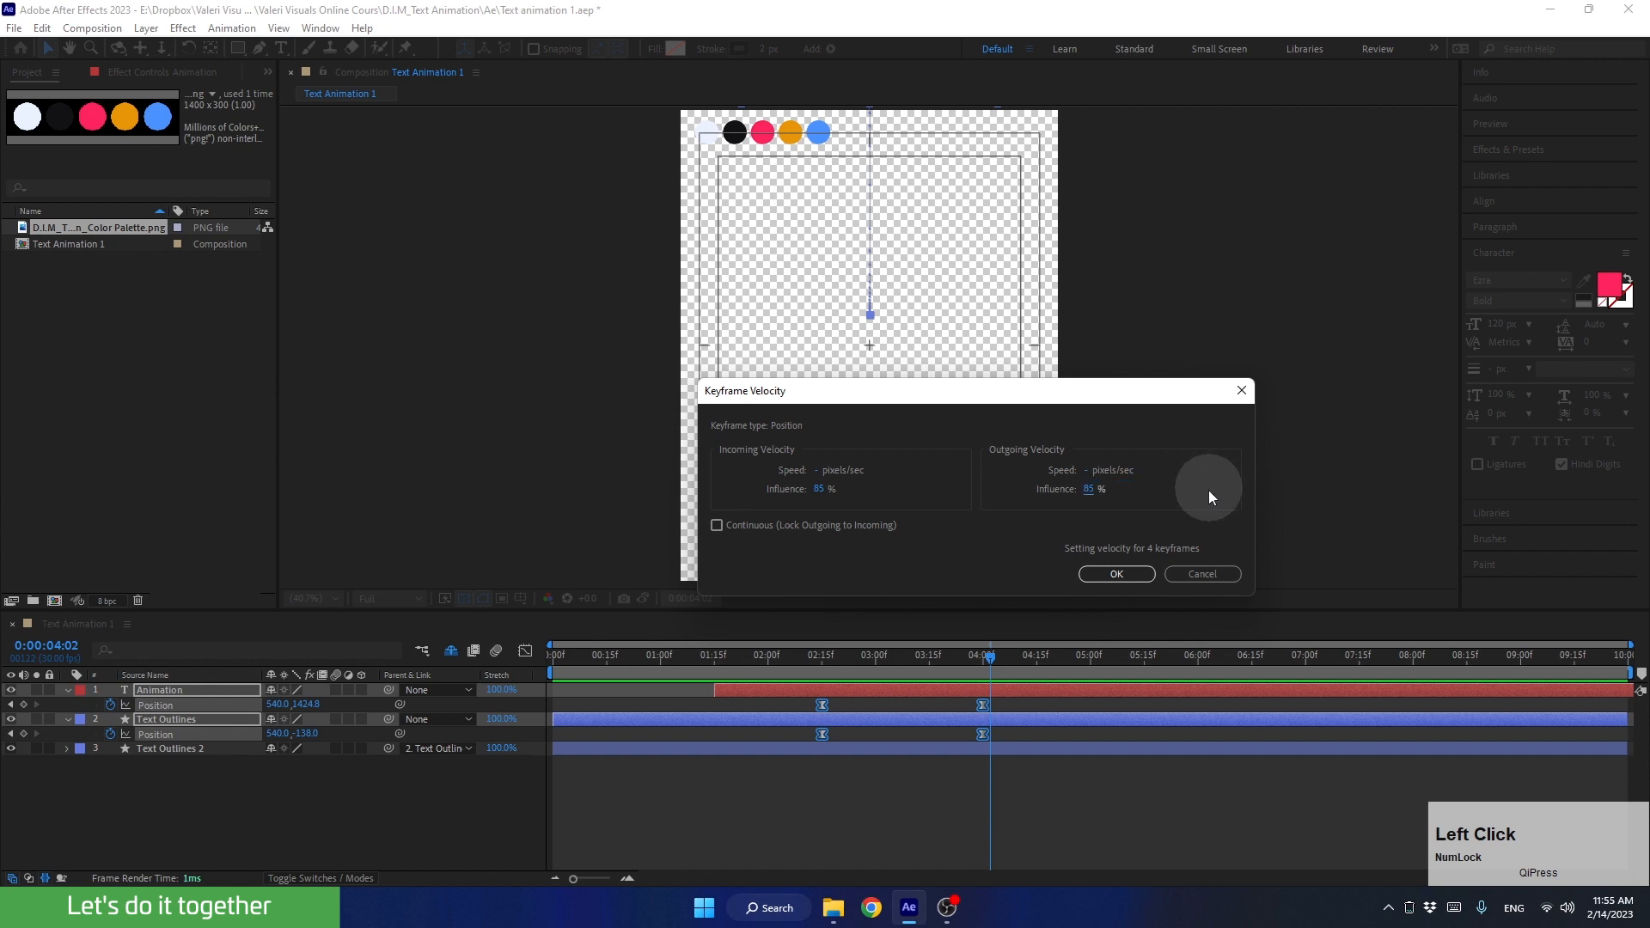
click(1104, 572)
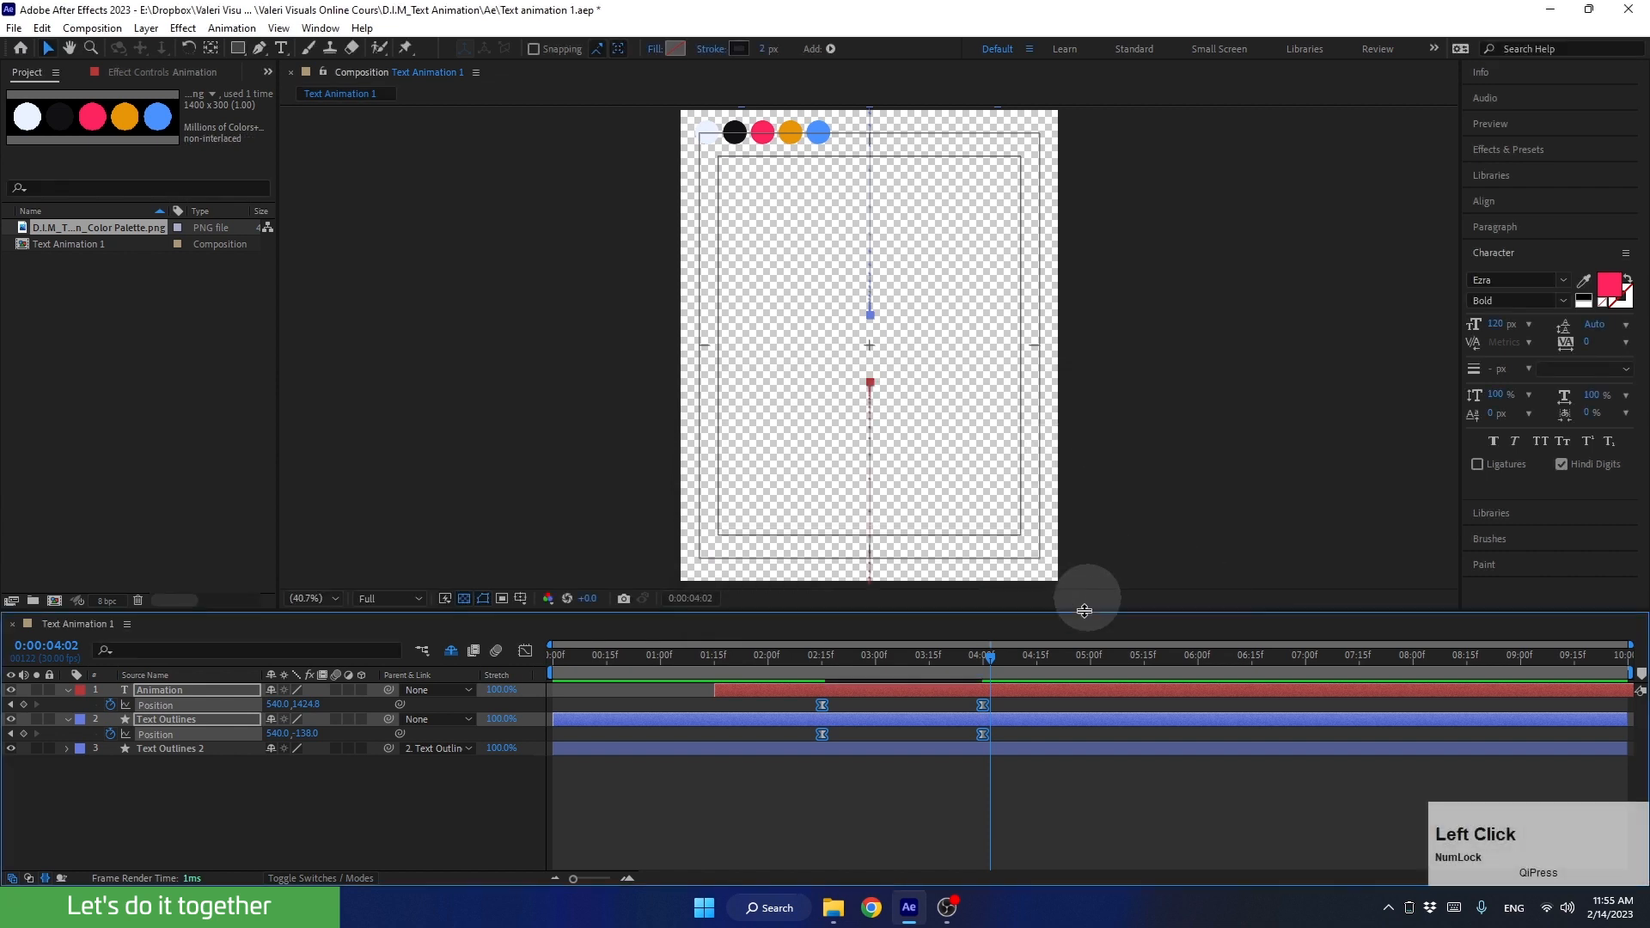
drag(933, 660, 809, 677)
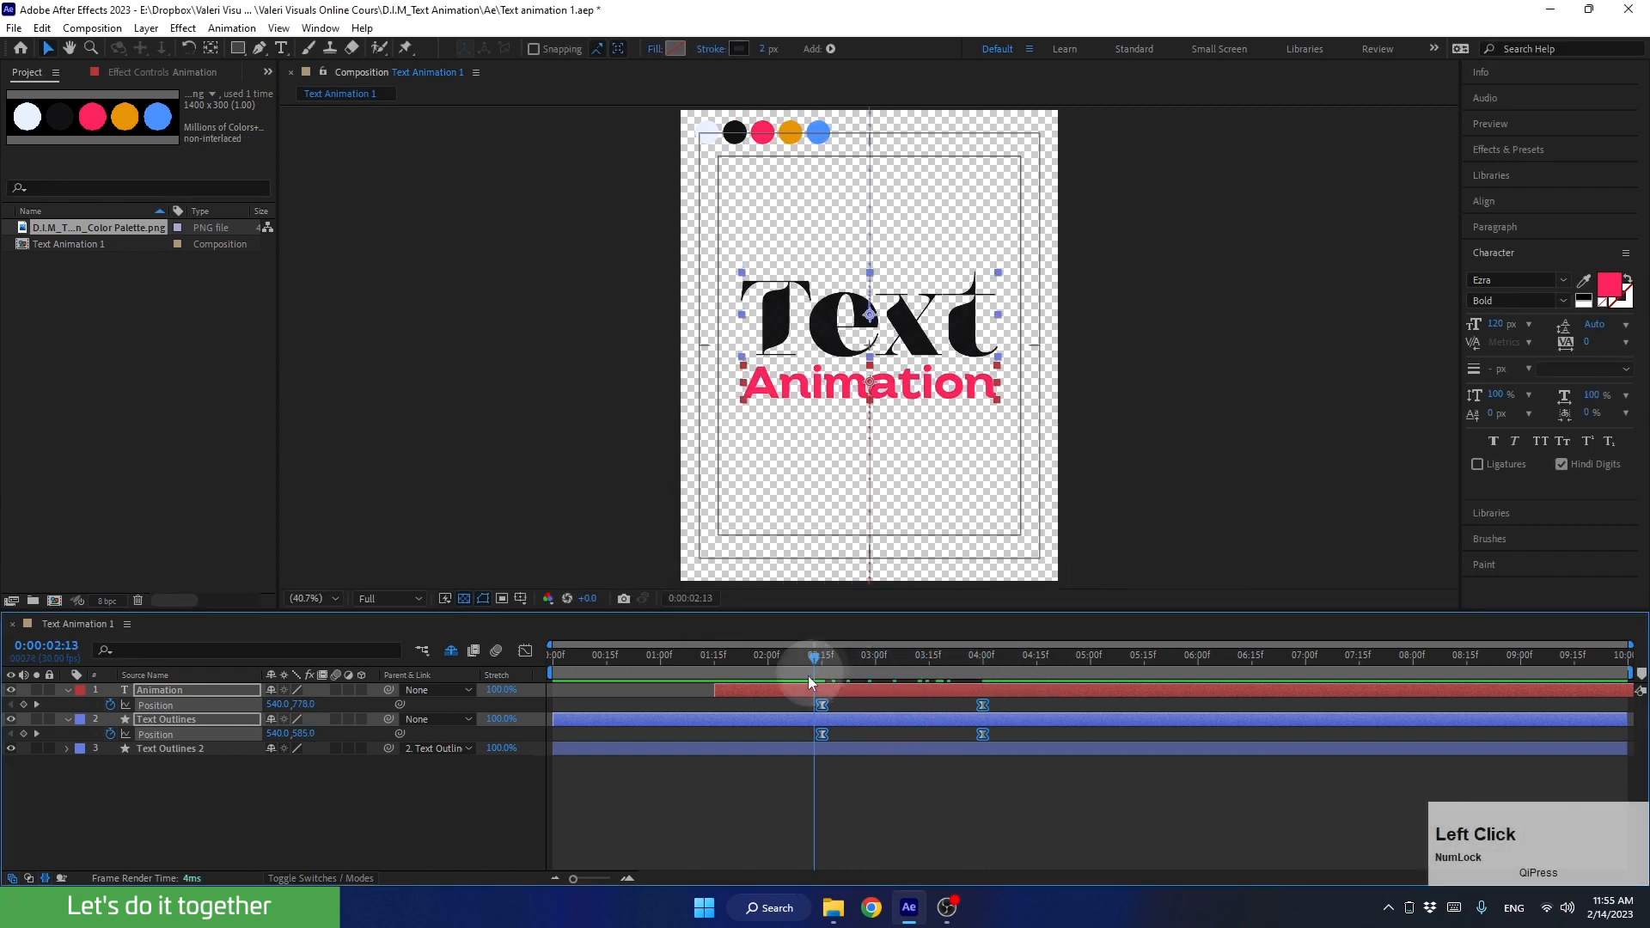
key(space)
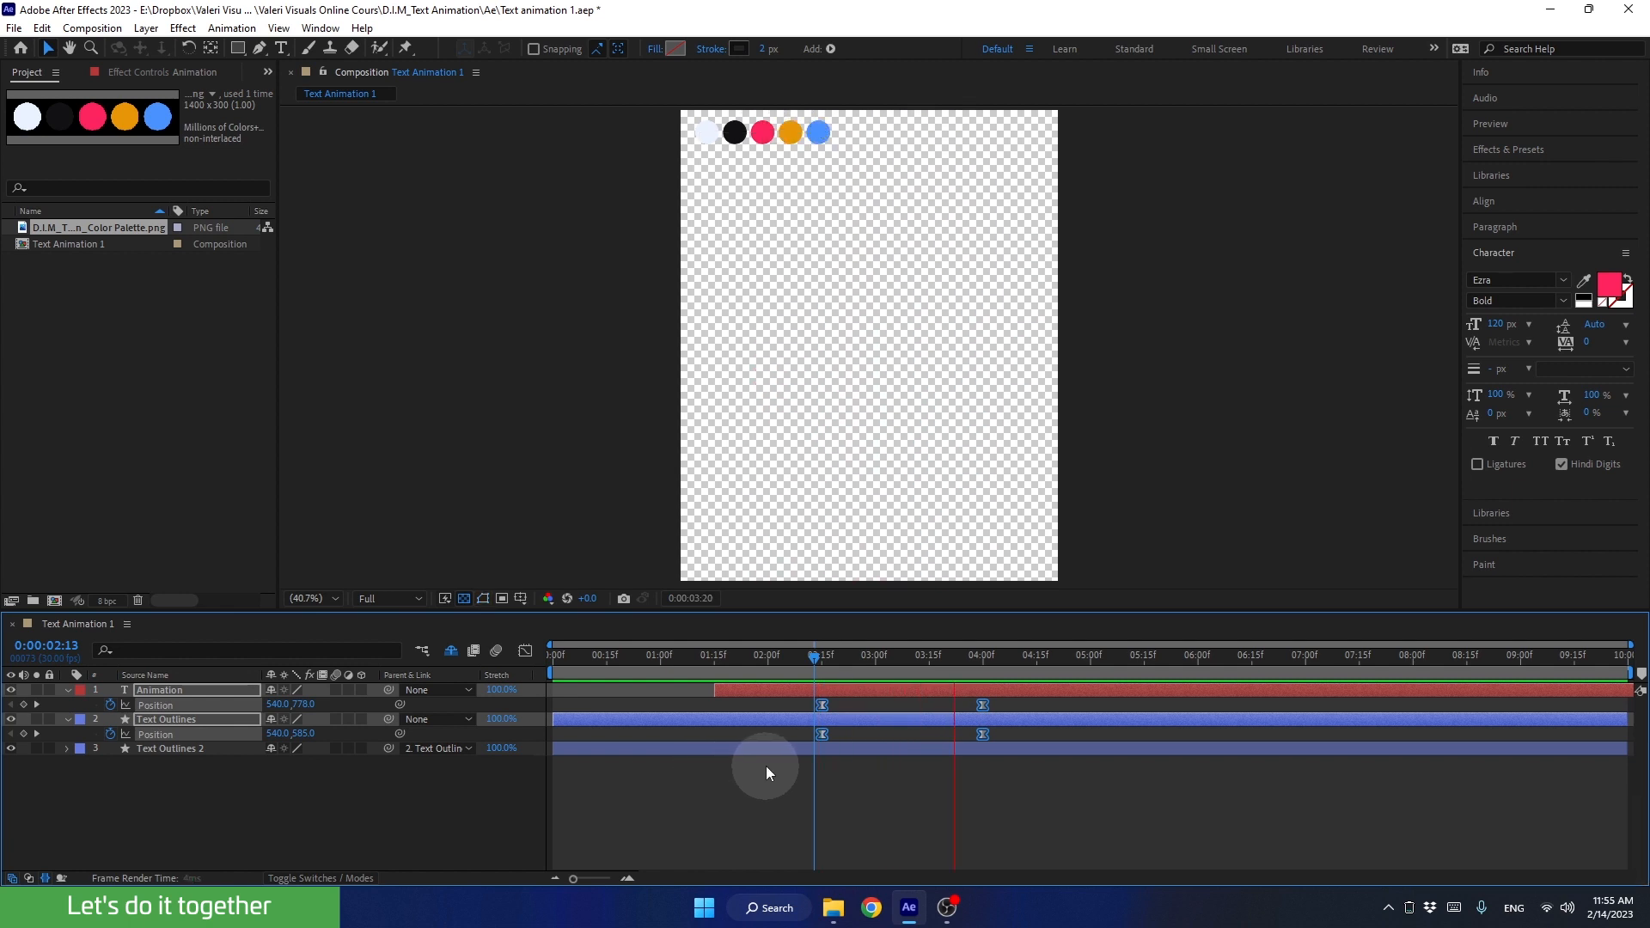
Step: Return to 0:00:00:00, collapse the Animation and Text Outlines layers' Position properties and deselect the layers
drag(888, 661, 445, 708)
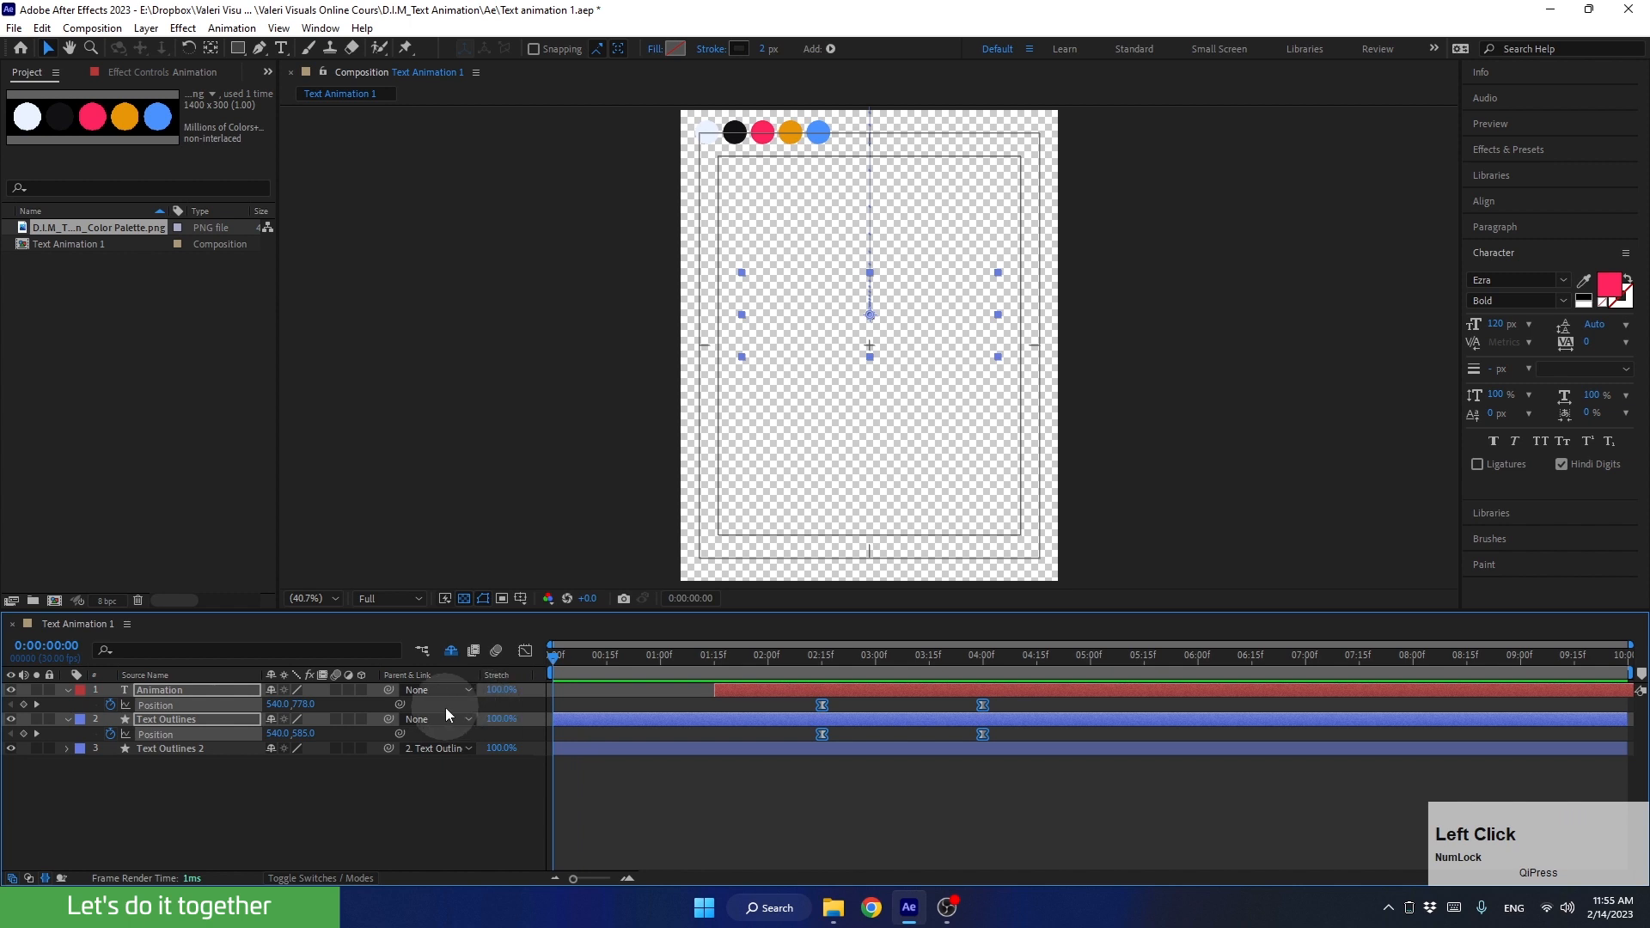
click(68, 690)
click(110, 760)
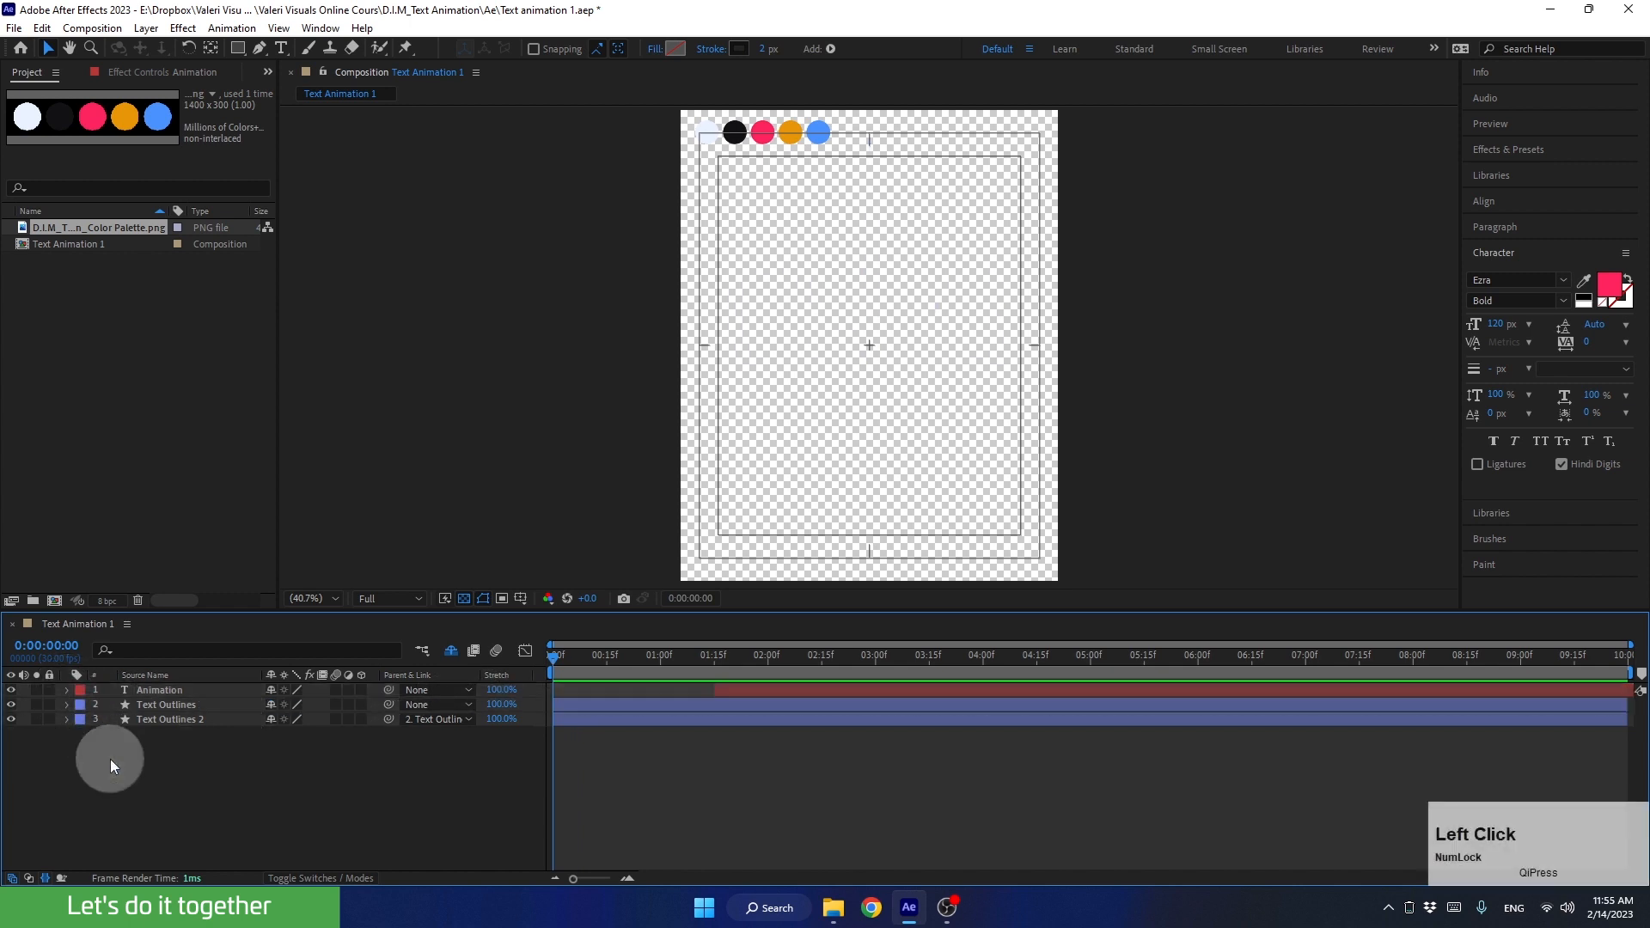